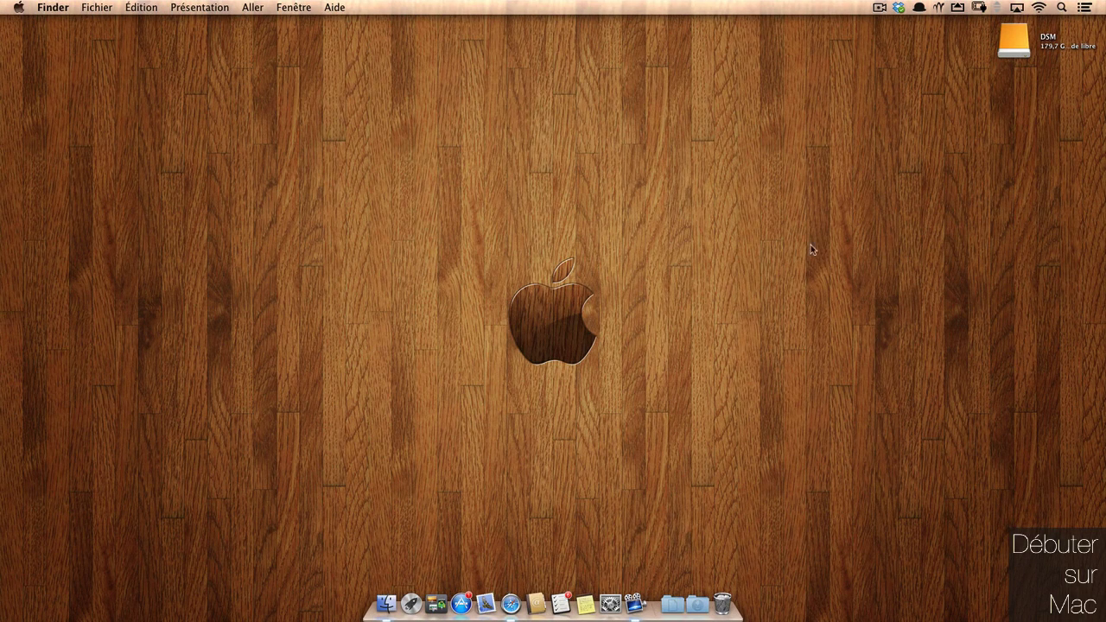
Open System Preferences, centre its window on the desktop and show the iCloud settings
left_click(610, 598)
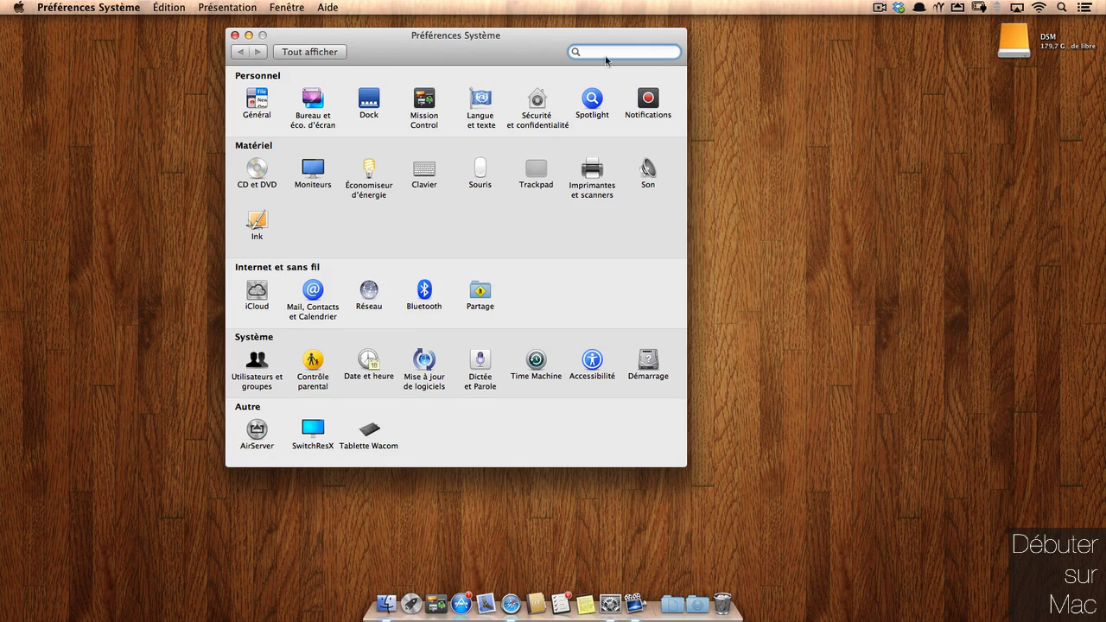
left_click_drag(420, 55, 501, 85)
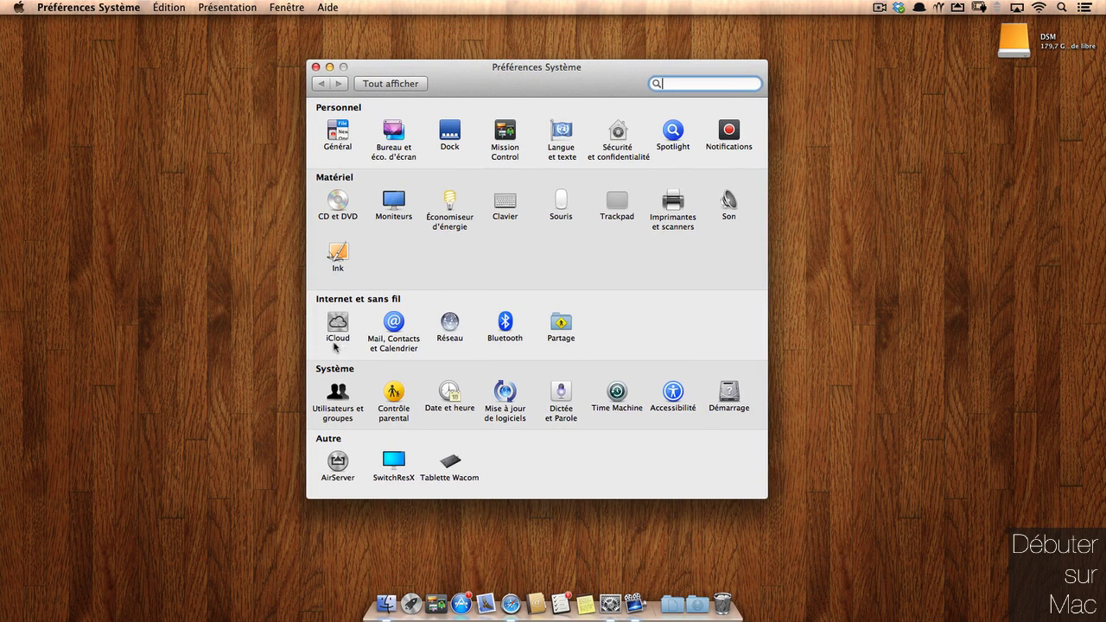
left_click(337, 322)
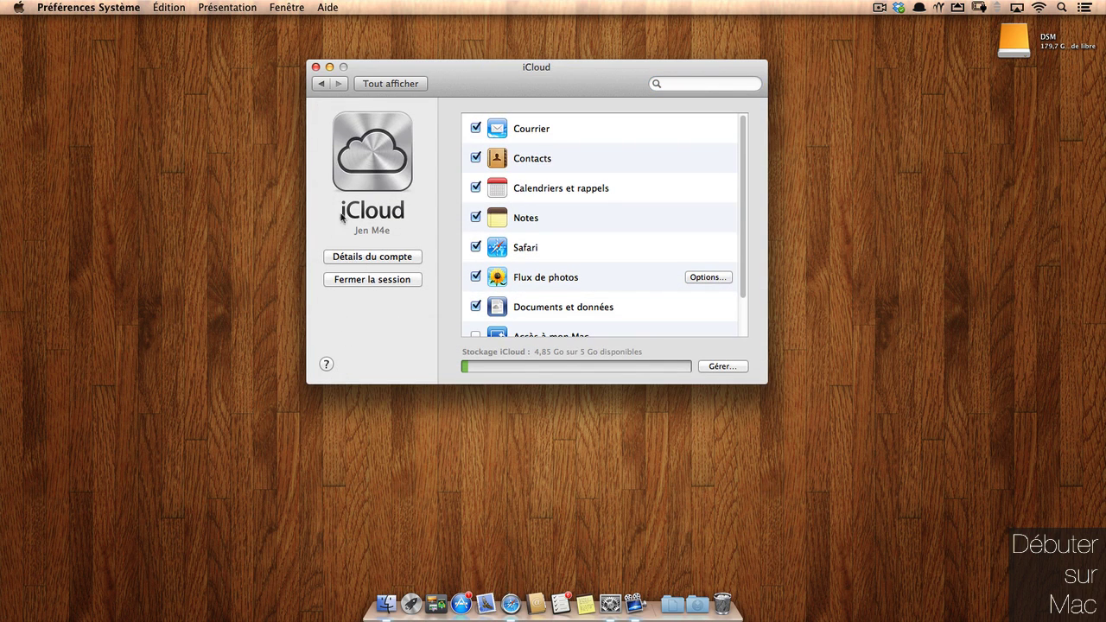
Check the iCloud account details without changing them, and look through the list of synchronised services
left_click(391, 257)
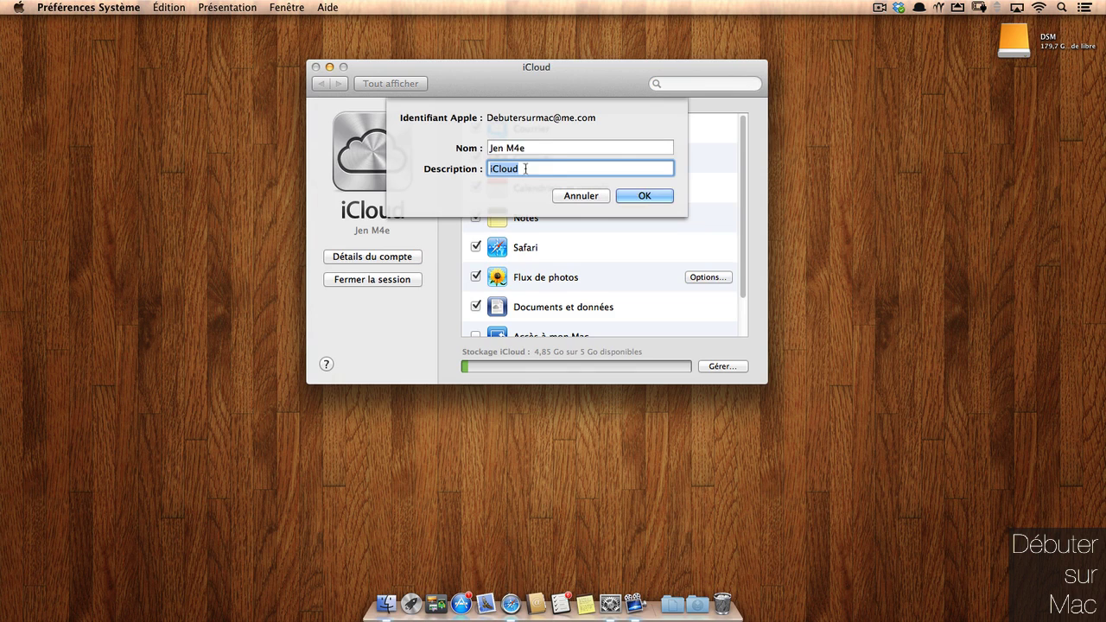
left_click(580, 196)
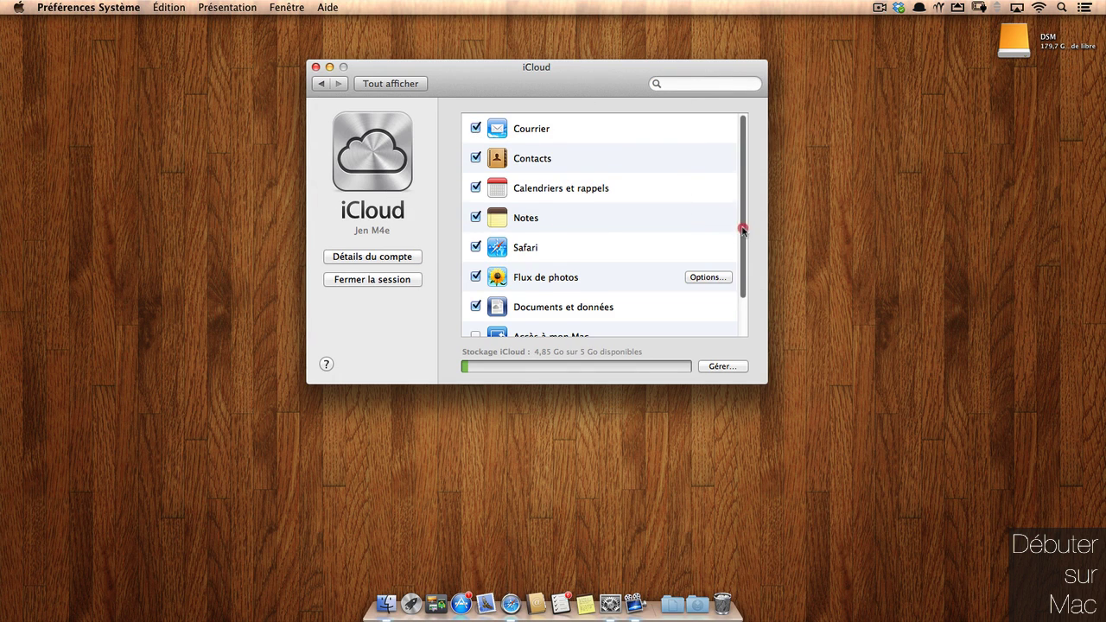
left_click_drag(740, 228, 745, 190)
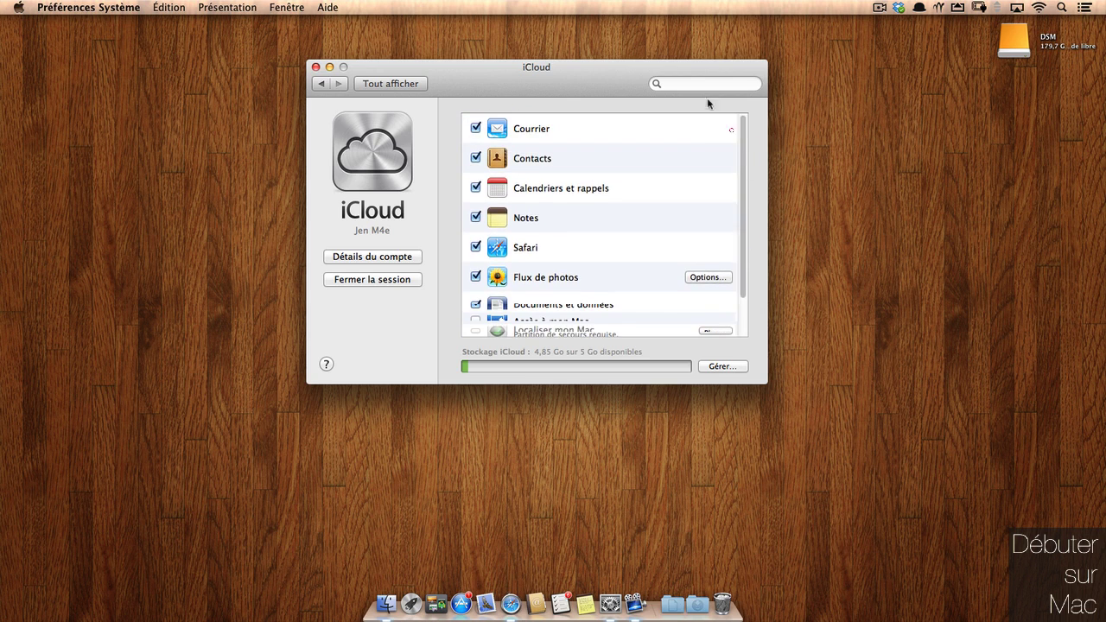
left_click_drag(517, 80, 562, 95)
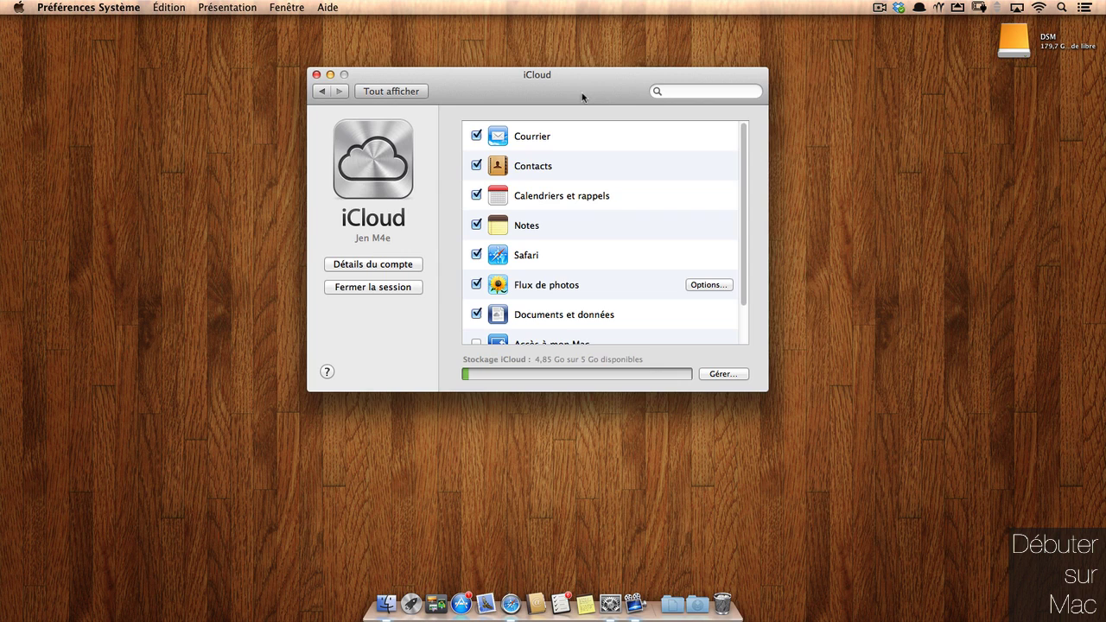
left_click_drag(583, 90, 594, 89)
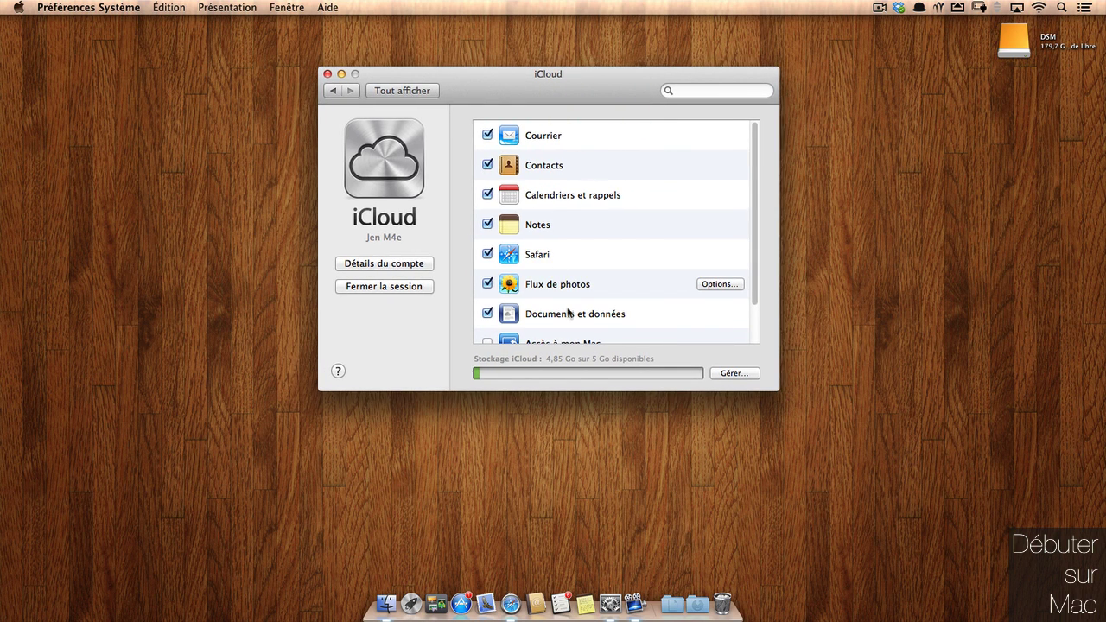
Open the iCloud storage management and examine the data stored by Antidote and TextEdit
left_click(734, 373)
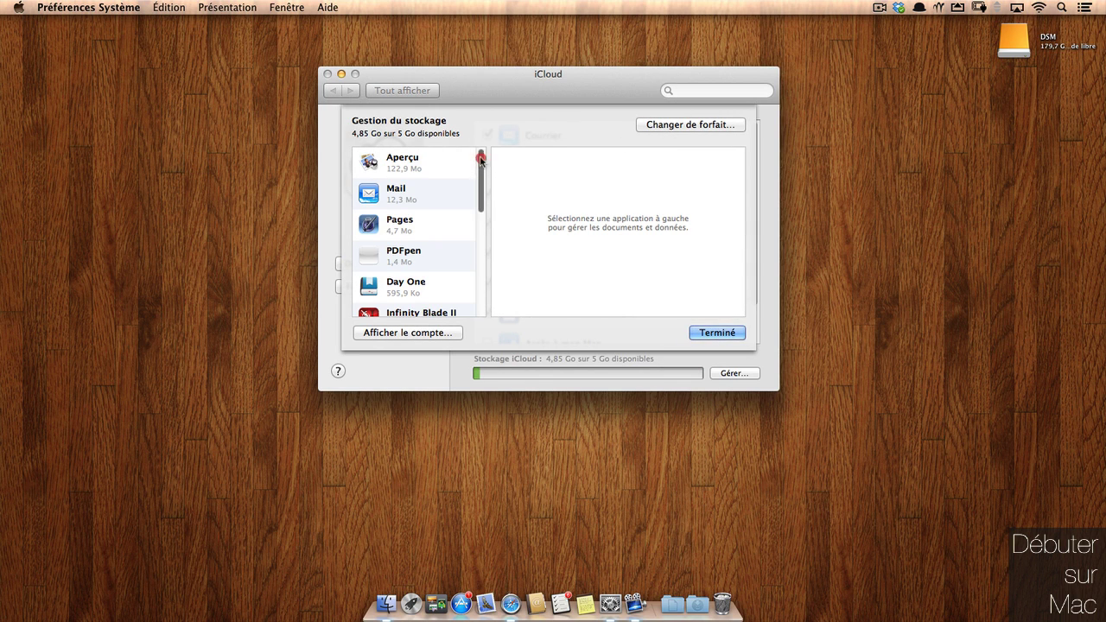
left_click_drag(481, 157, 488, 246)
left_click(419, 311)
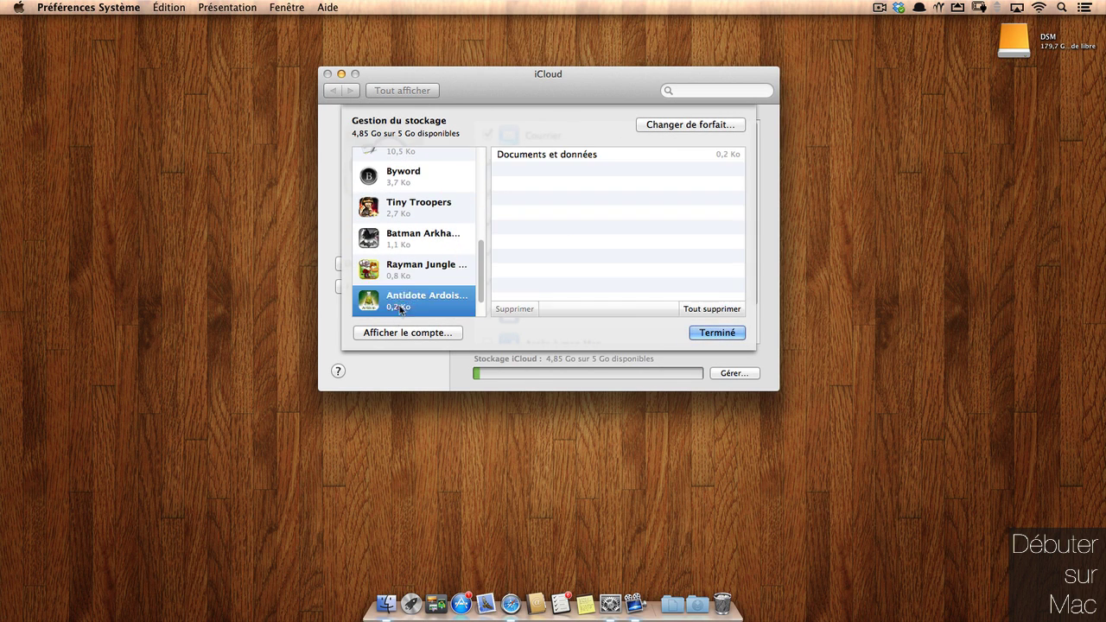
left_click(414, 152)
scroll(476, 208, "up", 8)
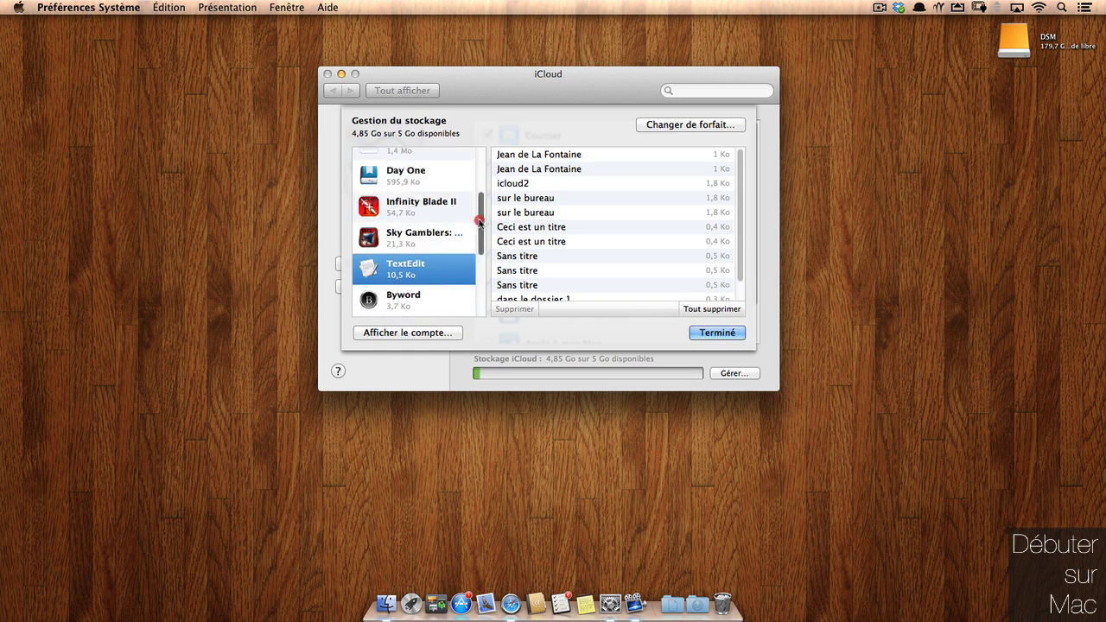
left_click(563, 148)
Examine the iCloud documents of Aperçu, Mail, Pages and PDFpen, selecting the second scan600 and the second "Airplay fonctionne aussi.pdf"
left_click(433, 165)
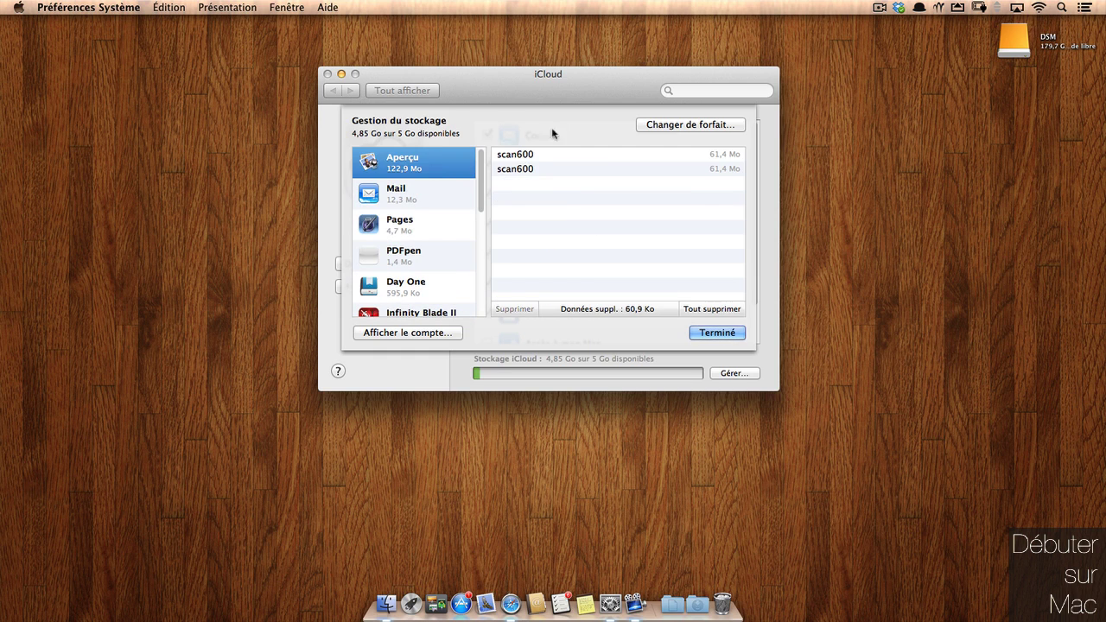
left_click(534, 161)
left_click(571, 171)
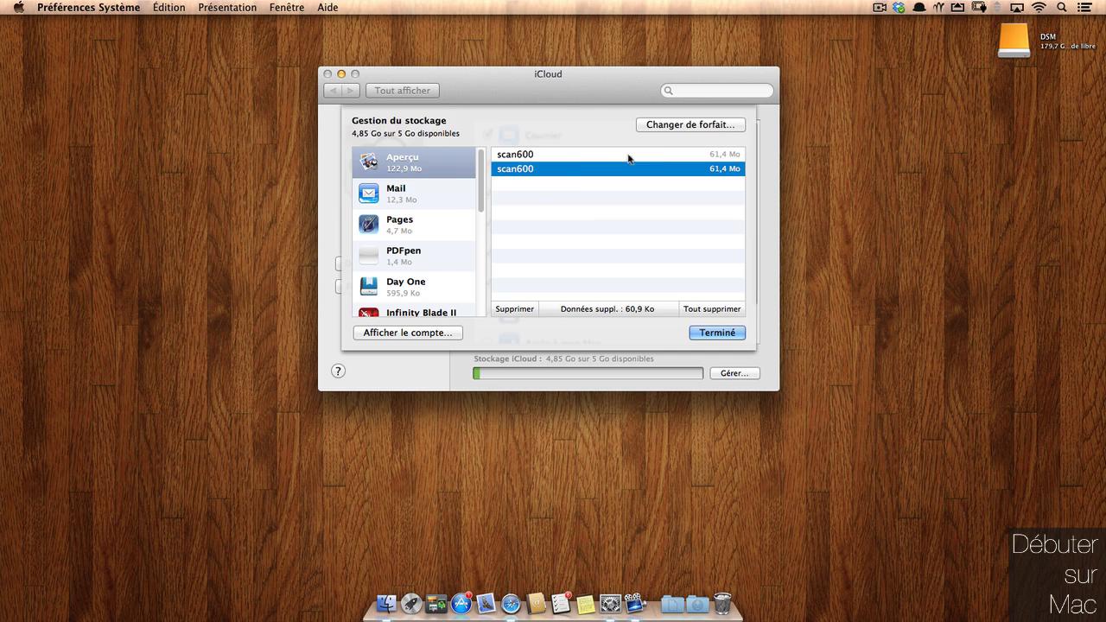
left_click(406, 201)
left_click(393, 229)
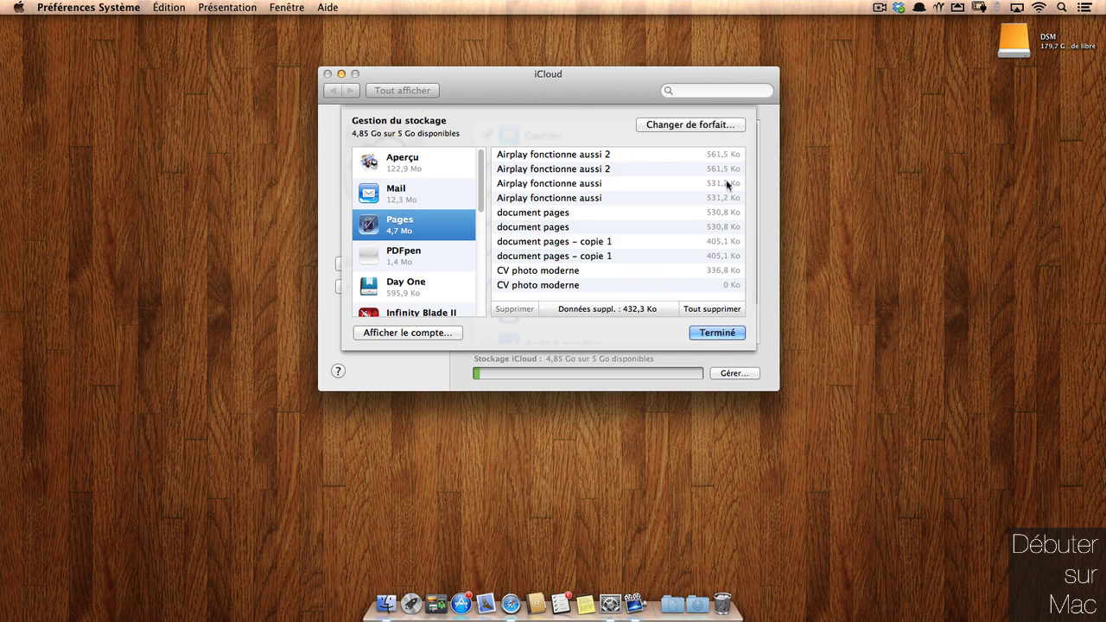
left_click(434, 259)
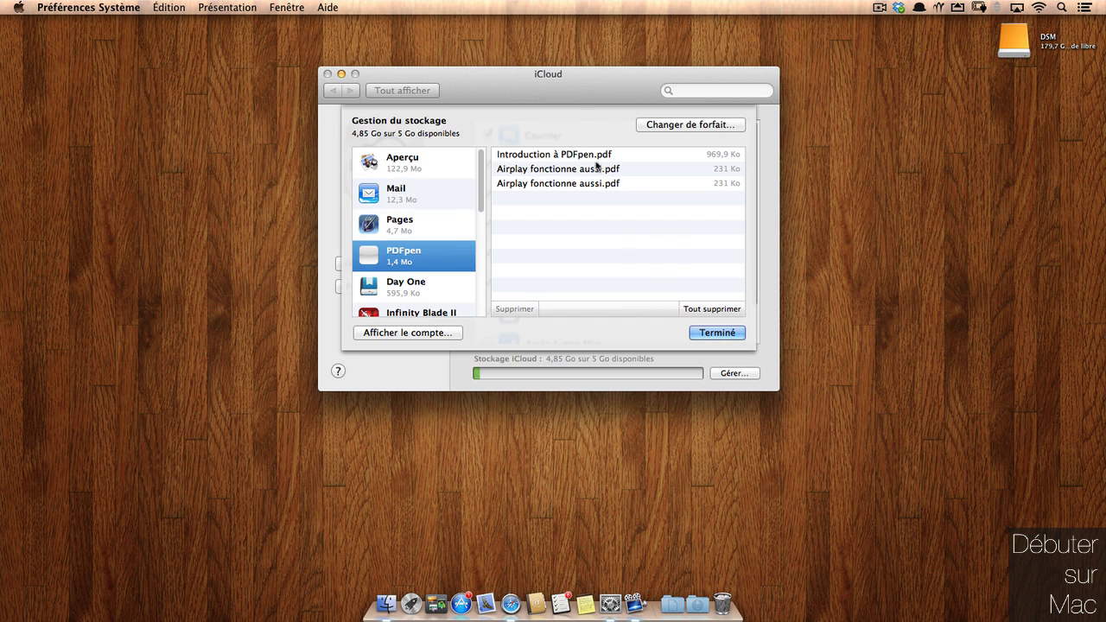
left_click(570, 185)
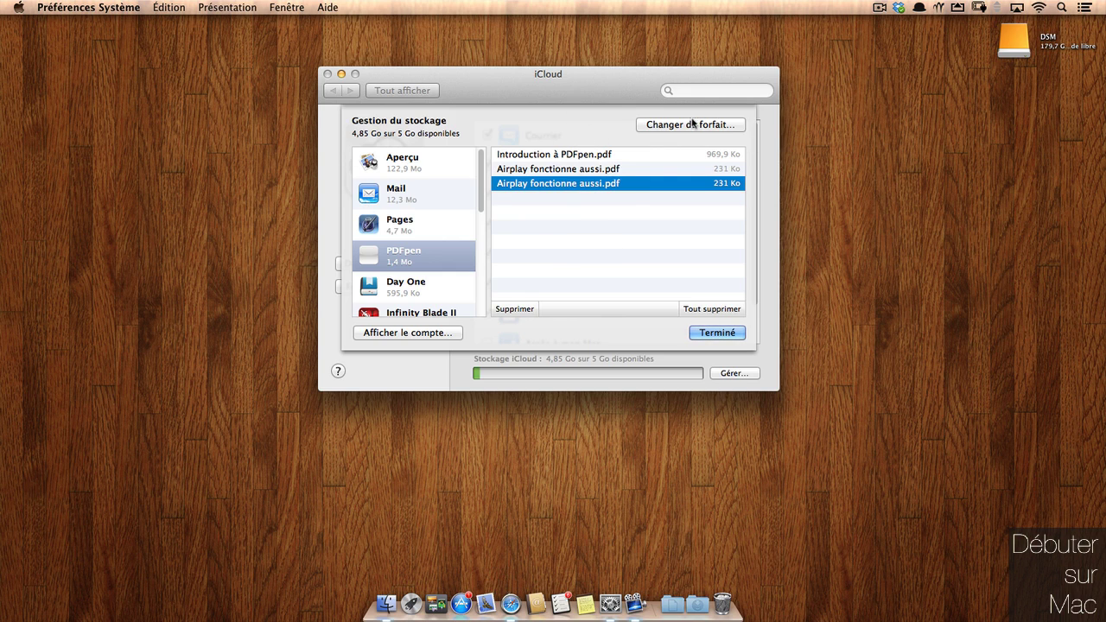
View the plans for buying more iCloud storage without choosing one, and close the storage management
key("Return")
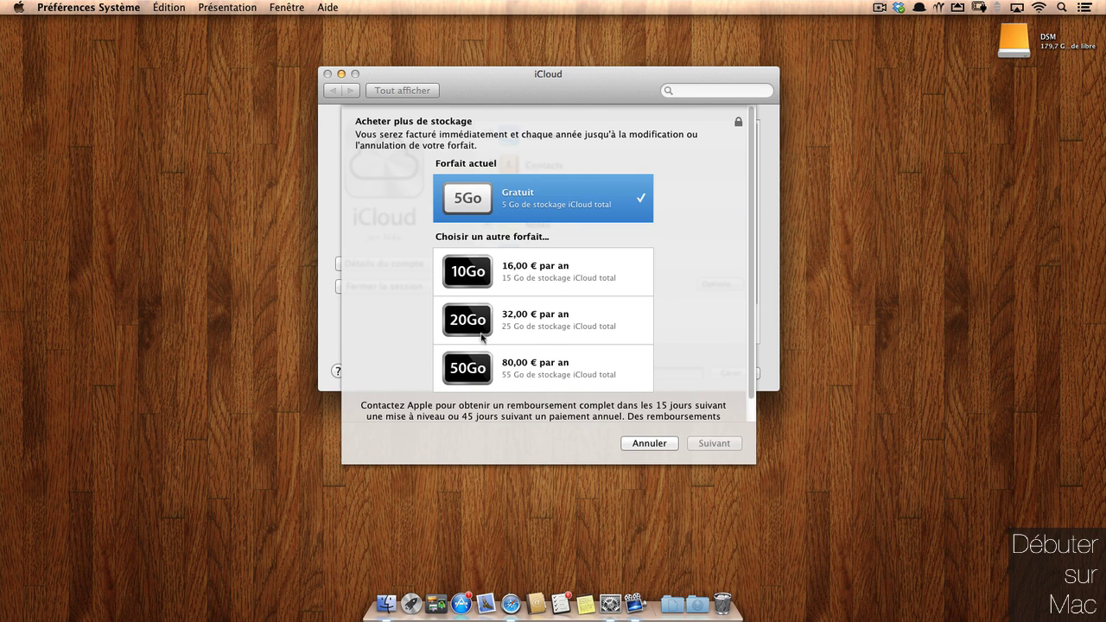
key("Escape")
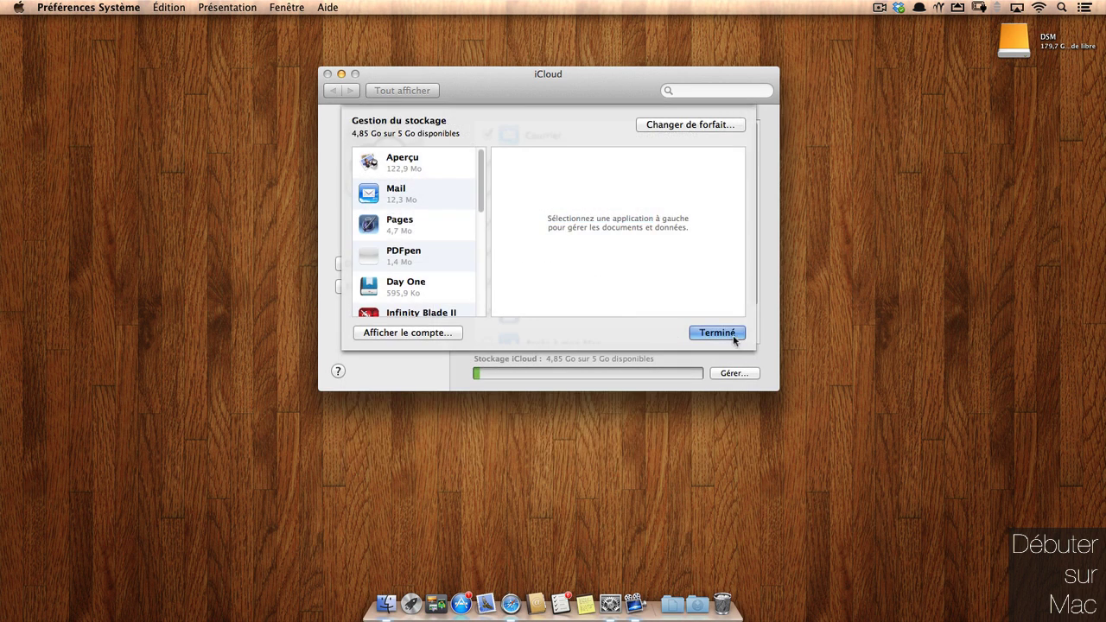
left_click(724, 333)
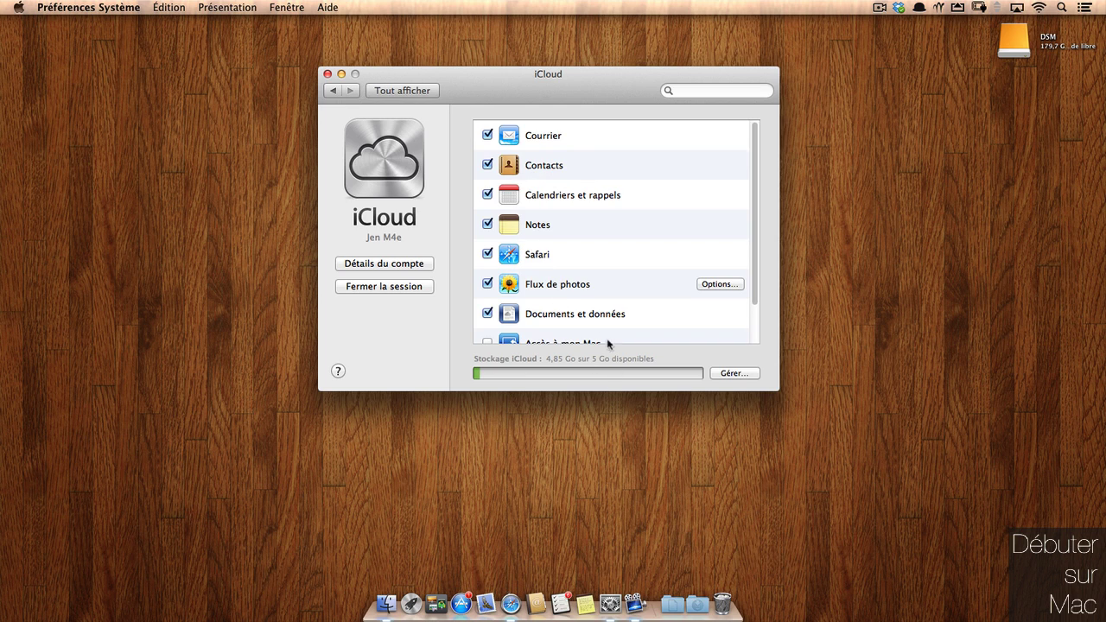
Look at the remaining iCloud services down to Localiser mon Mac and close System Preferences
left_click_drag(755, 210, 748, 264)
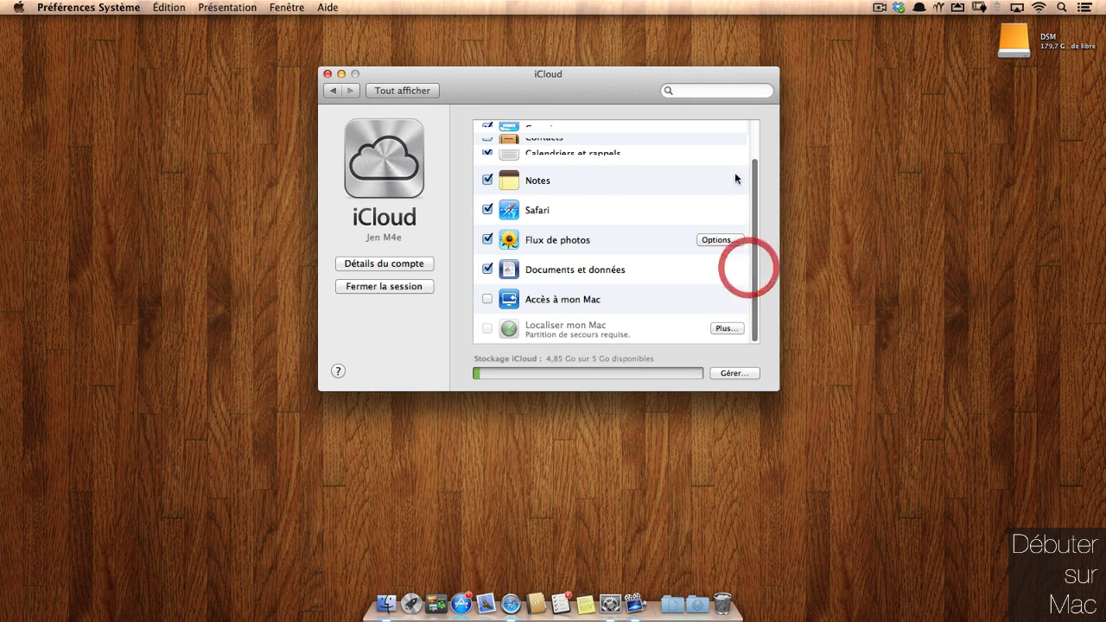
left_click(374, 90)
left_click(328, 74)
Switch to Finder, show the dsm home folder and make the window shorter and slightly wider
left_click(427, 97)
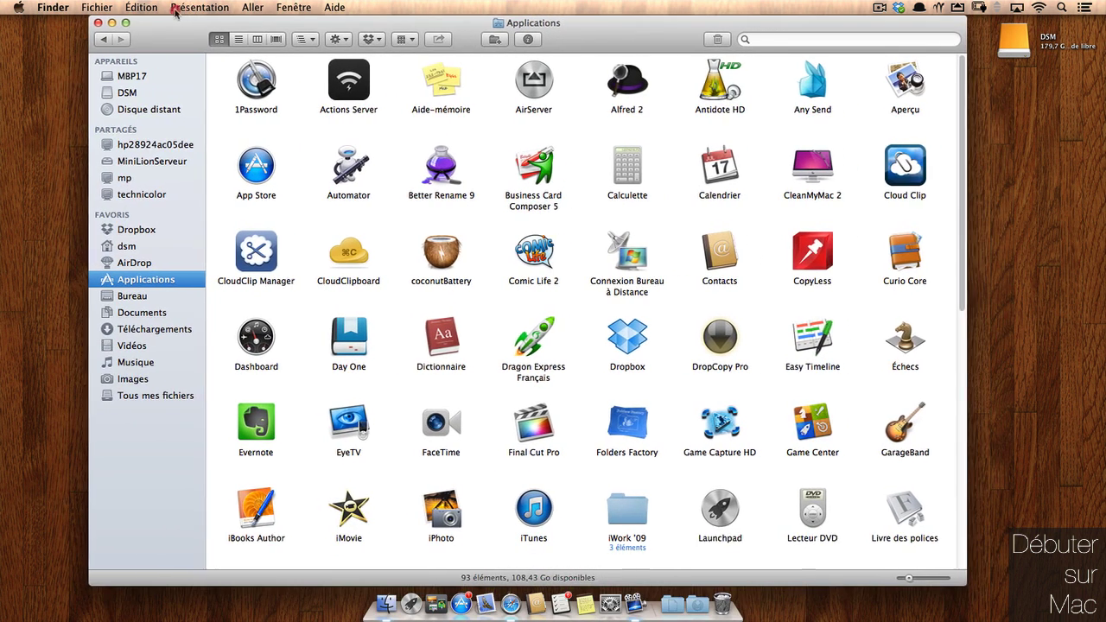
left_click(177, 33)
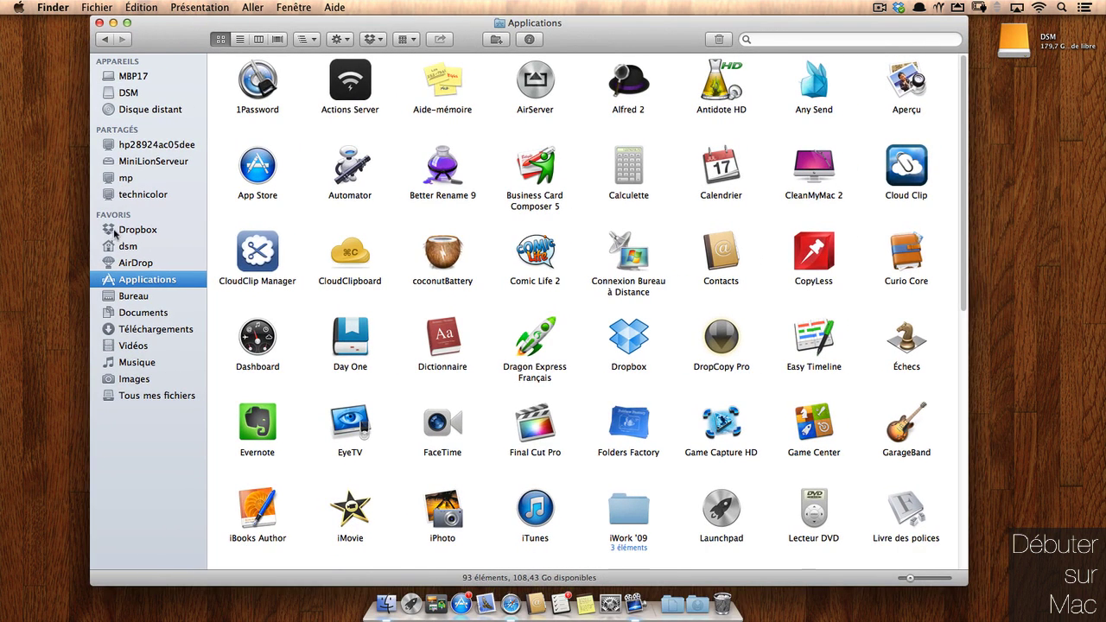
left_click(145, 250)
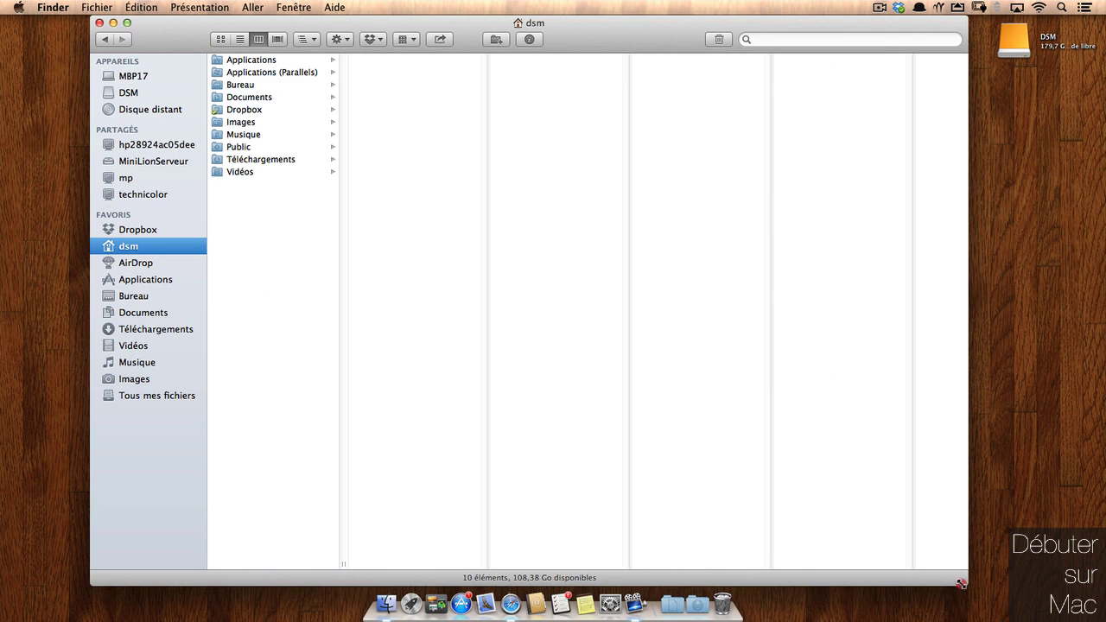
left_click_drag(962, 584, 990, 447)
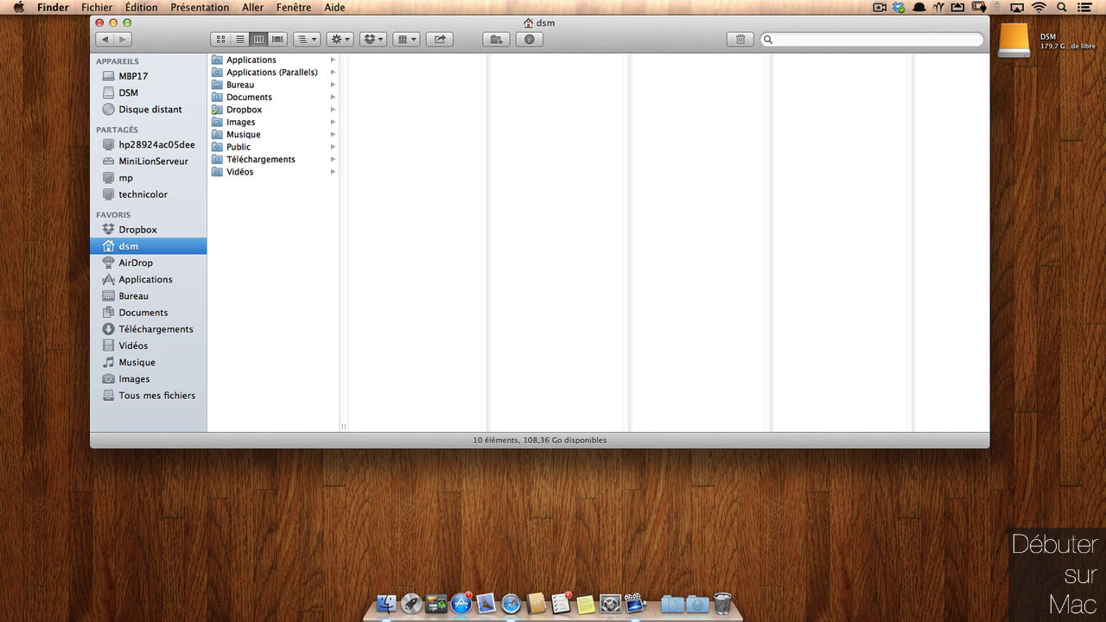
Open the hidden Bibliothèque folder, show its Mobile Documents contents and widen the column to reveal the full folder names
left_click(254, 7)
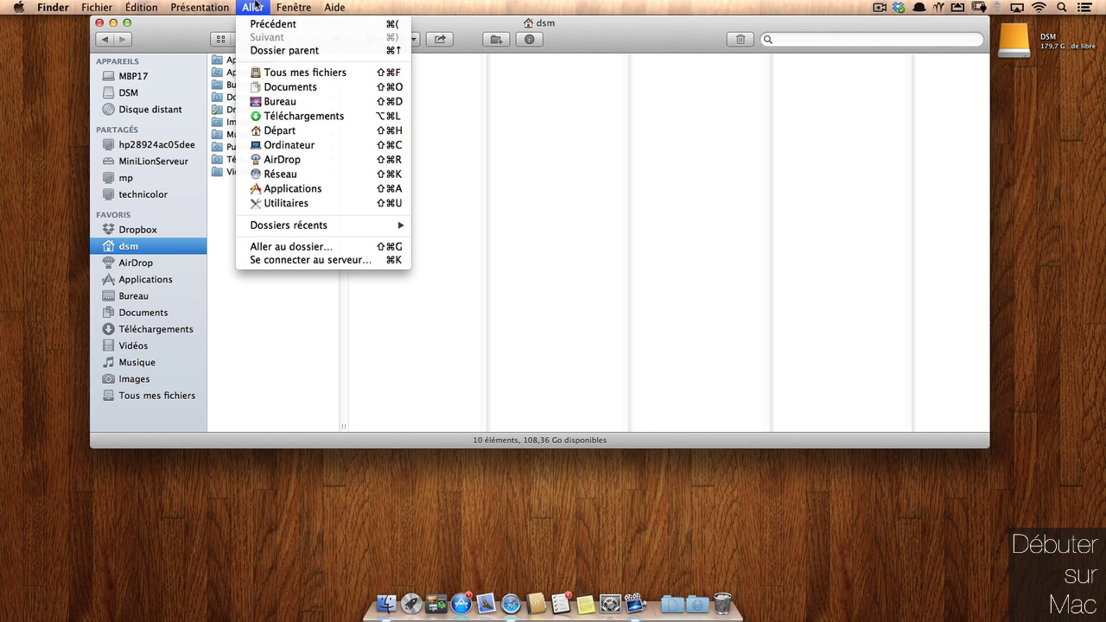
left_click(264, 146, "alt")
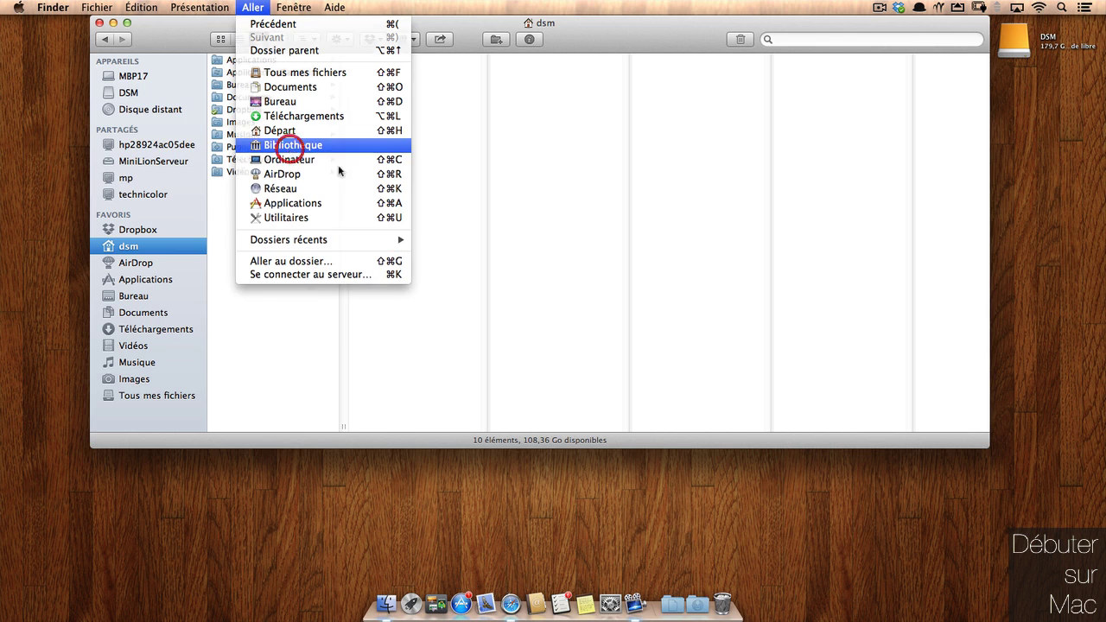
left_click_drag(486, 118, 469, 248)
left_click(370, 265)
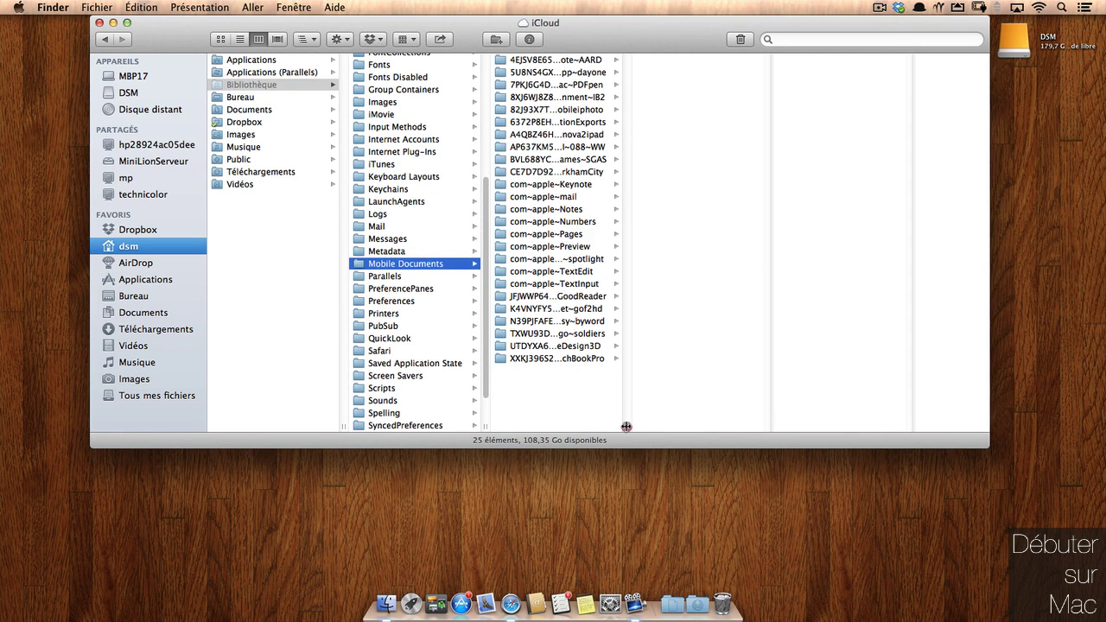
left_click_drag(627, 426, 901, 402)
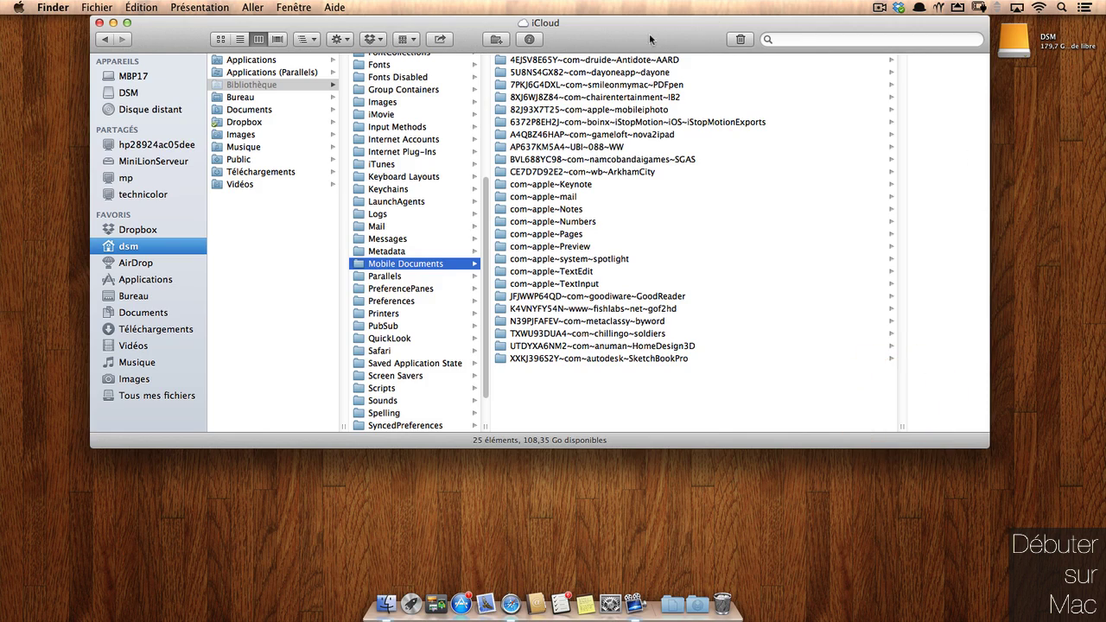
Shift the Finder window partly off the desktop and open the Documents folder inside the com~wb~ArkhamCity folder
left_click_drag(650, 39, 201, 24)
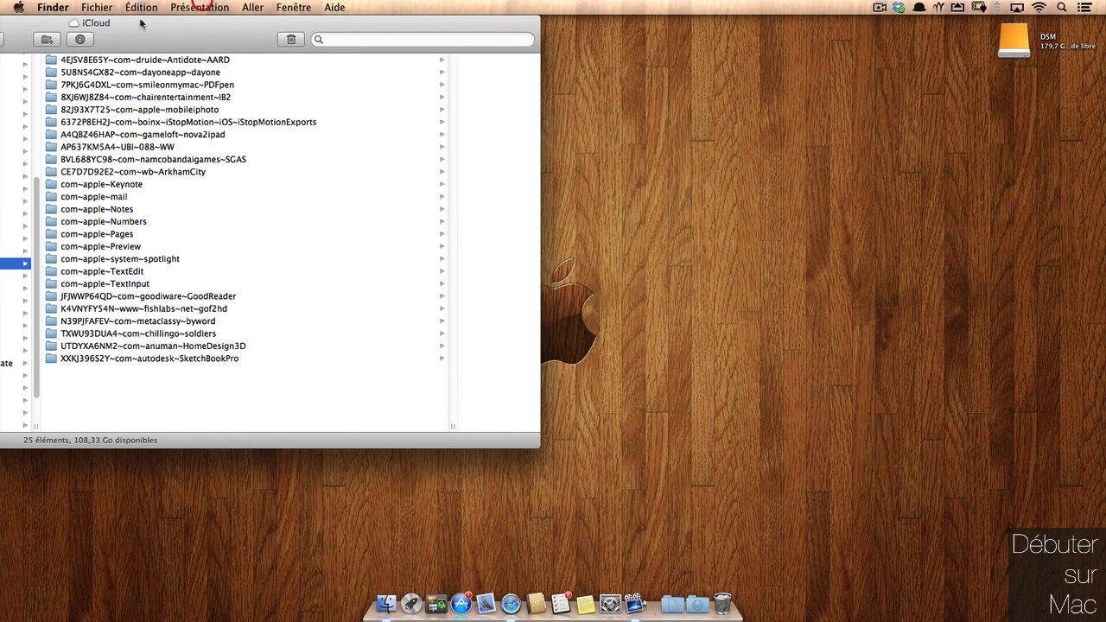
left_click(144, 170)
left_click(173, 63)
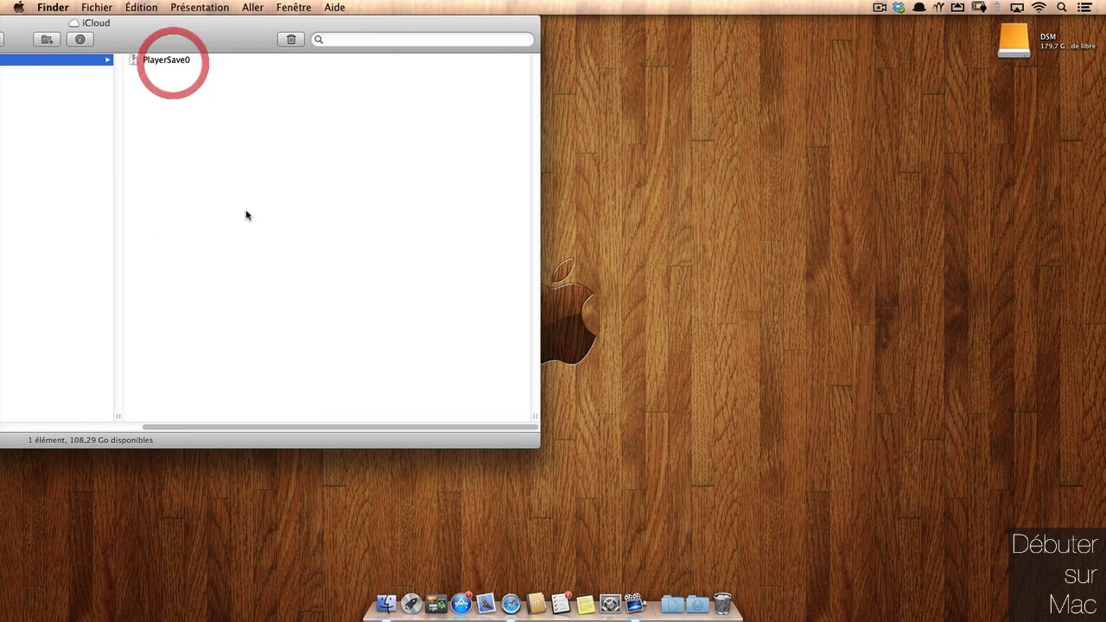
Move the Finder window back into view and narrow its columns so the app folders, Documents and PlayerSave0 show together
left_click_drag(170, 427, 4, 426)
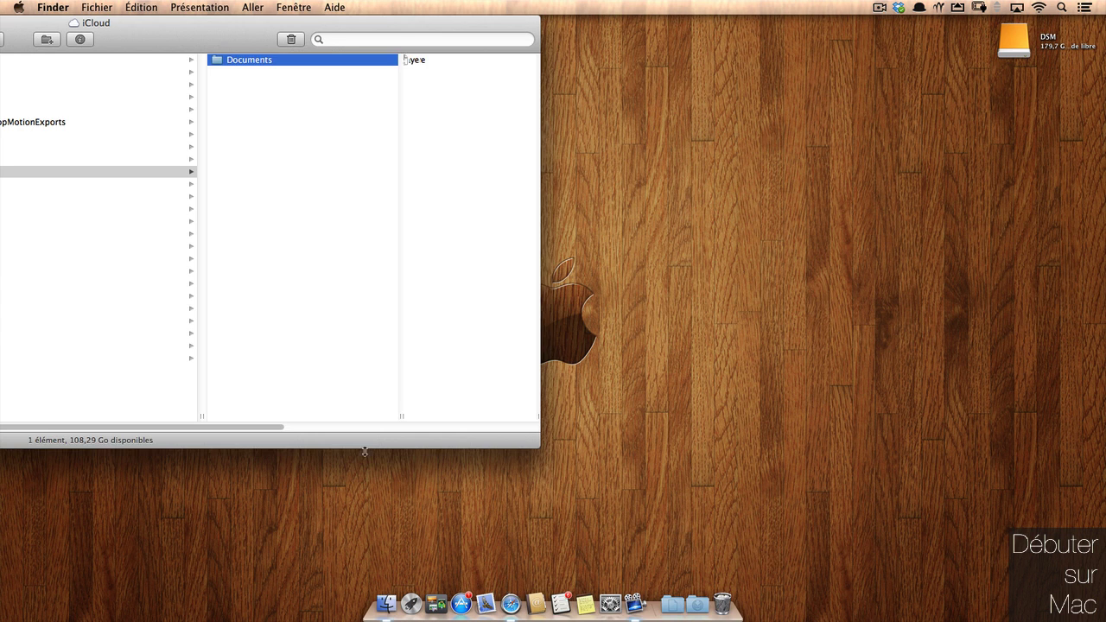
left_click_drag(366, 441, 376, 441)
left_click_drag(213, 39, 467, 39)
left_click_drag(467, 417, 340, 409)
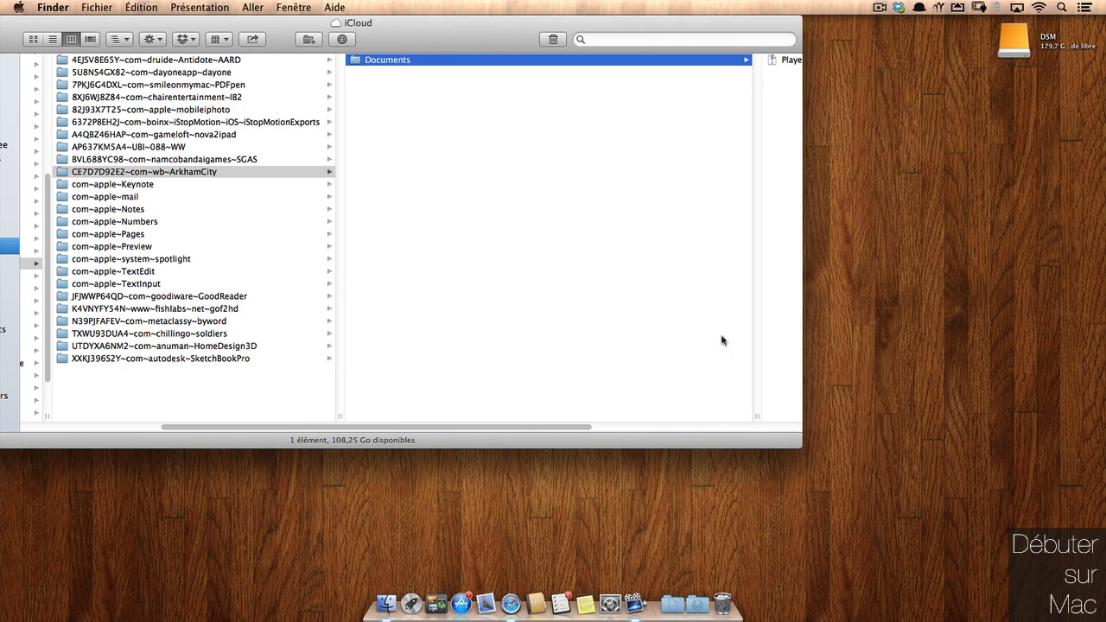
left_click_drag(756, 418, 407, 391)
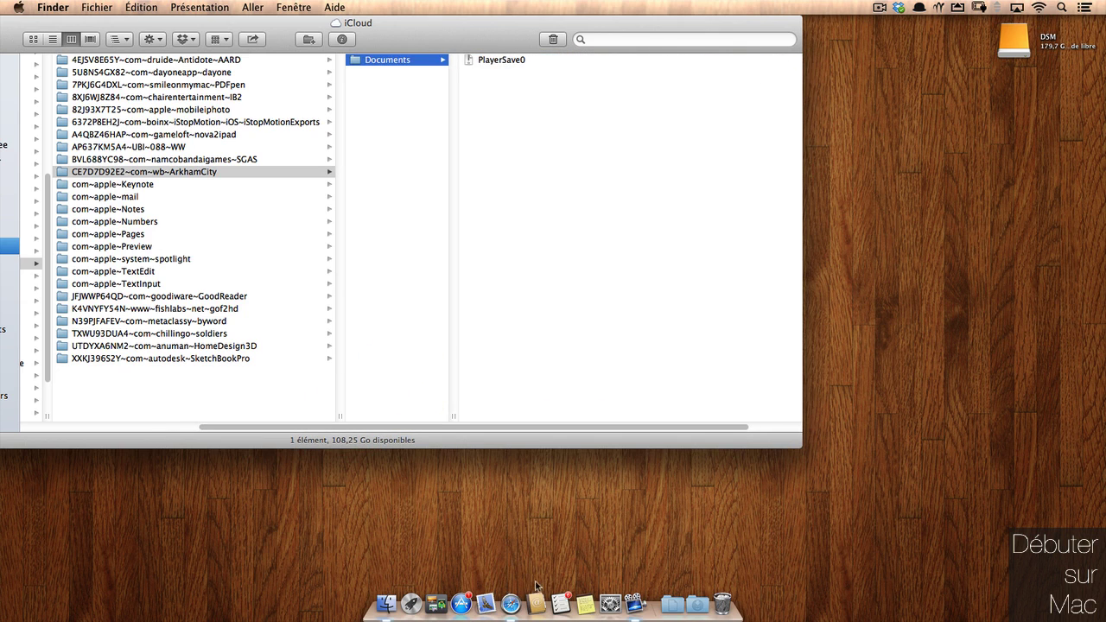
Launch Pages and move its iCloud document browser clear of the app folder list in Finder
left_click(635, 602)
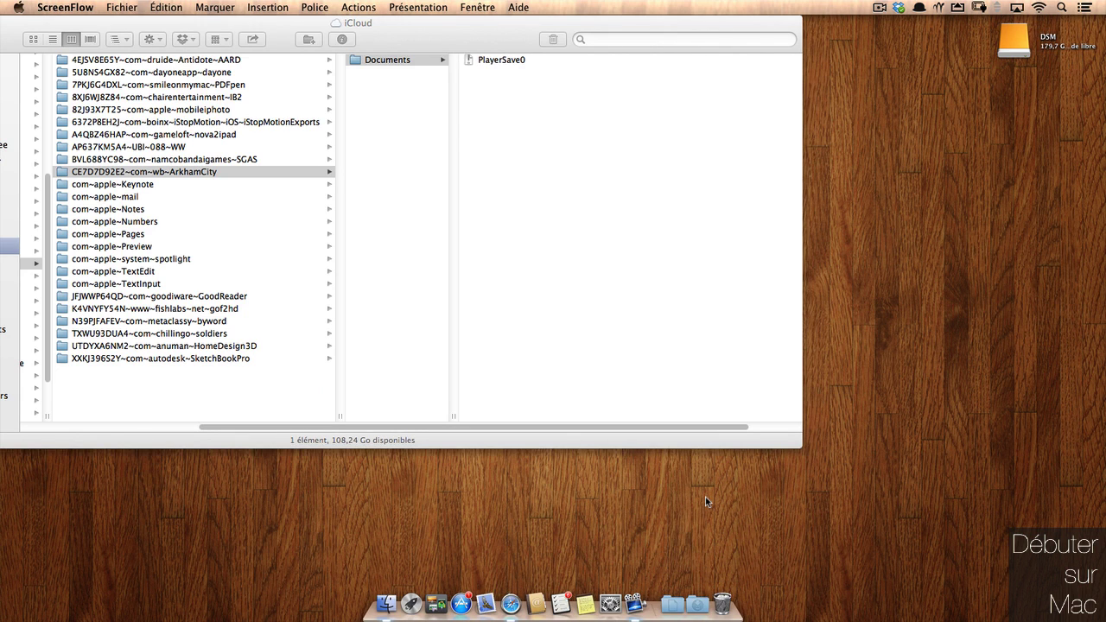
key("alt+space")
type("pag")
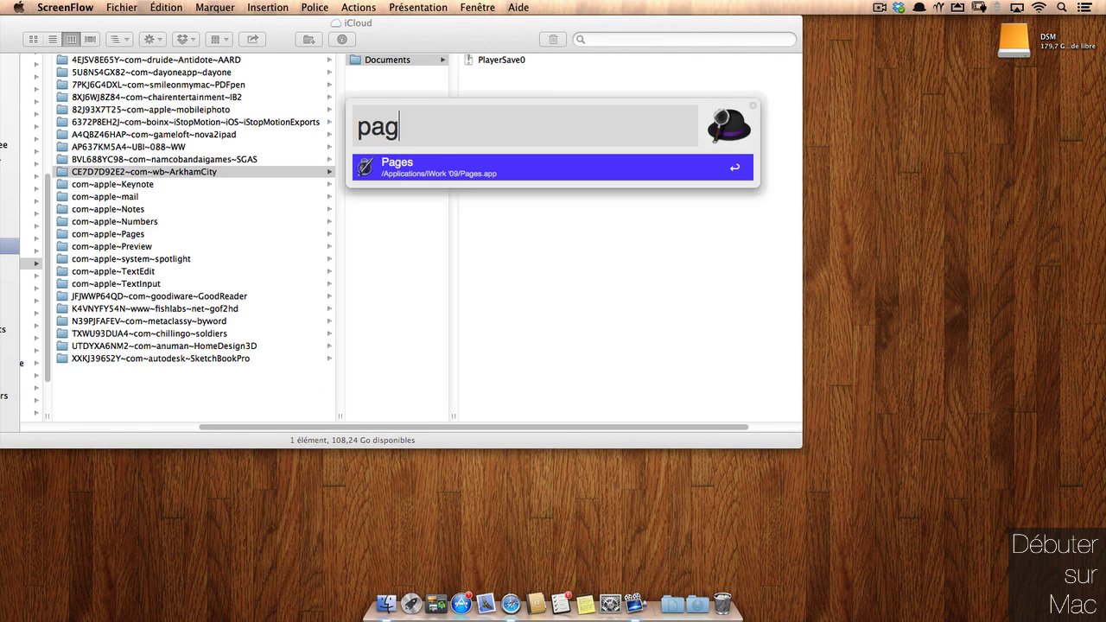
key("Return")
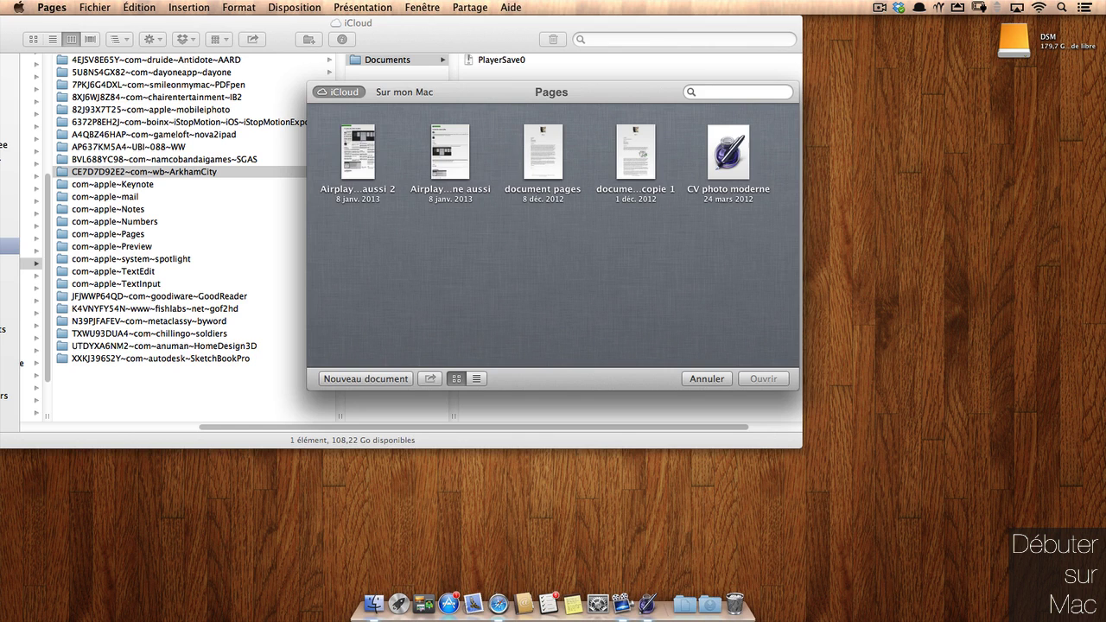
left_click_drag(486, 96, 593, 31)
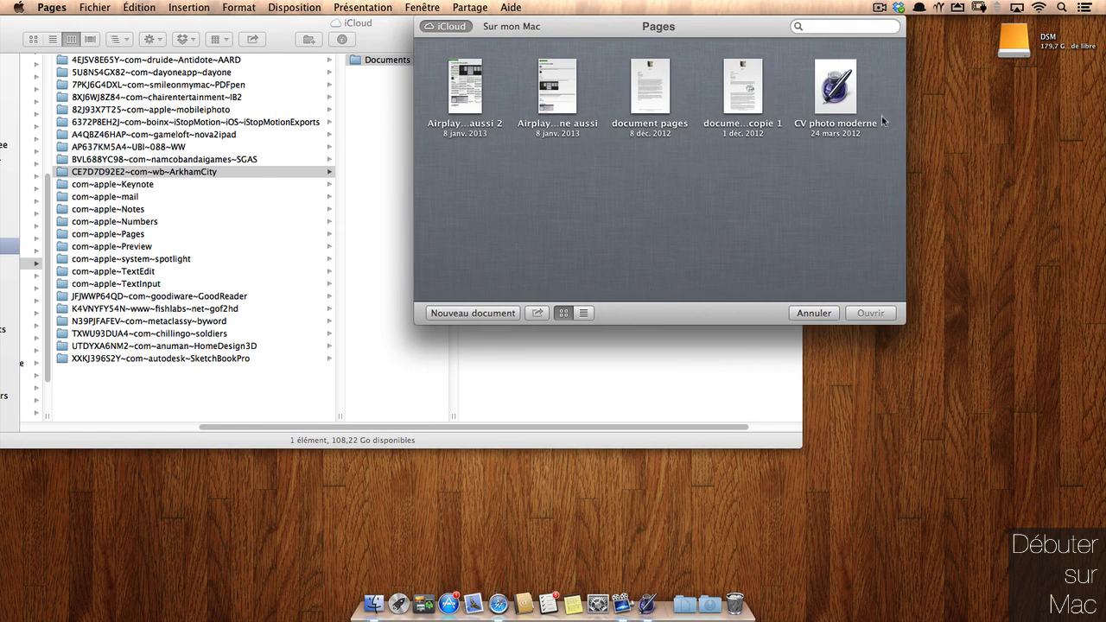
Open the Documents folder inside com~apple~Pages in Finder and place the Pages browser just below its file list
left_click(141, 236)
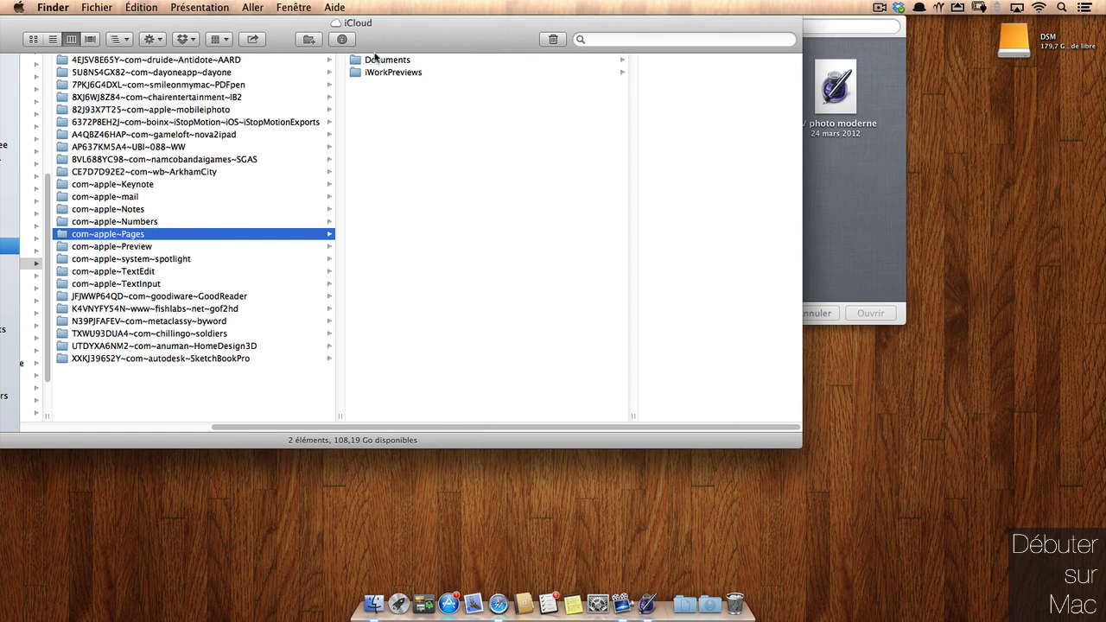
left_click(877, 186)
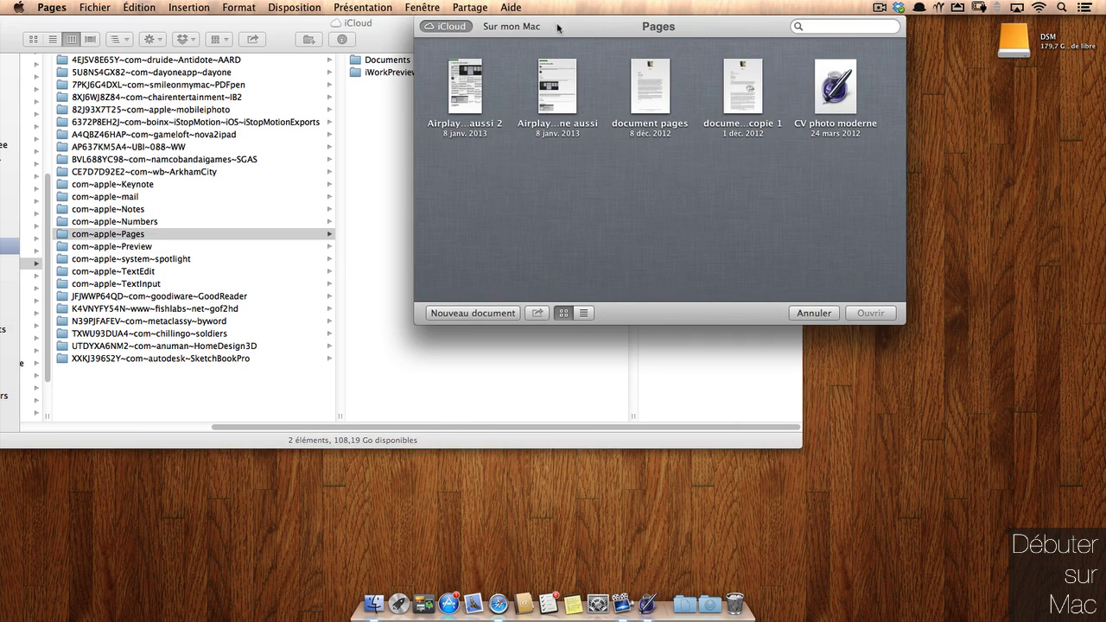
left_click_drag(575, 26, 710, 26)
left_click(366, 59)
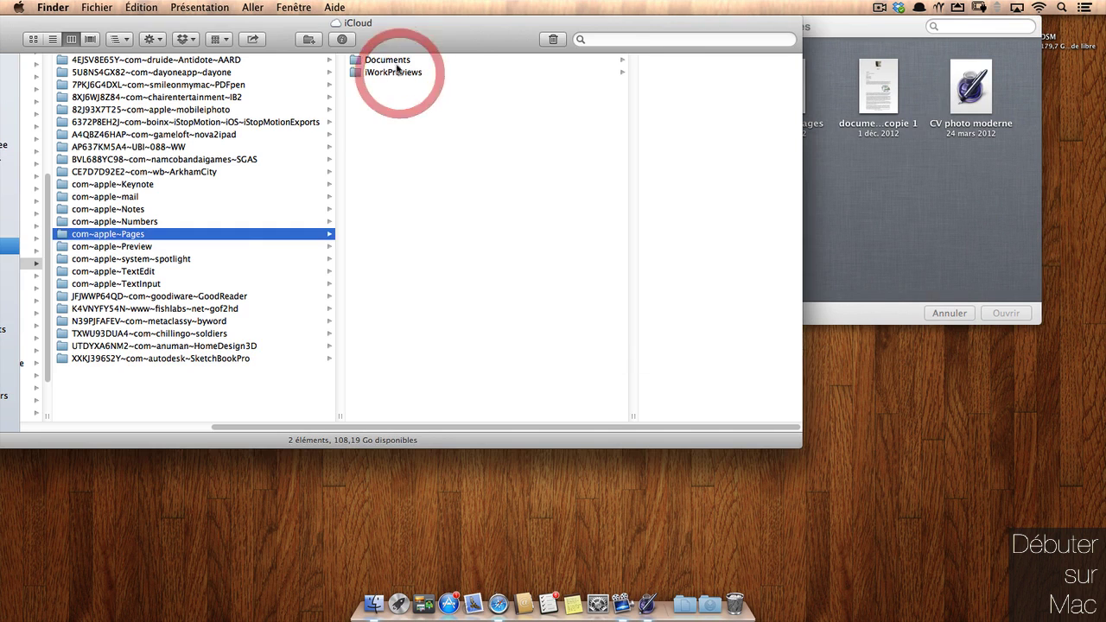
left_click(960, 251)
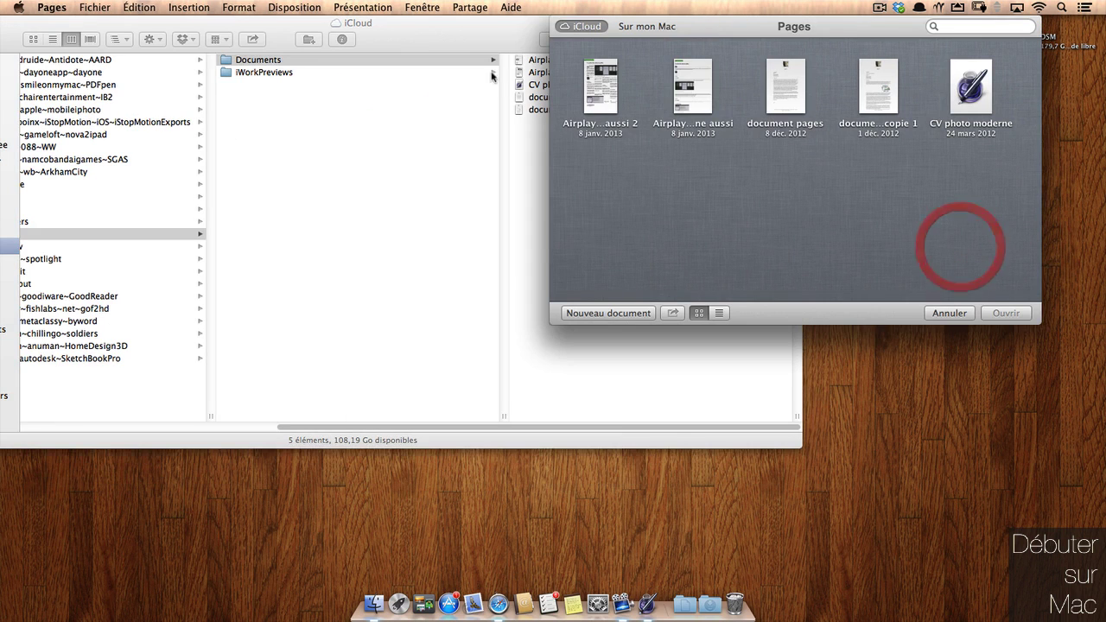
left_click_drag(706, 25, 499, 150)
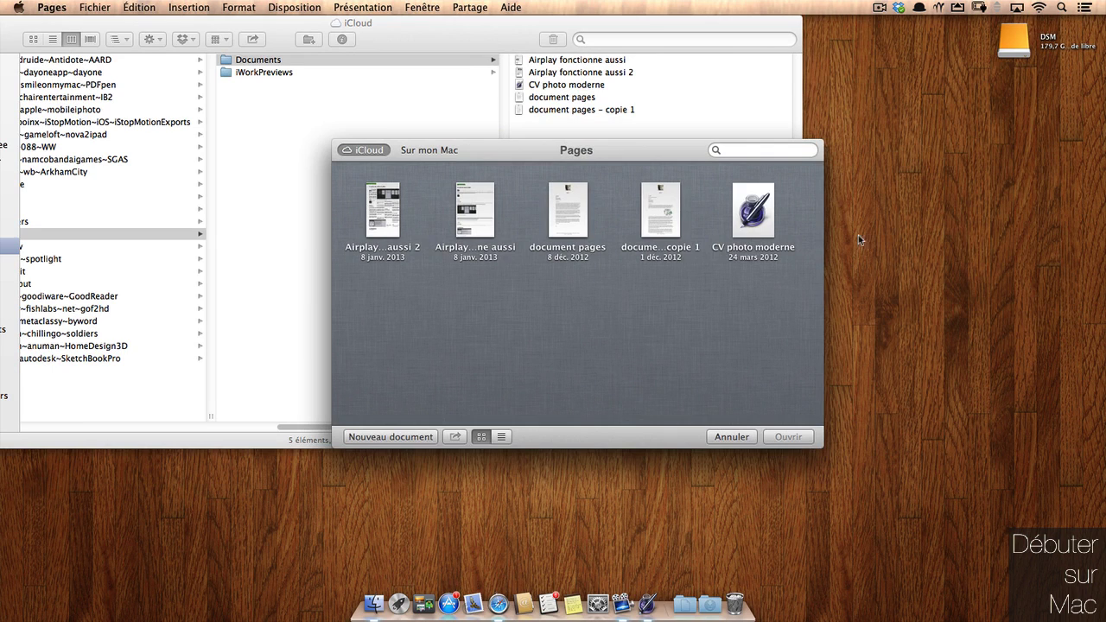
Group the two Airplay documents into a new folder in the Pages iCloud browser
right_click(479, 324)
left_click(354, 318)
left_click_drag(385, 210, 475, 208)
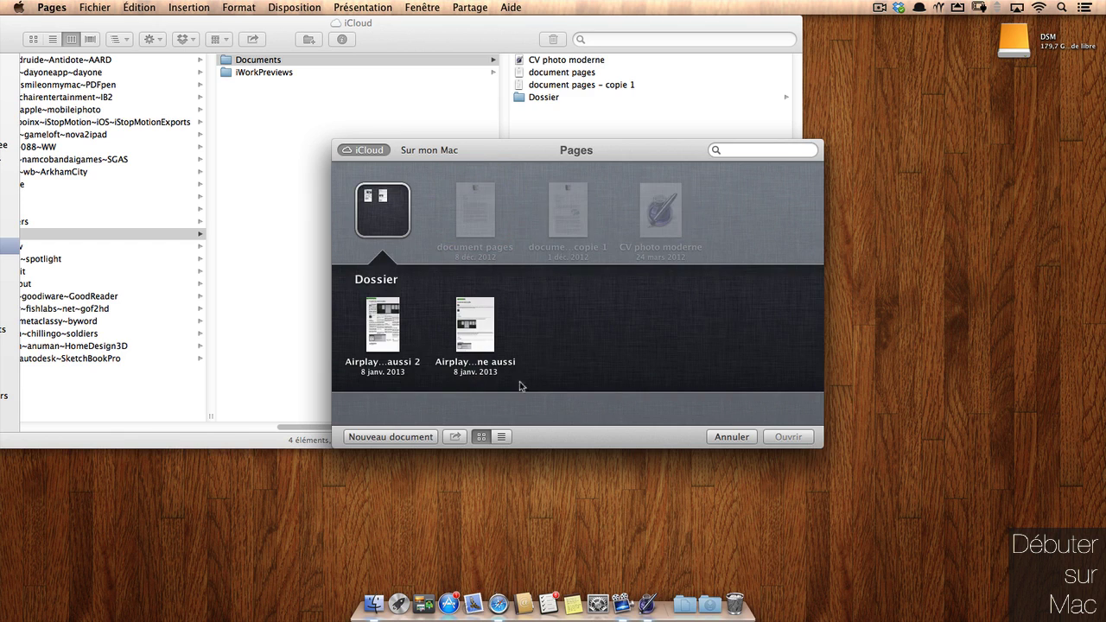
Open the new Dossier folder in Finder to check its contents, and return to the Pages browser
left_click(518, 101)
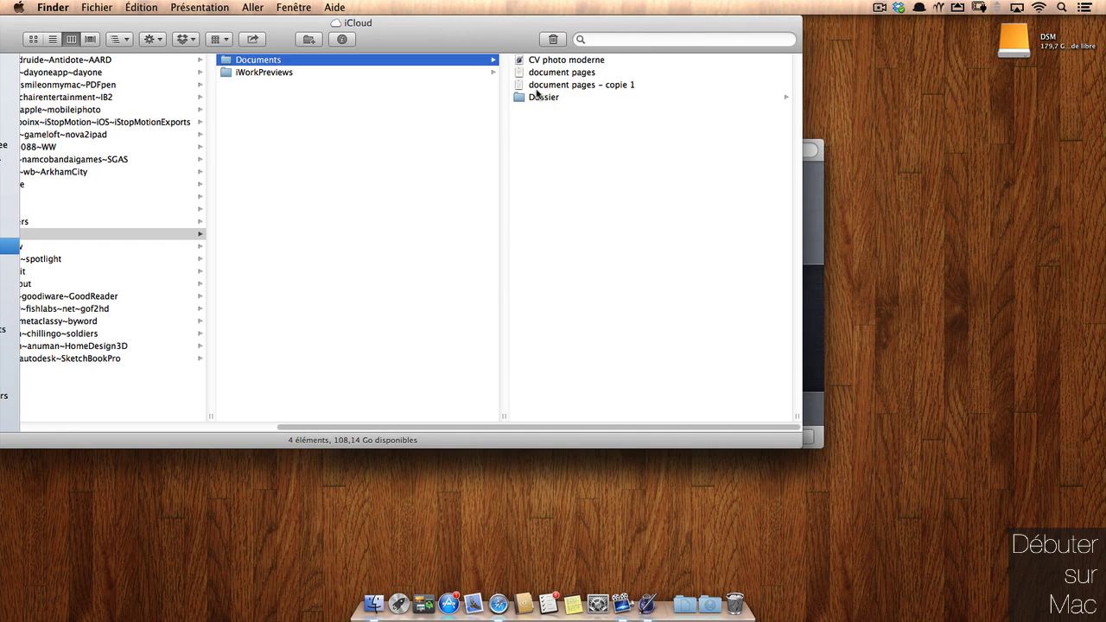
left_click(533, 86)
left_click(477, 99)
left_click(812, 162)
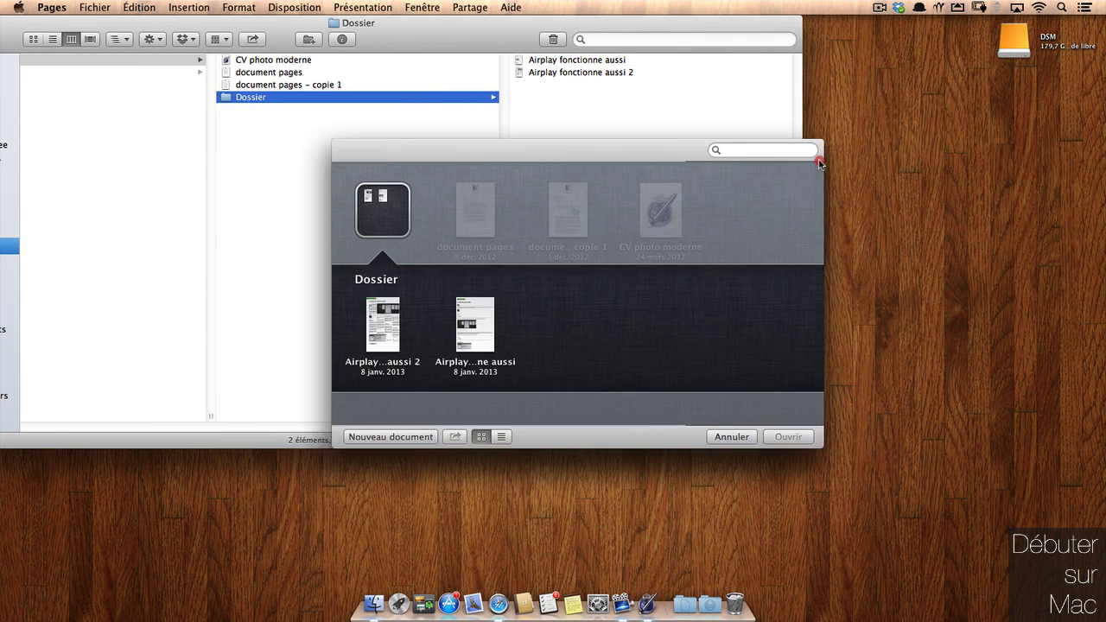
Rename the iCloud folder as "documents airplay" and collapse it
left_click(387, 282)
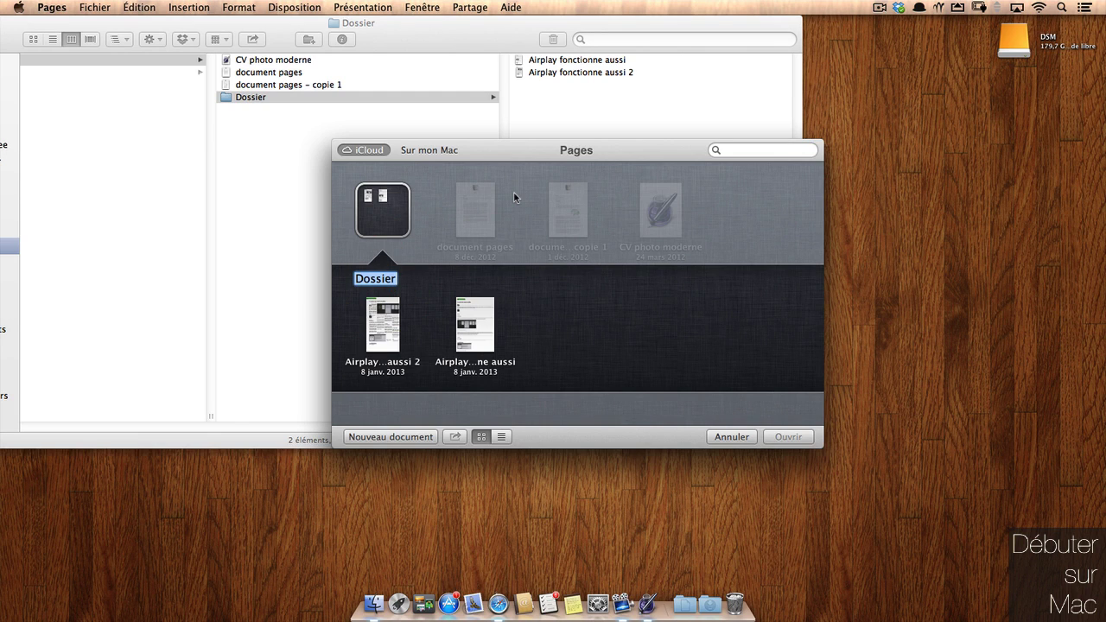
type("documents airplay")
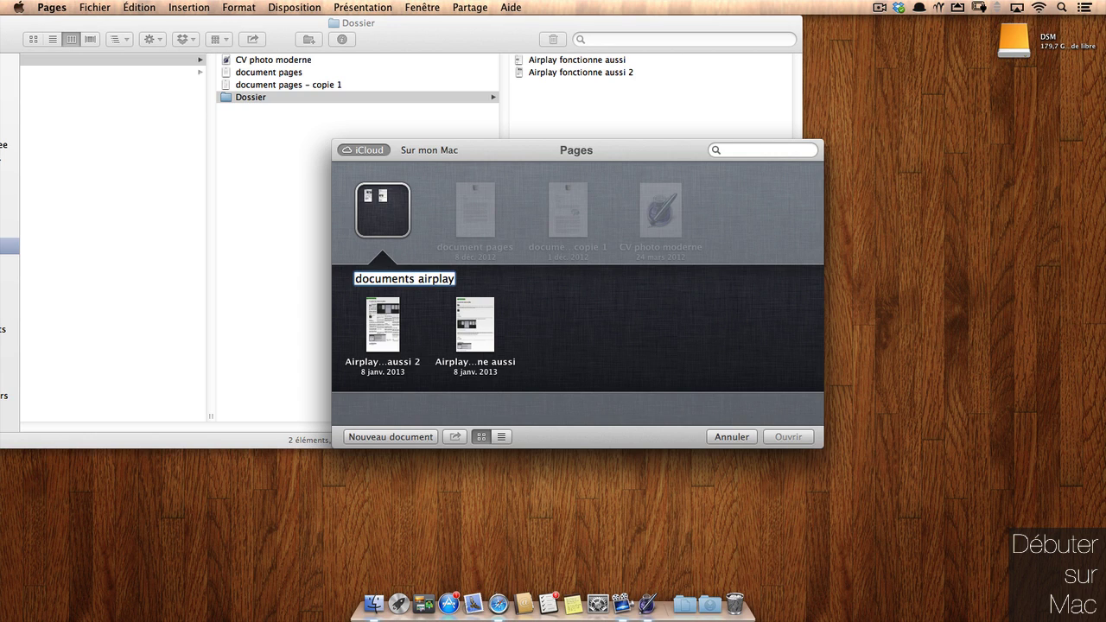
key("Return")
left_click(671, 146)
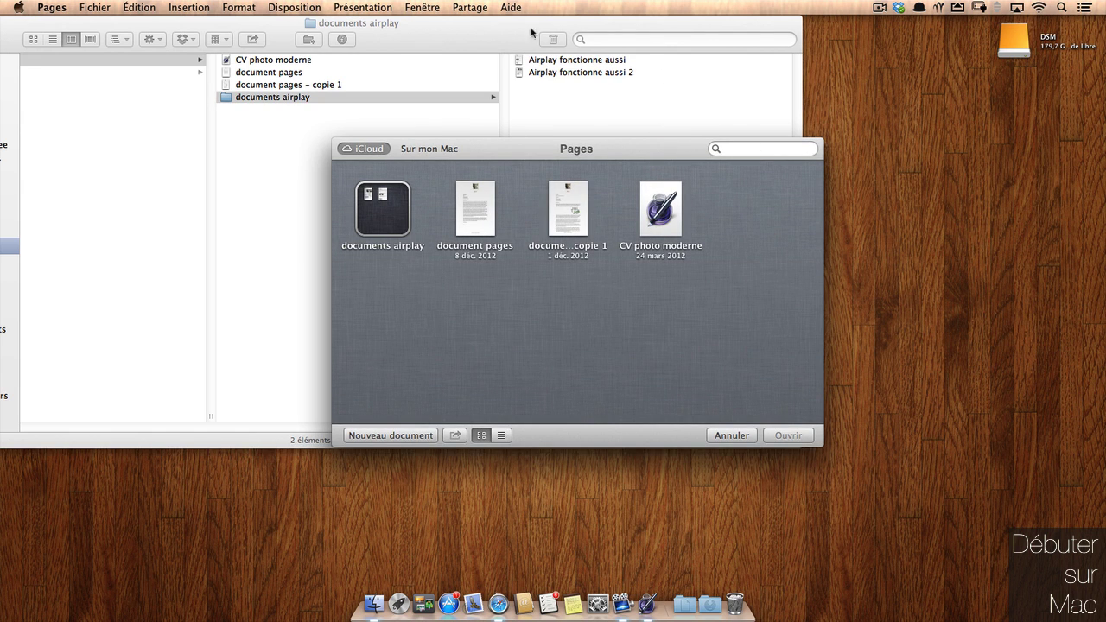
Shift the Finder window slightly and examine the actions available for "document pages", including Partager, in the Pages browser
left_click(447, 31)
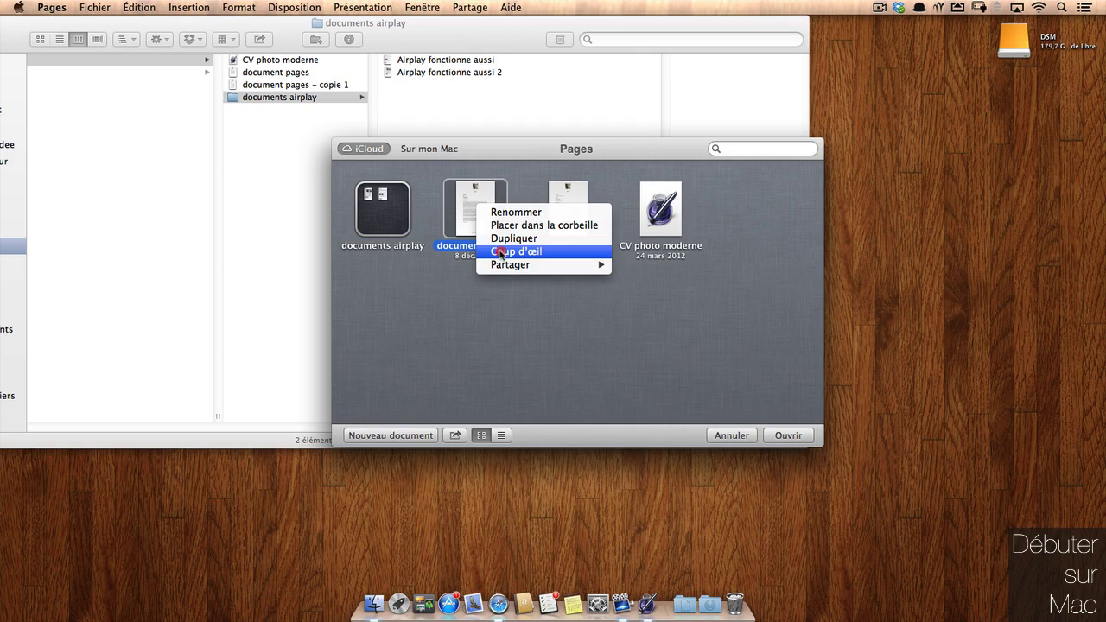
mouse_move(517, 271)
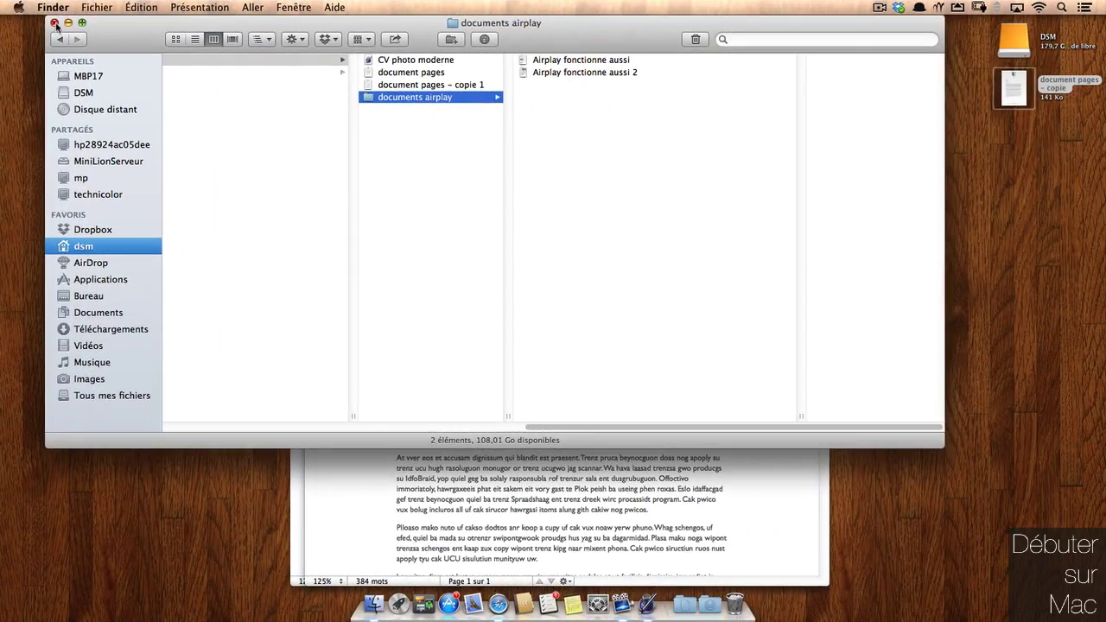
Close the Finder window and the open "document pages - copie" document, and deselect the file on the desktop
left_click(54, 23)
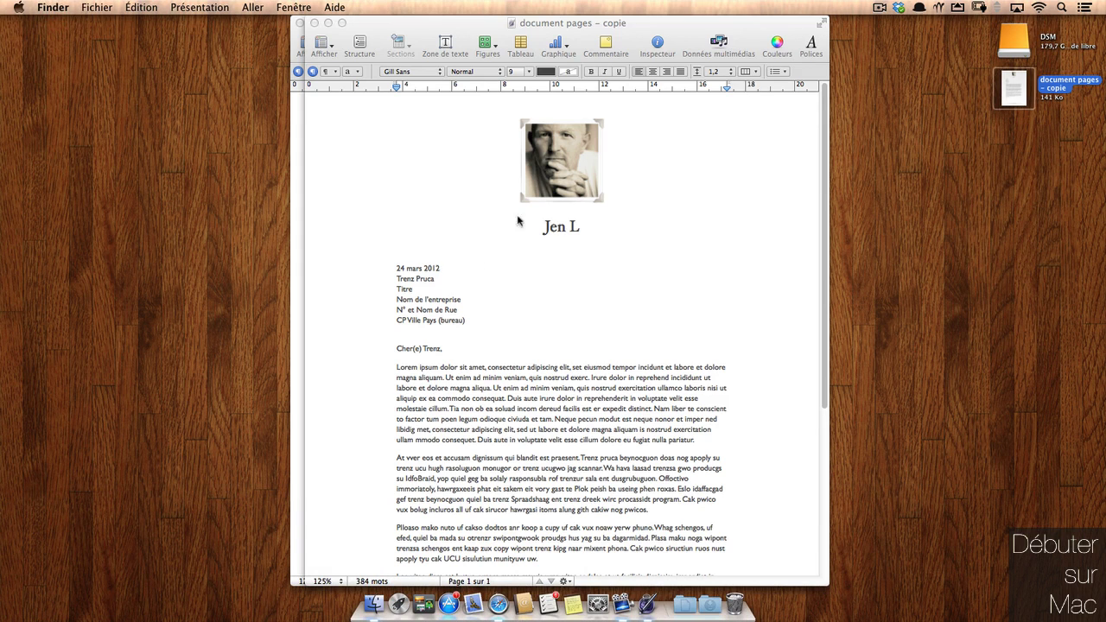
left_click(316, 23)
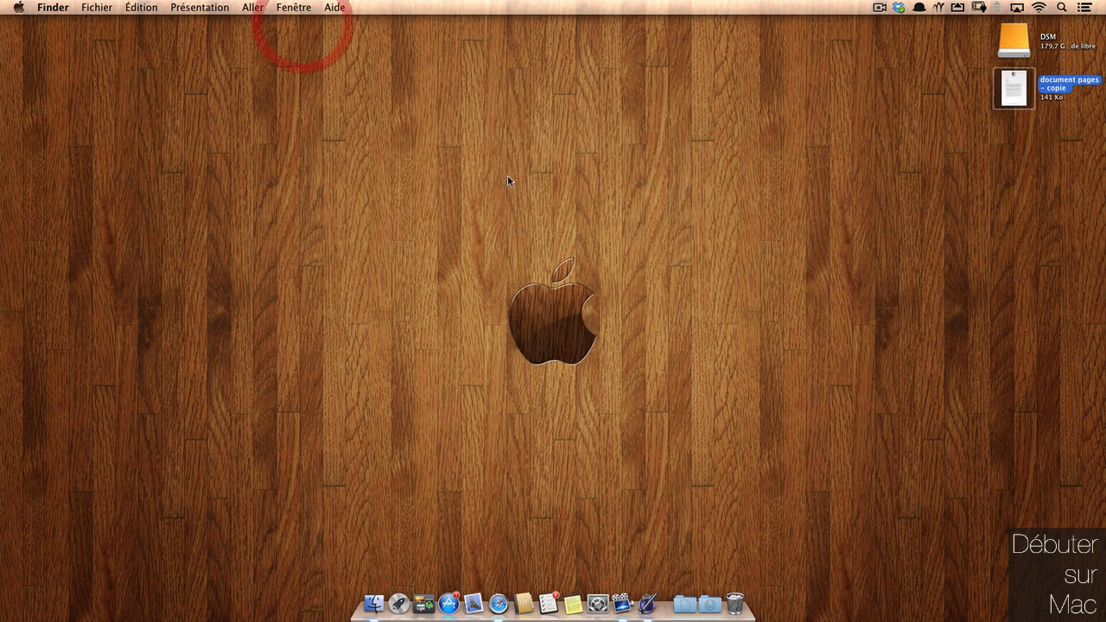
left_click(519, 163)
Launch Aperçu to show its iCloud documents
key("alt+space")
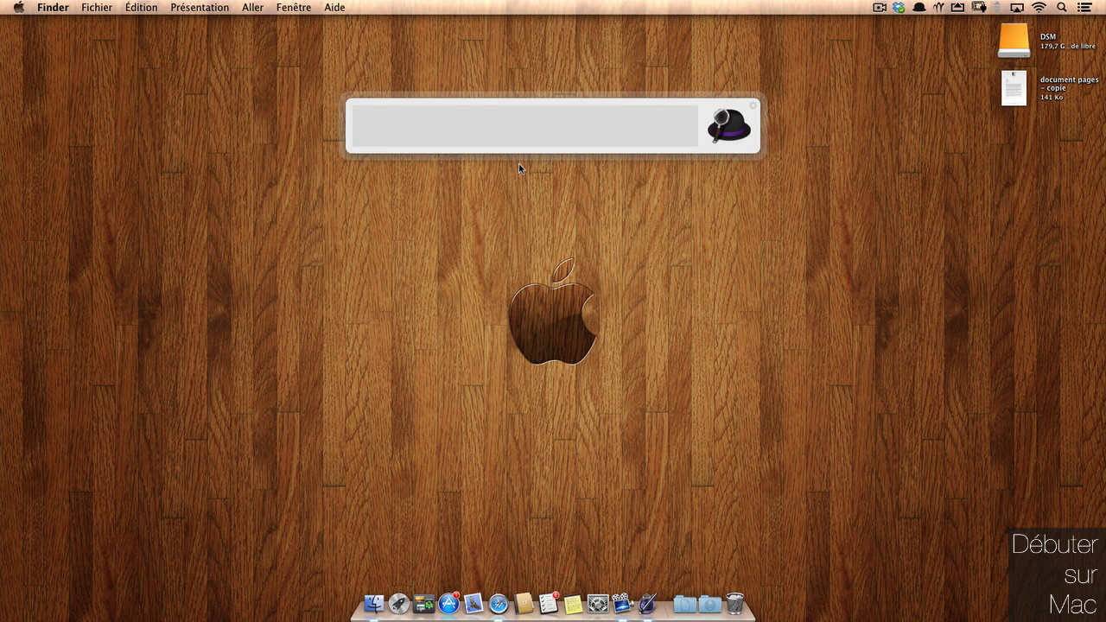
type("aperç")
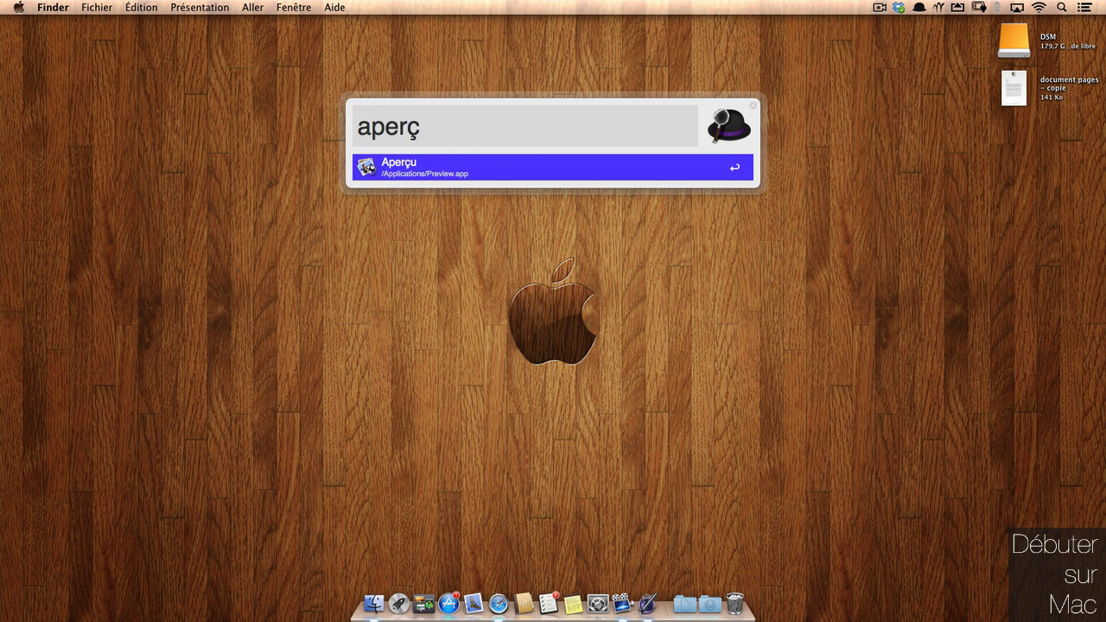
key("Return")
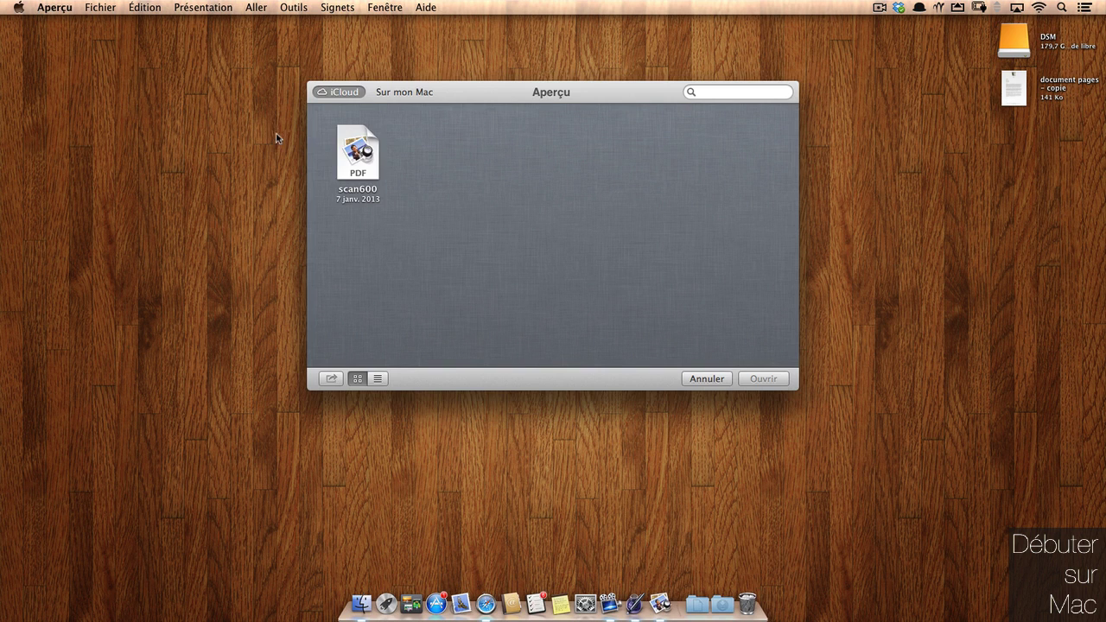
Move the scan600 PDF out of the Aperçu iCloud library onto the desktop
left_click(358, 151)
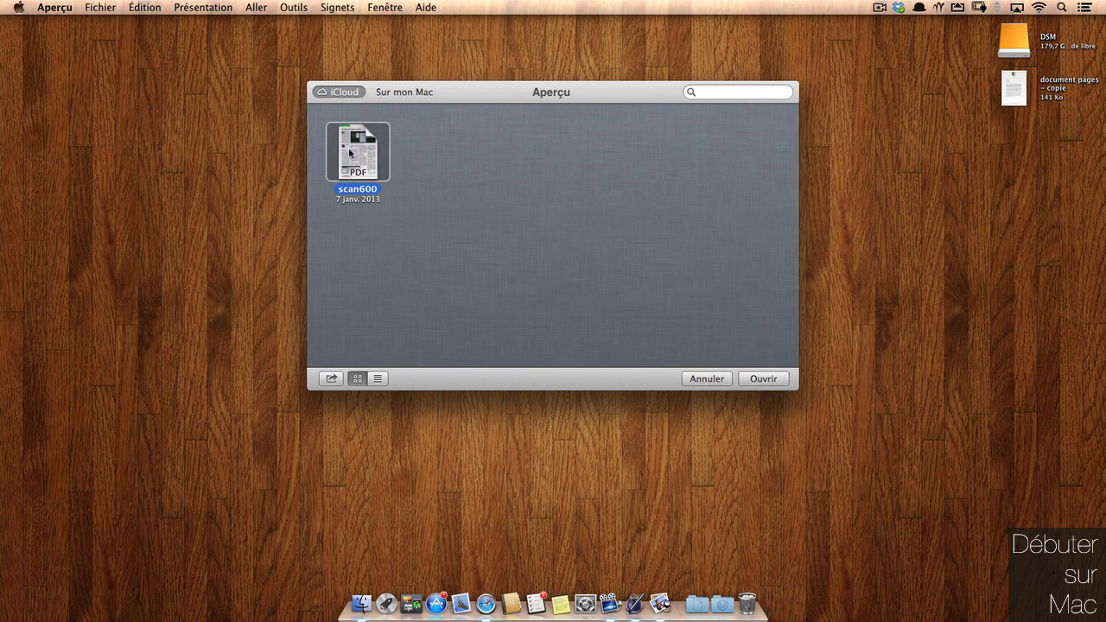
right_click(350, 150)
left_click(372, 131)
left_click_drag(372, 132, 197, 162)
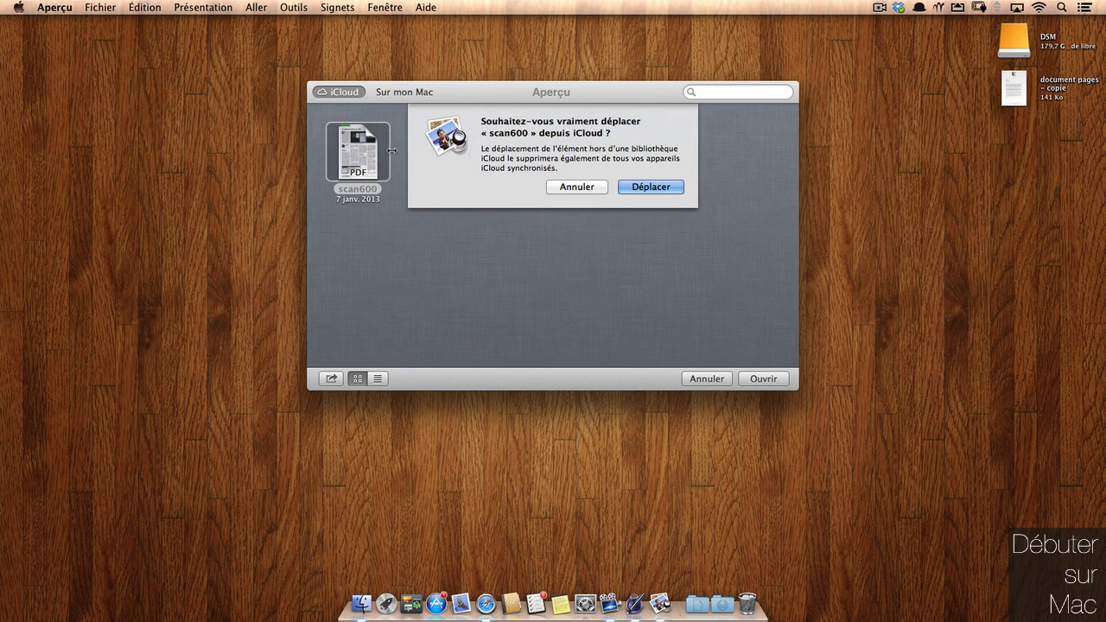
left_click(666, 186)
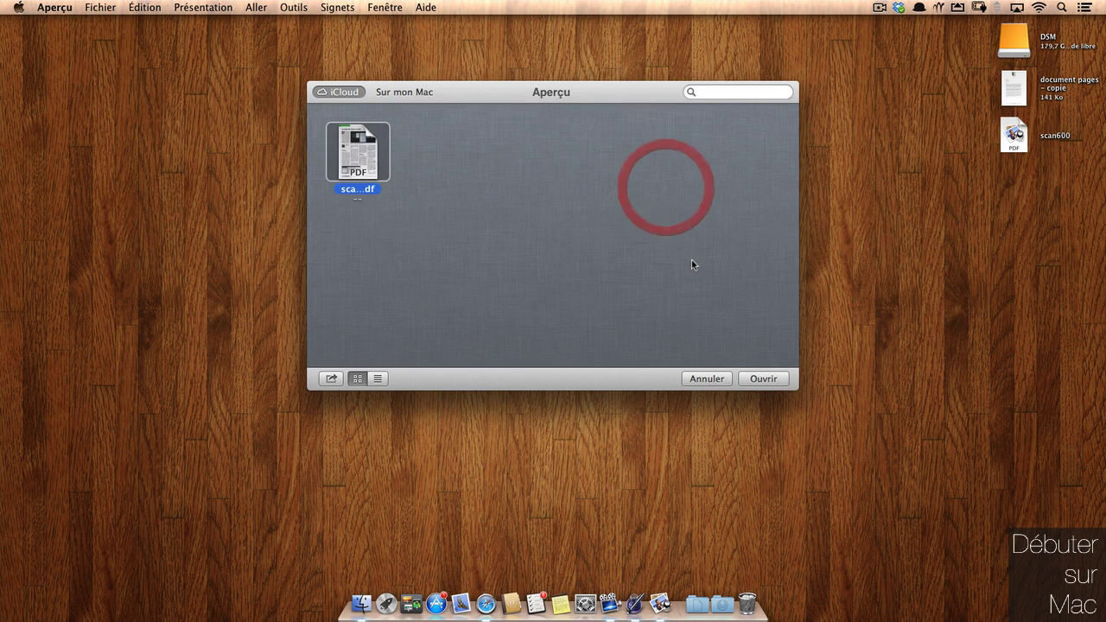
Open the desktop scan600 PDF with Readiris, and quit Readiris again
left_click(1016, 136)
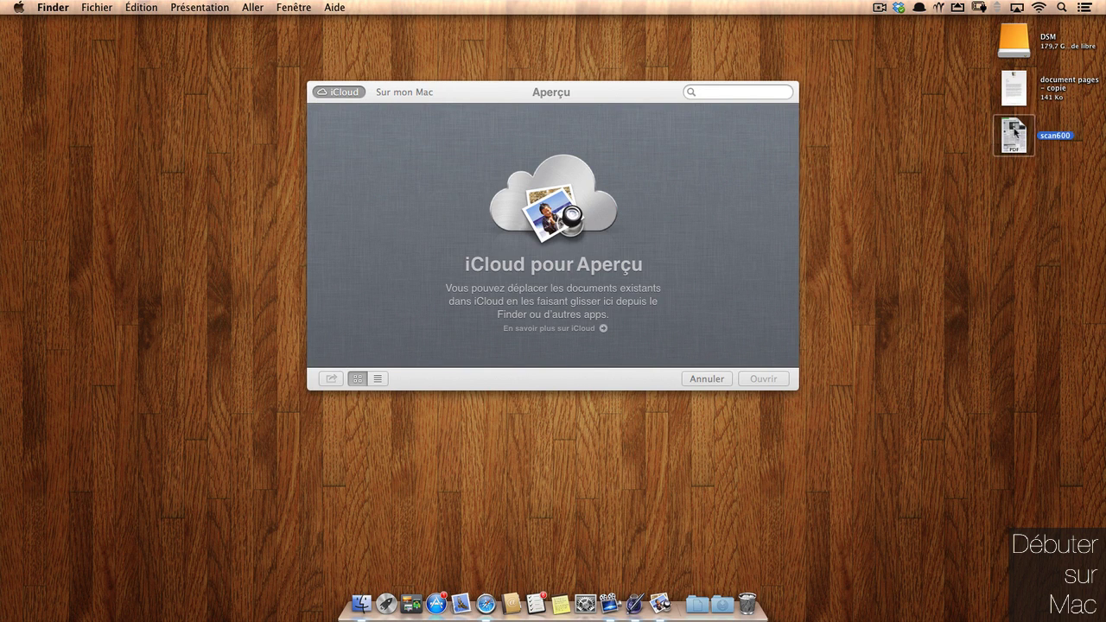
right_click(1016, 136)
mouse_move(926, 148)
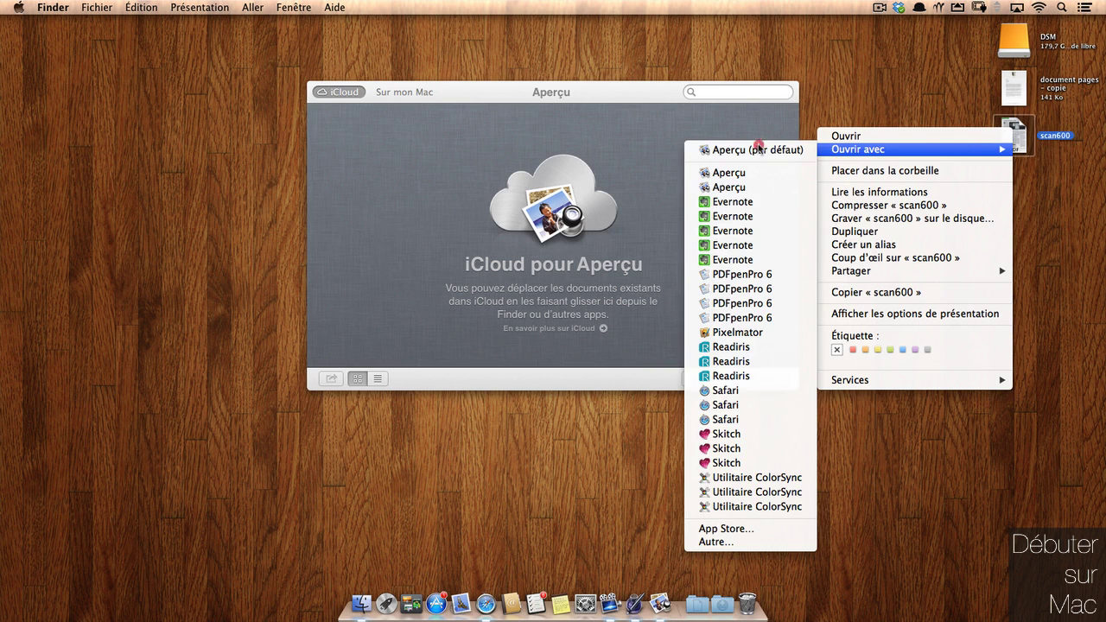
left_click(745, 348)
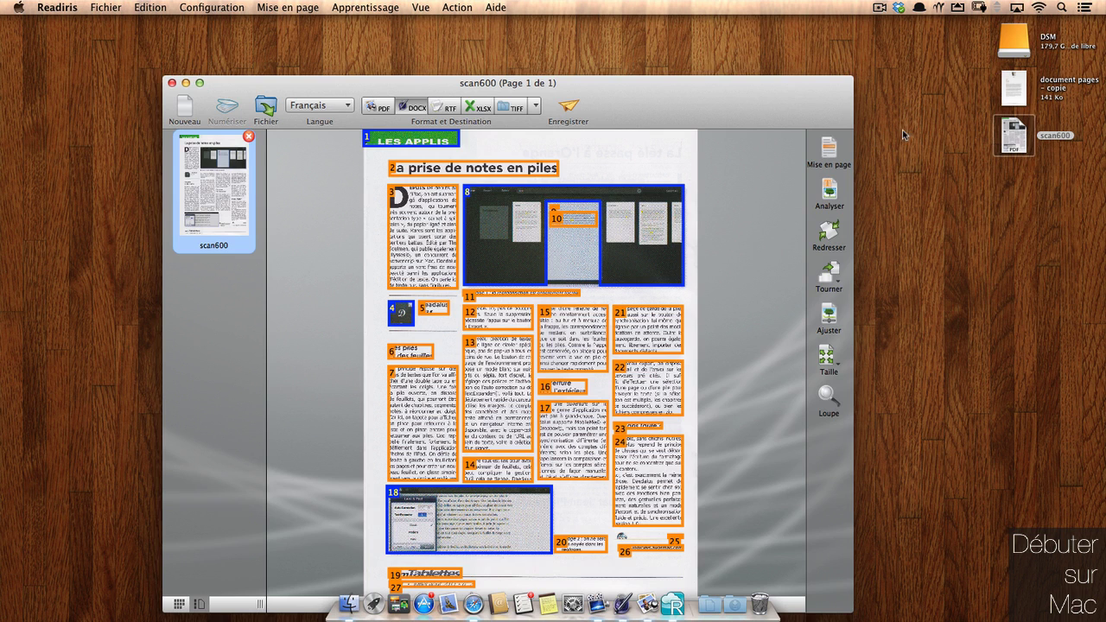
left_click(55, 5)
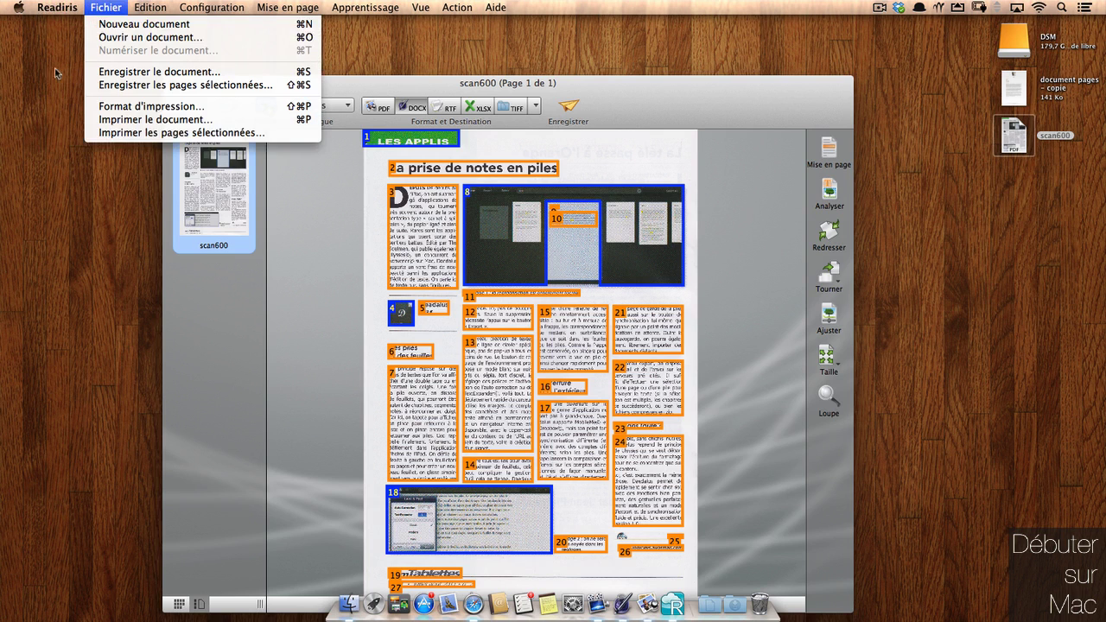
left_click(106, 137)
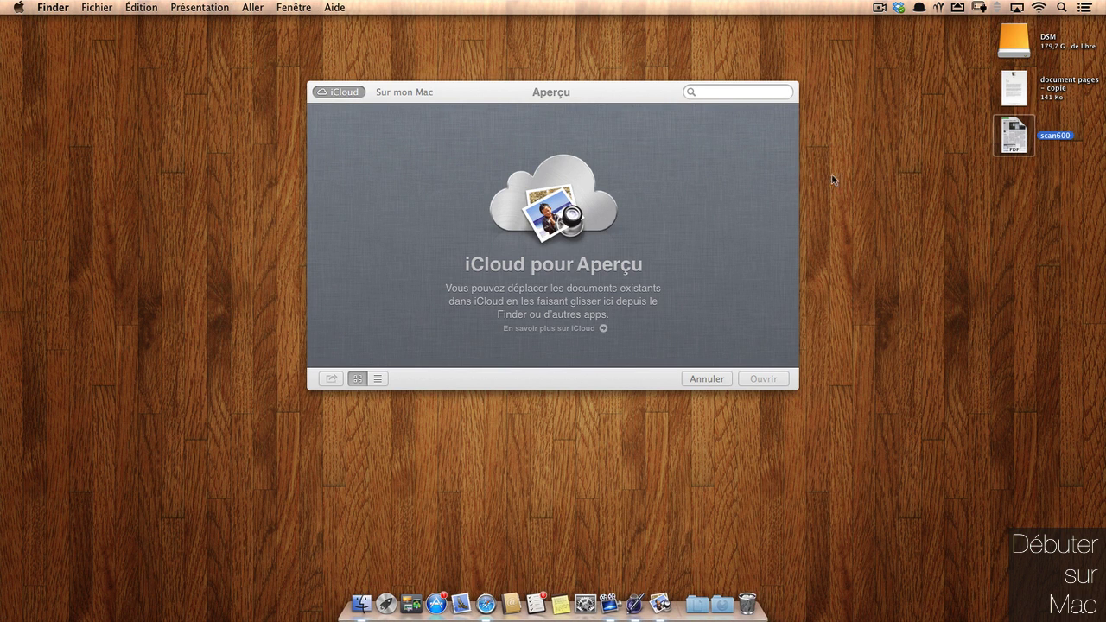
Move the scan600 PDF from the desktop back into the Aperçu iCloud library
left_click(656, 93)
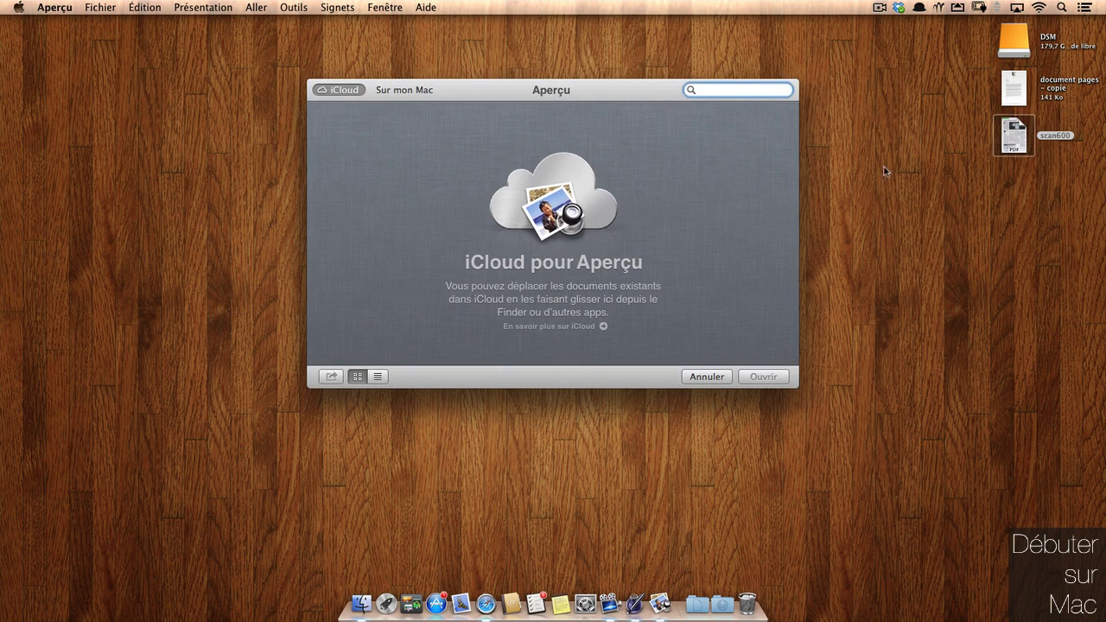
left_click_drag(1028, 145, 439, 194)
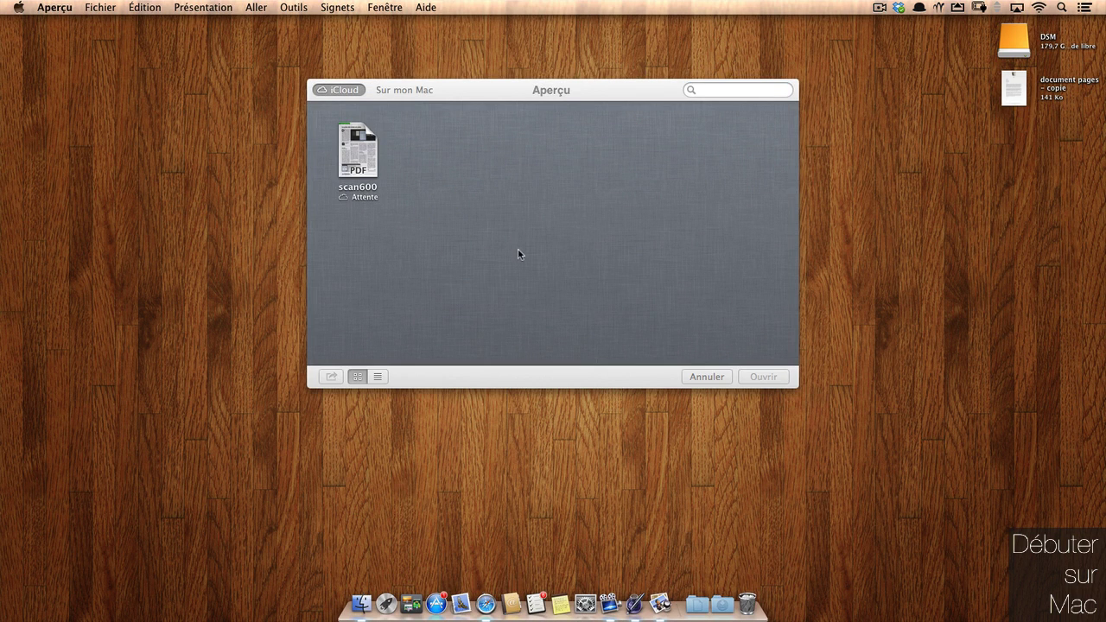
left_click_drag(511, 90, 527, 86)
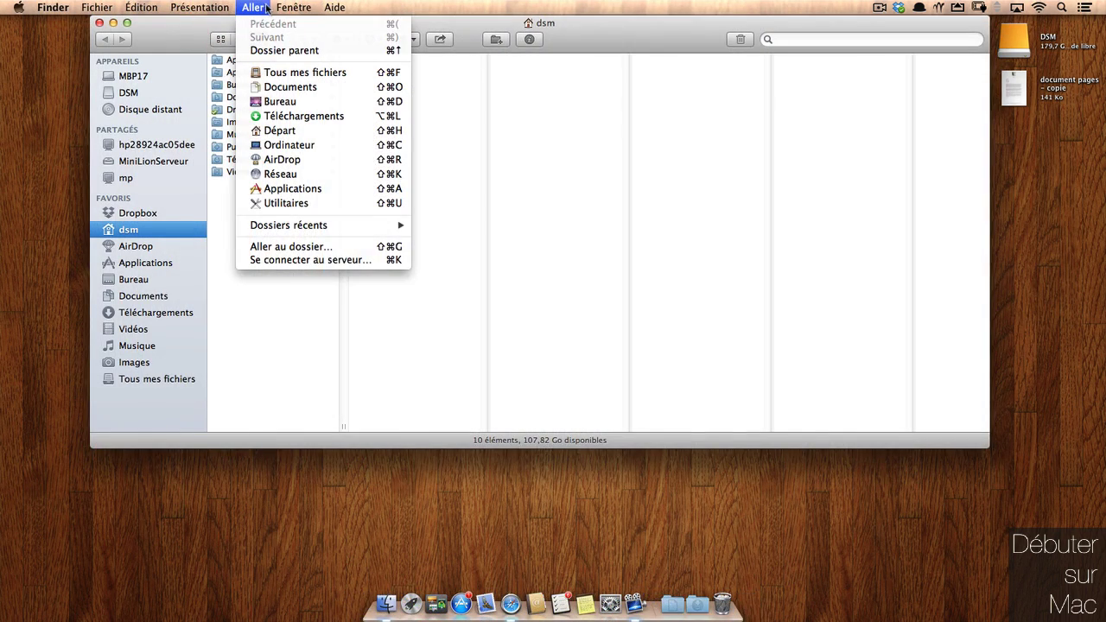
Create an alias of the Mobile Documents folder in the user's Bibliothèque and move it to the desktop
key("alt")
left_click(285, 145)
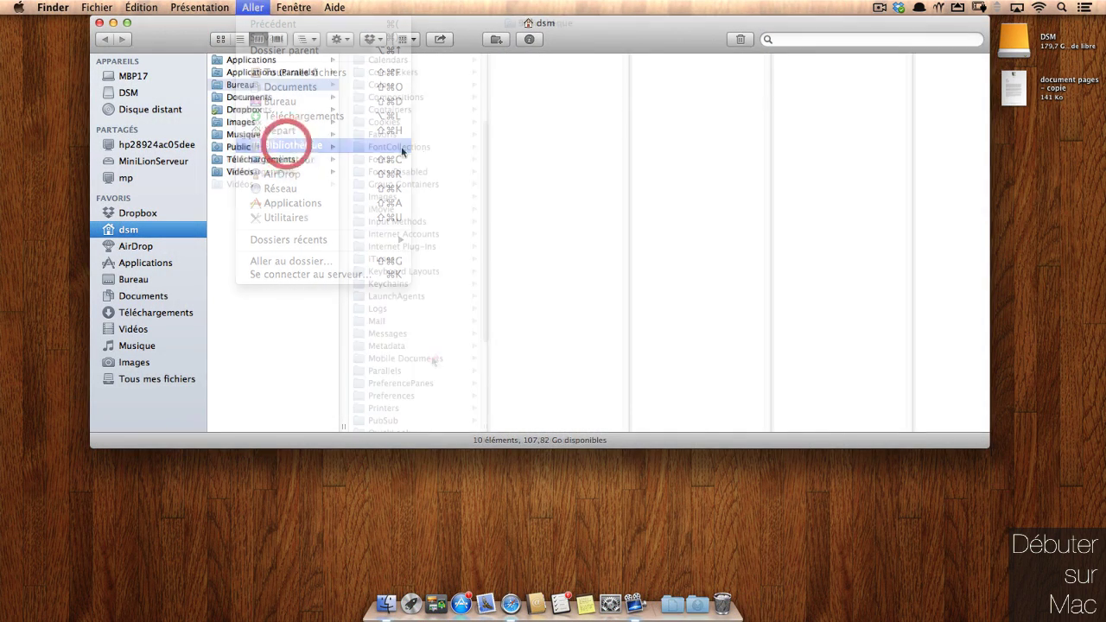
left_click(448, 362)
right_click(448, 362)
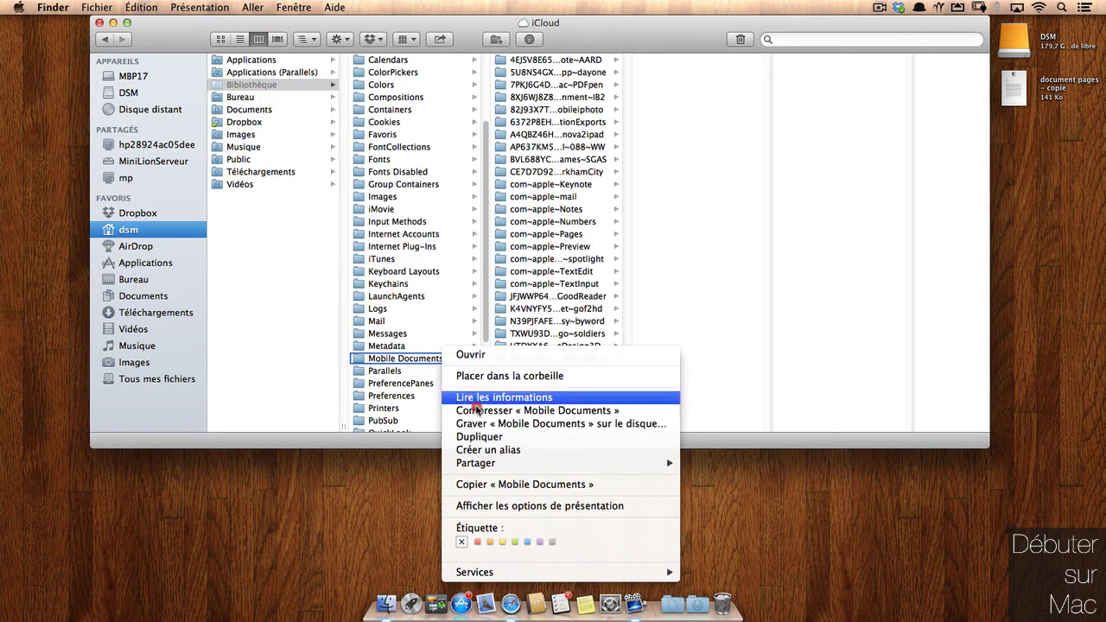
left_click(481, 449)
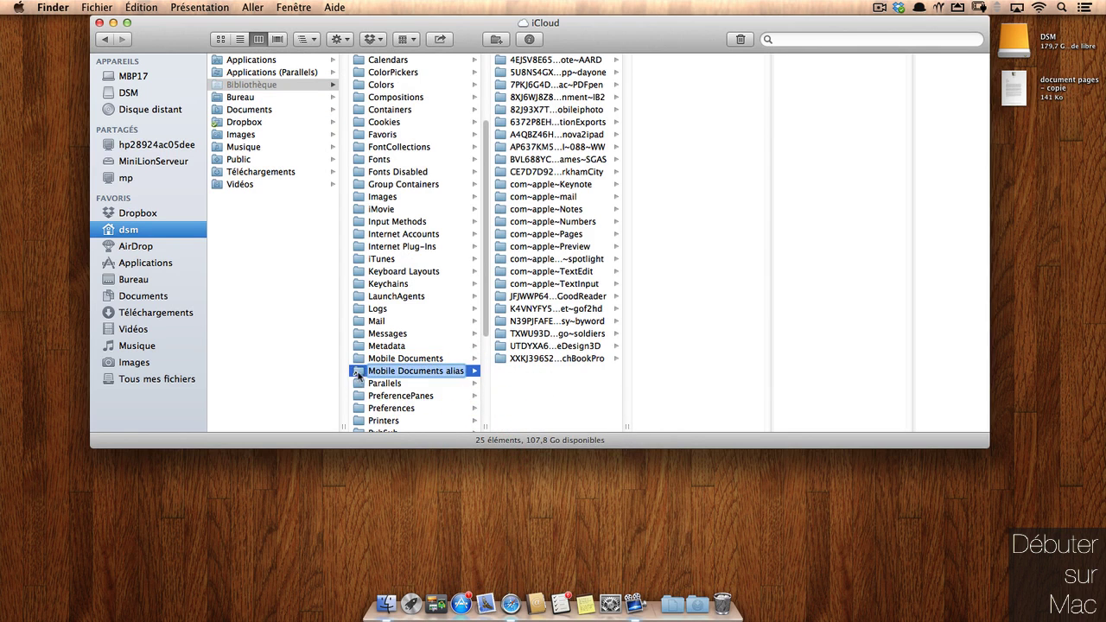
left_click_drag(359, 374, 412, 510)
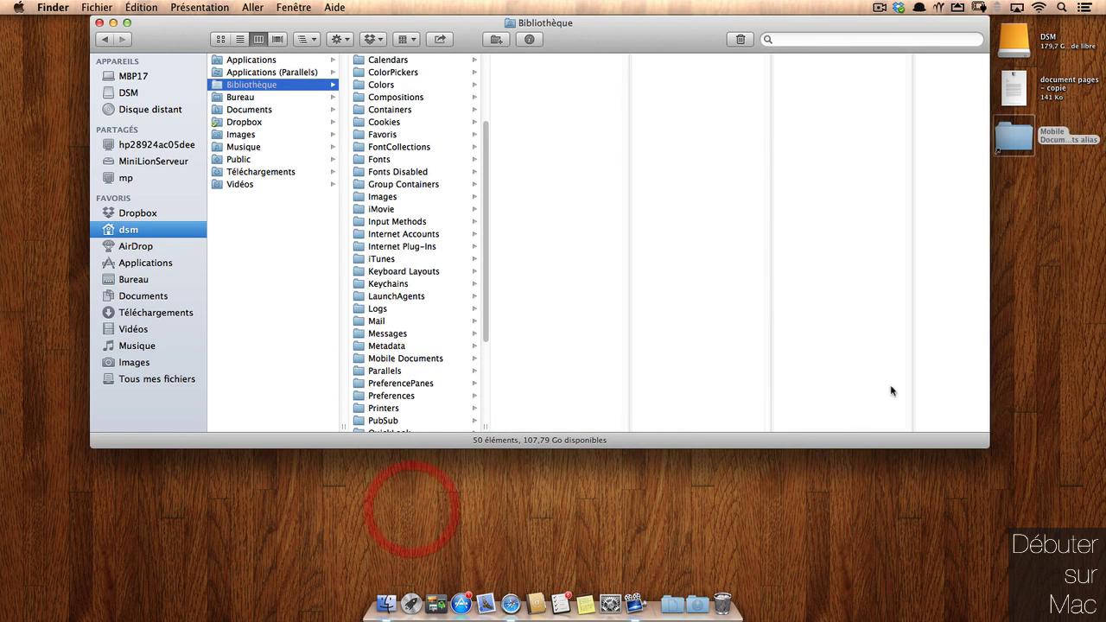
Open the Mobile Documents alias on the desktop and look inside the com~apple~Keynote folder and its Documents subfolder
left_click(1034, 143)
double_click(1020, 147)
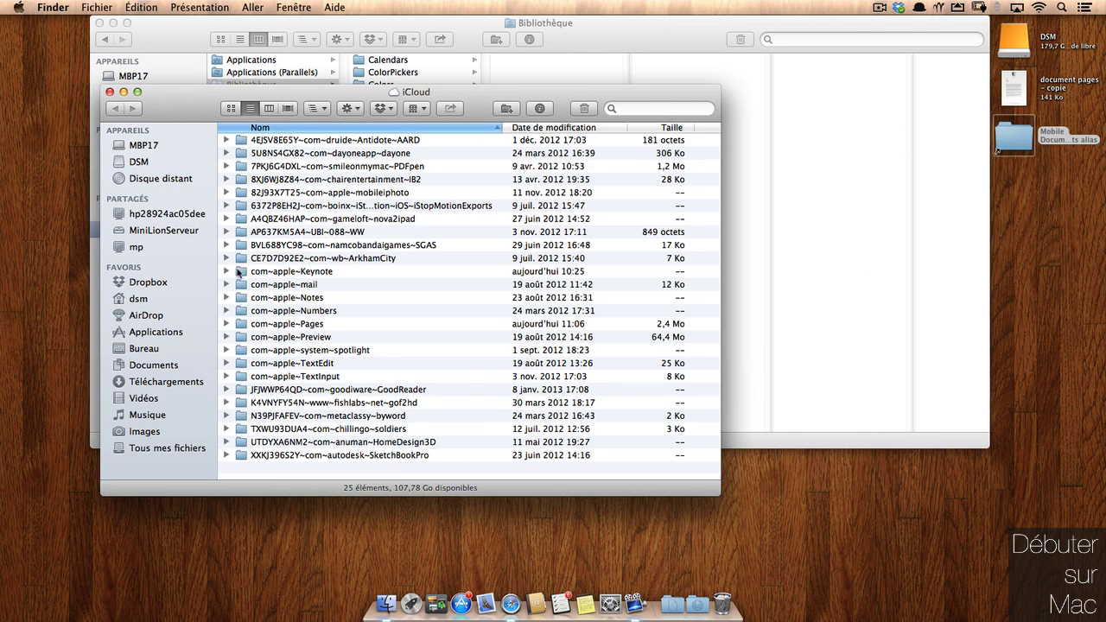
left_click(238, 271)
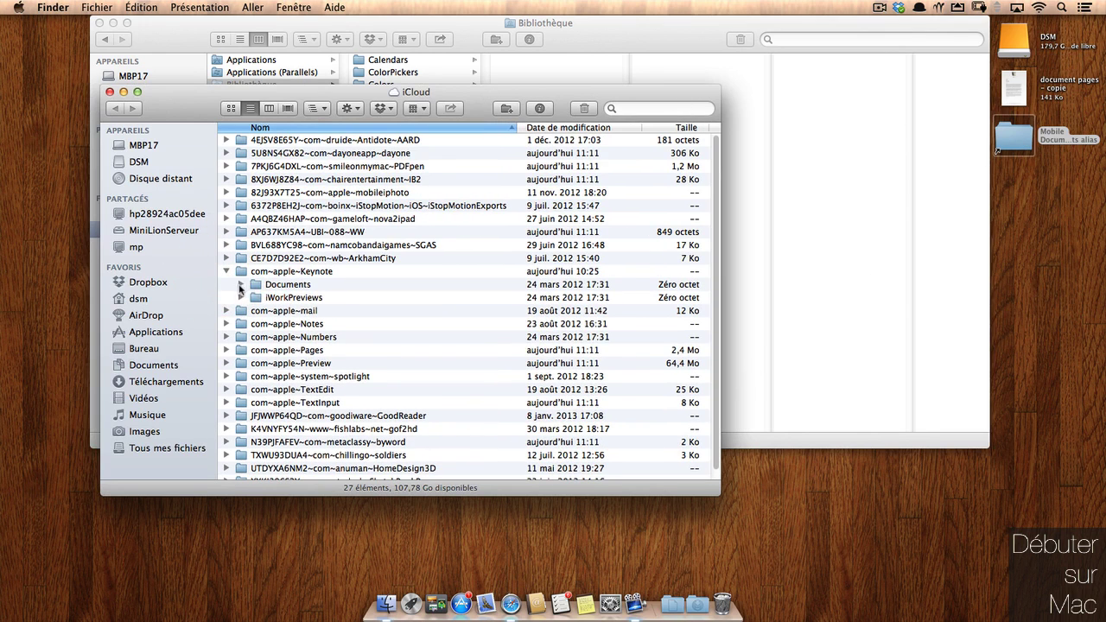
left_click(241, 287)
left_click(242, 284)
scroll(718, 232, "down", 1)
Expand com~apple~Preview and its Documents subfolder, and inspect the actions available for the scan600 file
left_click(289, 353)
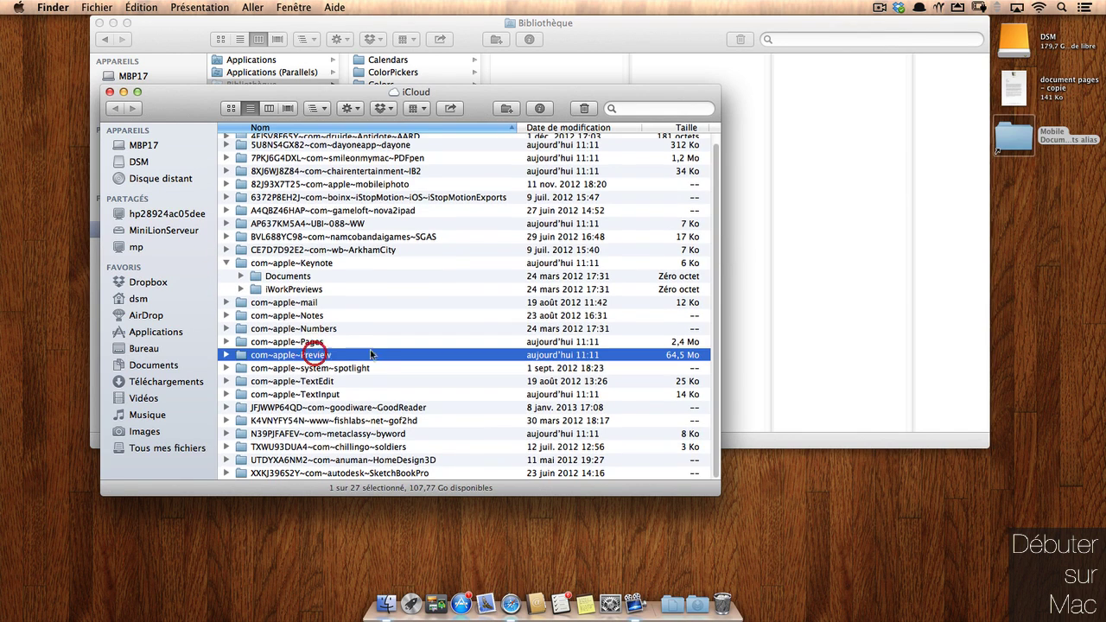
left_click(227, 355)
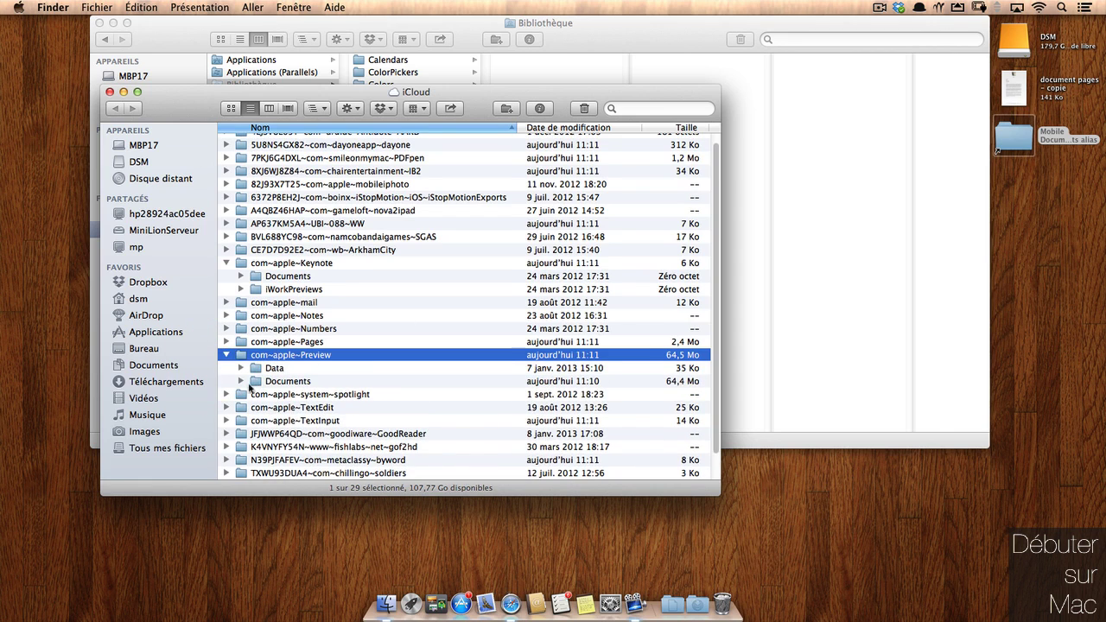
left_click(241, 381)
left_click(290, 394)
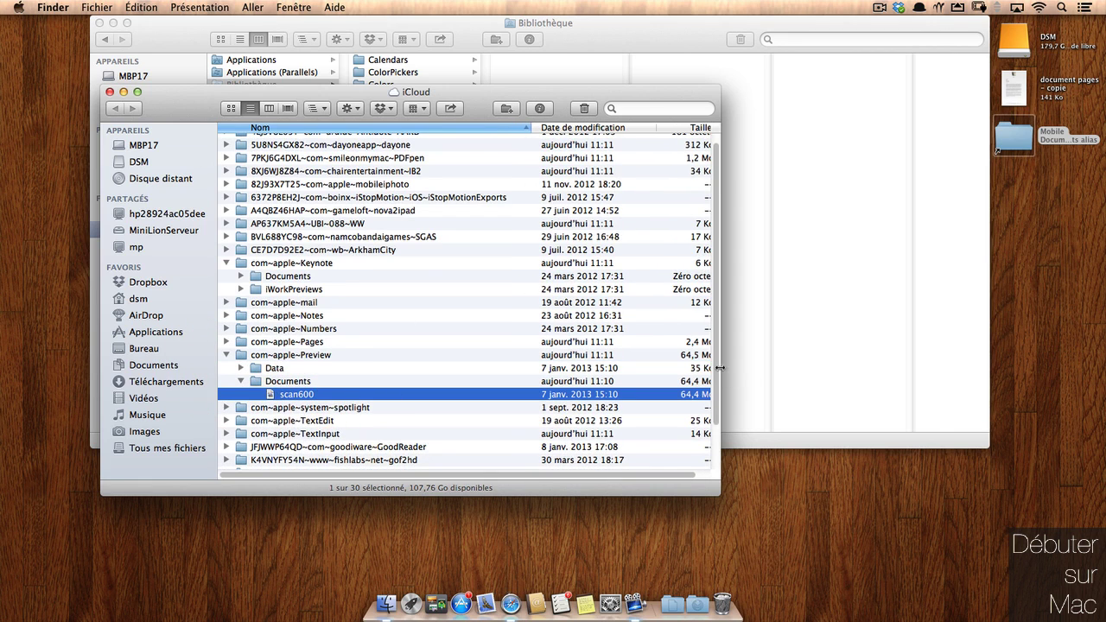
right_click(315, 395)
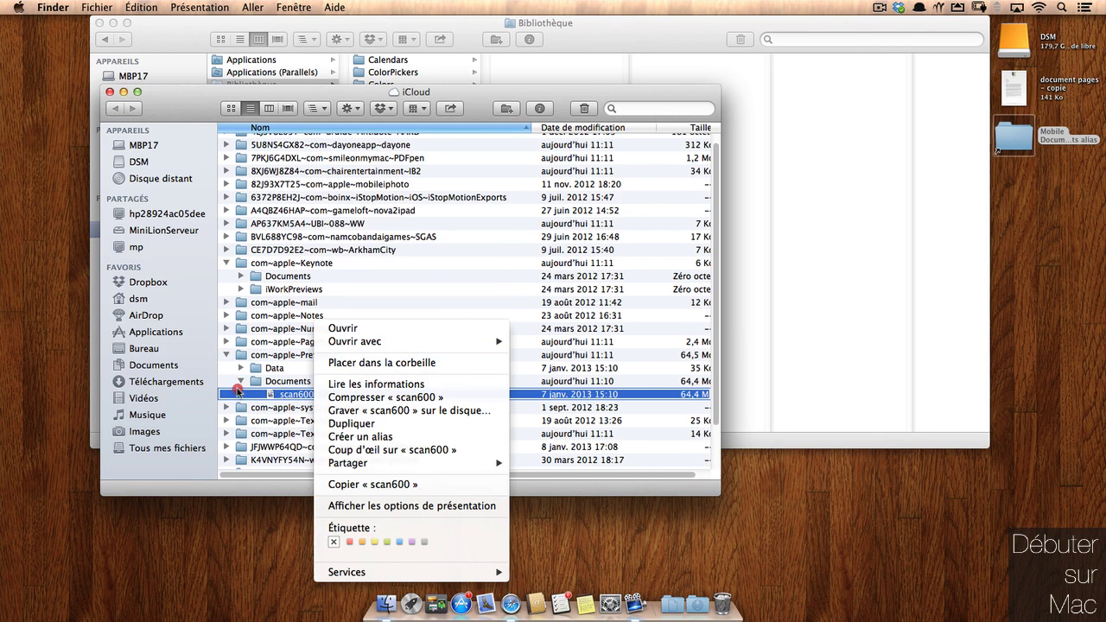
left_click(237, 389)
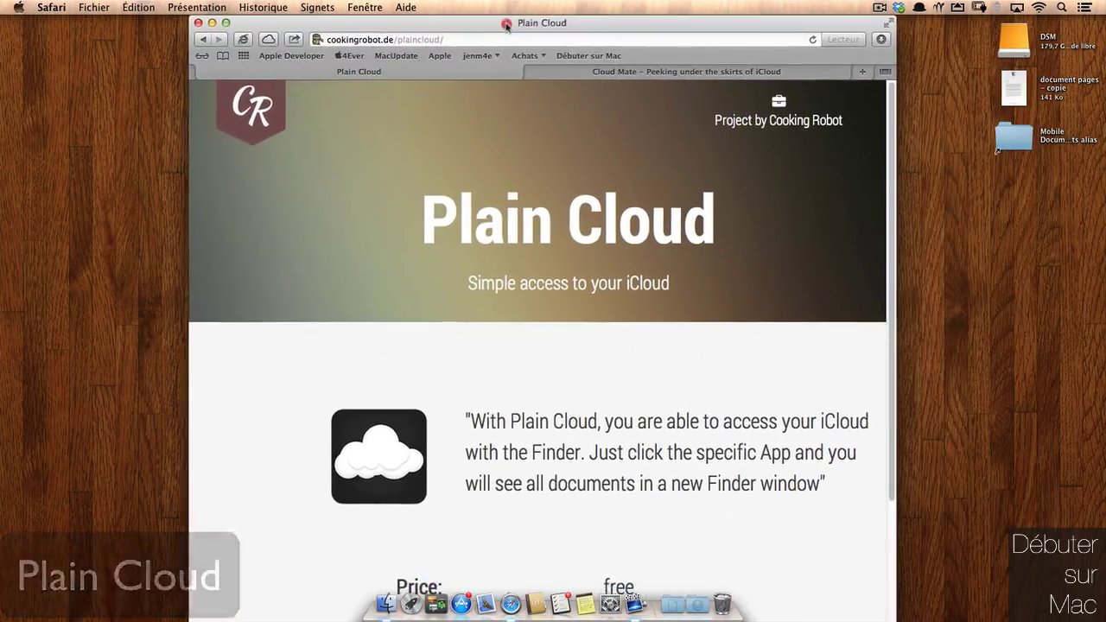
Review the Plain Cloud web page in Safari, including its requirements and screenshot, and download the app
left_click(506, 25)
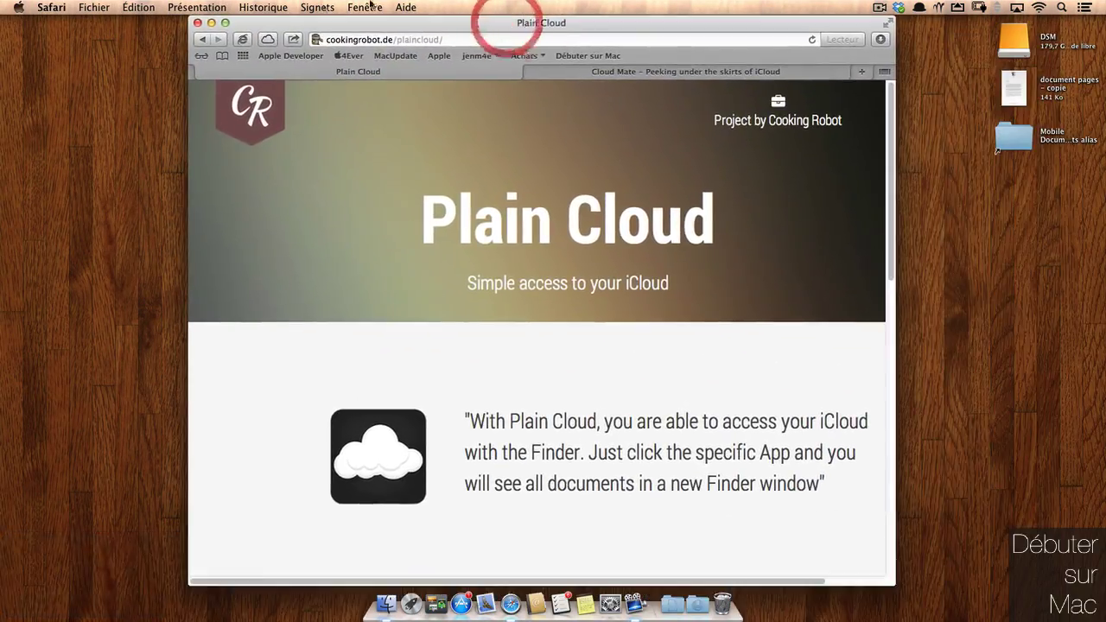
left_click_drag(297, 22, 249, 21)
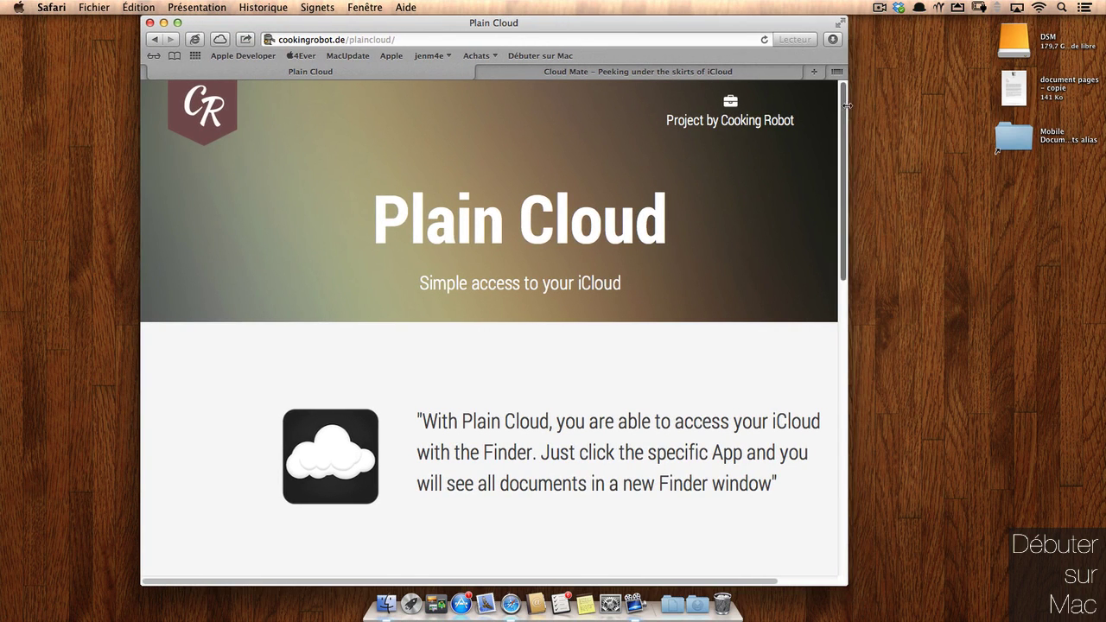
left_click_drag(848, 109, 829, 49)
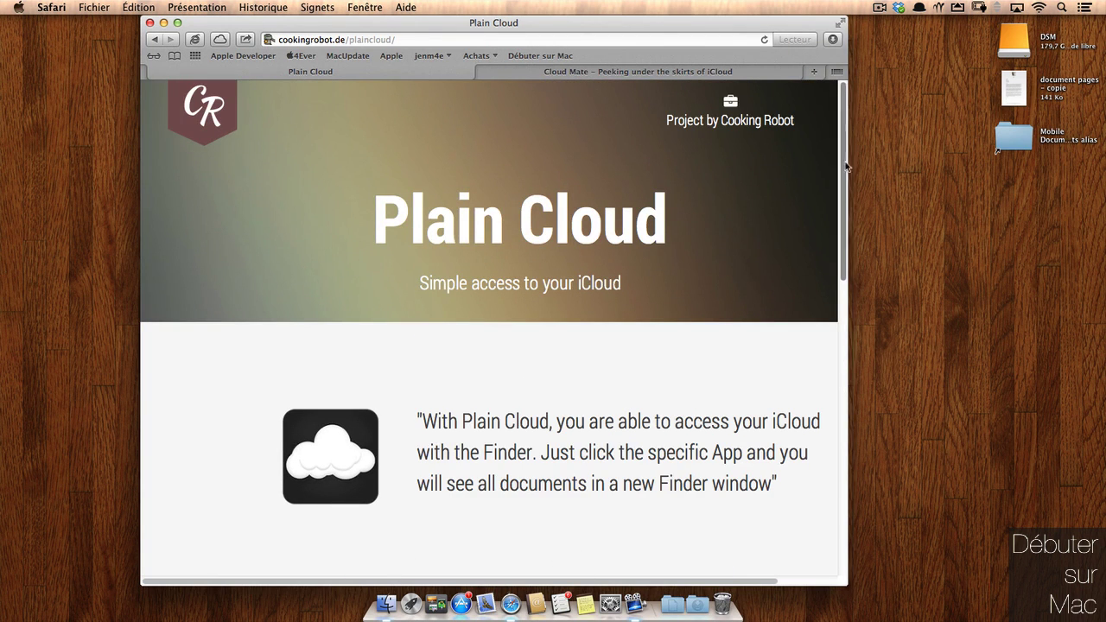
left_click_drag(845, 162, 804, 286)
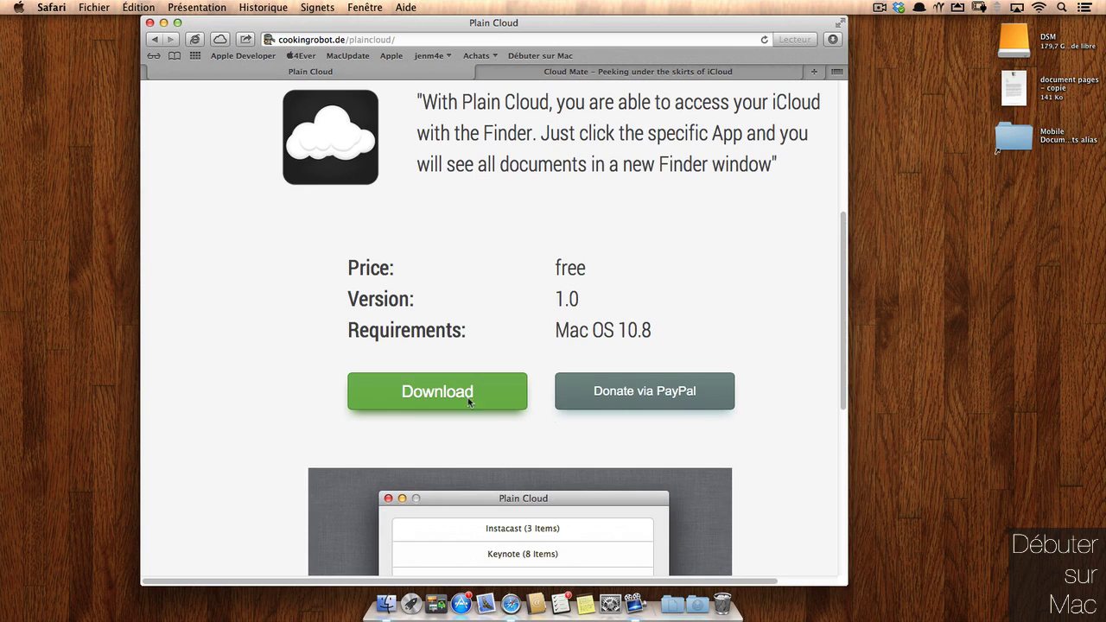
left_click_drag(844, 316, 767, 456)
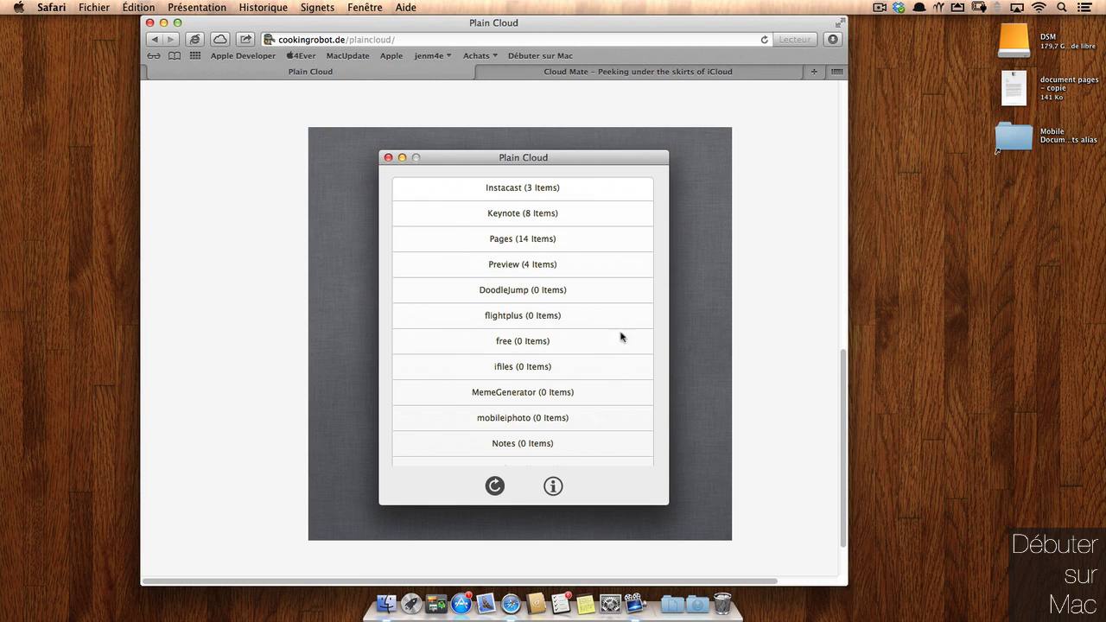
scroll(484, 147, "up", 2)
left_click(438, 123)
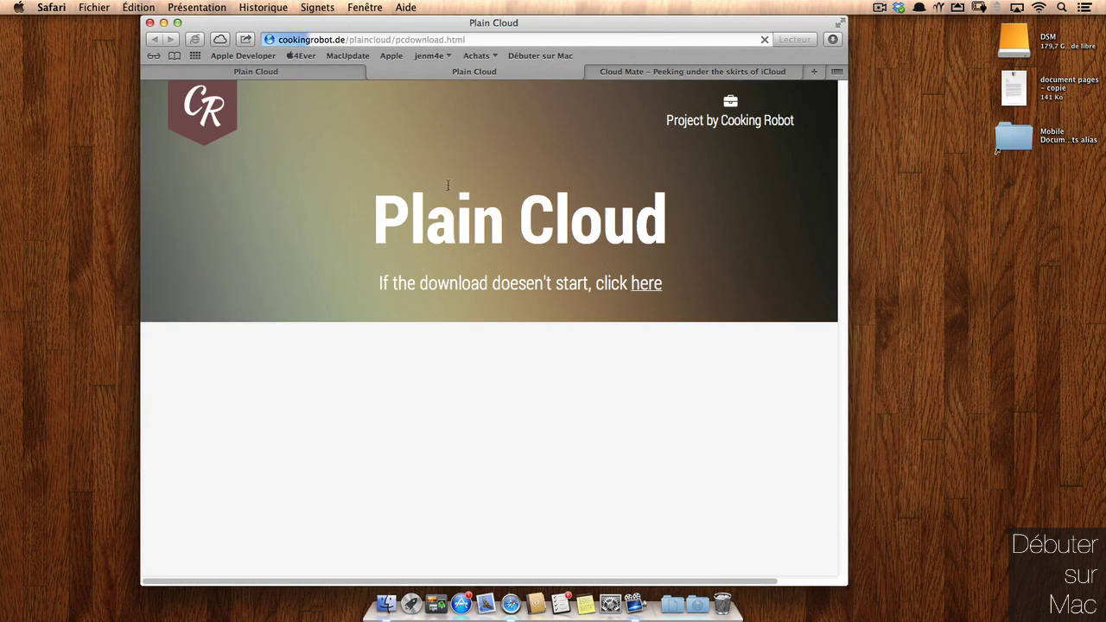
Move Plain Cloud from Téléchargements to Applications, and clear the Finder and Safari windows off the desktop
left_click(704, 616)
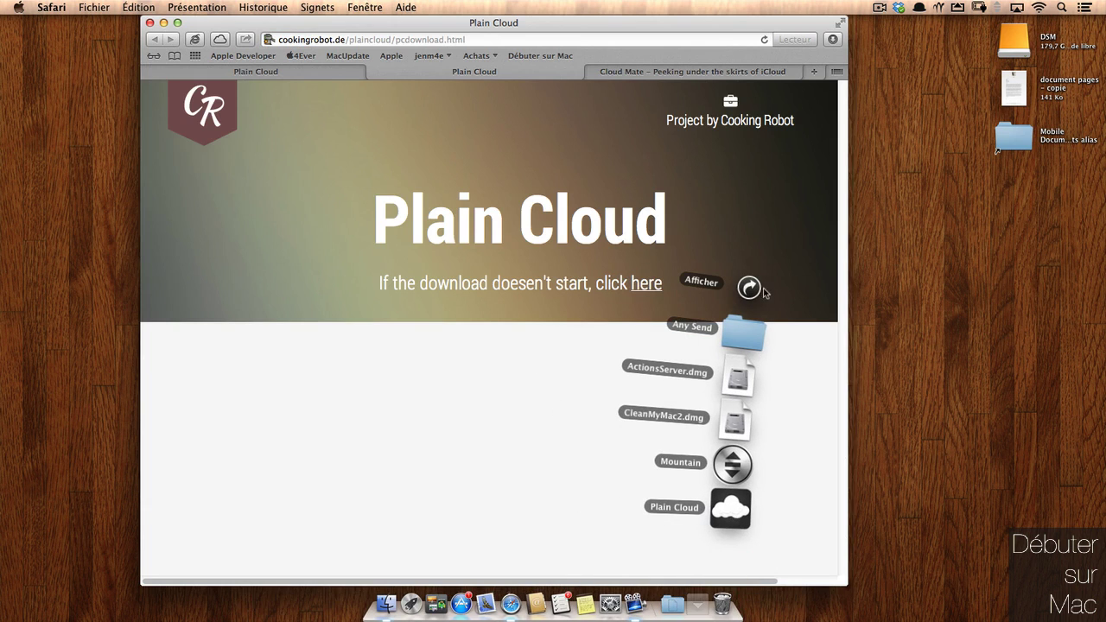
left_click(746, 287)
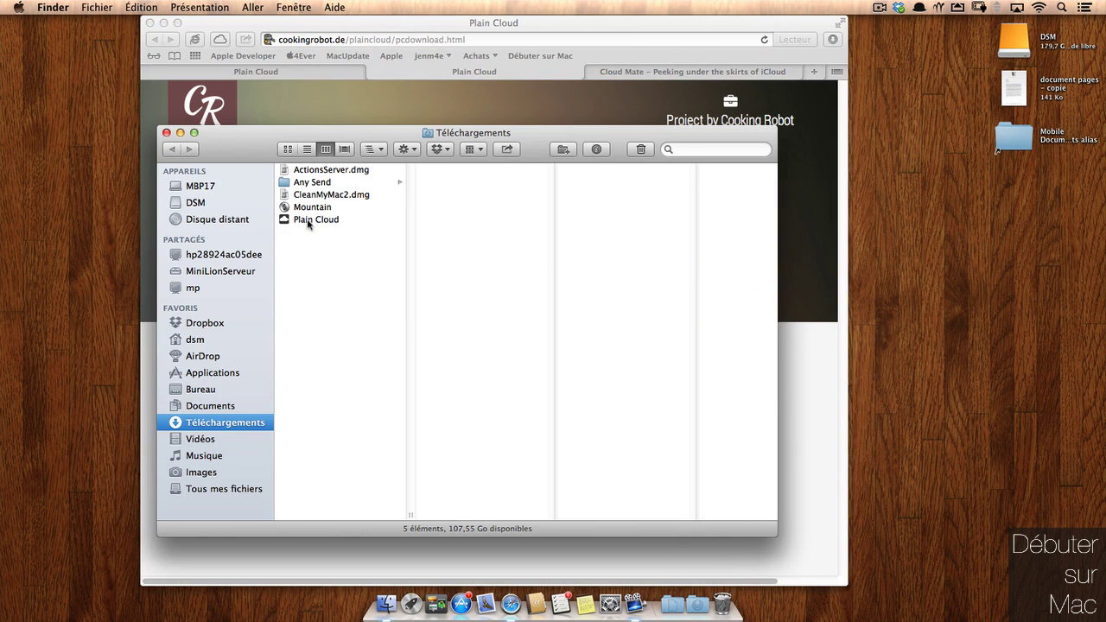
left_click_drag(302, 222, 206, 373)
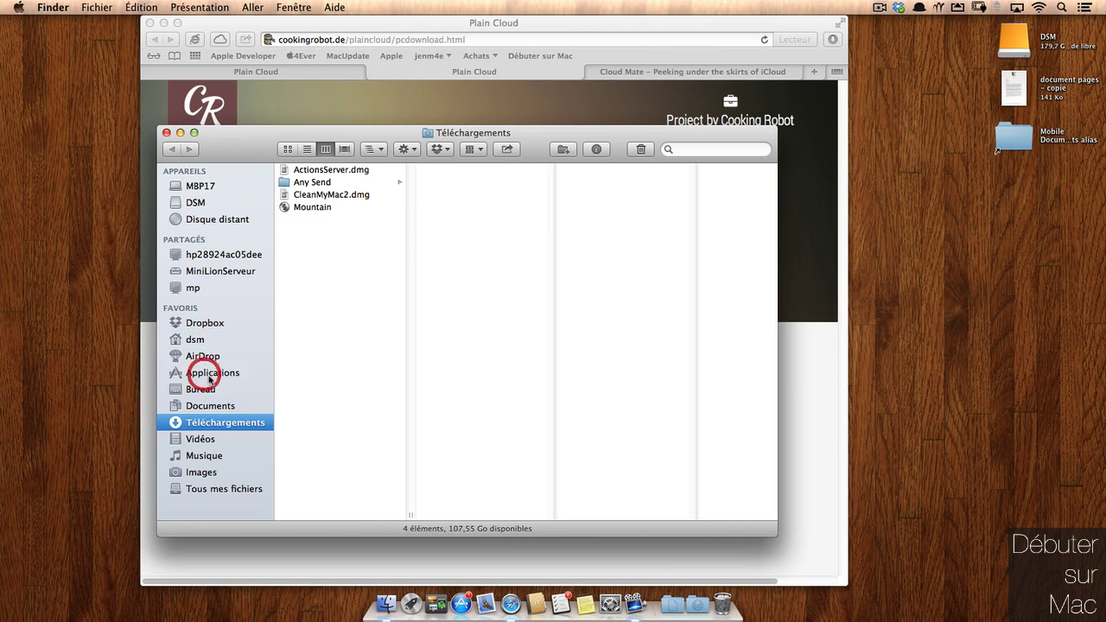
left_click(165, 133)
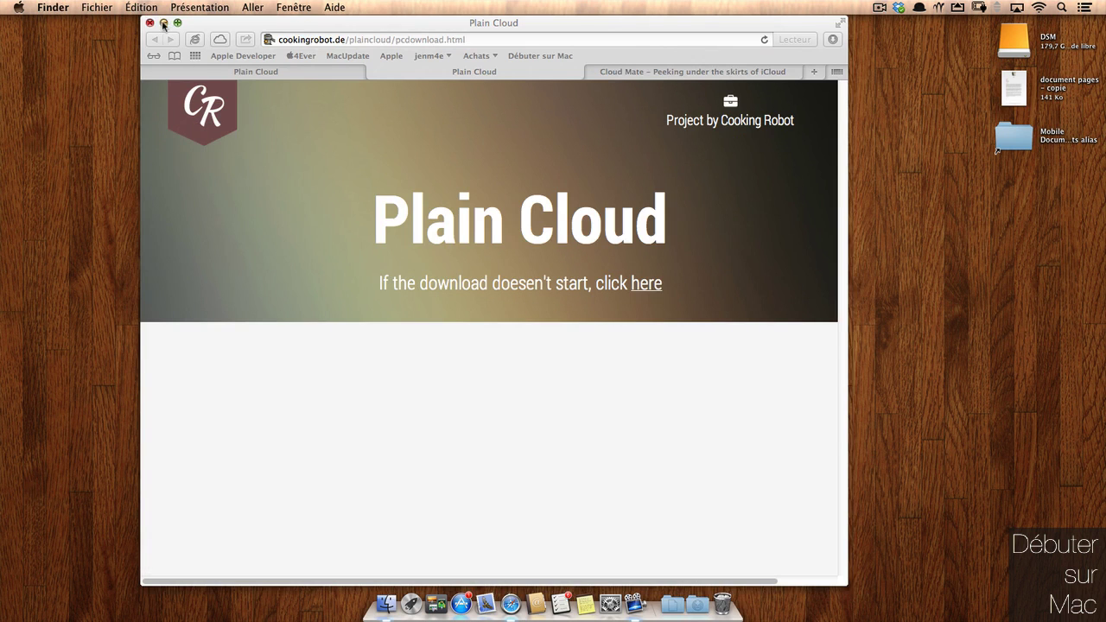
left_click(163, 23)
left_click(448, 121)
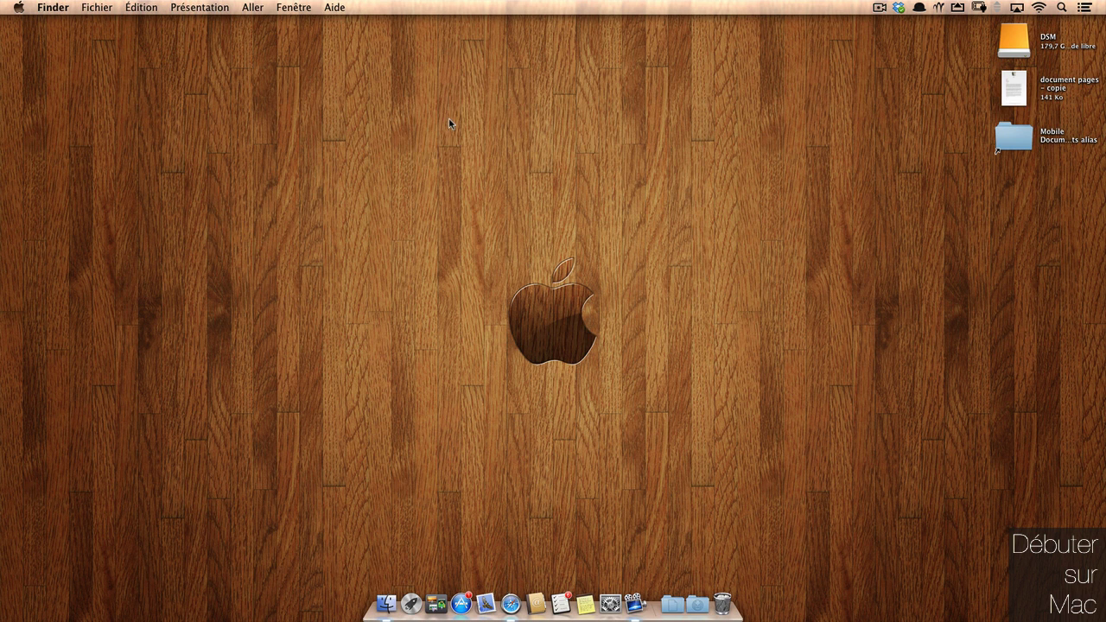
Try to launch Plain Cloud by searching for "pla" in the app launcher
key("alt+space")
type("pla")
key("Return")
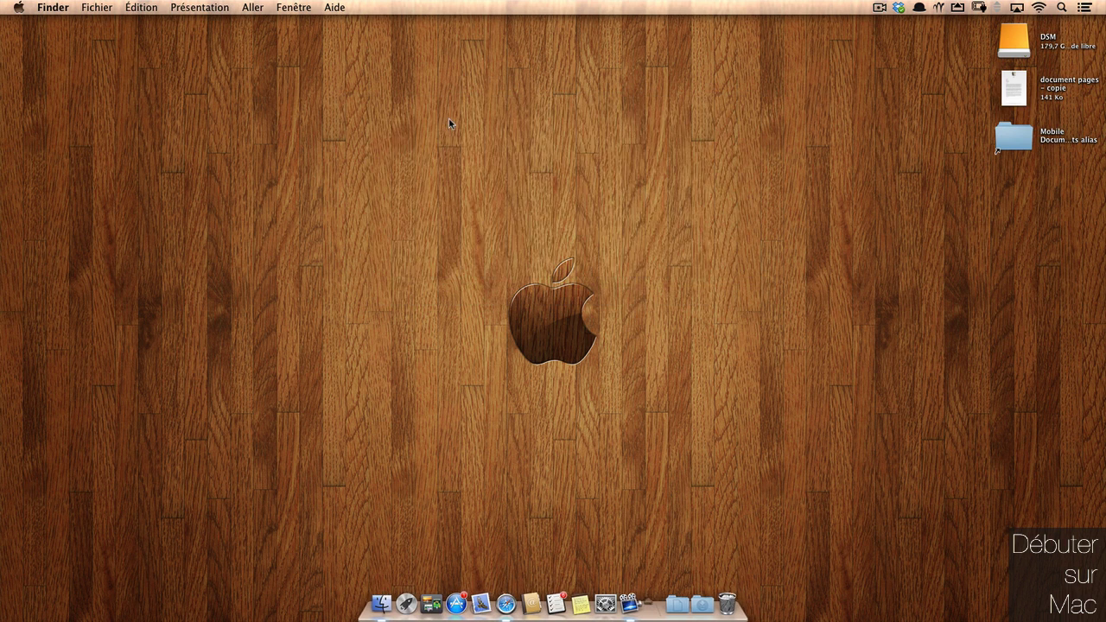
left_click(656, 260)
Open Plain Cloud from the Applications folder and authorise it to run despite its unidentified developer
left_click(374, 603)
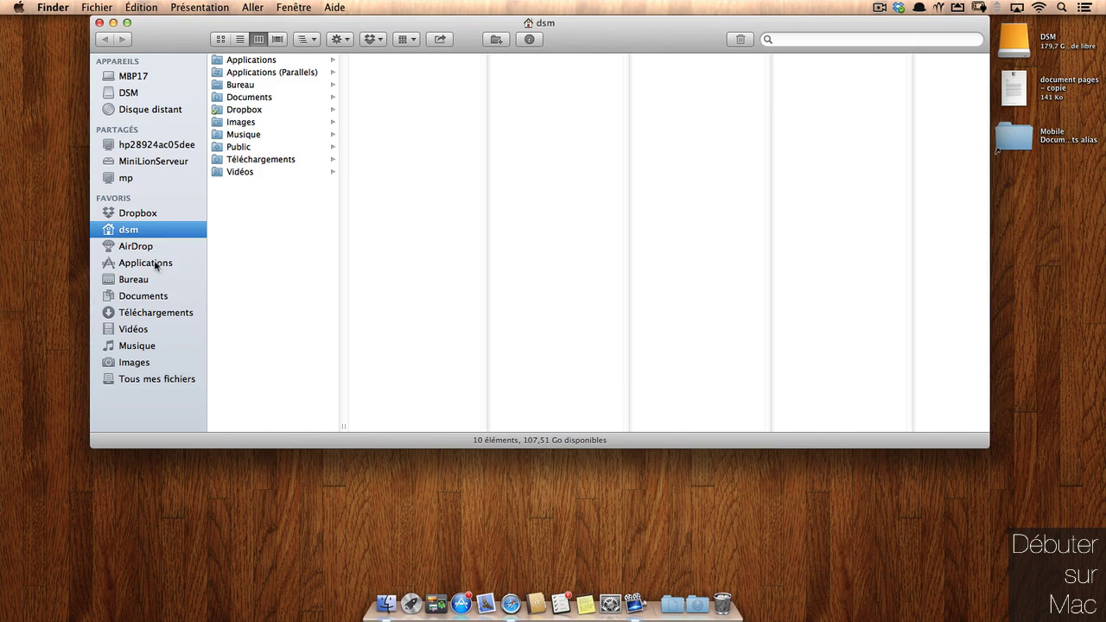
left_click(154, 263)
left_click(773, 268)
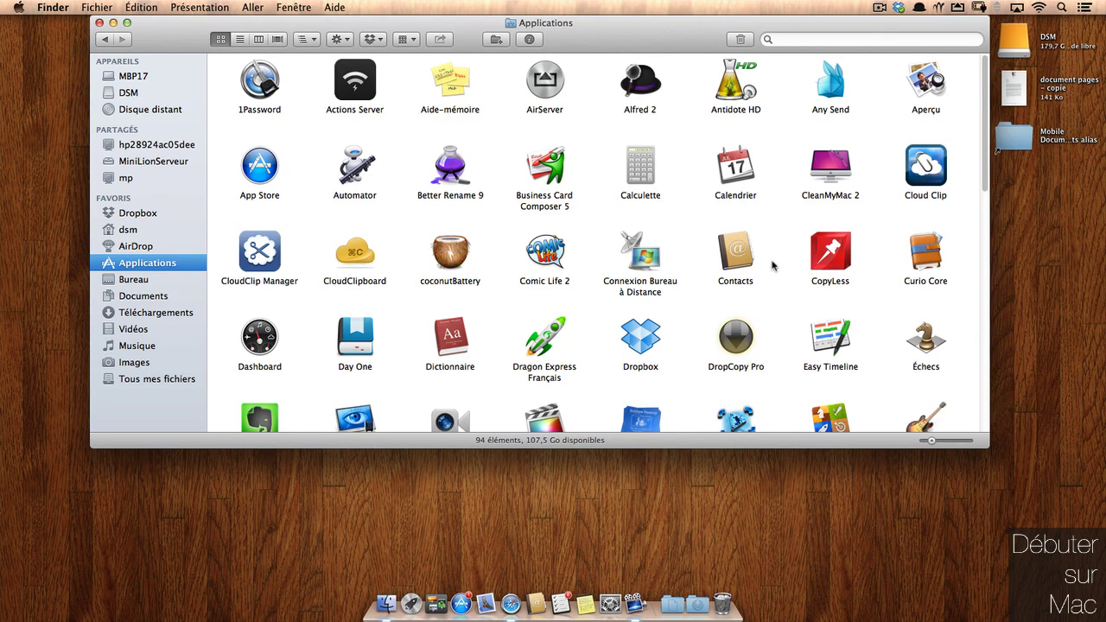
key("p")
right_click(936, 368)
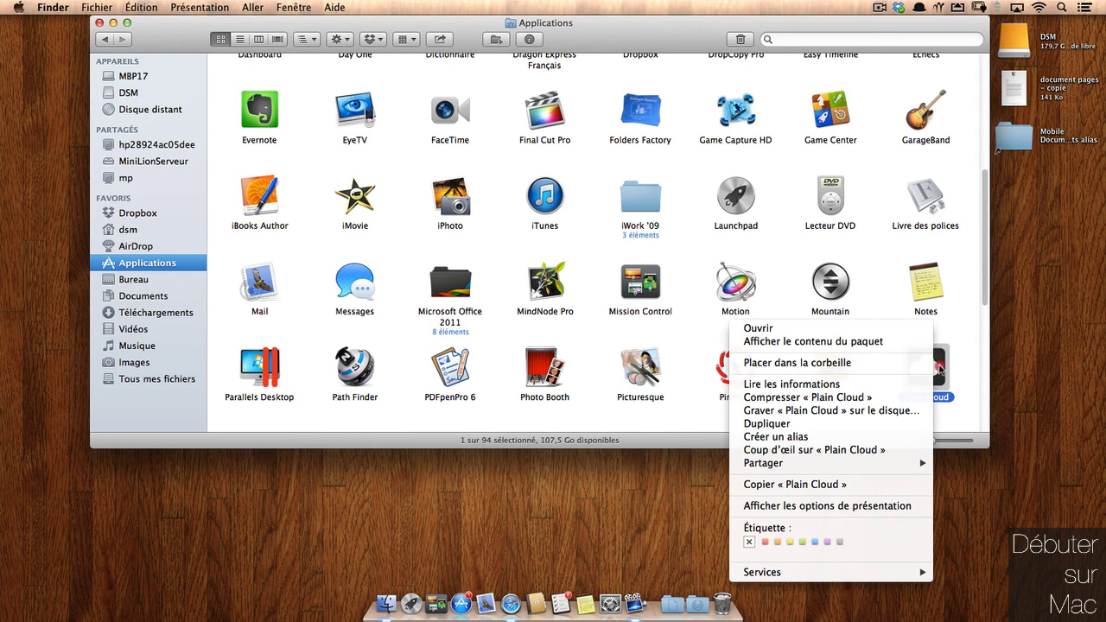
left_click(798, 329)
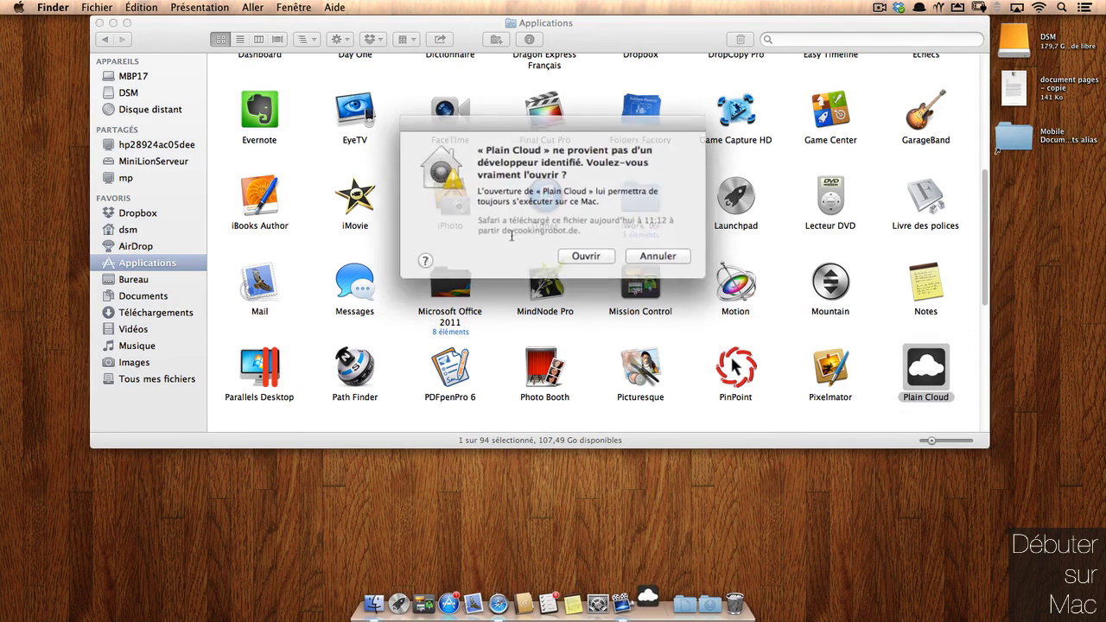
left_click(587, 257)
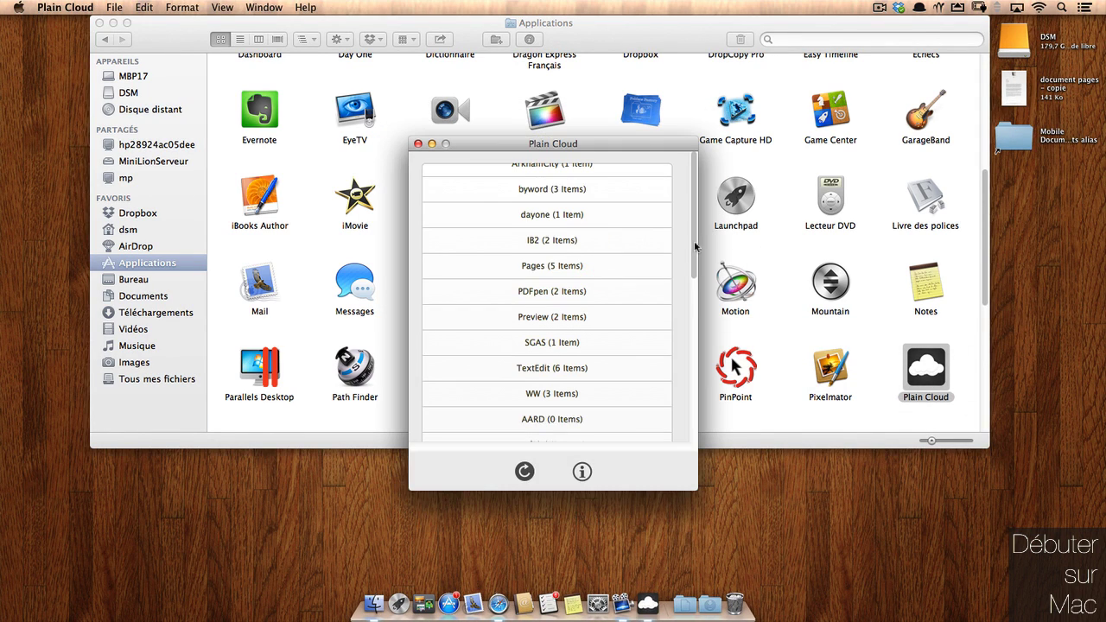
Minimise the Applications window and look through Plain Cloud's full list of iCloud apps
left_click(114, 23)
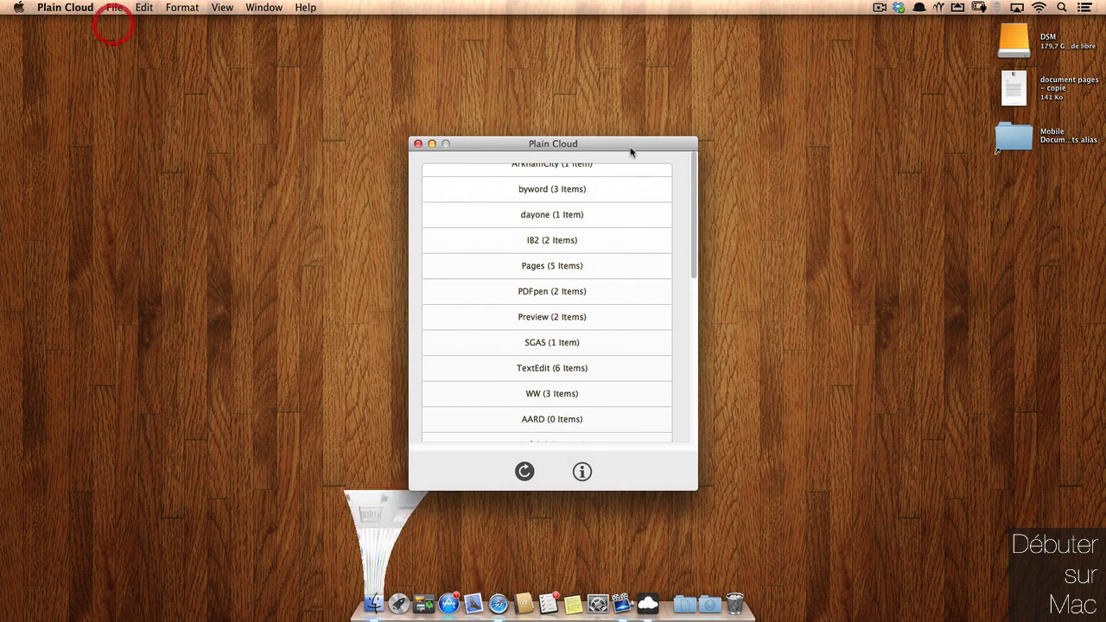
left_click(666, 142)
left_click_drag(688, 177, 673, 371)
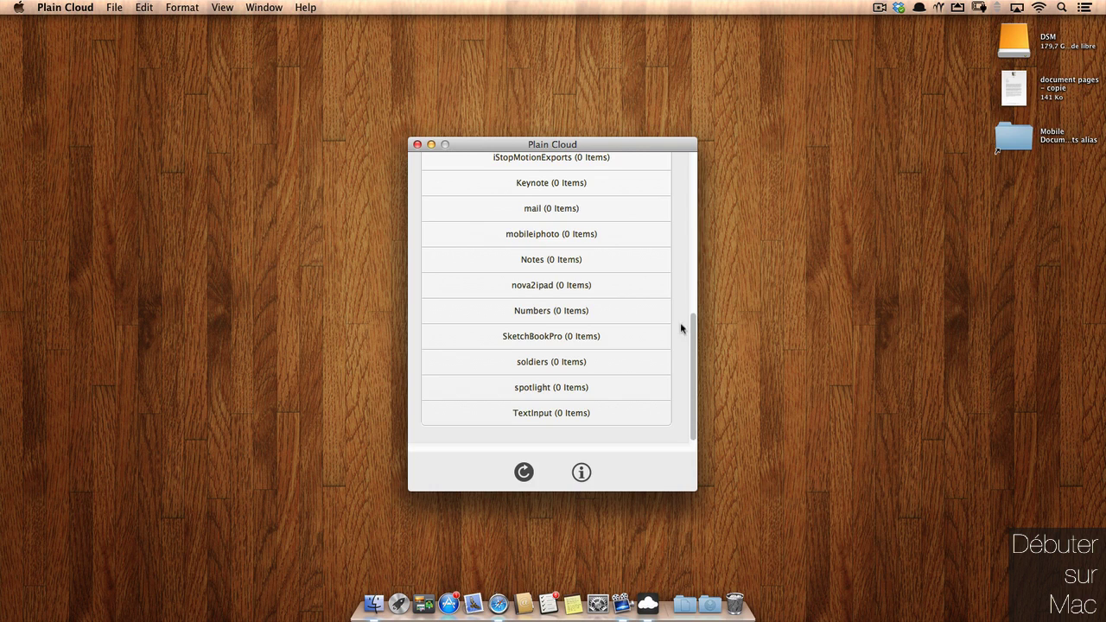
left_click_drag(694, 326, 719, 154)
Open the Mobile Documents alias from the desktop, narrow its window and place it beside the Plain Cloud window
left_click(1018, 136)
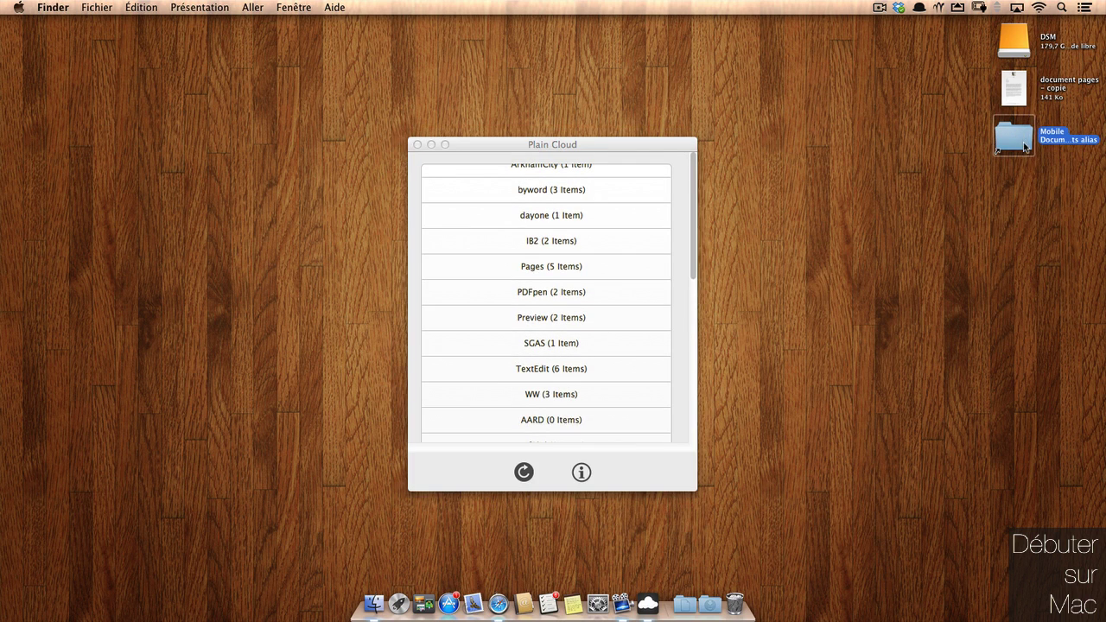
double_click(1024, 147)
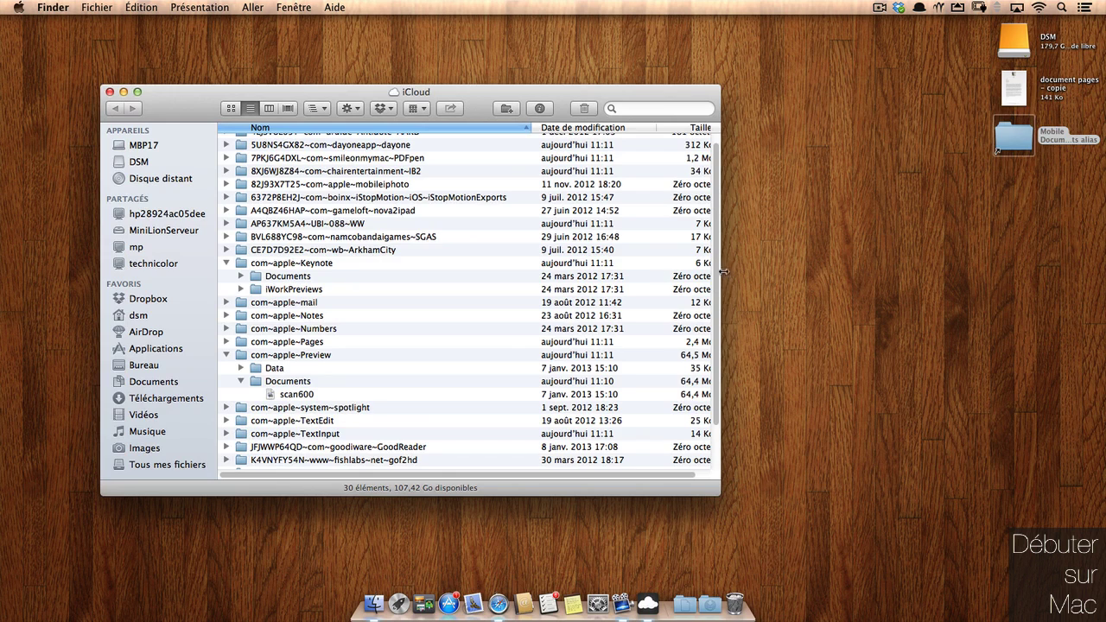
left_click_drag(723, 272, 420, 251)
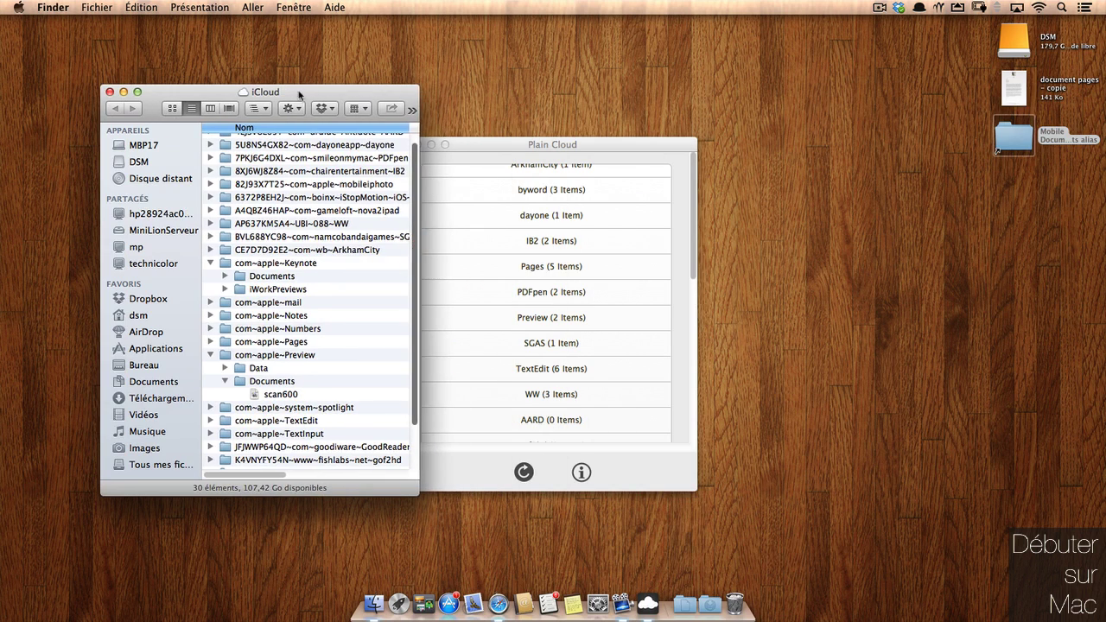
left_click_drag(299, 94, 235, 68)
Open Preview's iCloud documents in a Finder window from the Plain Cloud list
left_click(694, 179)
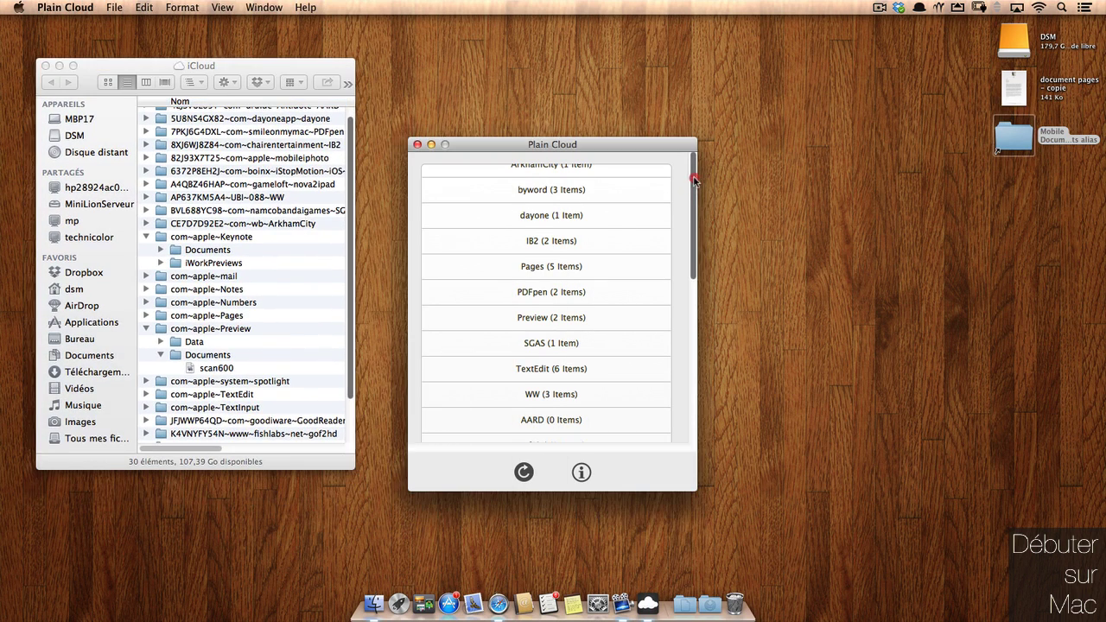
scroll(682, 208, "down", 3)
left_click(543, 250)
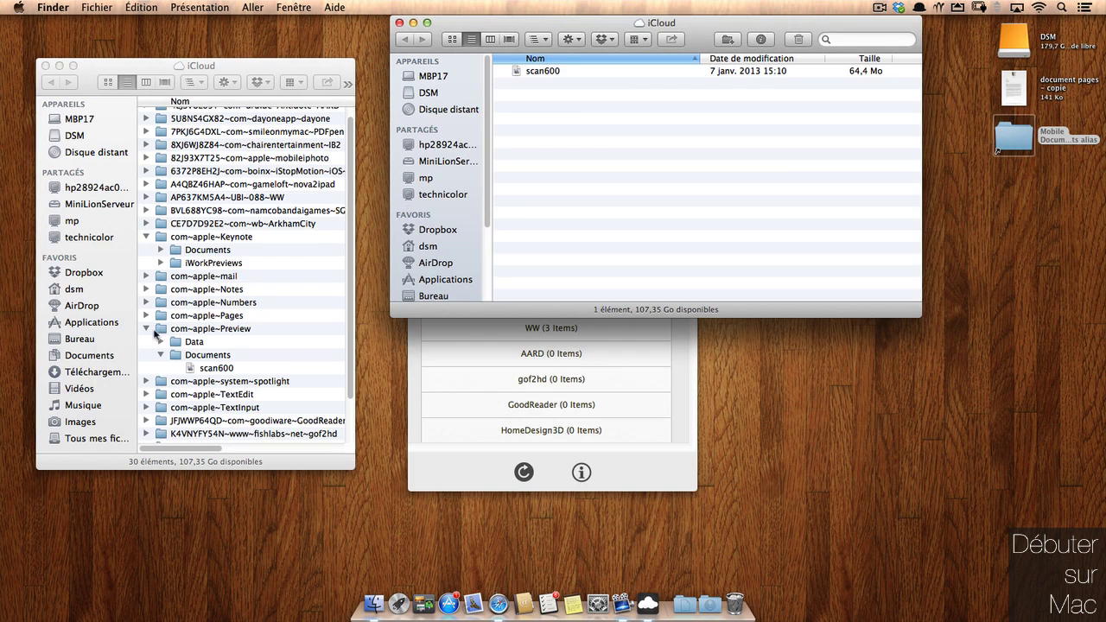
Open GoodReader's iCloud folder from the Plain Cloud list, and close its Finder window
left_click(449, 469)
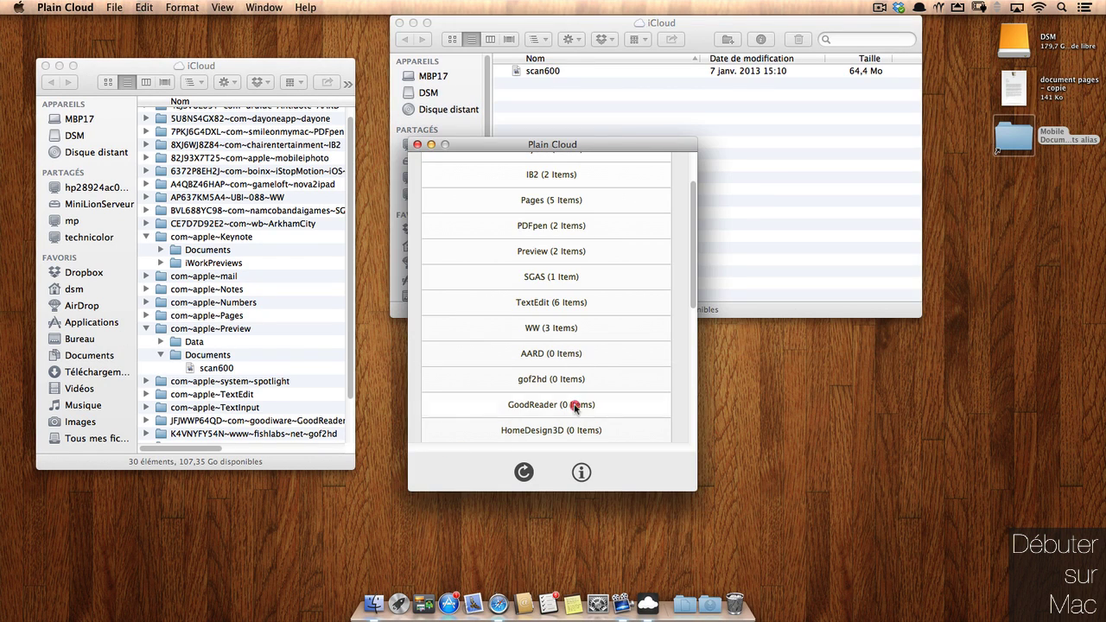
left_click(573, 406)
left_click(414, 36)
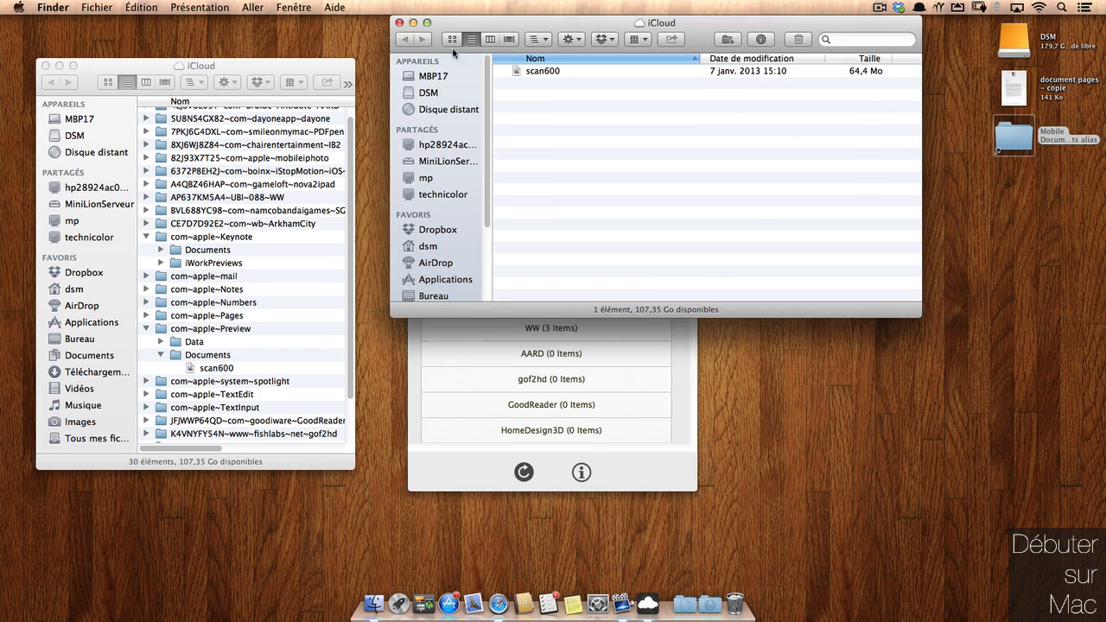
Open Pages' iCloud documents from Plain Cloud, expand the documents airplay folder and compare it with the Mobile Documents window
left_click(675, 466)
scroll(693, 270, "up", 2)
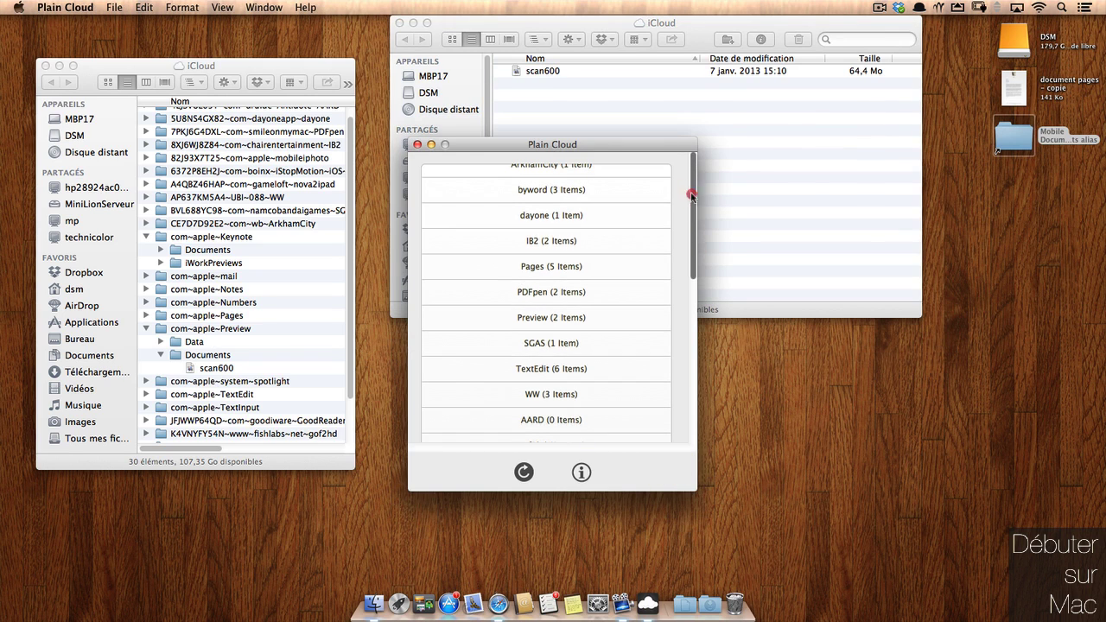
left_click(686, 180)
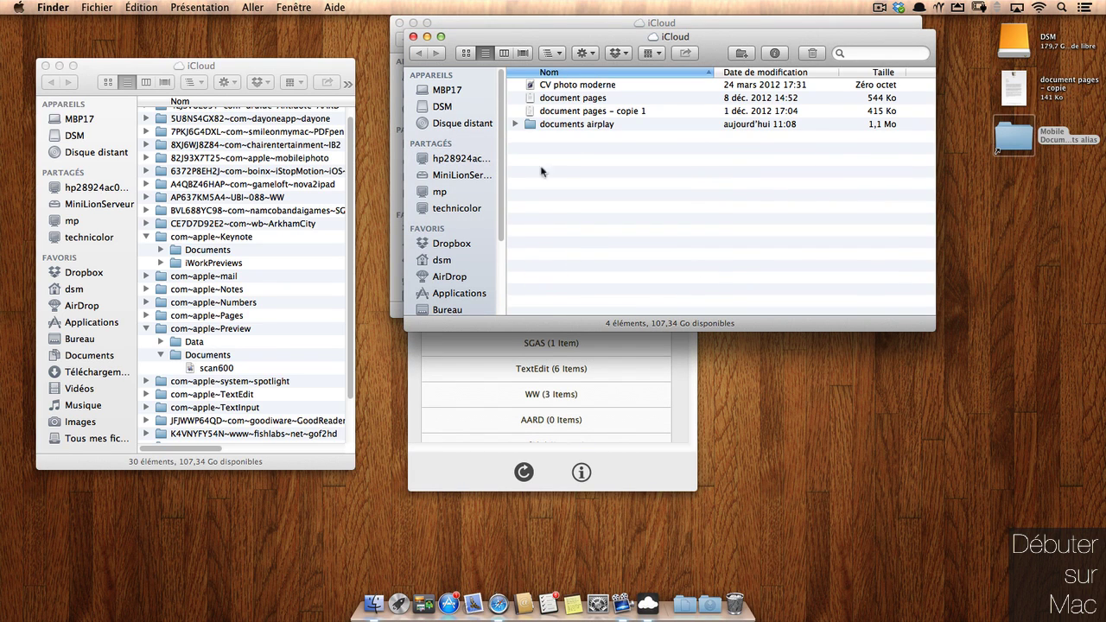
left_click(513, 125)
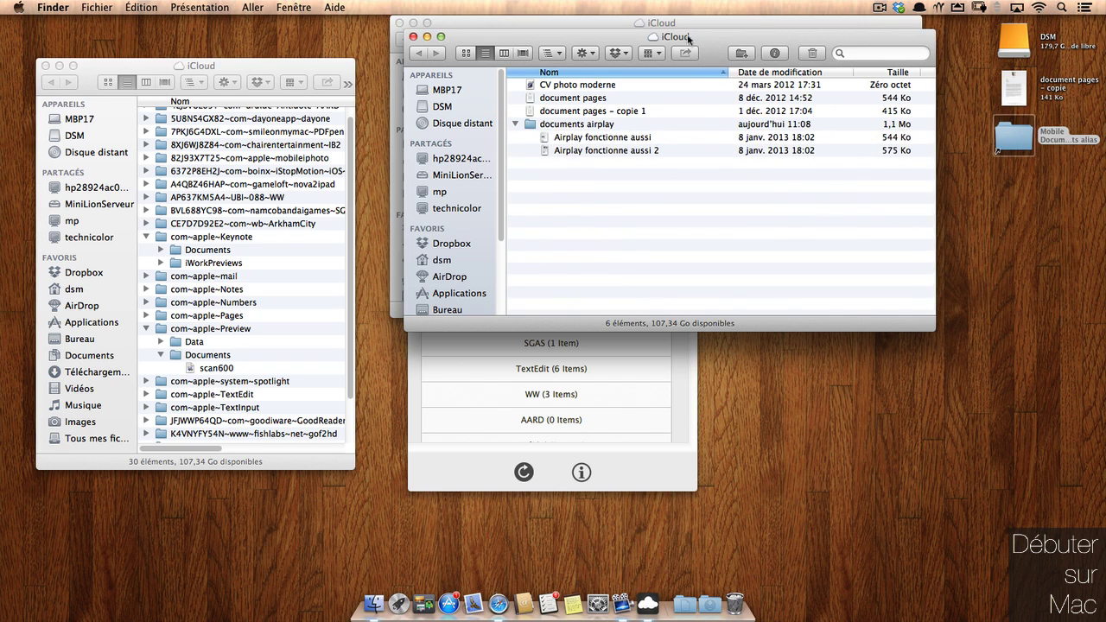
left_click_drag(689, 39, 667, 42)
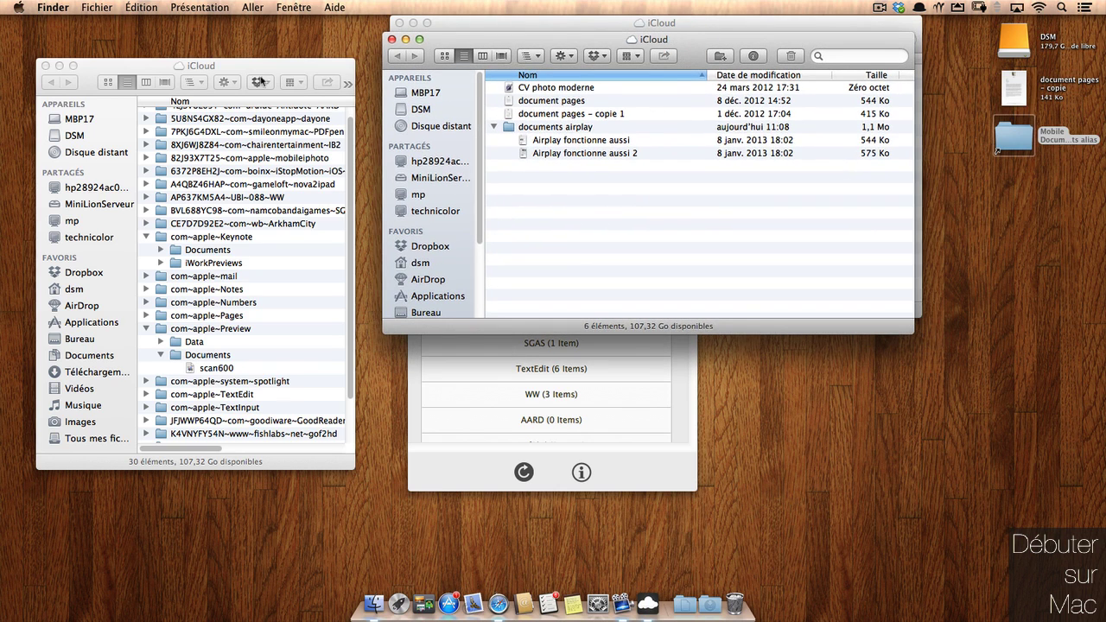
left_click_drag(351, 195, 363, 131)
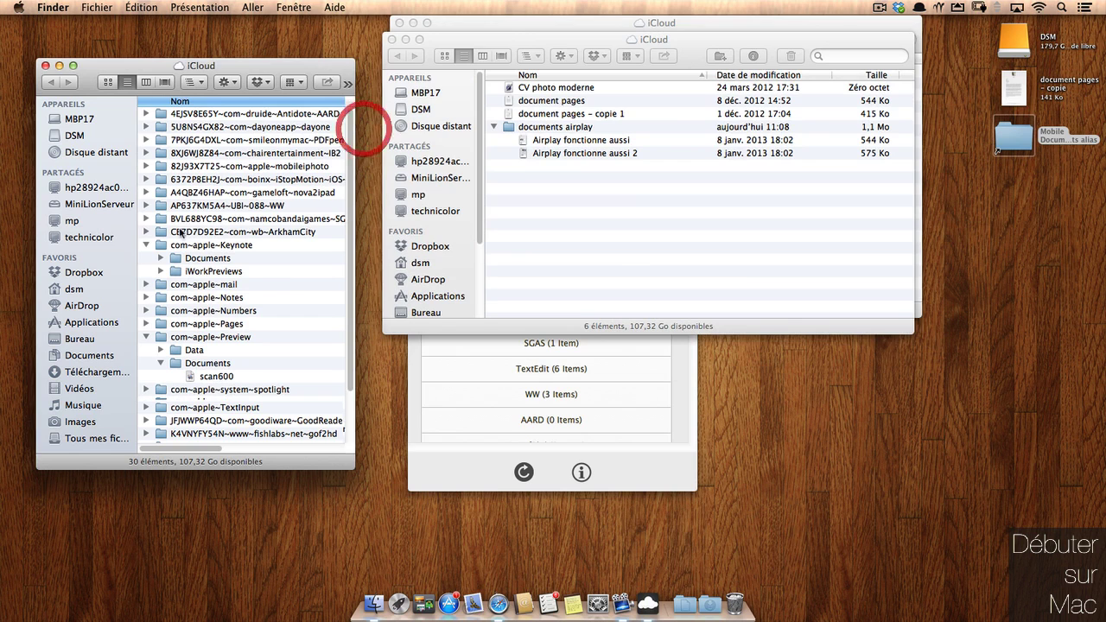
View byword's iCloud documents from the Plain Cloud list, and close their Finder window
left_click(630, 474)
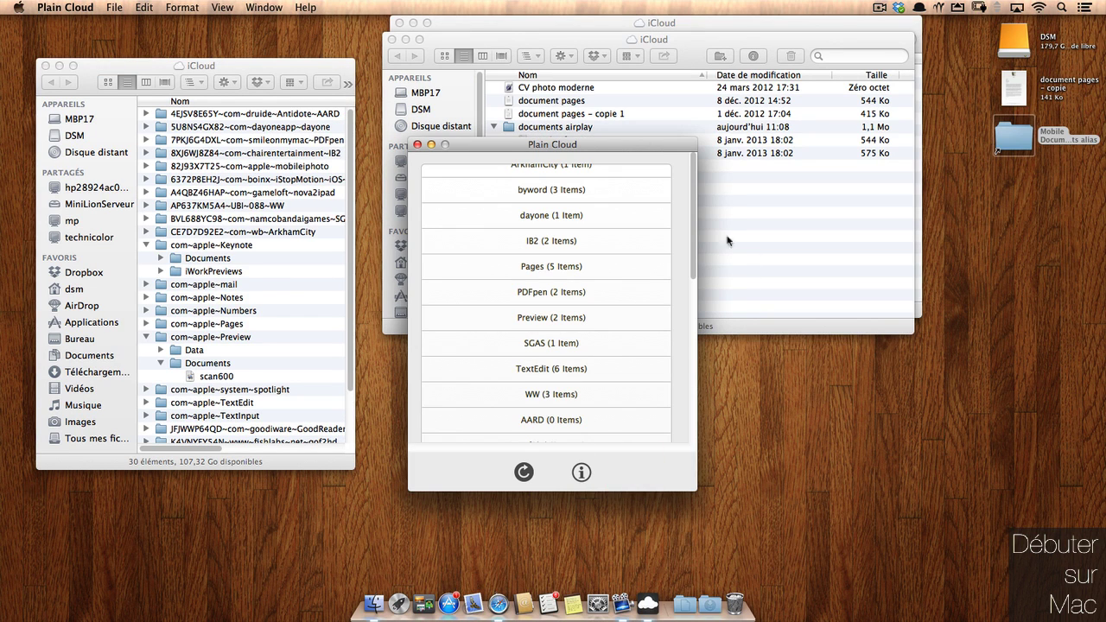
left_click(695, 160)
left_click(561, 189)
left_click(59, 79)
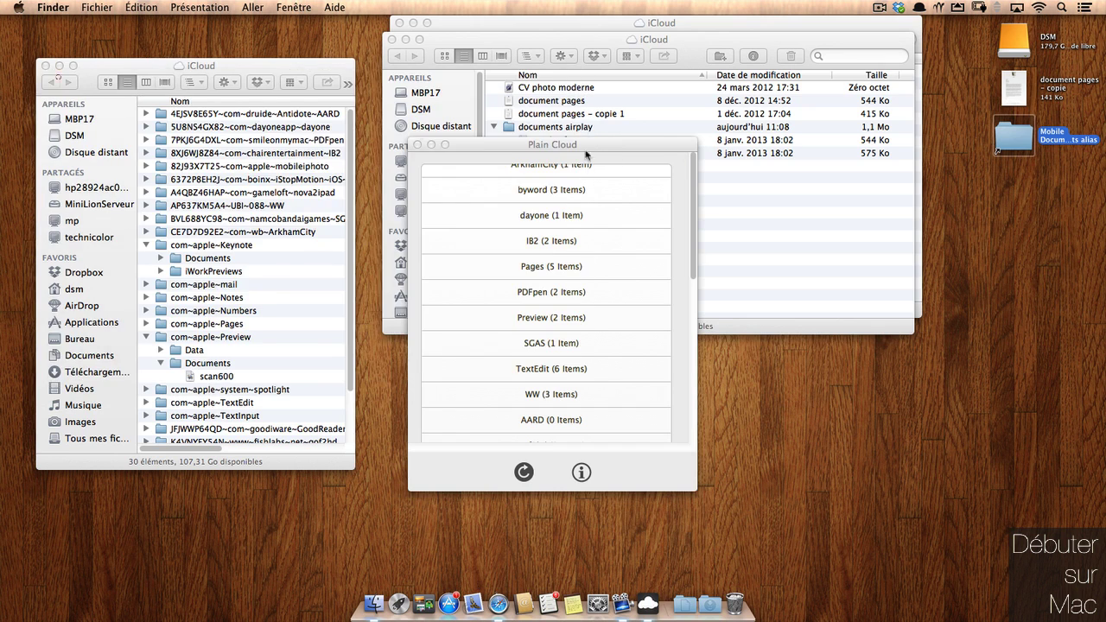
left_click(554, 193)
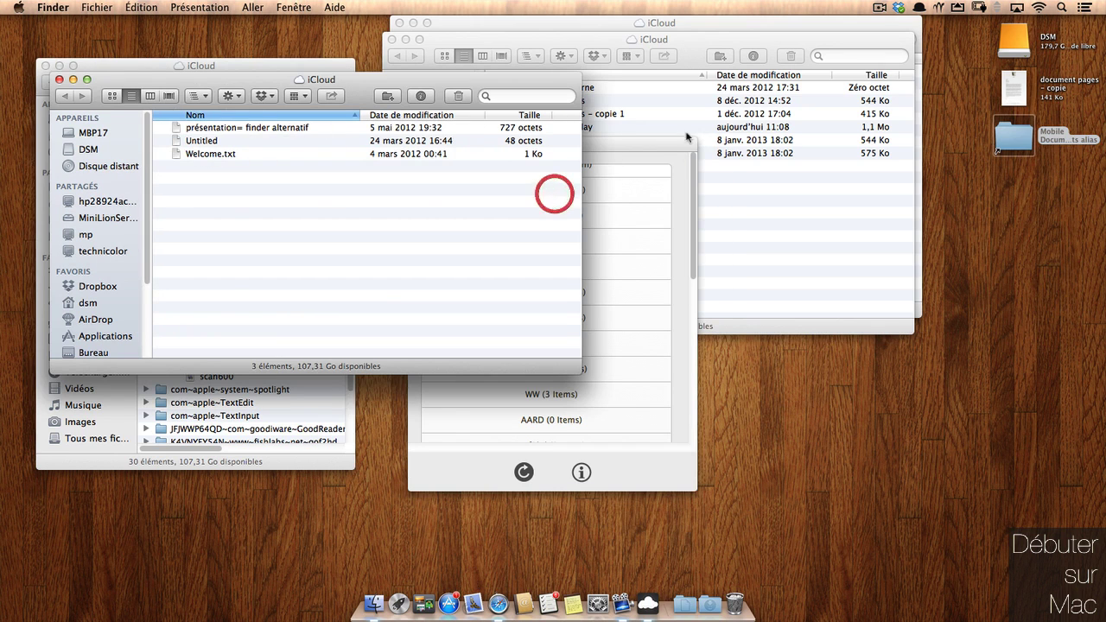
left_click(59, 79)
Open PDFpen's iCloud documents from Plain Cloud and view the applications available for opening Airplay fonctionne aussi.pdf
left_click(556, 293)
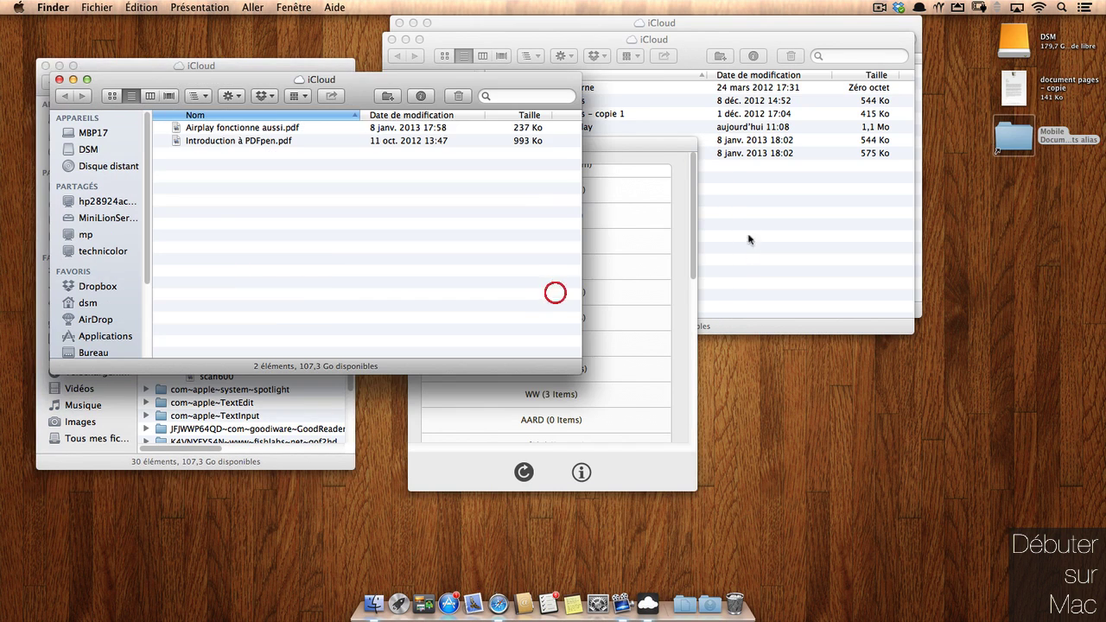
left_click(59, 79)
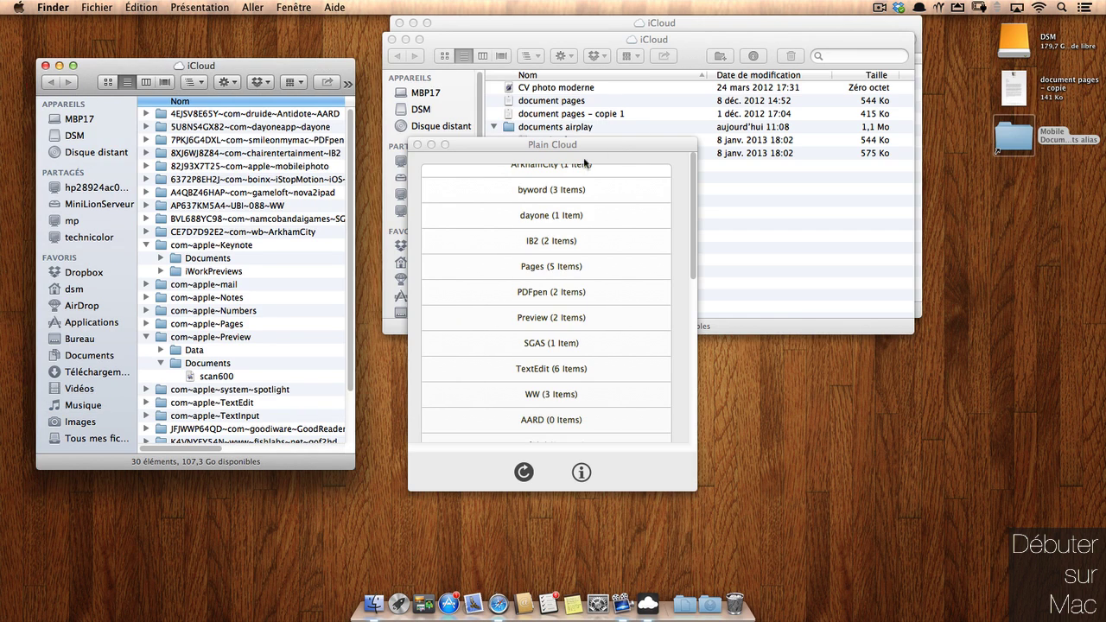
left_click(578, 294)
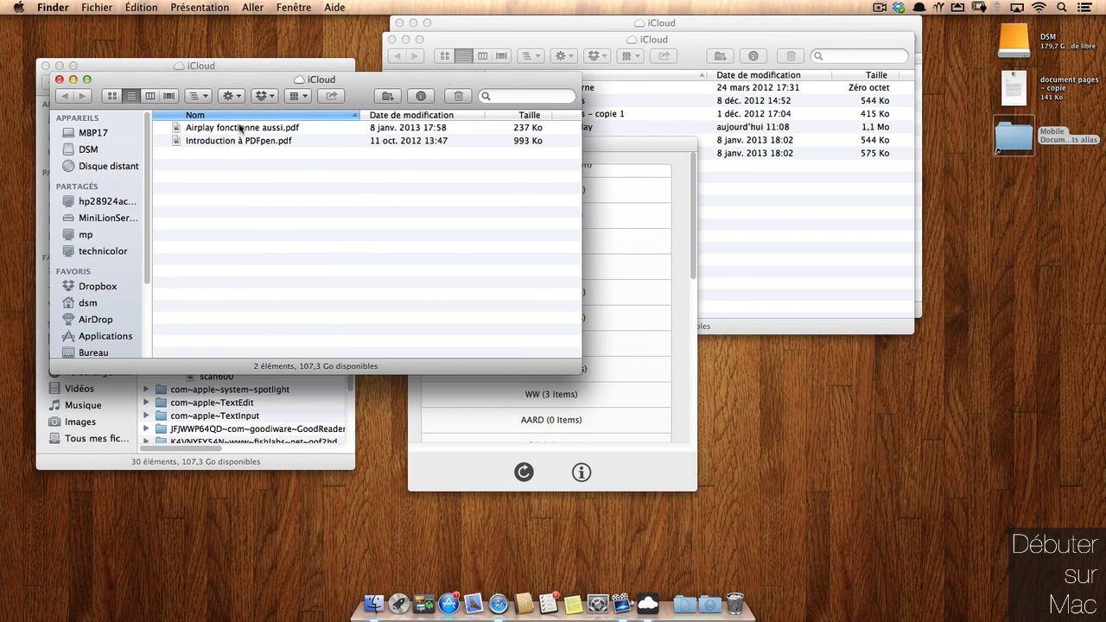
right_click(243, 129)
mouse_move(291, 147)
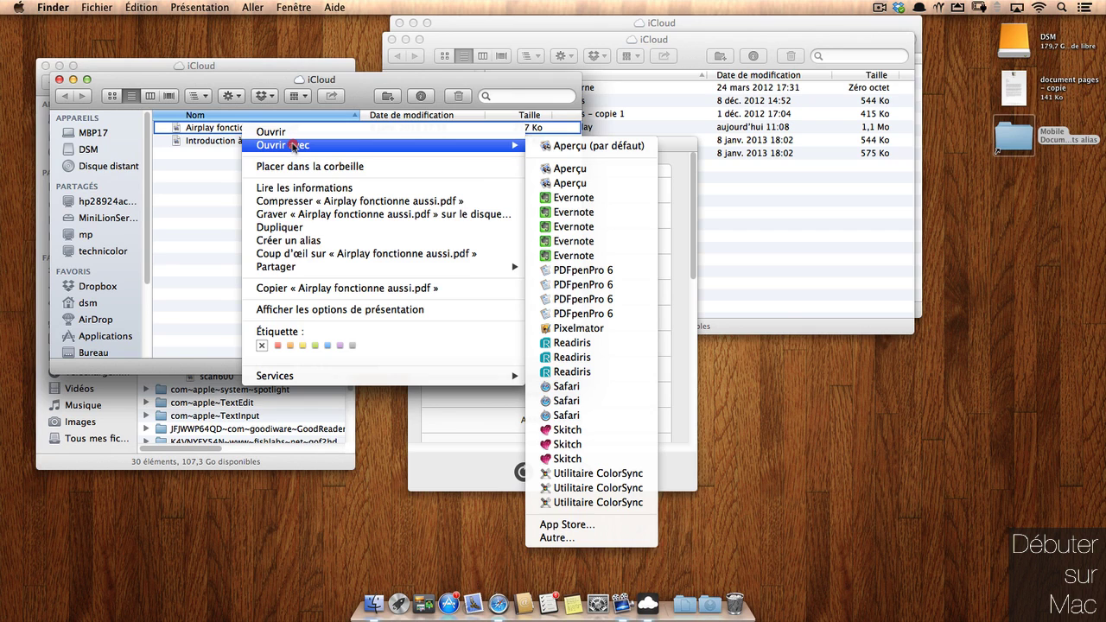
left_click(235, 107)
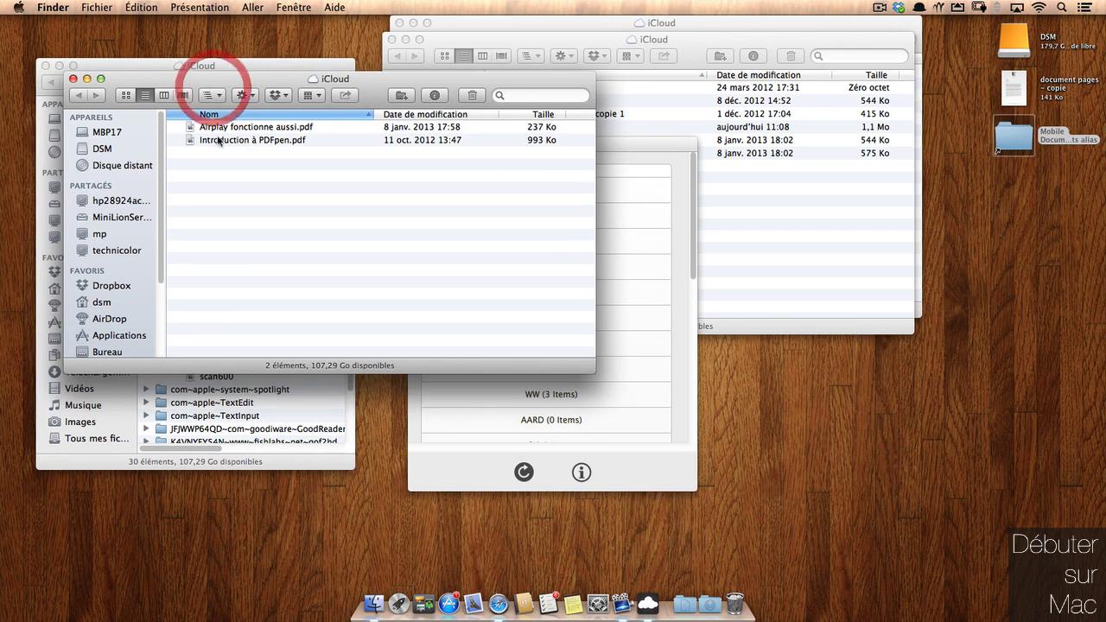
Try to move Airplay fonctionne aussi.pdf out of iCloud onto the desktop, cancel the move and close the PDFpen documents window
left_click_drag(222, 128, 158, 541)
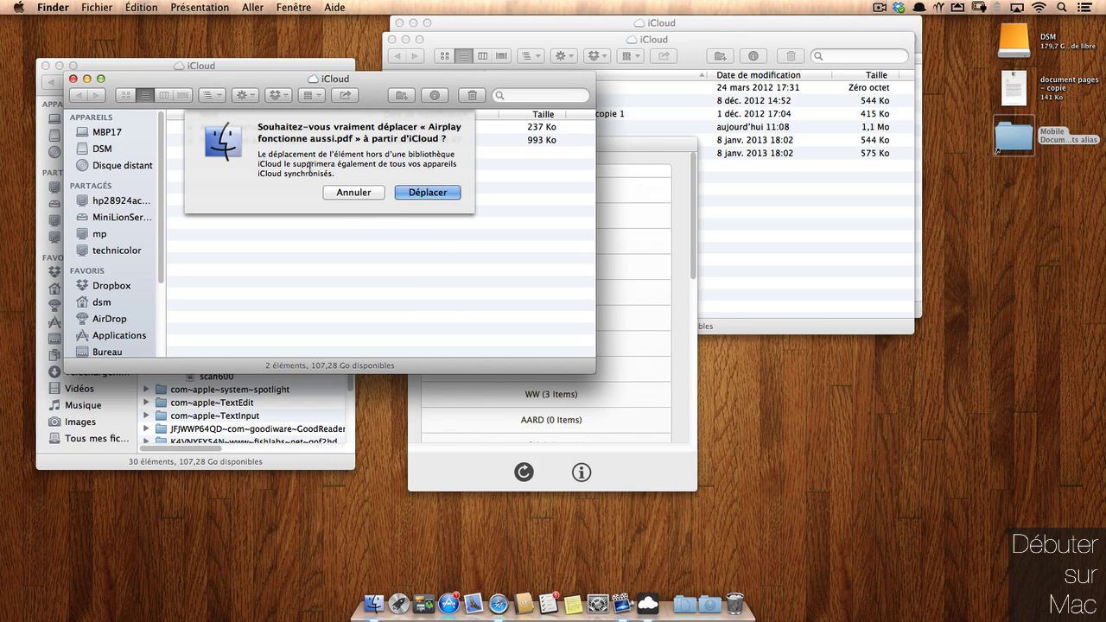
left_click(369, 197)
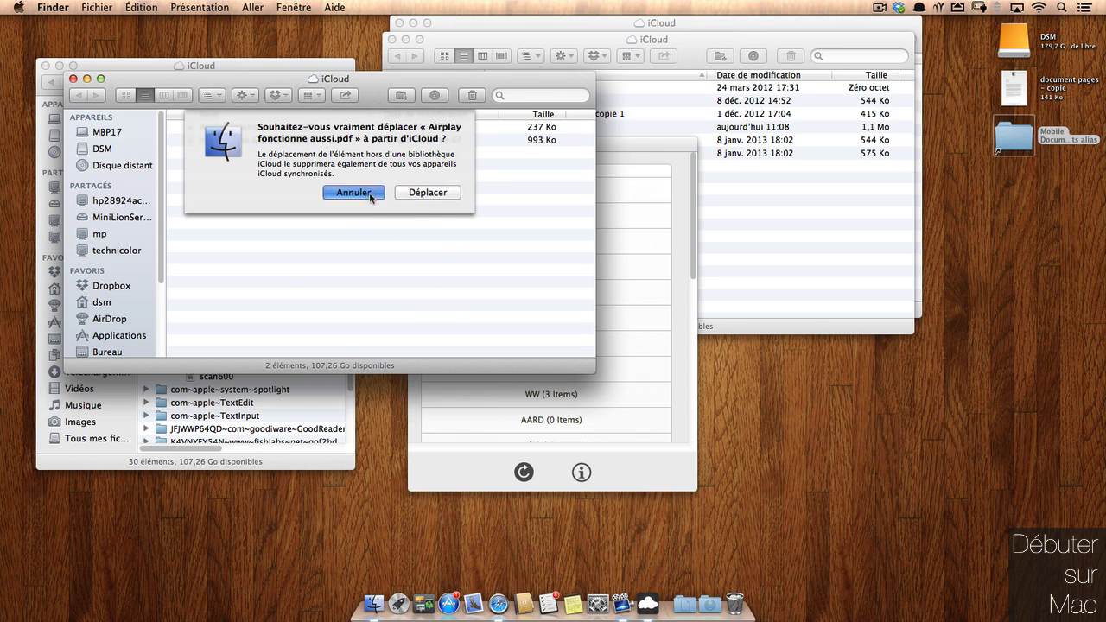
left_click(73, 78)
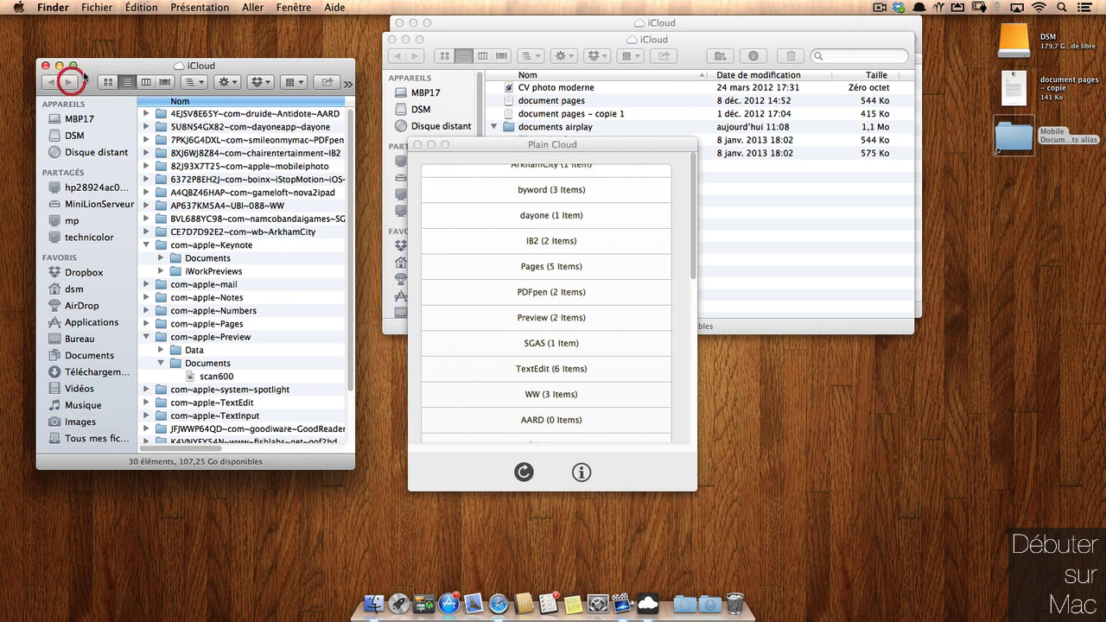
Shift the Mobile Documents window slightly and bring Plain Cloud forward to look through its app list
left_click_drag(87, 69, 73, 65)
left_click(511, 145)
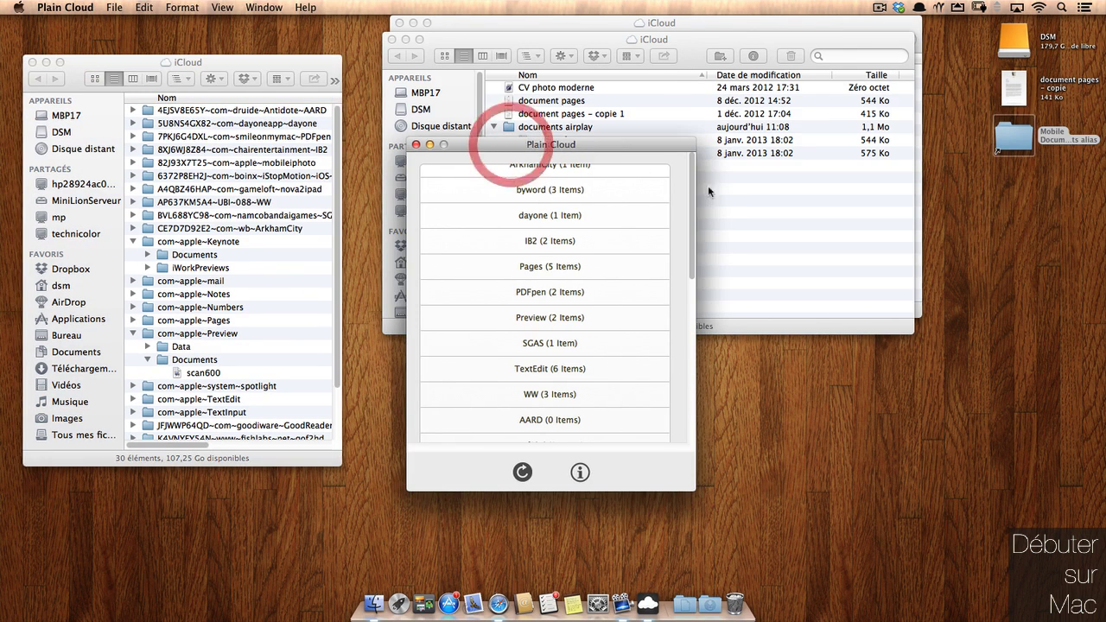
scroll(674, 272, "down", 5)
left_click_drag(674, 272, 656, 137)
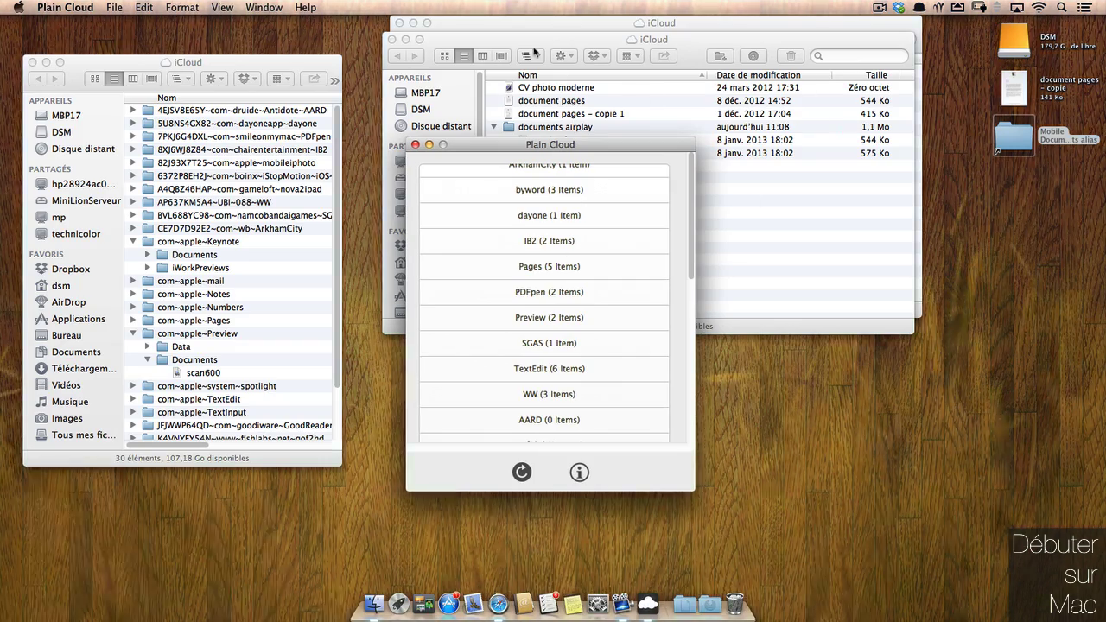
Move the Applications window lower on the desktop and close the Finder window of Pages' iCloud documents
left_click_drag(538, 43, 550, 42)
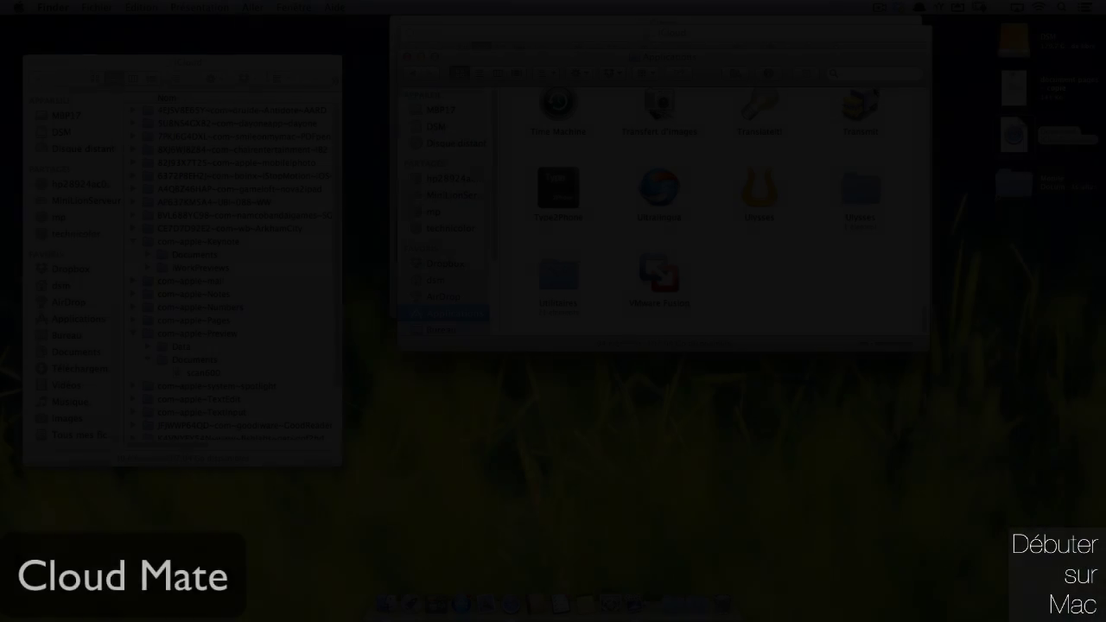
left_click_drag(775, 63, 772, 279)
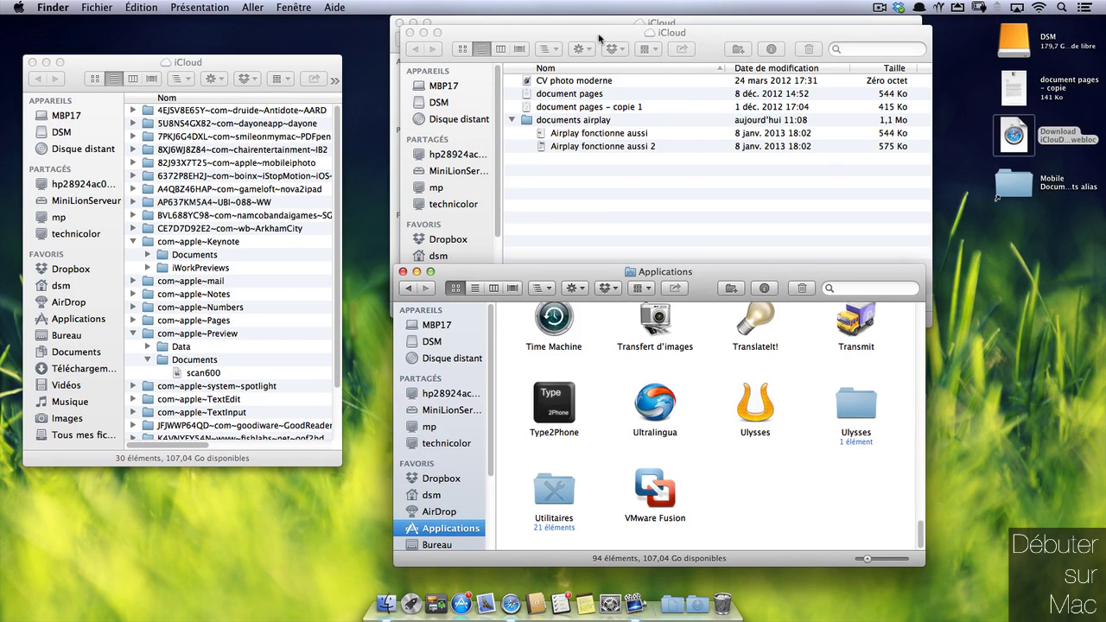
left_click_drag(598, 38, 625, 140)
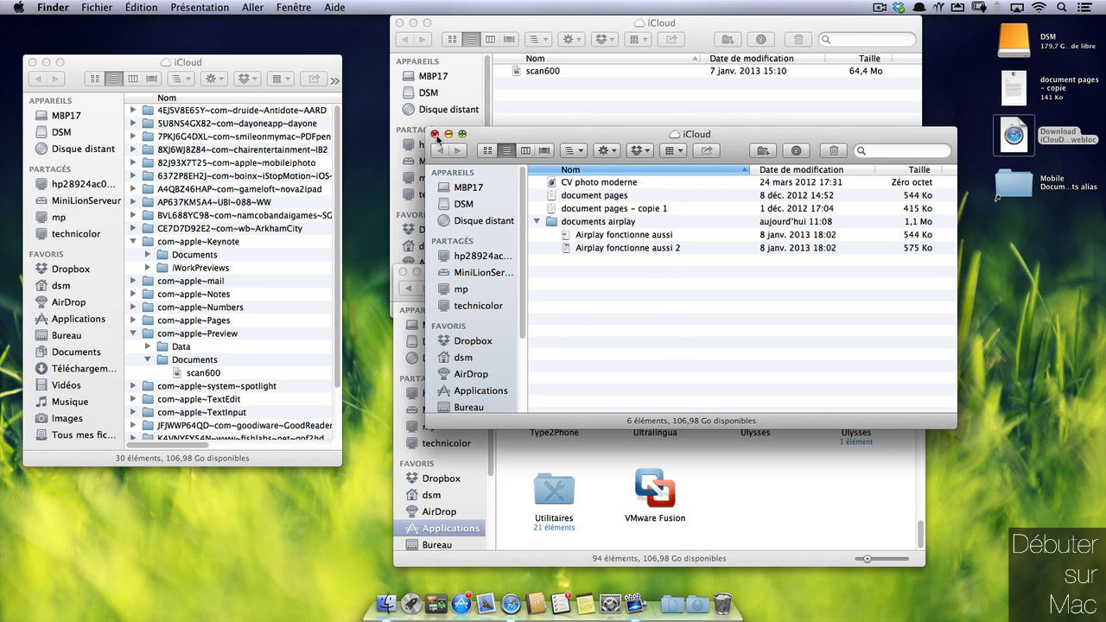
left_click(435, 134)
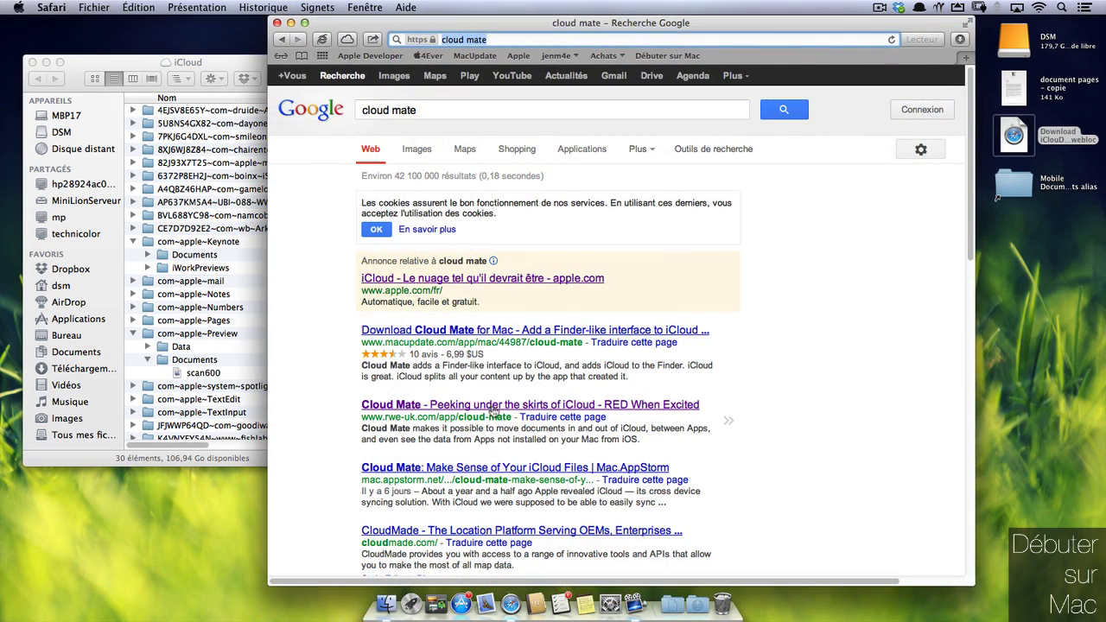
Open the Cloud Mate product page on rwe-uk.com from the Google results in Safari and read through it
left_click(492, 408)
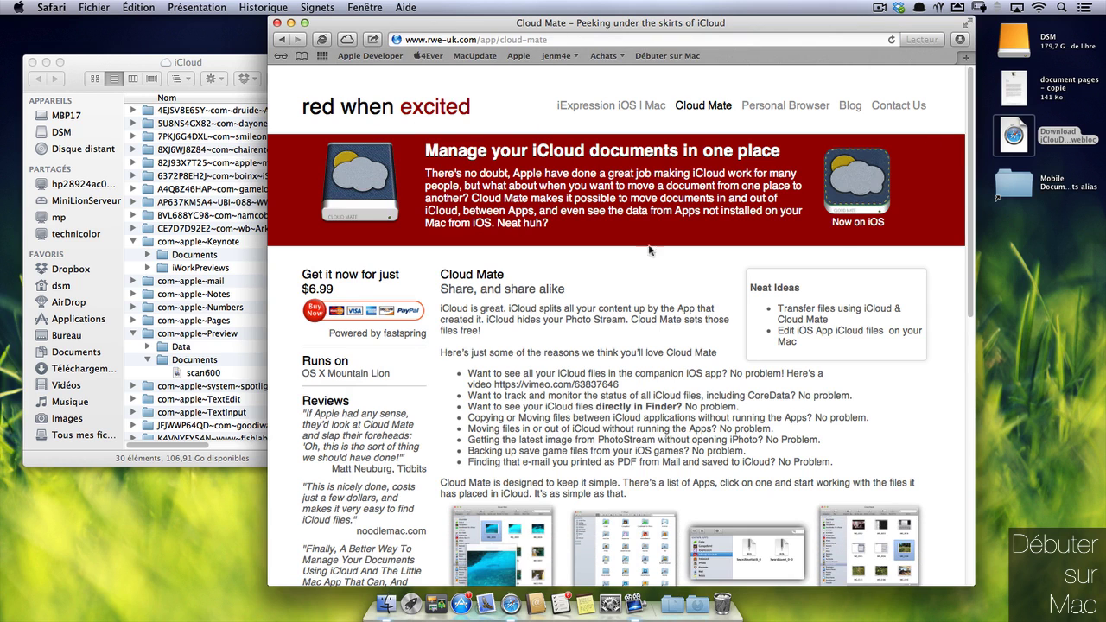
mouse_move(971, 181)
left_mouse_down()
mouse_move(970, 205)
mouse_move(970, 191)
left_mouse_up()
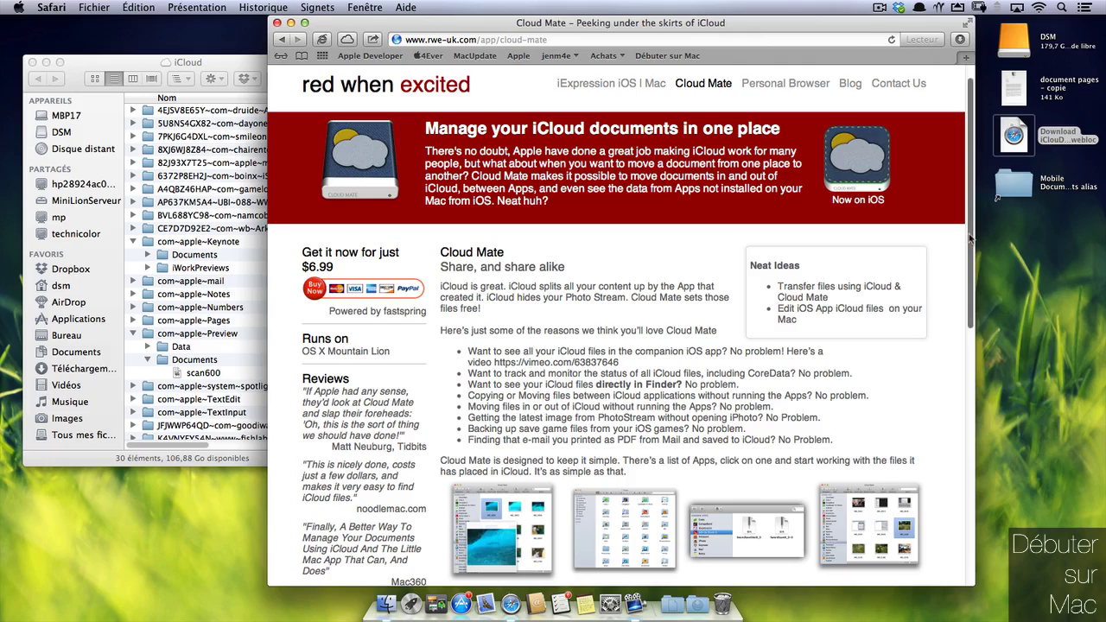
scroll(970, 238, "down", 4)
scroll(970, 239, "up", 4)
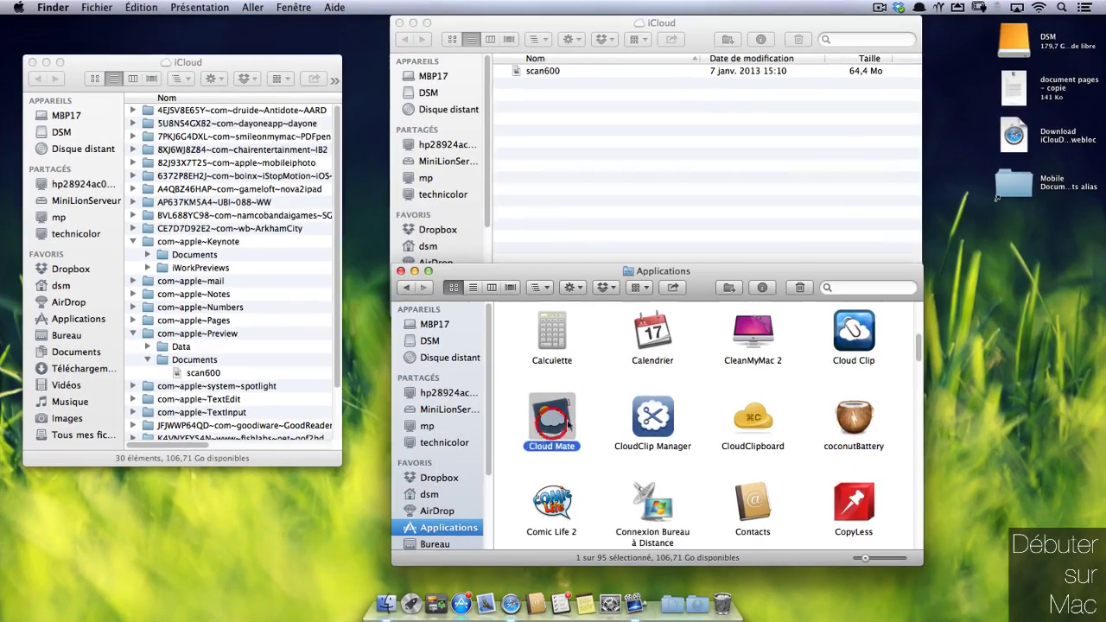
Launch Cloud Mate from the Applications folder, then move and enlarge its window to show the full list of apps
left_click(551, 406)
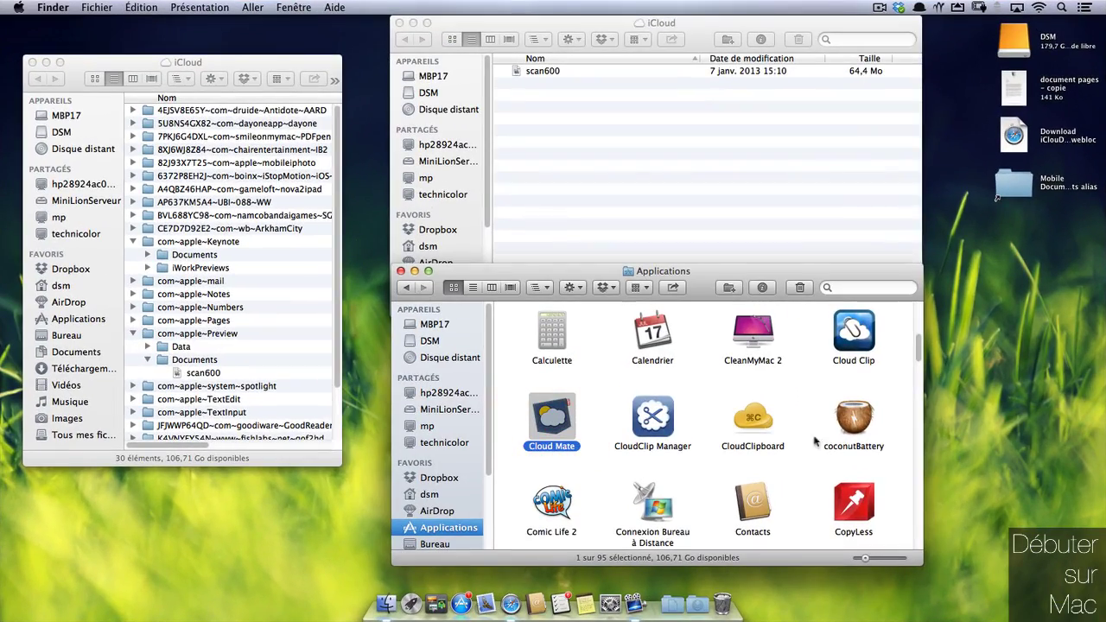
double_click(552, 415)
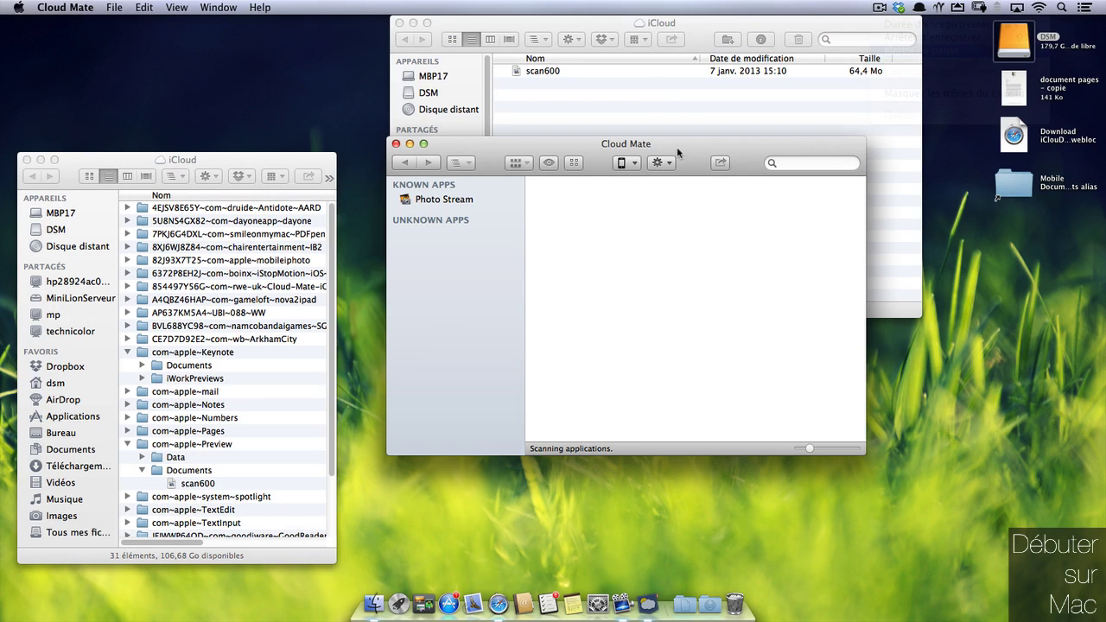
left_click_drag(675, 147, 658, 146)
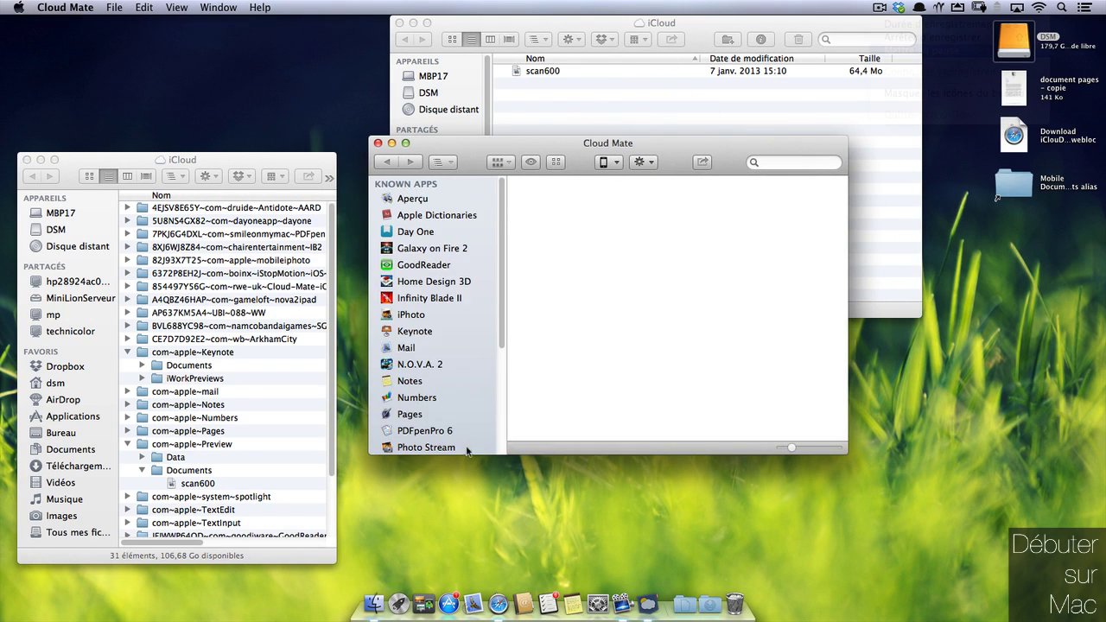
left_click_drag(489, 456, 510, 592)
left_click_drag(481, 142, 475, 26)
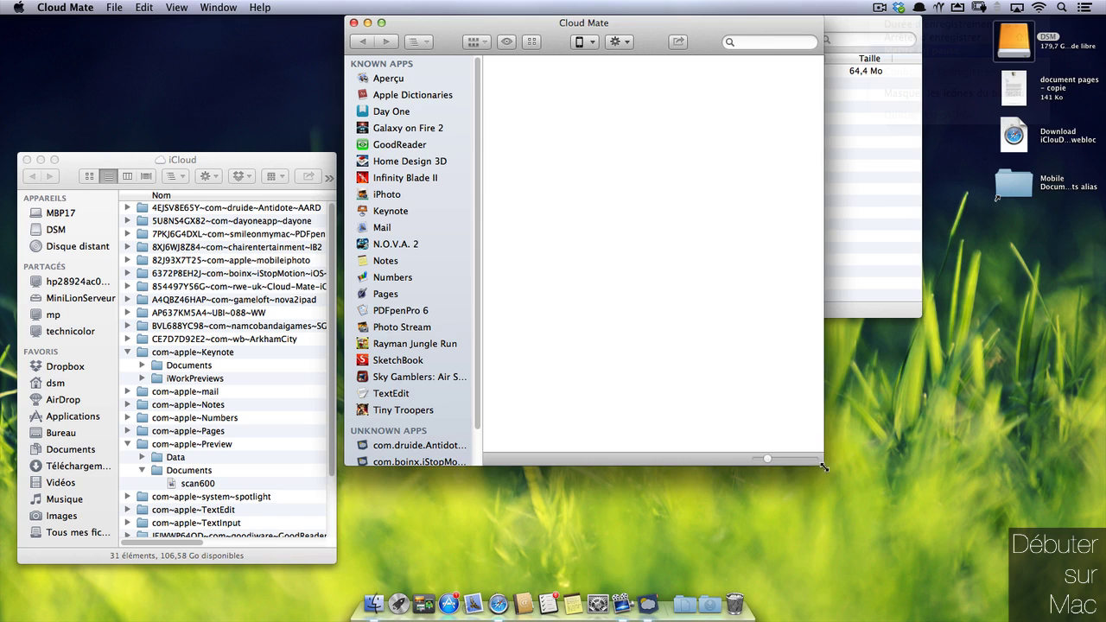
left_click_drag(821, 477, 1033, 585)
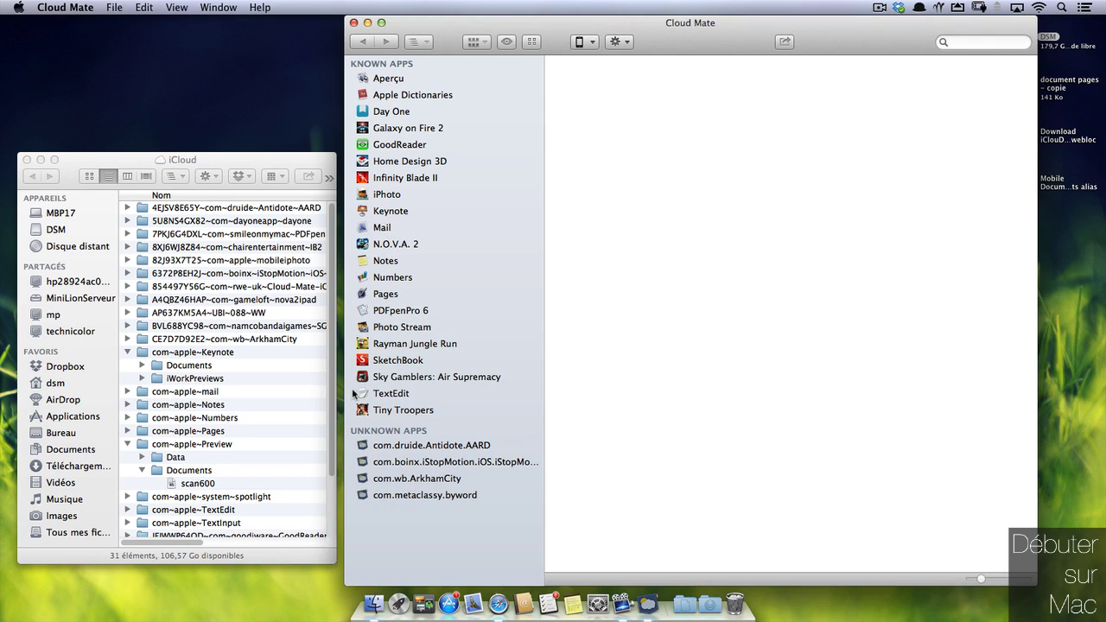
View the iCloud contents of Keynote, GoodReader, Galaxy on Fire 2 and Day One in Cloud Mate
left_click(386, 215)
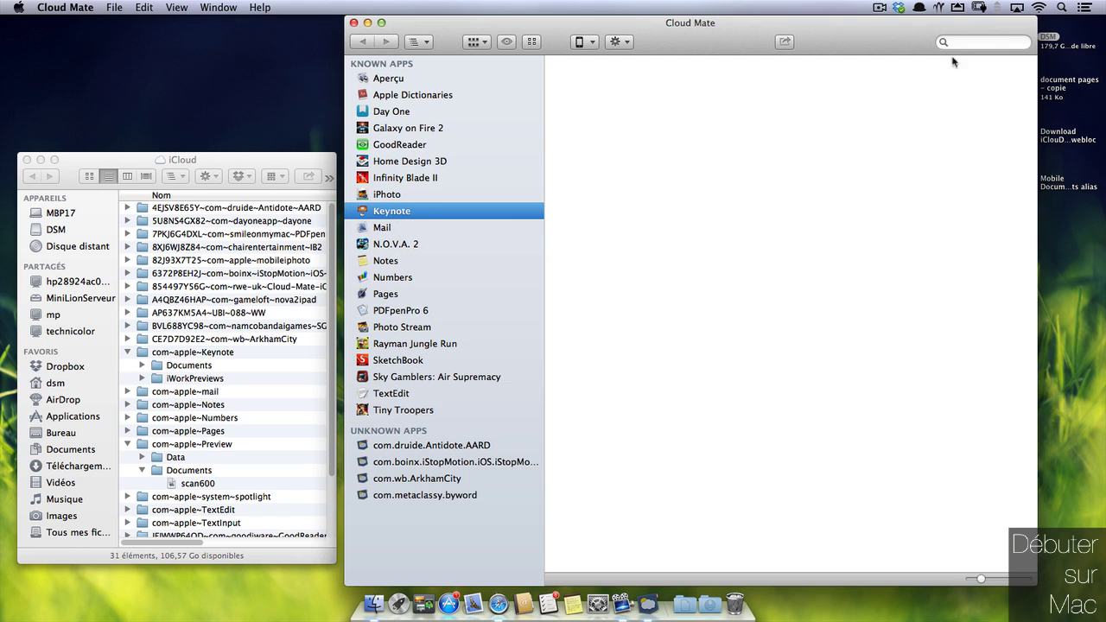
left_click(406, 145)
left_click(404, 128)
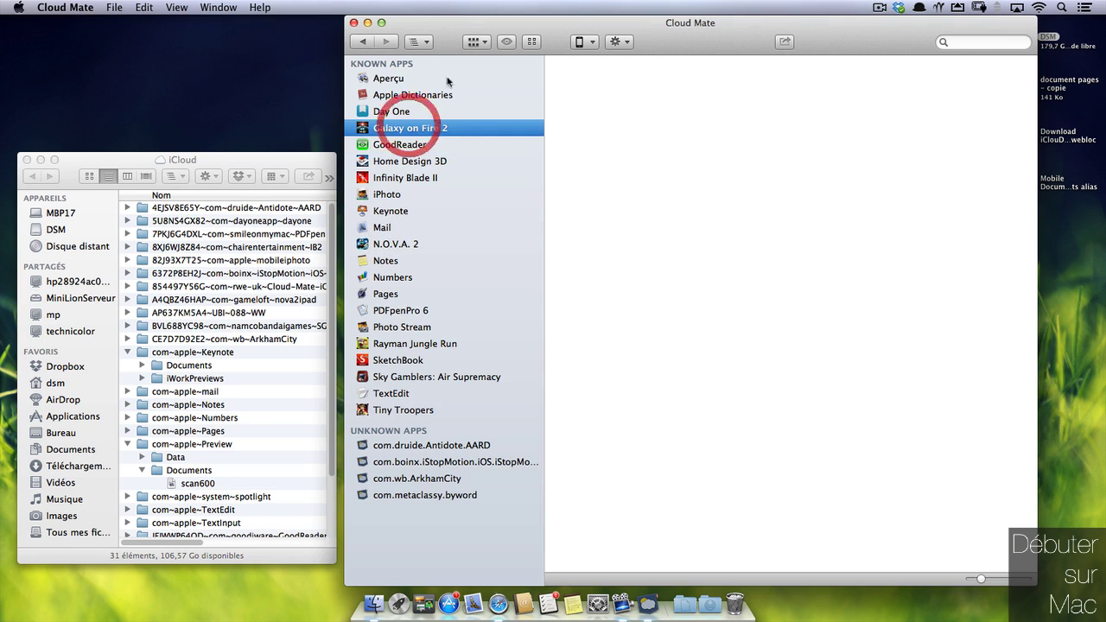
left_click(382, 112)
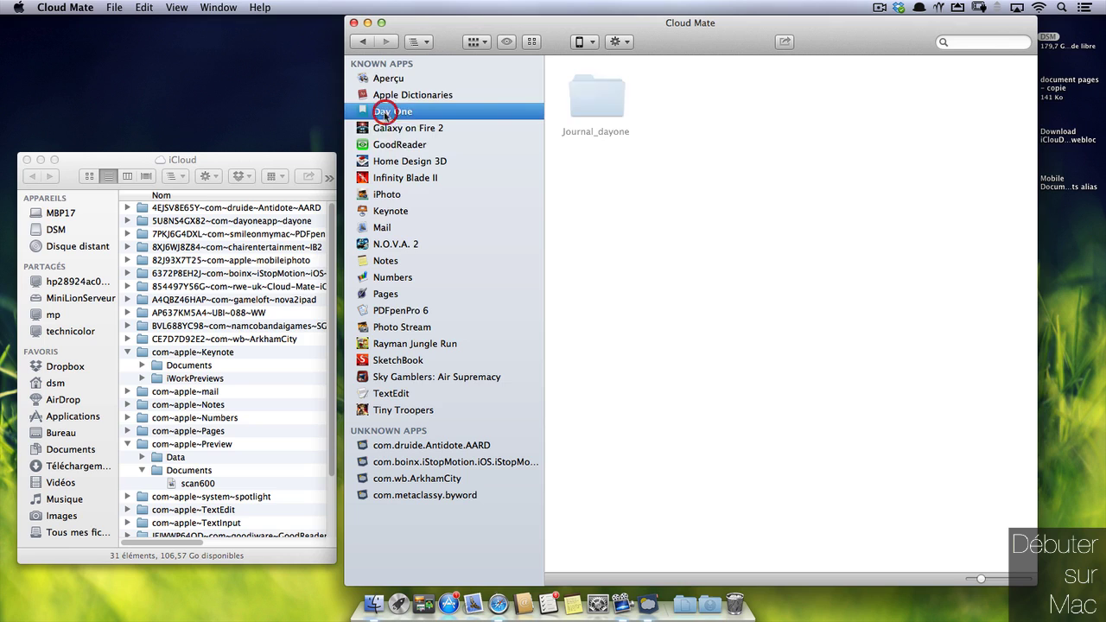
View Aperçu's iCloud documents in Cloud Mate and narrow the app list slightly
left_click(864, 73)
left_click(381, 79)
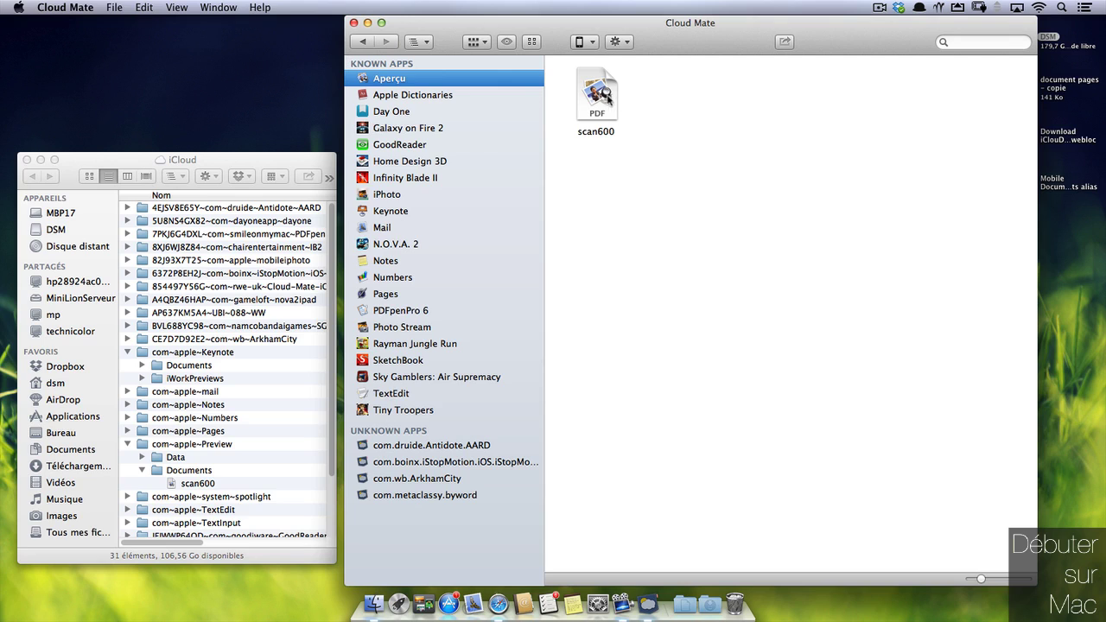
left_click_drag(545, 77, 525, 77)
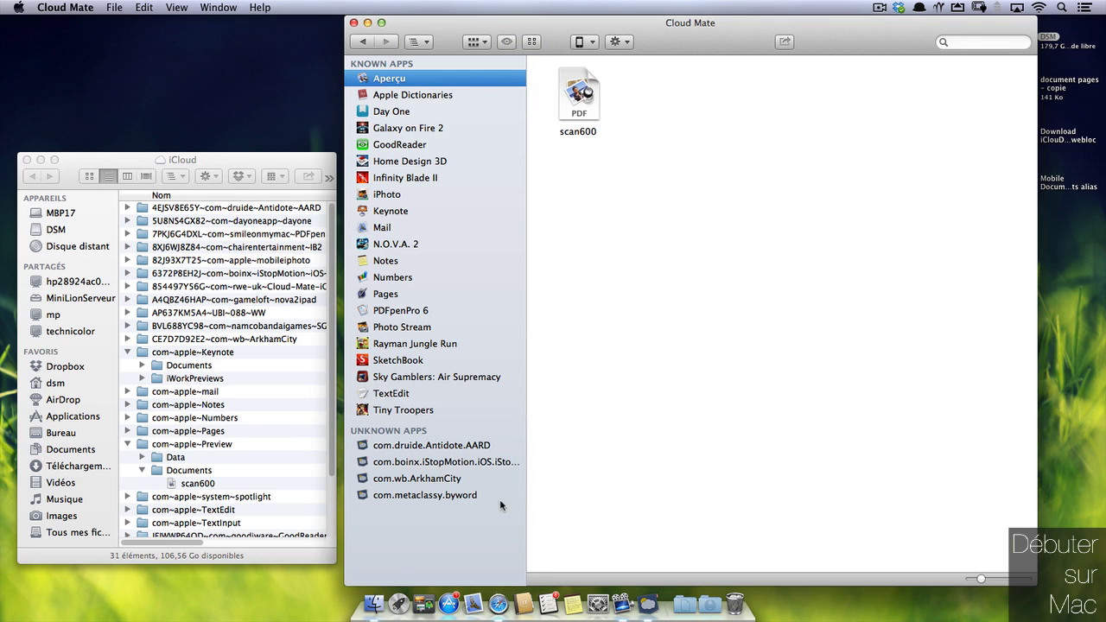
View the iCloud contents of the unknown apps Byword, ArkhamCity, iStopMotion and Antidote, and of PDFpenPro 6
left_click(448, 498)
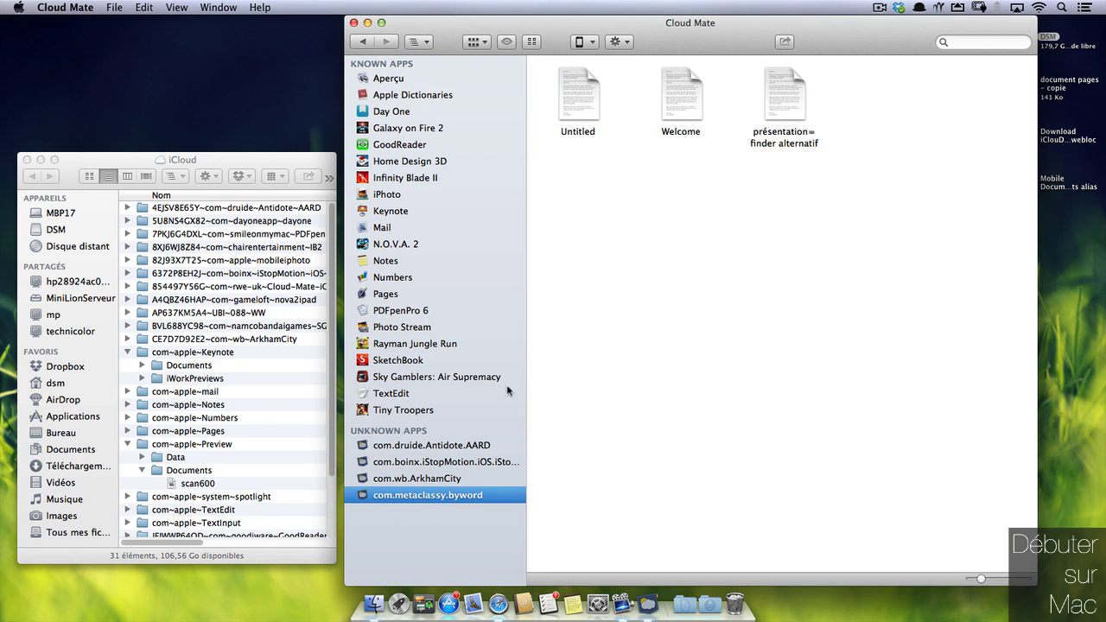
left_click(421, 478)
left_click(442, 462)
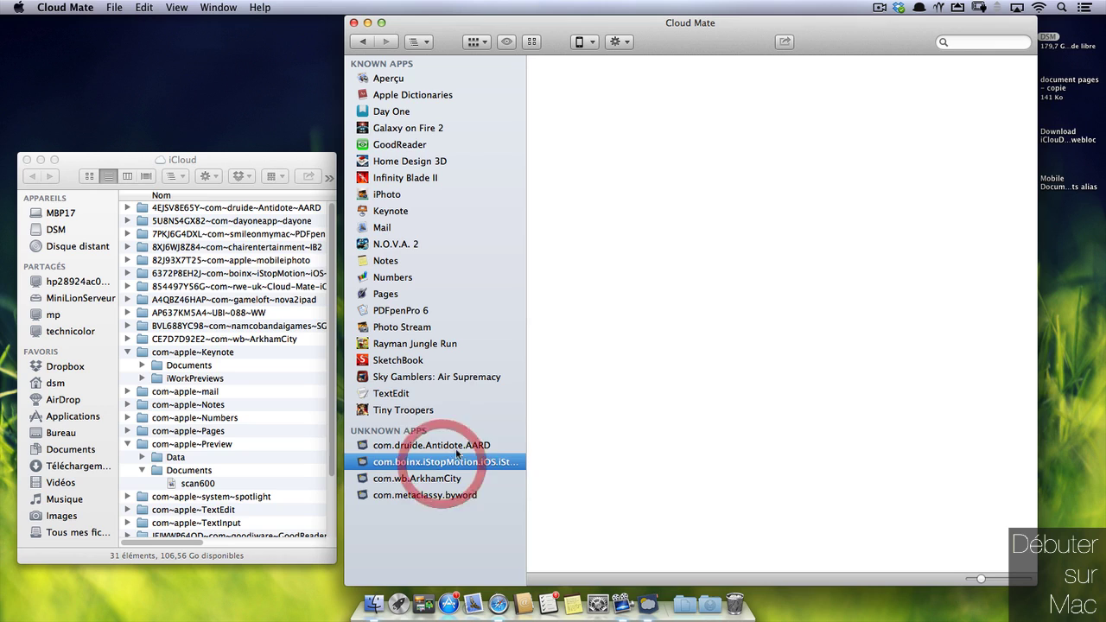
left_click(459, 445)
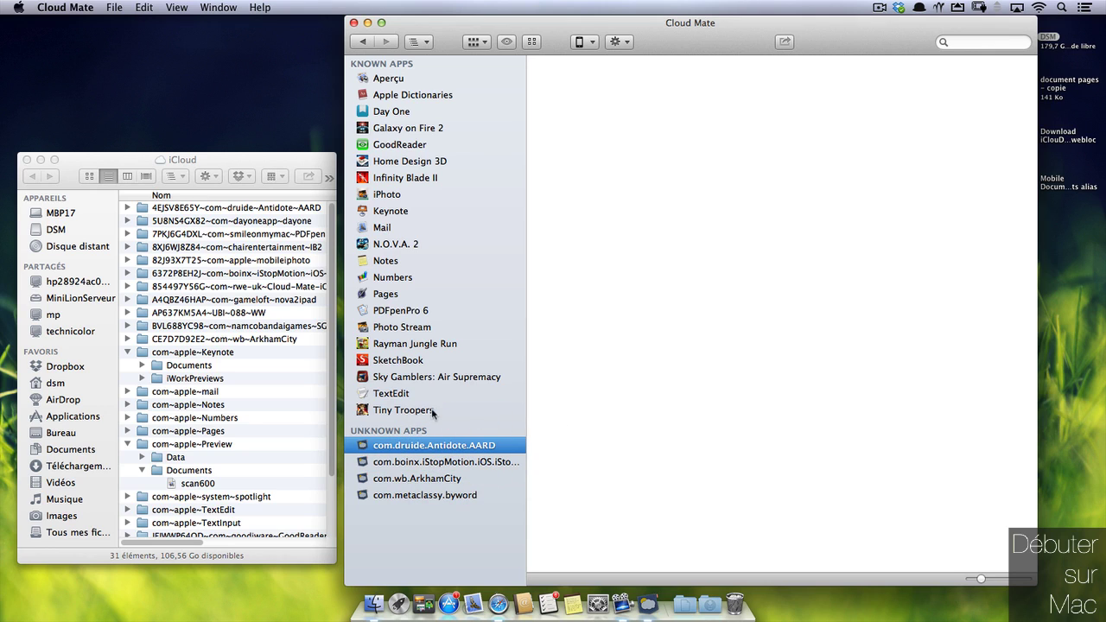
left_click(416, 311)
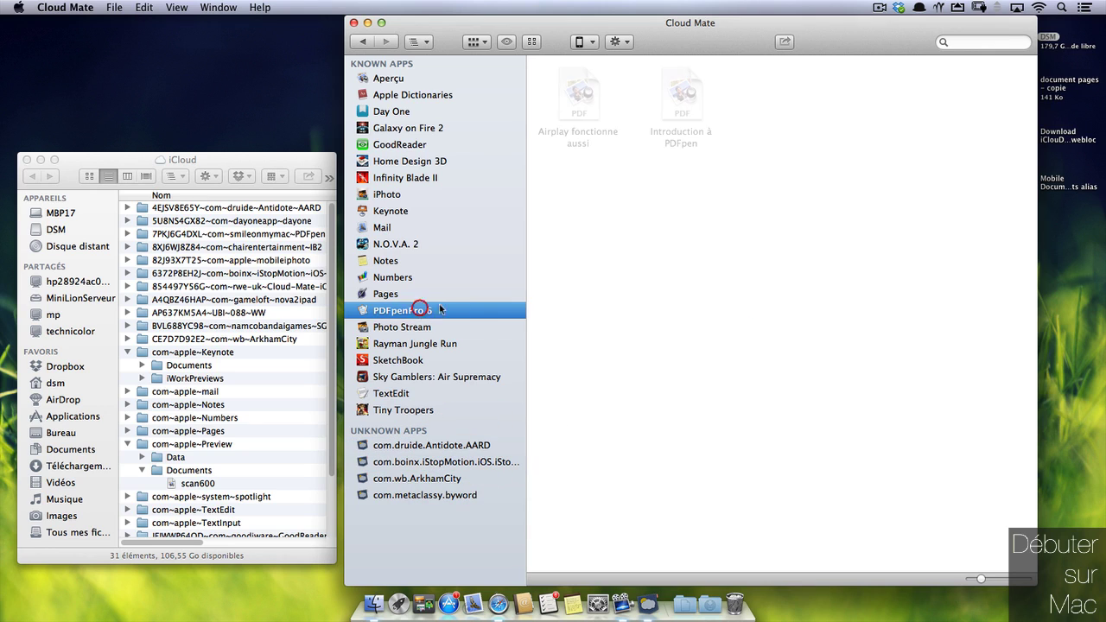
left_click(574, 108)
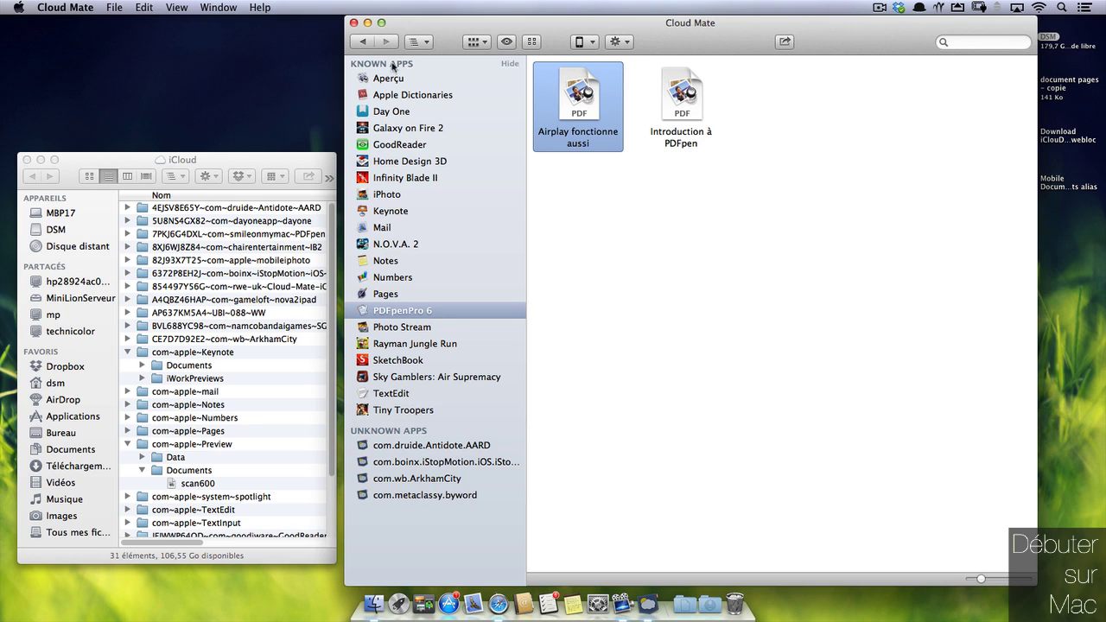
Move the scan600 PDF from Aperçu's iCloud documents to PDFpenPro 6 and display that app's documents
left_click(419, 79)
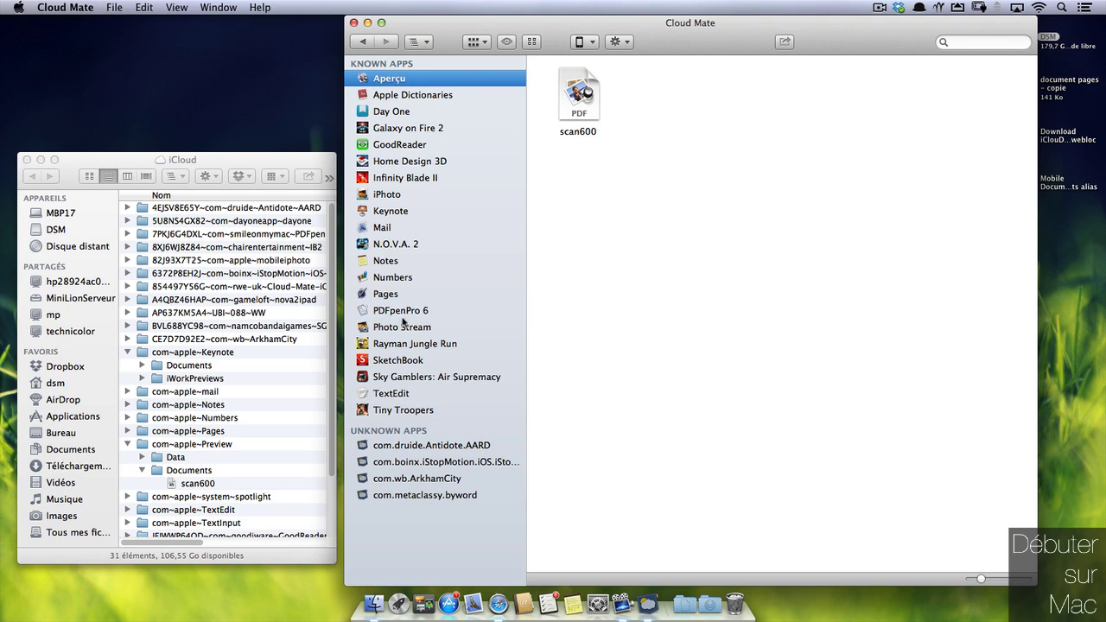
left_click(587, 90)
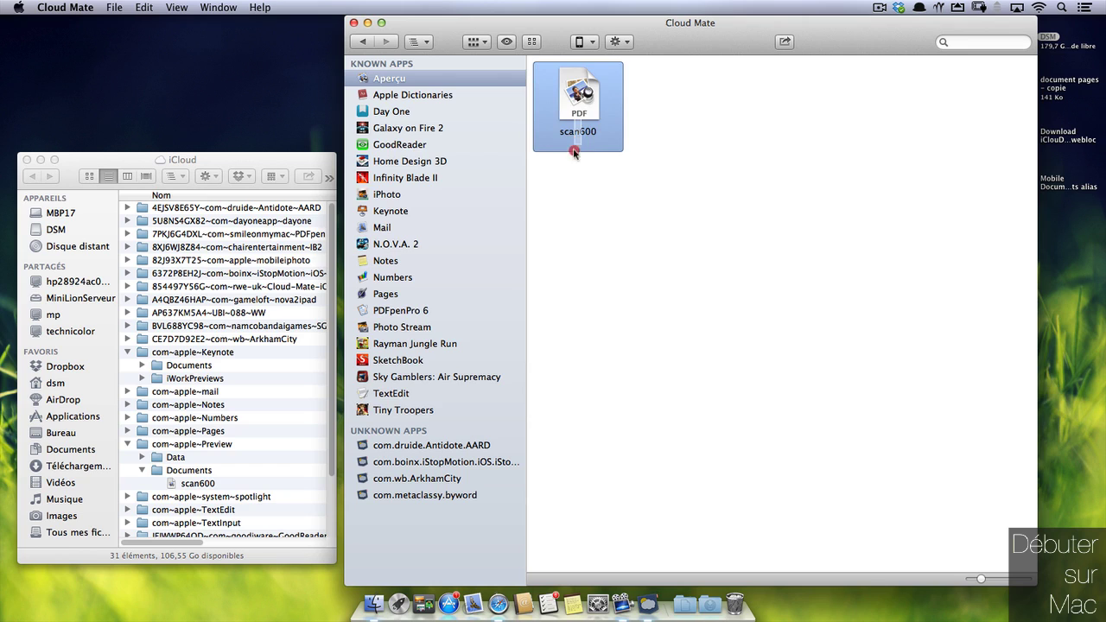
left_click(567, 173)
left_click_drag(580, 110, 521, 315)
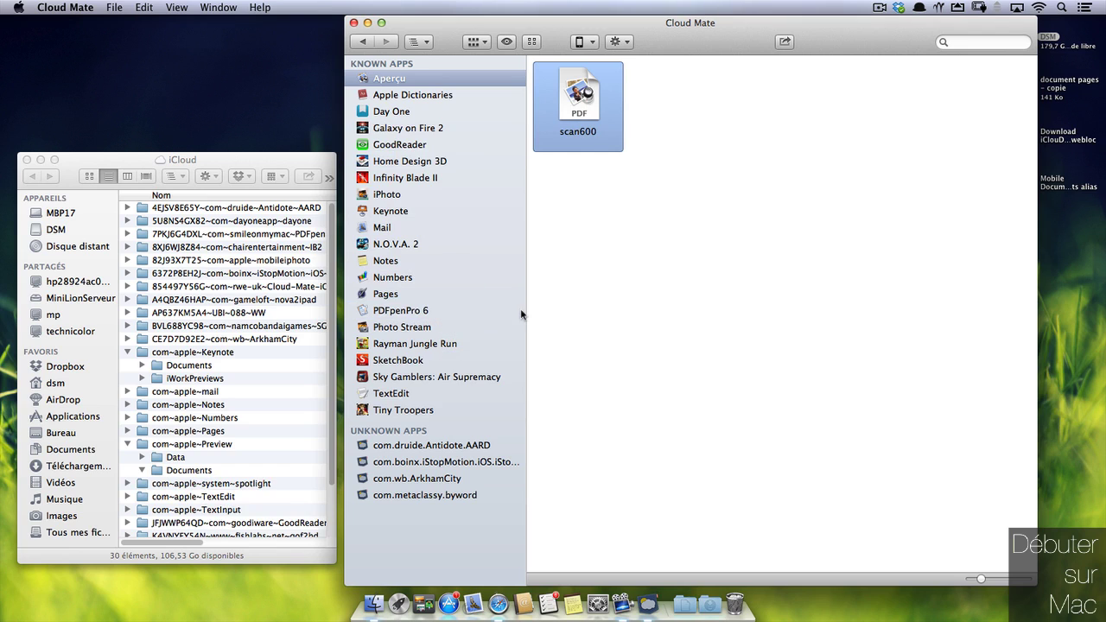
left_click(464, 313)
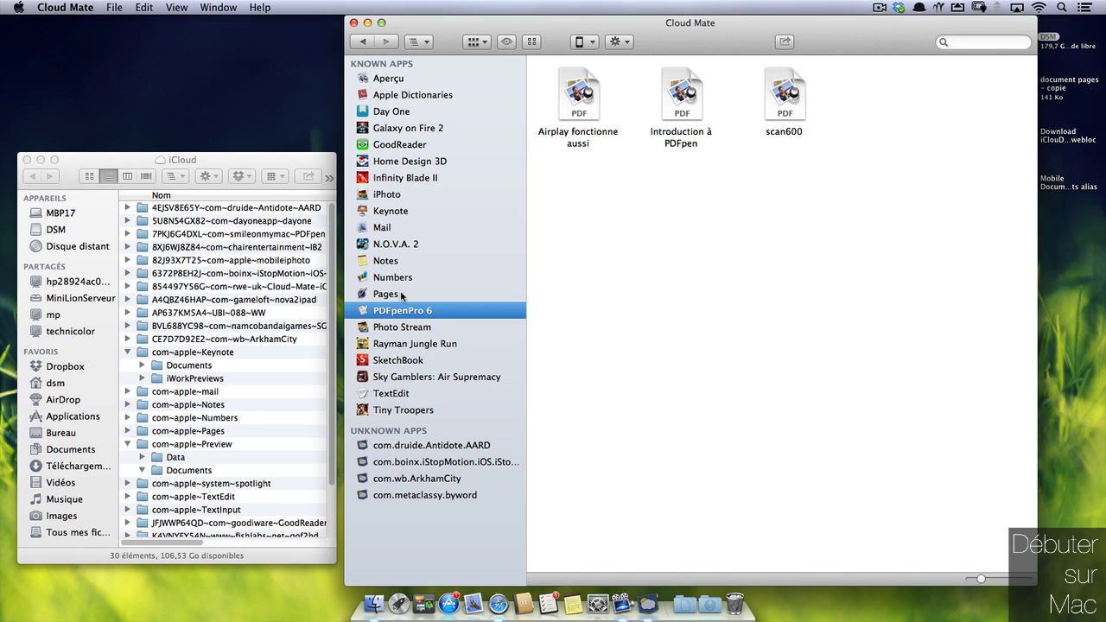
Narrow the Cloud Mate window and copy "document pages - copie" from the desktop into Pages' iCloud documents
left_click(1024, 214)
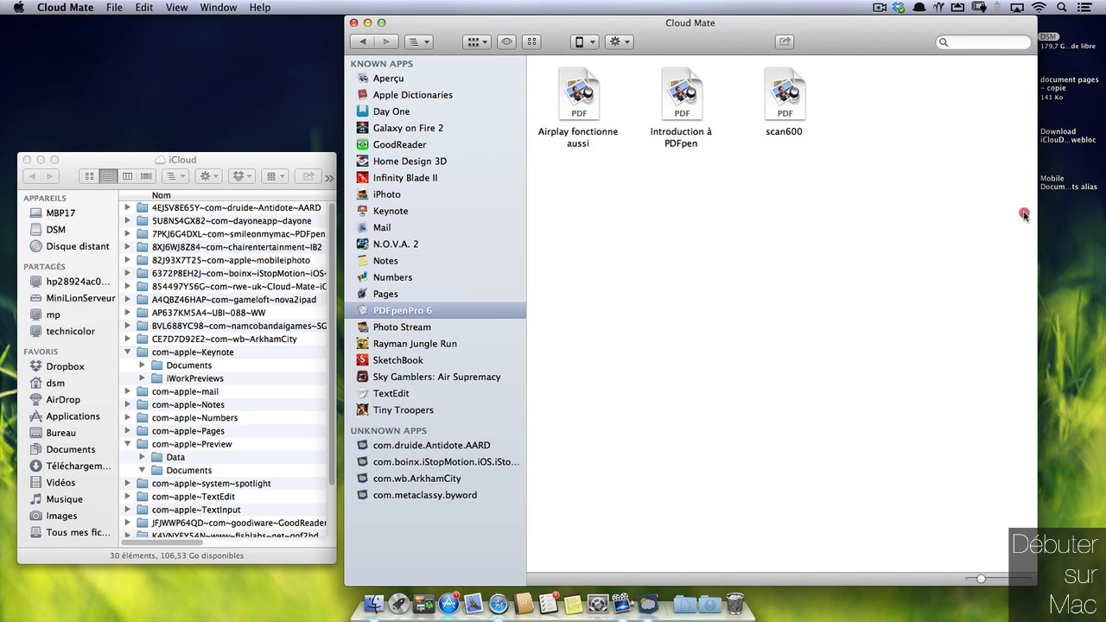
left_click_drag(1037, 213, 922, 203)
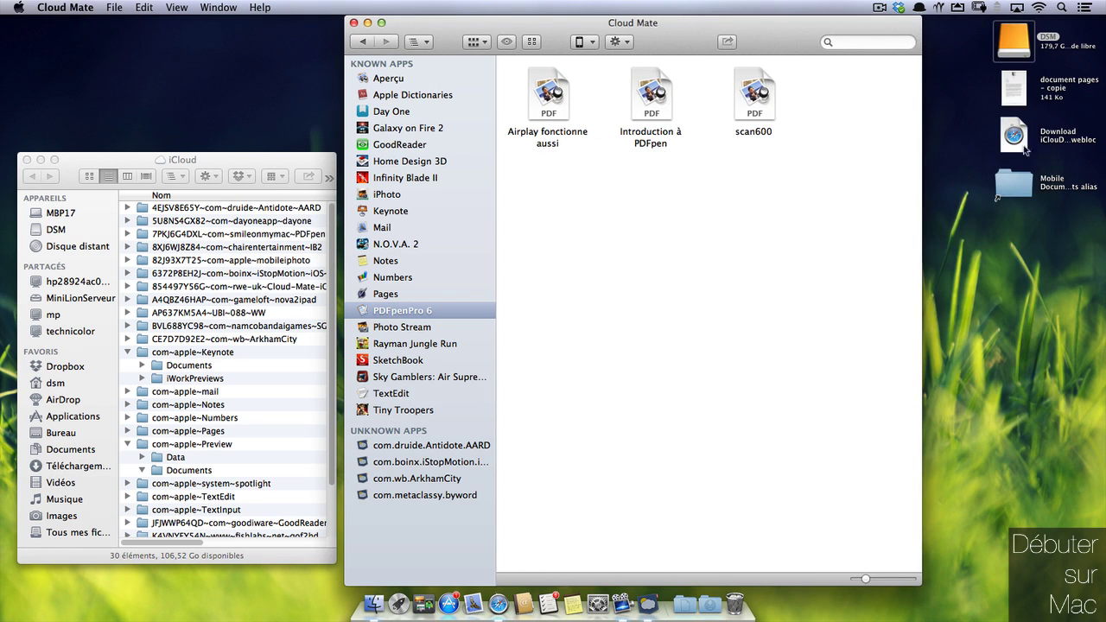
left_click(1101, 79)
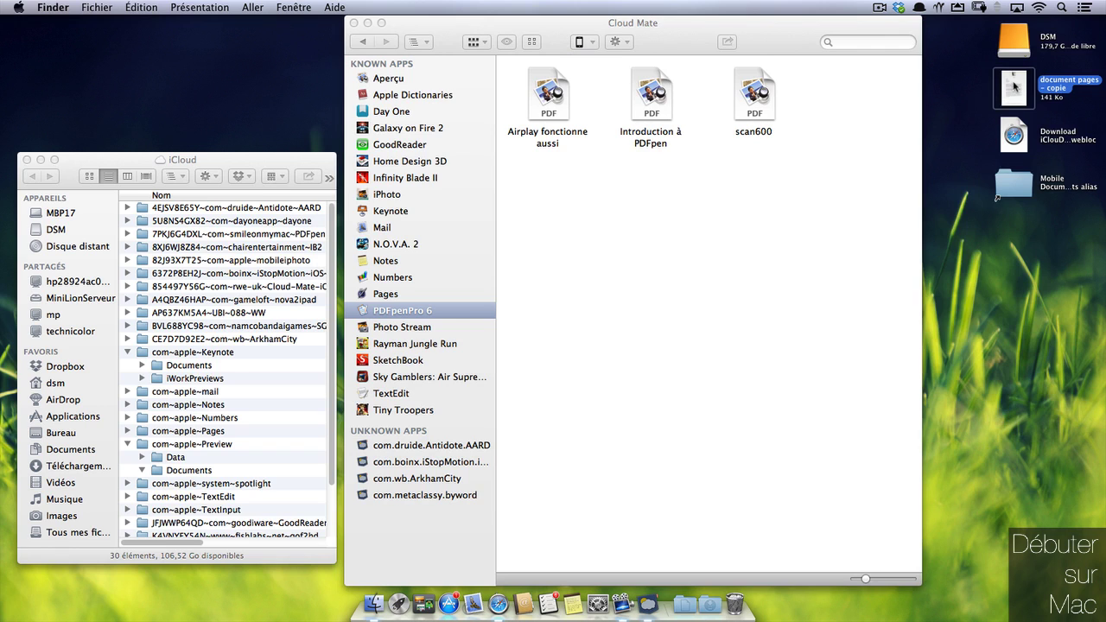
left_click_drag(1015, 85, 405, 296)
left_click(399, 295)
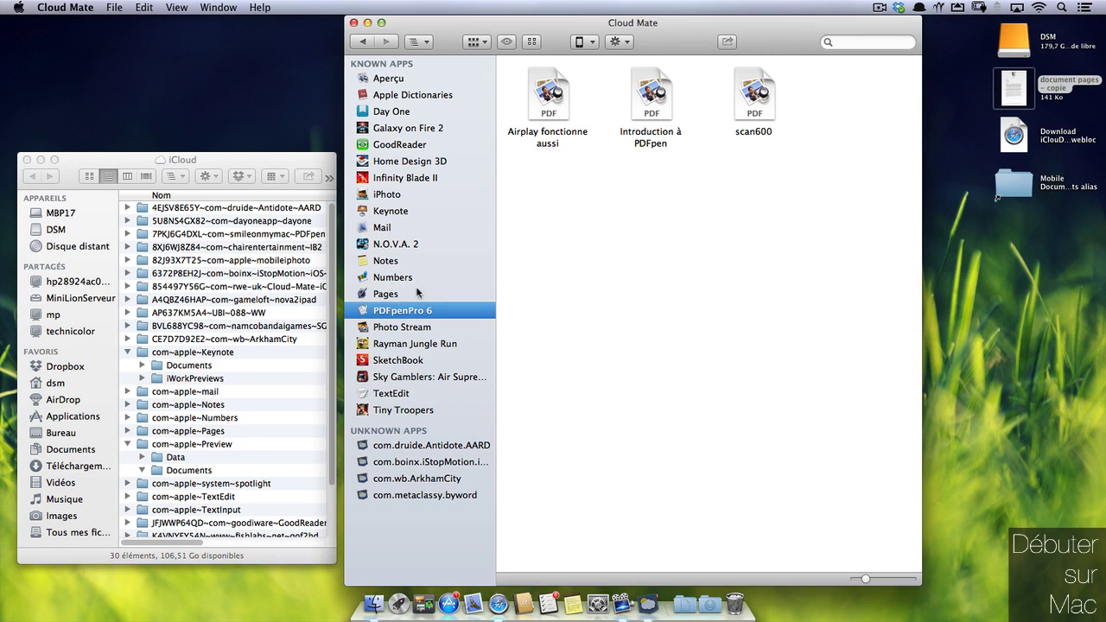
left_click(399, 295)
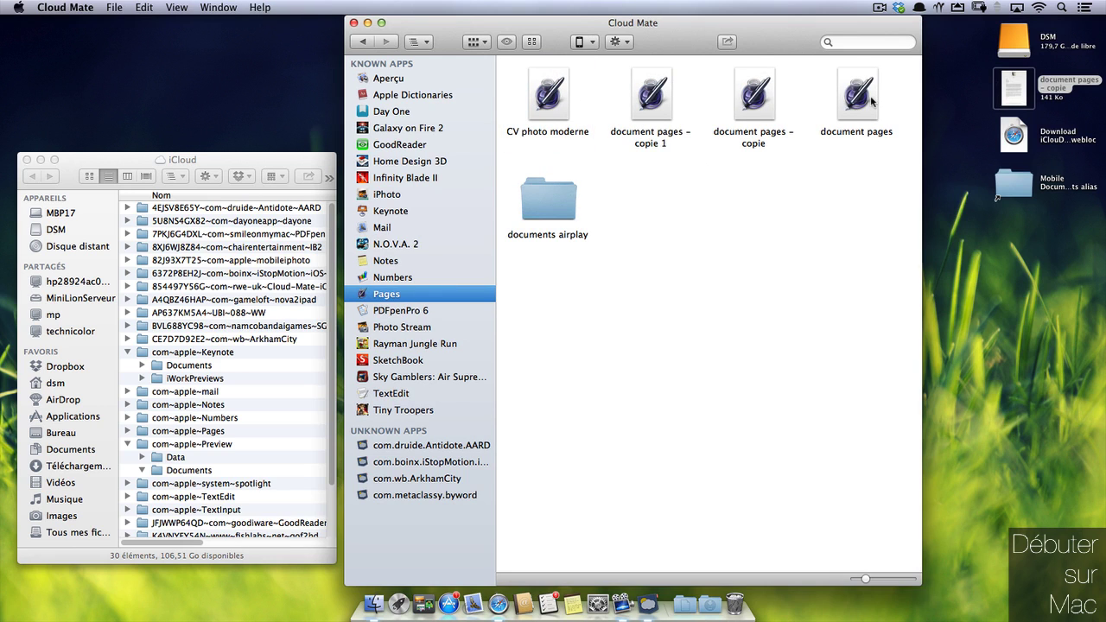
Launch Pages and arrange its iCloud document browser beside the Cloud Mate window to compare their files
key("alt+space")
type("page")
key("Return")
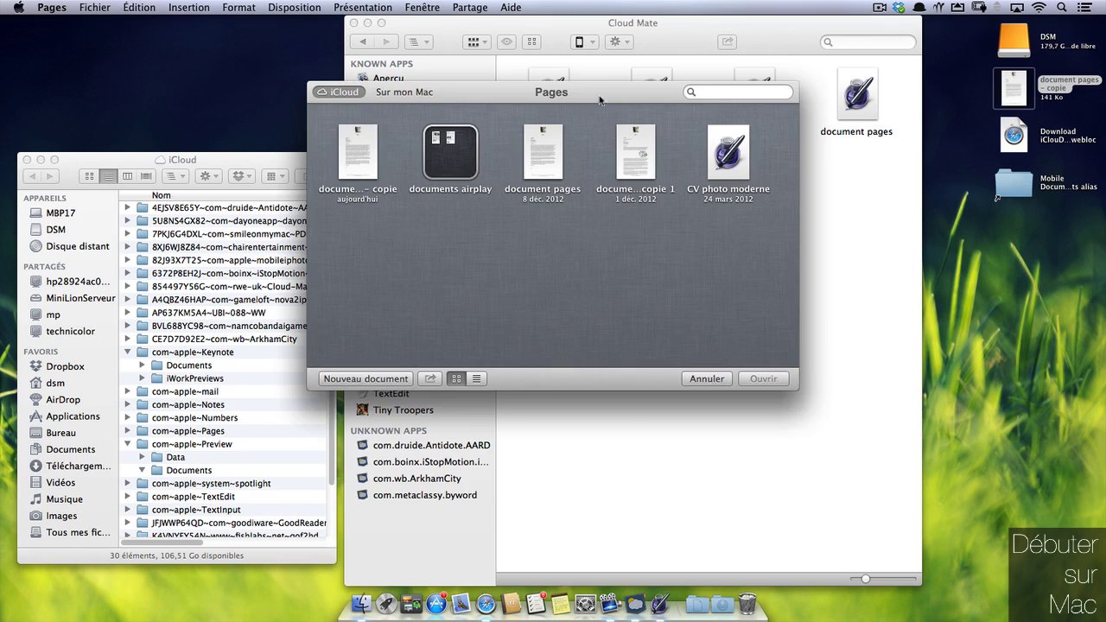
left_click_drag(600, 100, 350, 212)
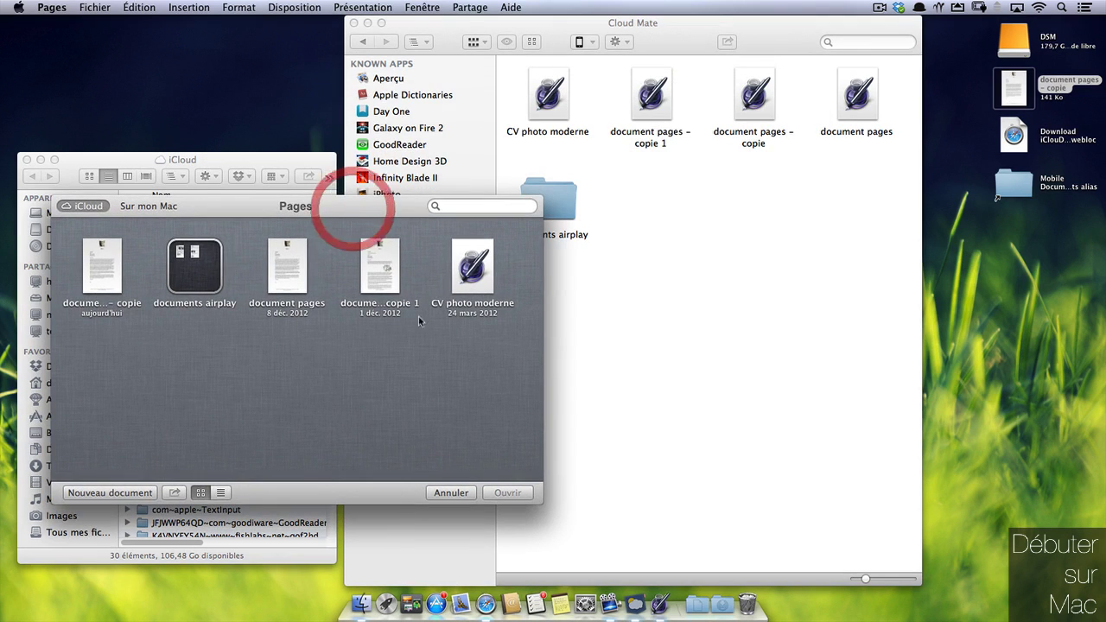
left_click(743, 292)
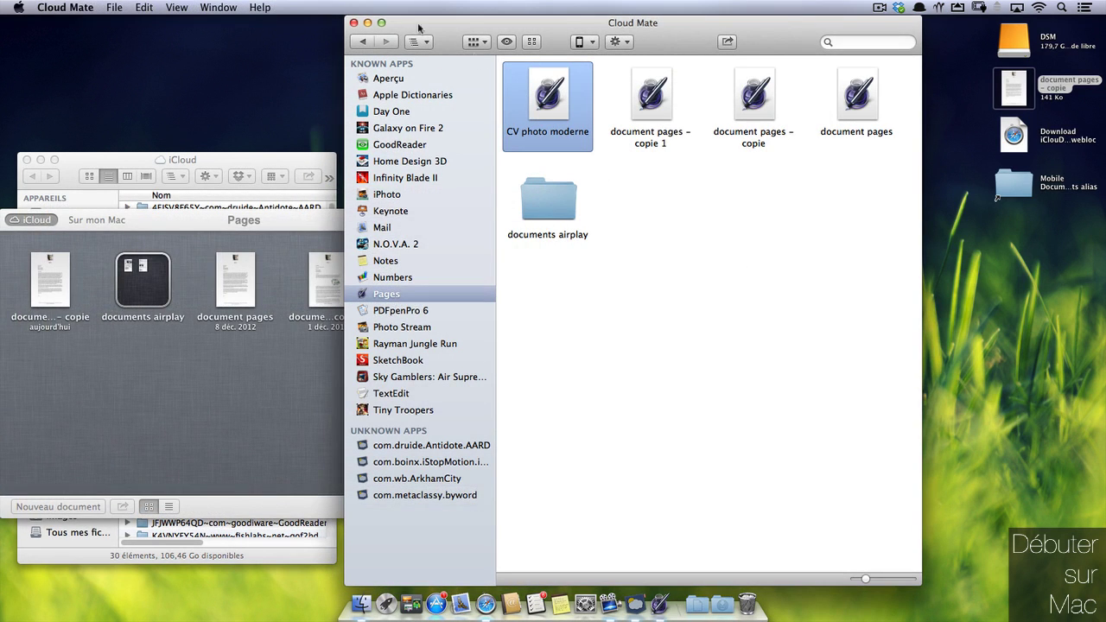
left_click_drag(455, 32, 478, 19)
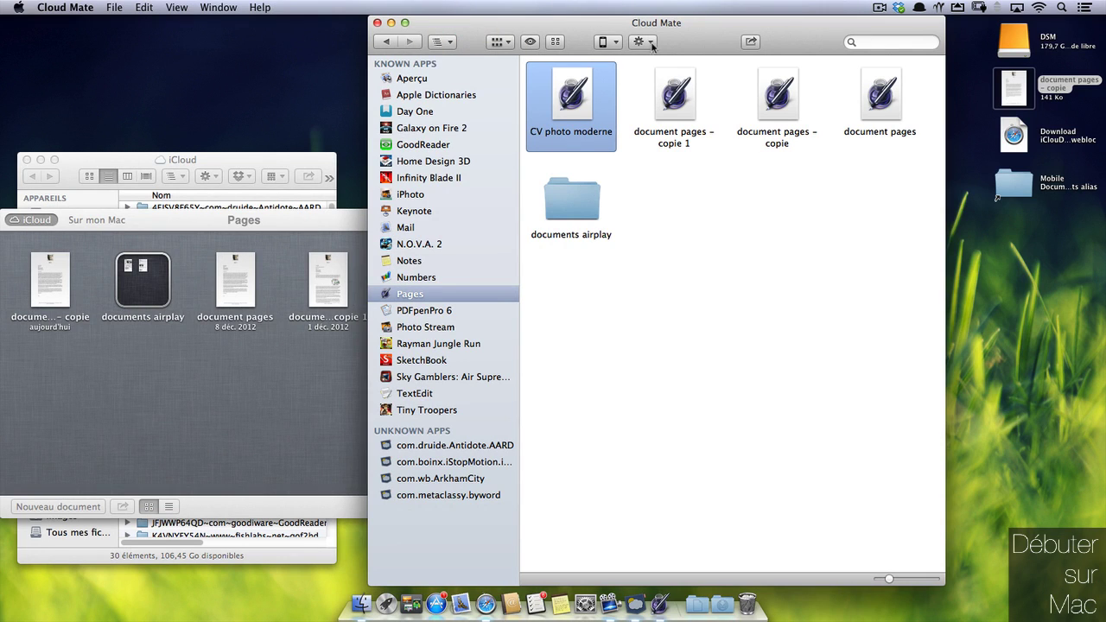
Open "document pages - copie 1" in Pages from Cloud Mate, cancel the version choice, and return to Cloud Mate
left_click_drag(572, 97, 572, 102)
left_click(697, 194)
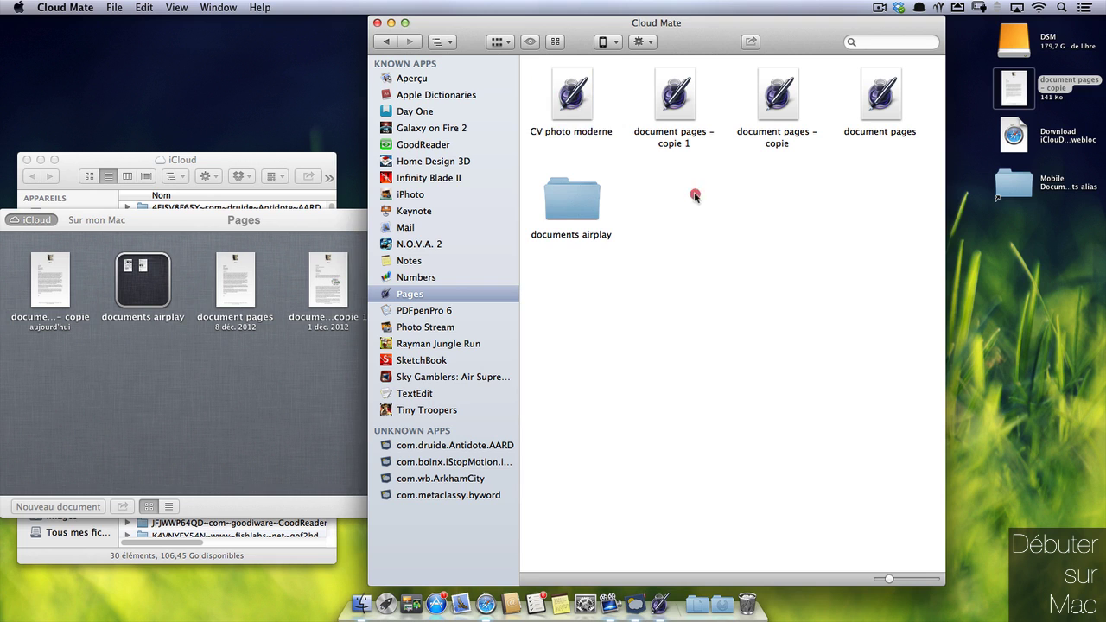
double_click(572, 102)
left_click(657, 216)
double_click(675, 95)
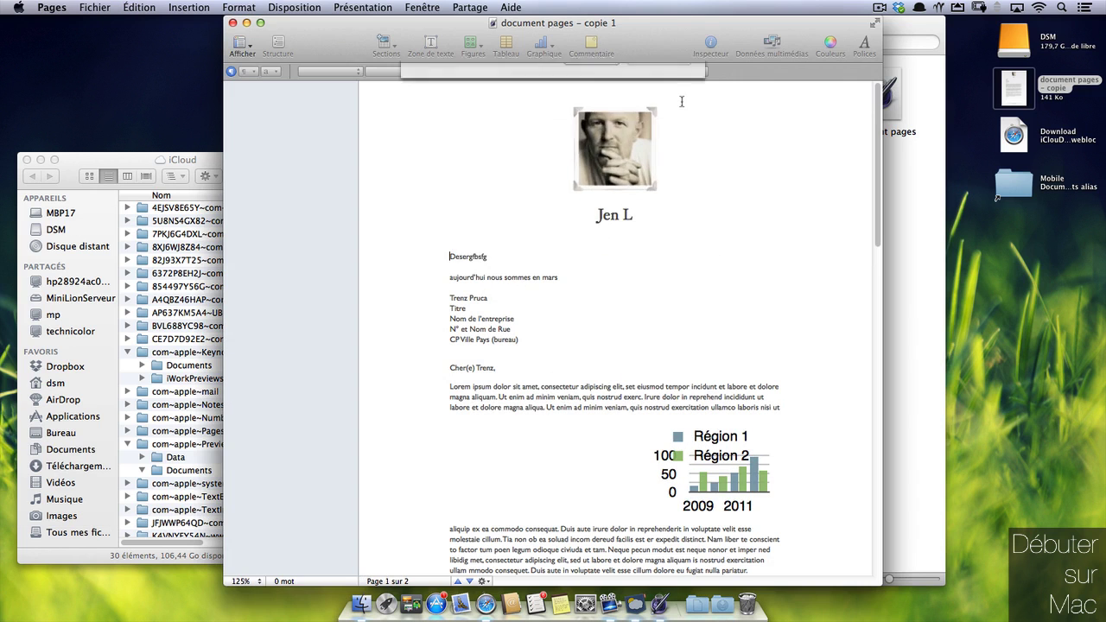
left_click(591, 237)
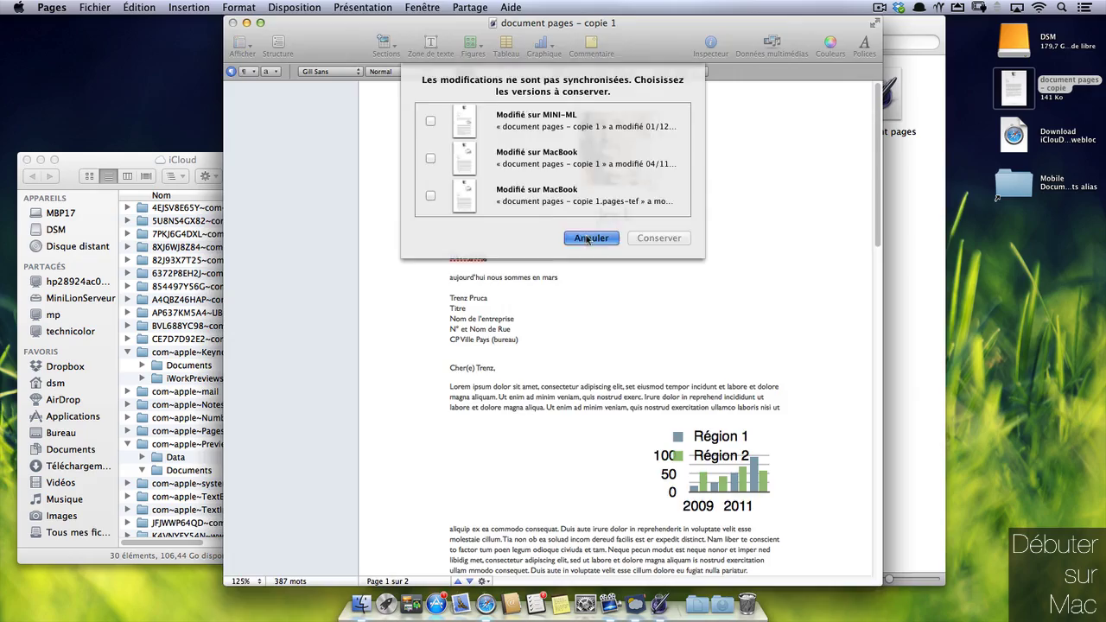
left_click(937, 26)
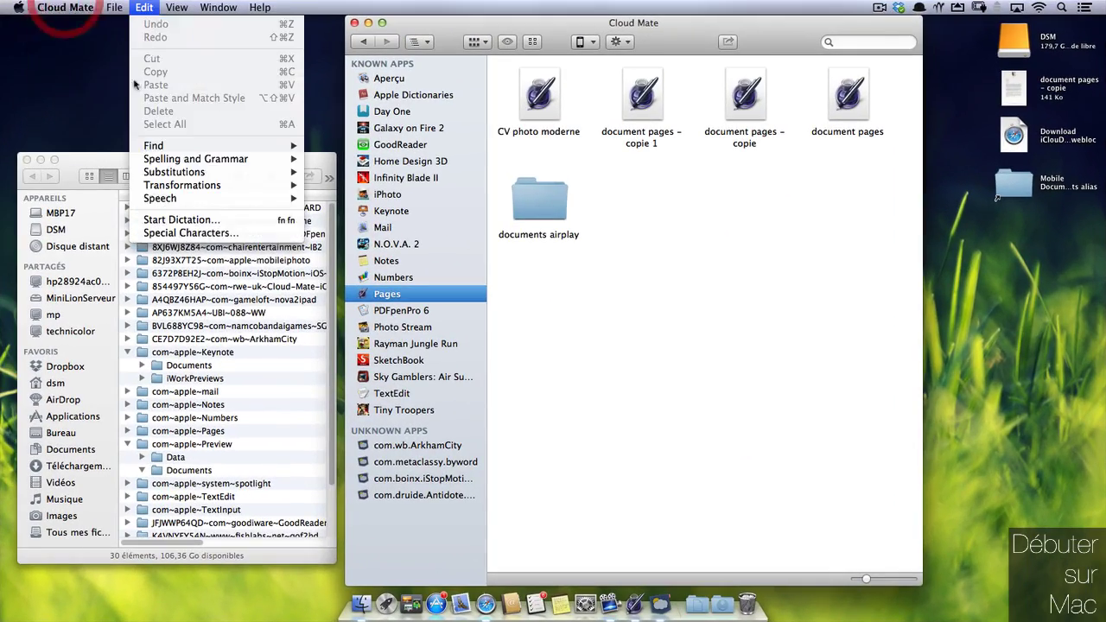
Set Cloud Mate to start automatically at login in its preferences and close them
mouse_move(64, 7)
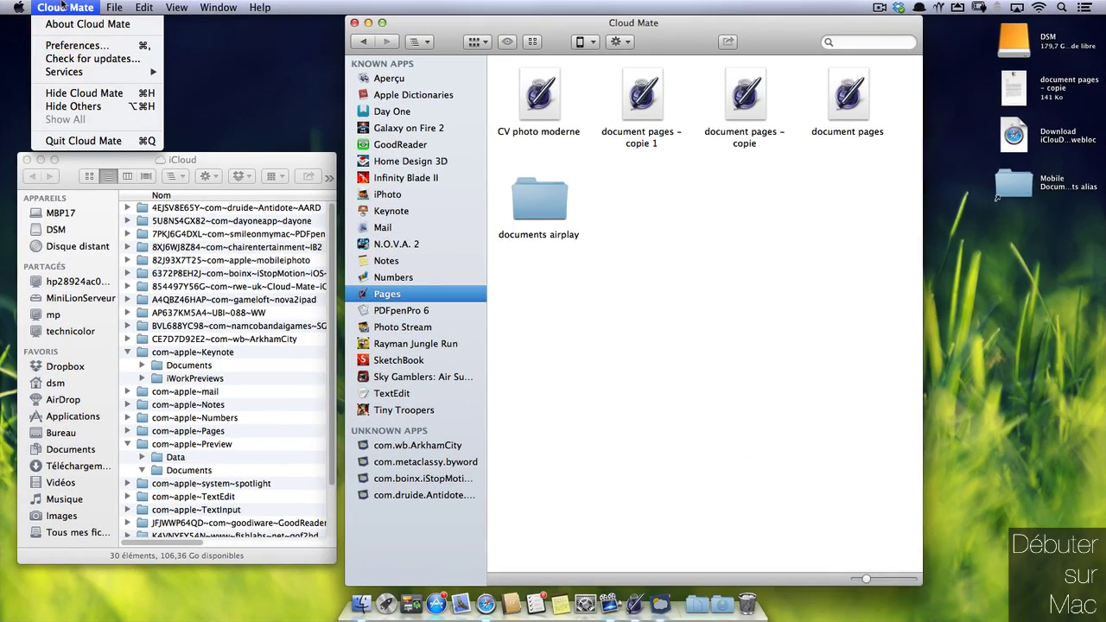
left_click(70, 45)
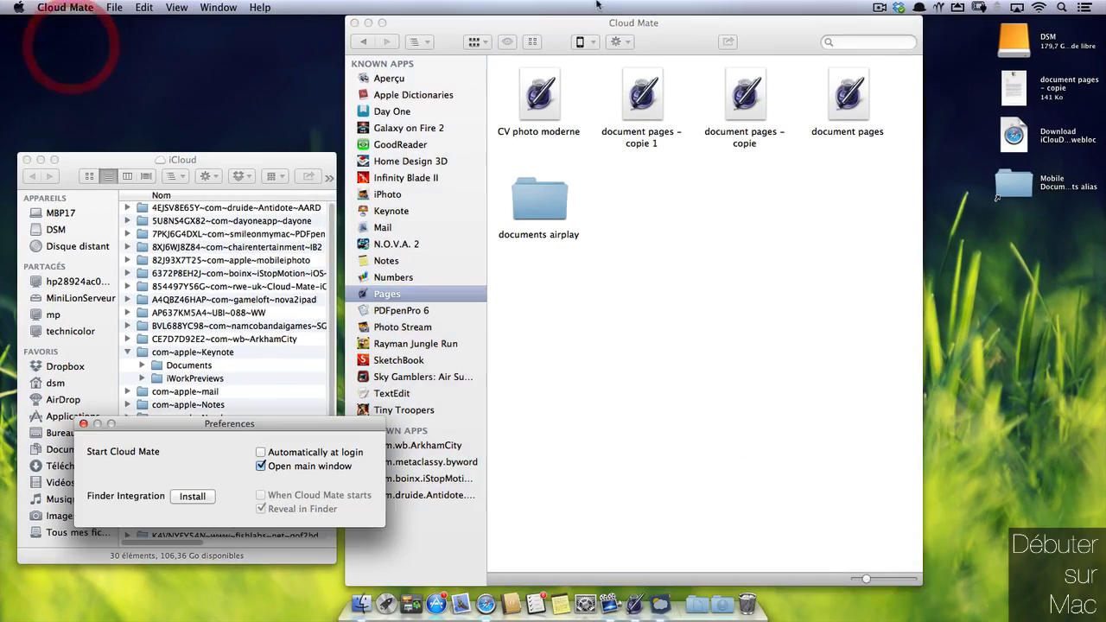
left_click(290, 456)
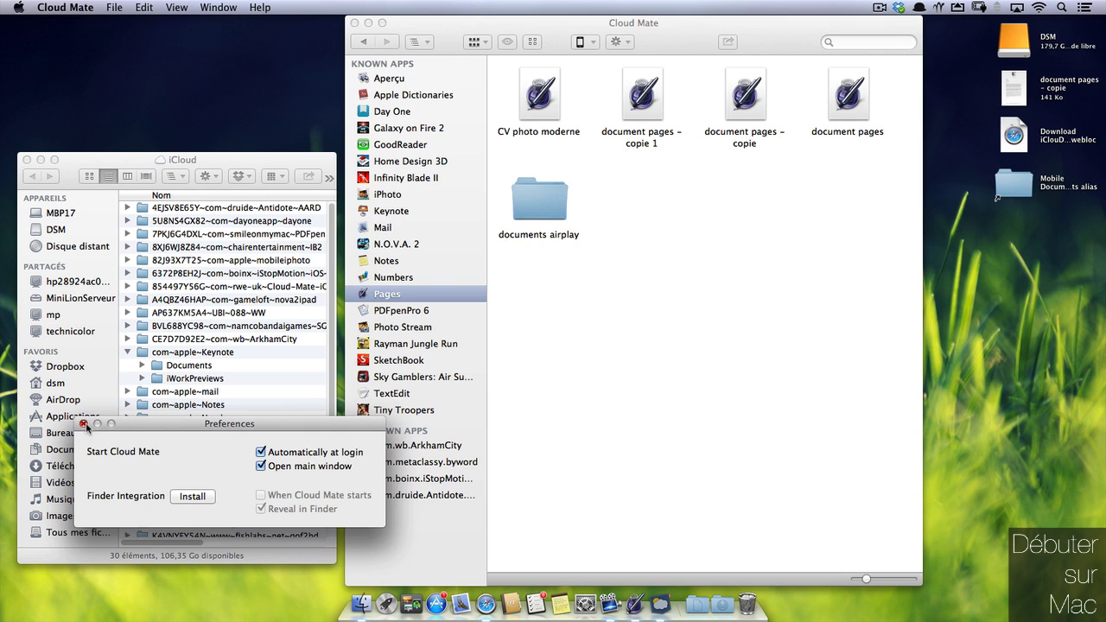
left_click(84, 425)
Preview CV photo moderne, "document pages - copie 1" and "document pages - copie" with Quick Look, and select "document pages"
left_click(539, 95)
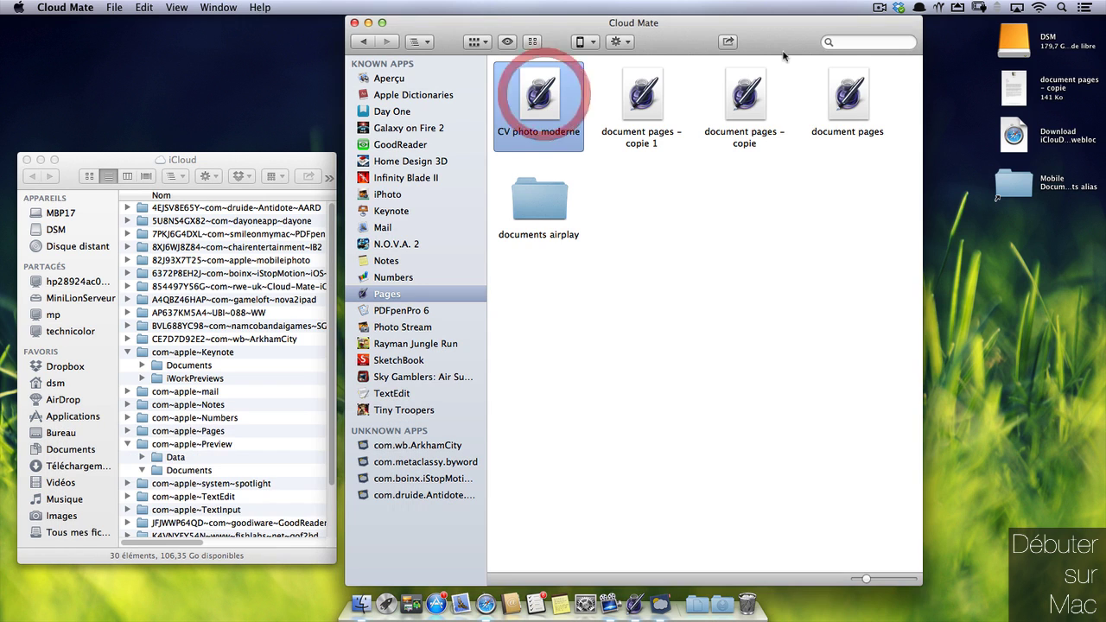
left_click(507, 41)
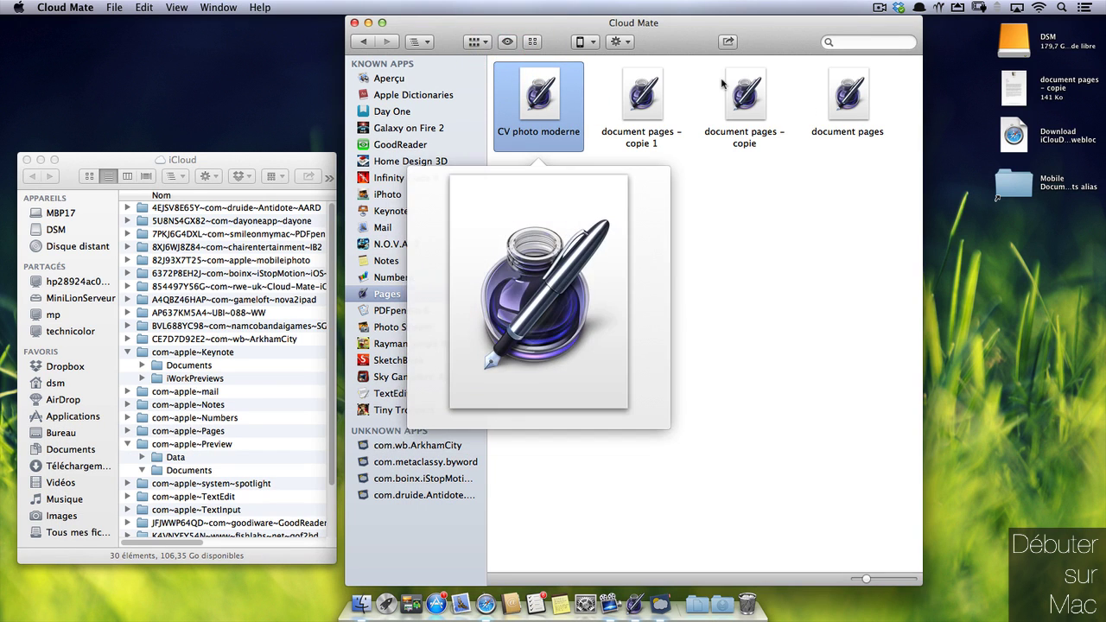
left_click(737, 190)
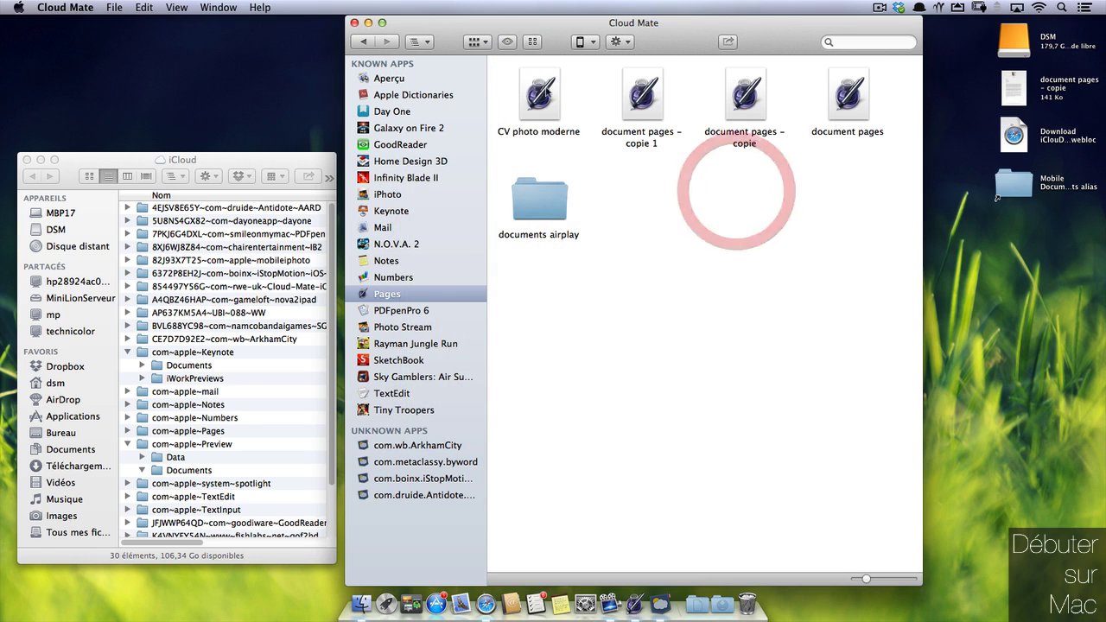
left_click(642, 113)
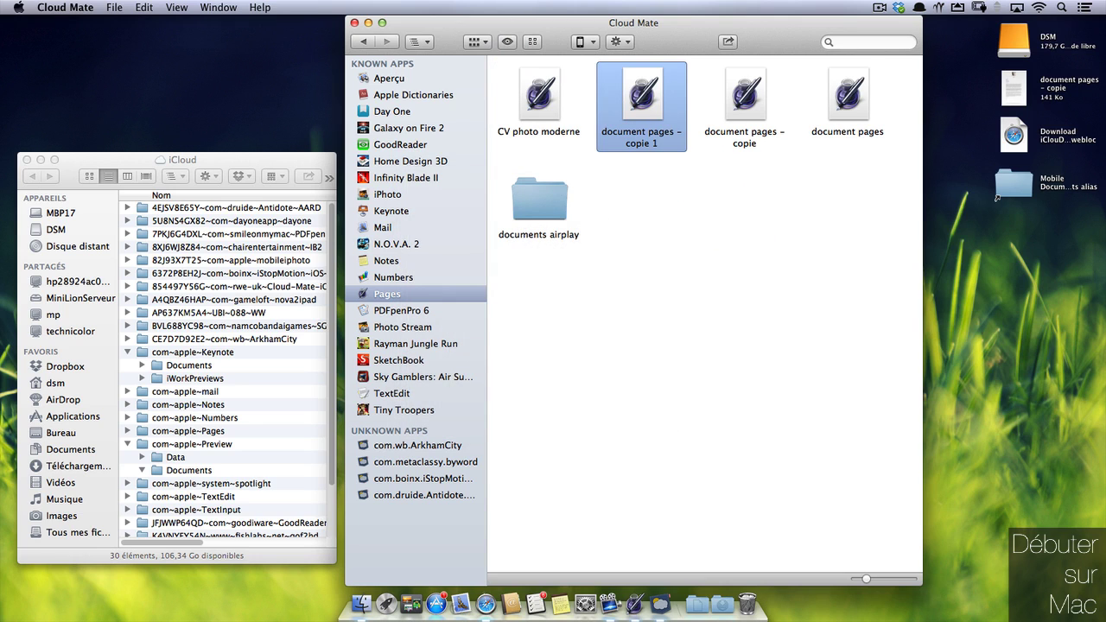
left_click(508, 41)
left_click(748, 99)
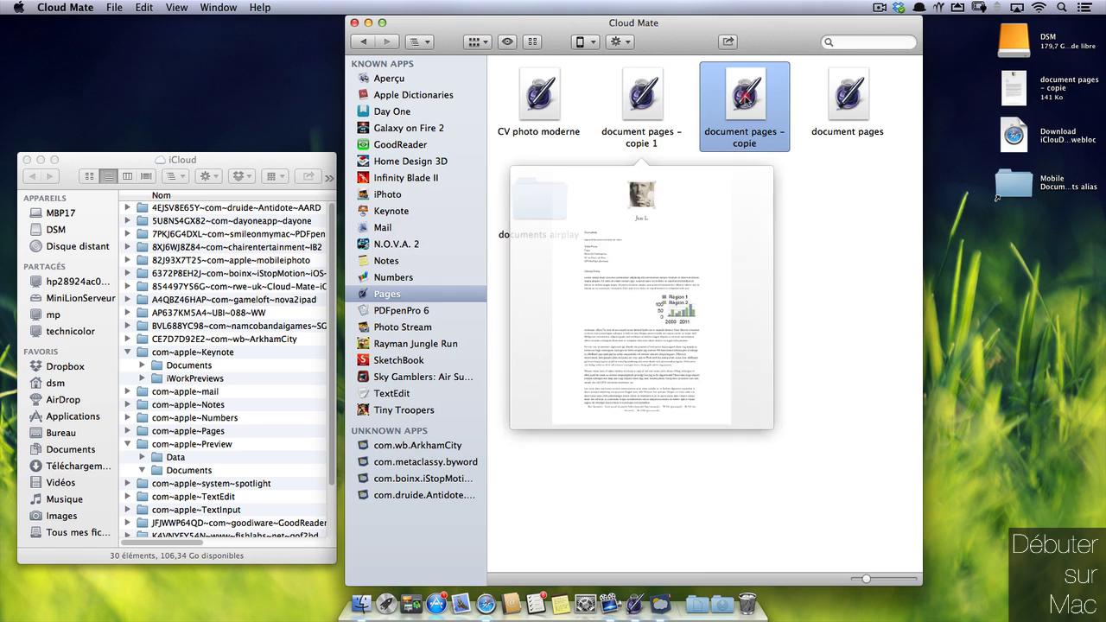
left_click(509, 42)
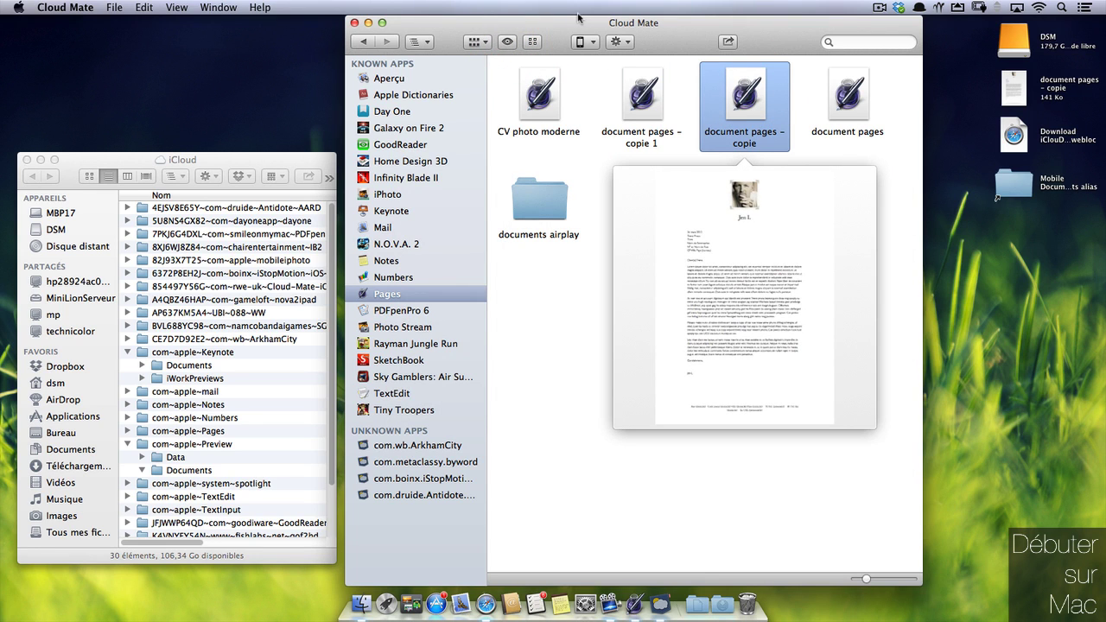
left_click(850, 111)
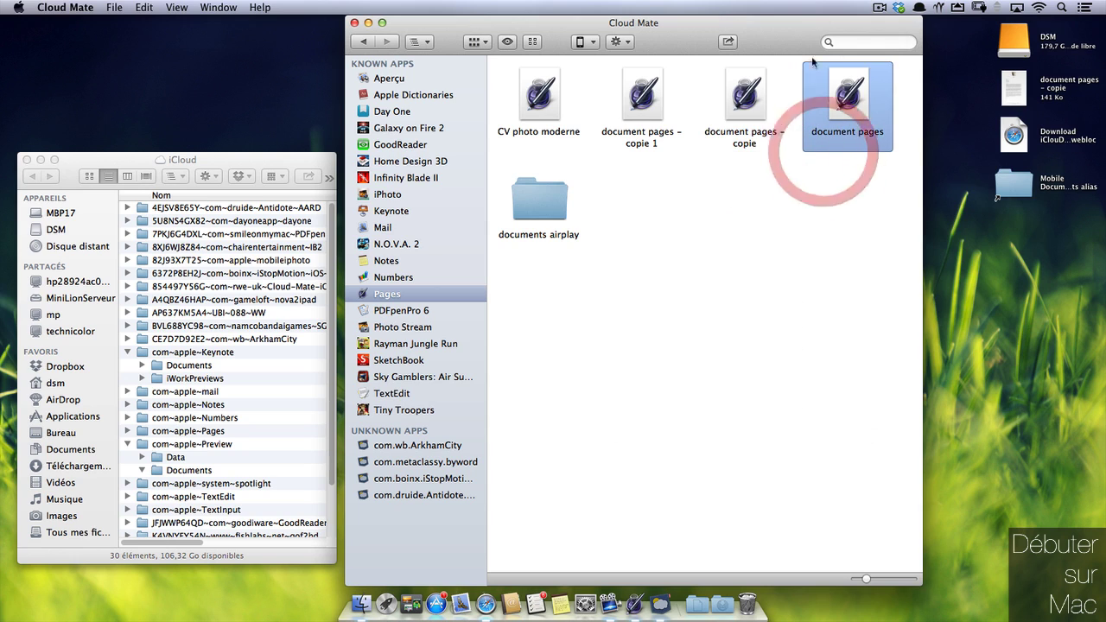
left_click(624, 60)
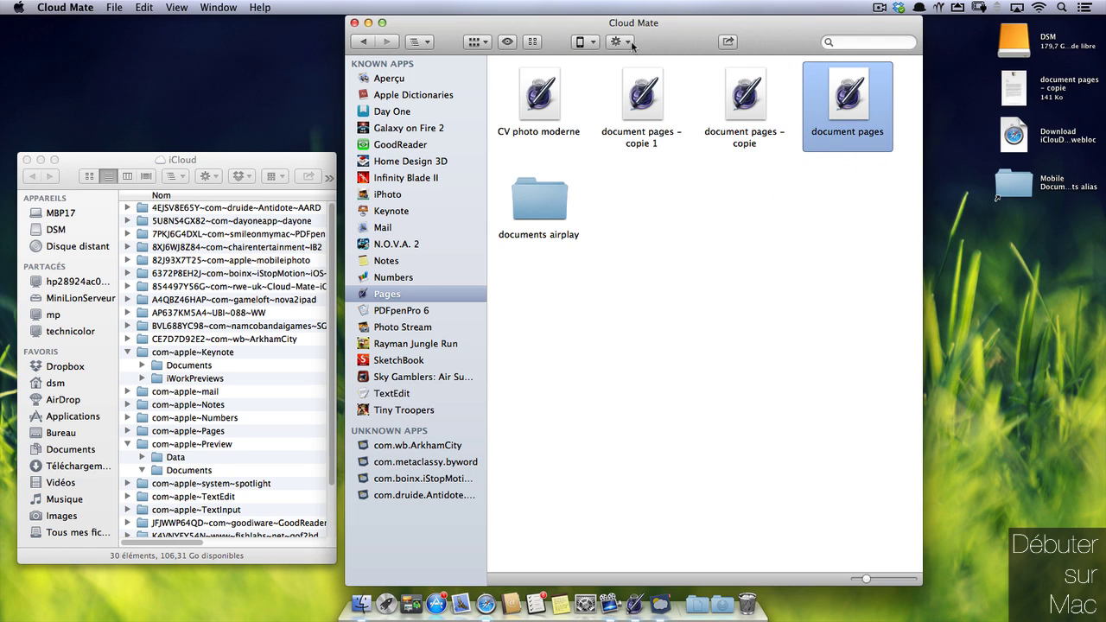
Create a new folder among the Pages documents in Cloud Mate and name it nouveau
left_click(629, 44)
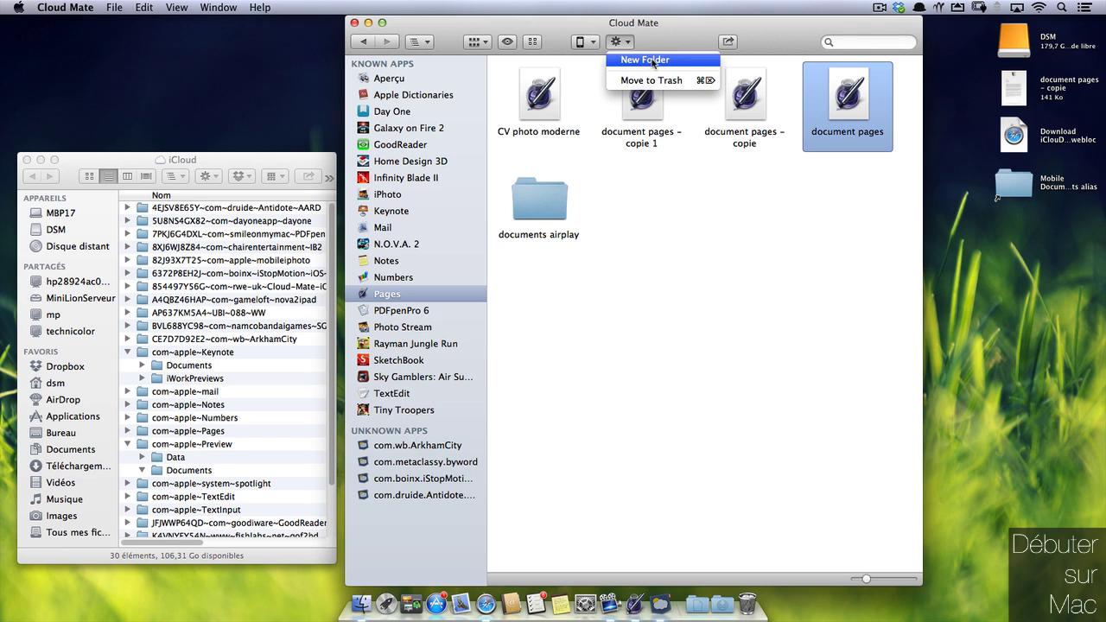
left_click(654, 61)
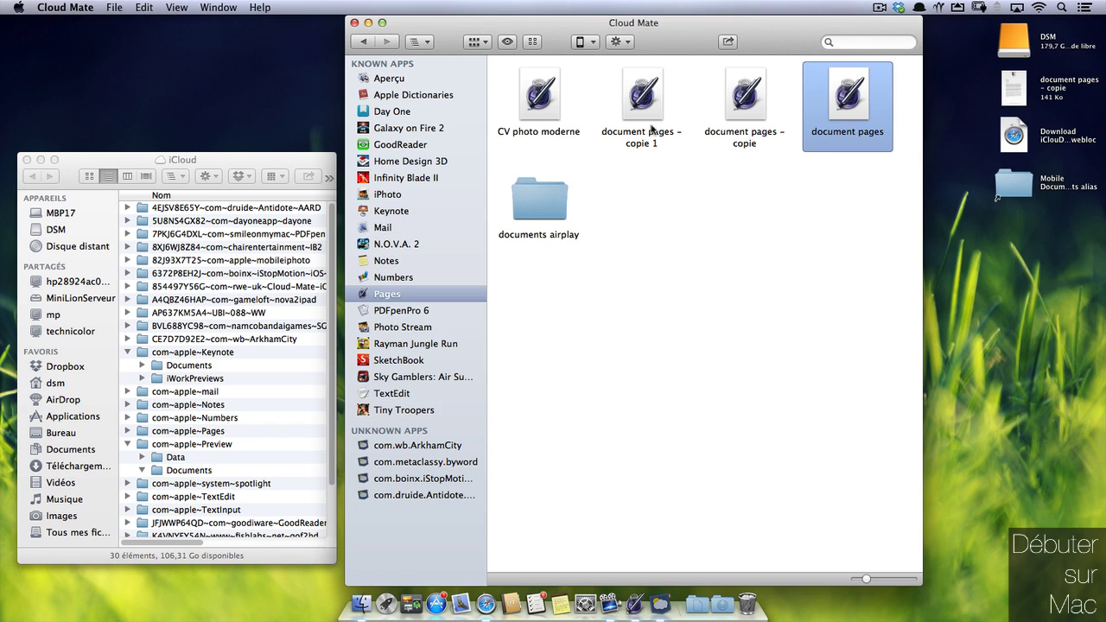
left_click(640, 233)
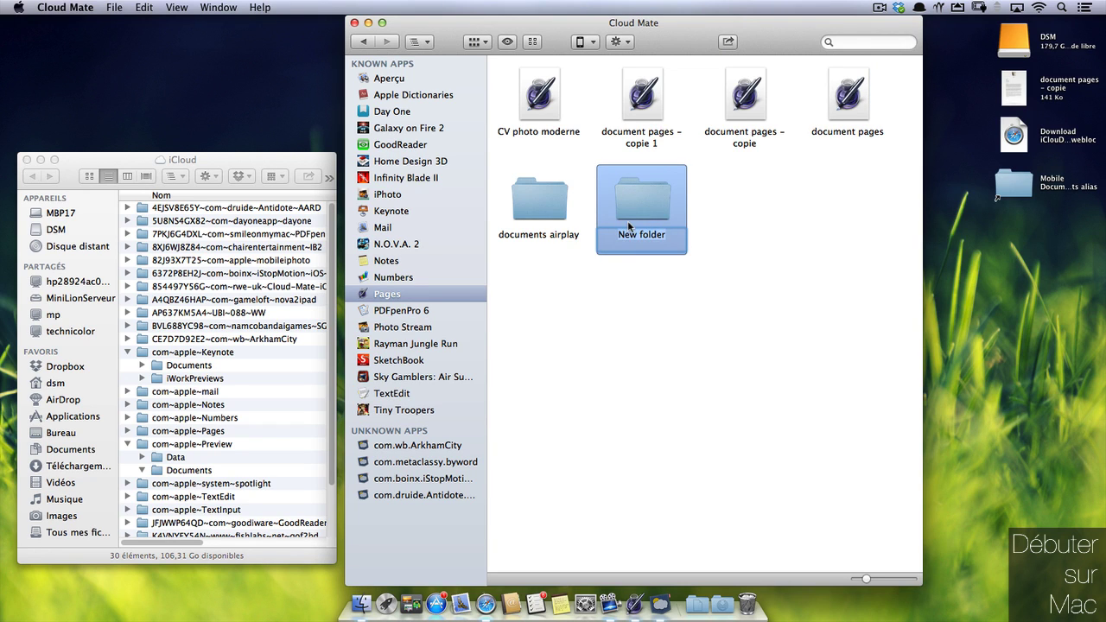
type("nouveau")
left_click(826, 280)
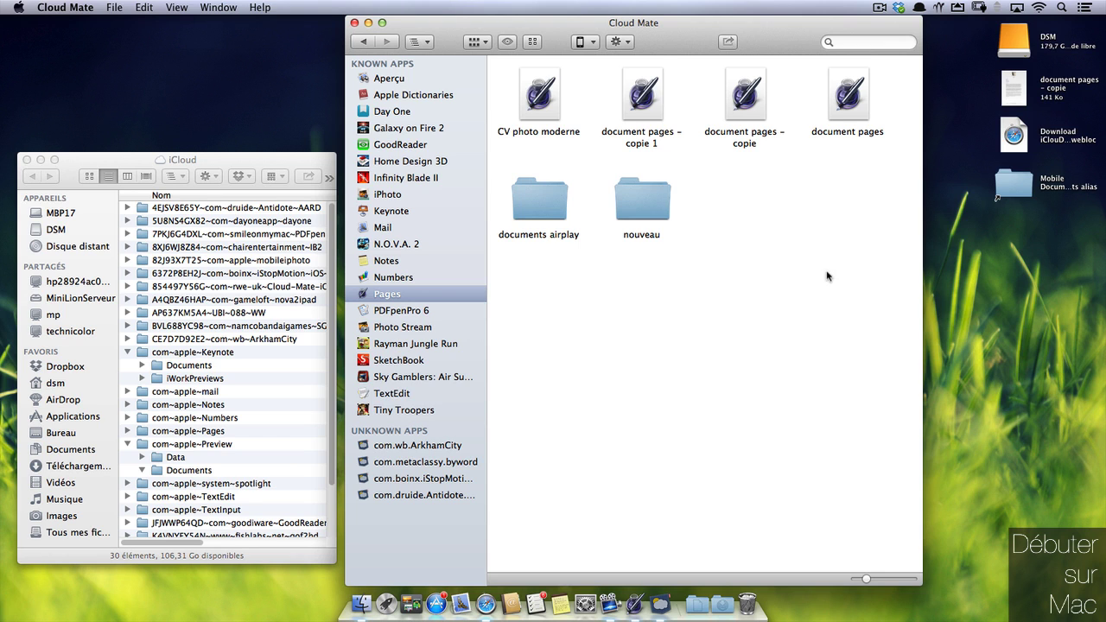
Place the Pages iCloud browser beside Cloud Mate, then move "document pages" into the nouveau folder and check it in Pages
left_click(629, 594)
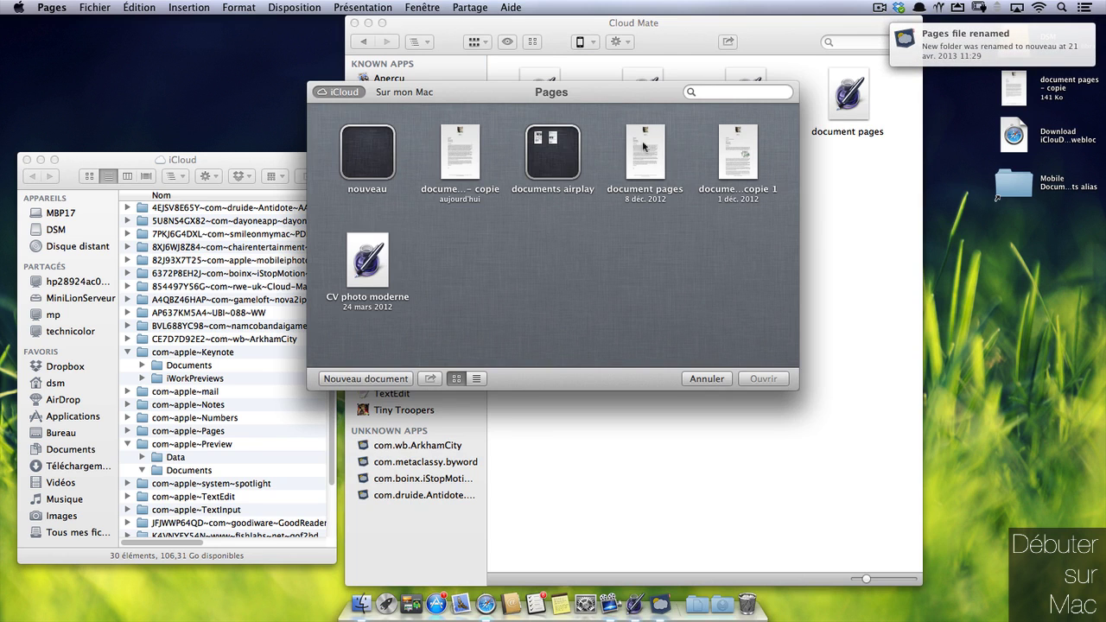
left_click_drag(638, 95, 342, 236)
left_click(856, 112)
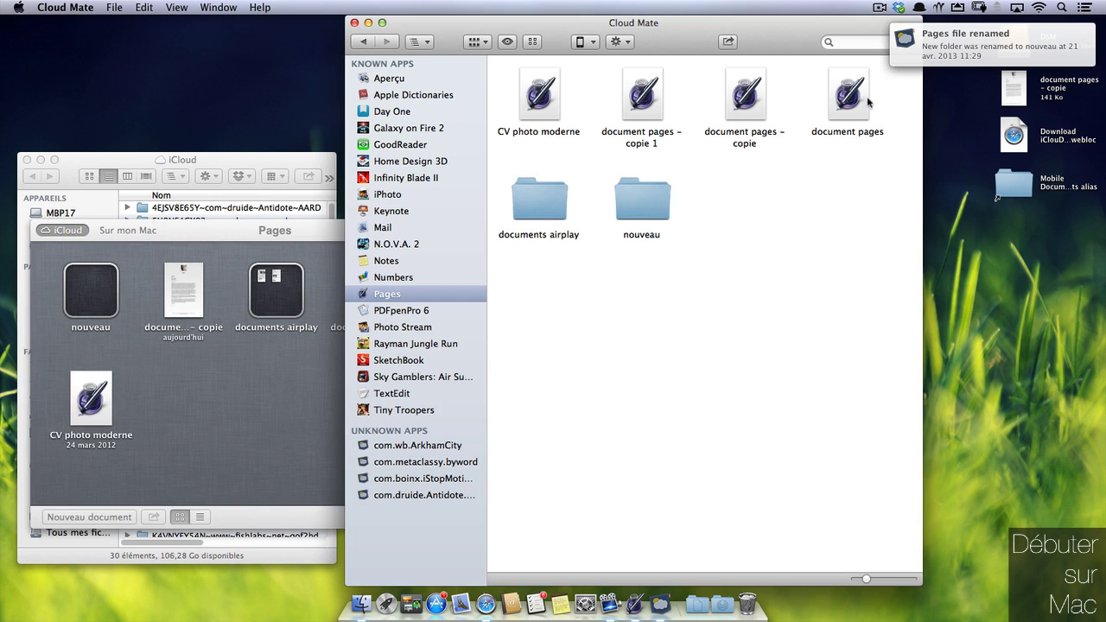
left_click(852, 108)
left_click_drag(852, 108, 641, 216)
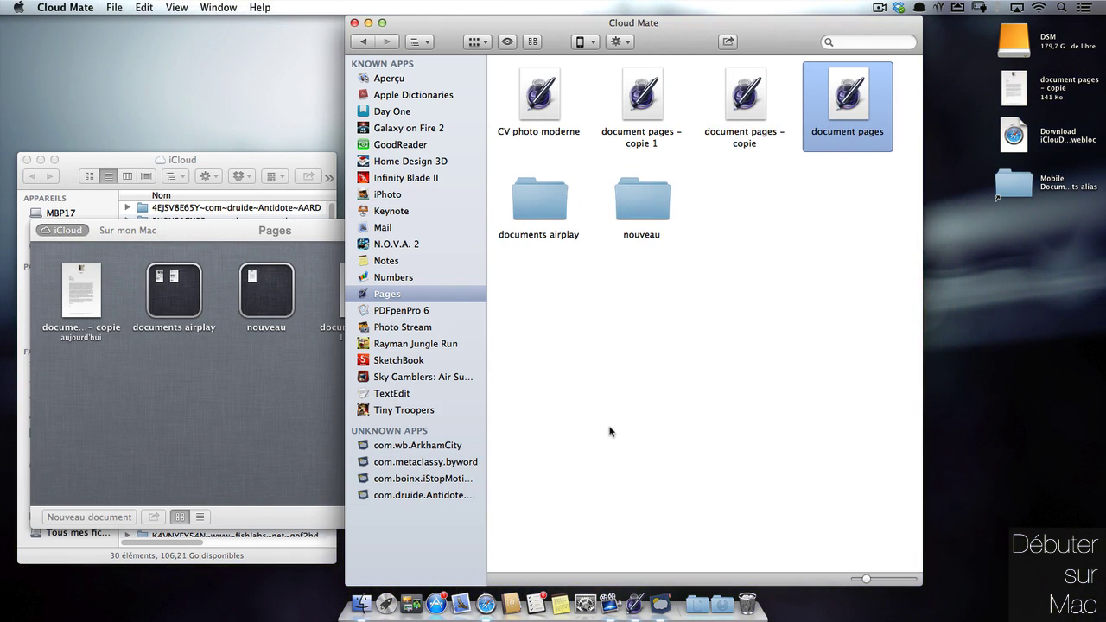
left_click(223, 389)
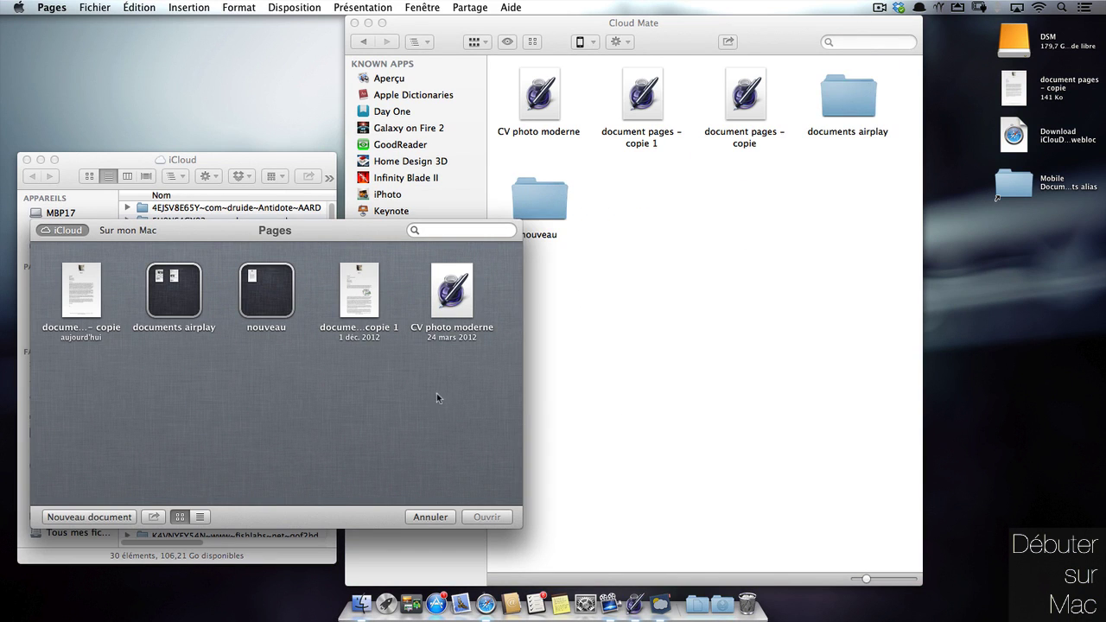
Copy "document pages - copie" from Cloud Mate to the desktop, keeping both versions
left_click(786, 270)
left_click_drag(745, 97, 993, 281)
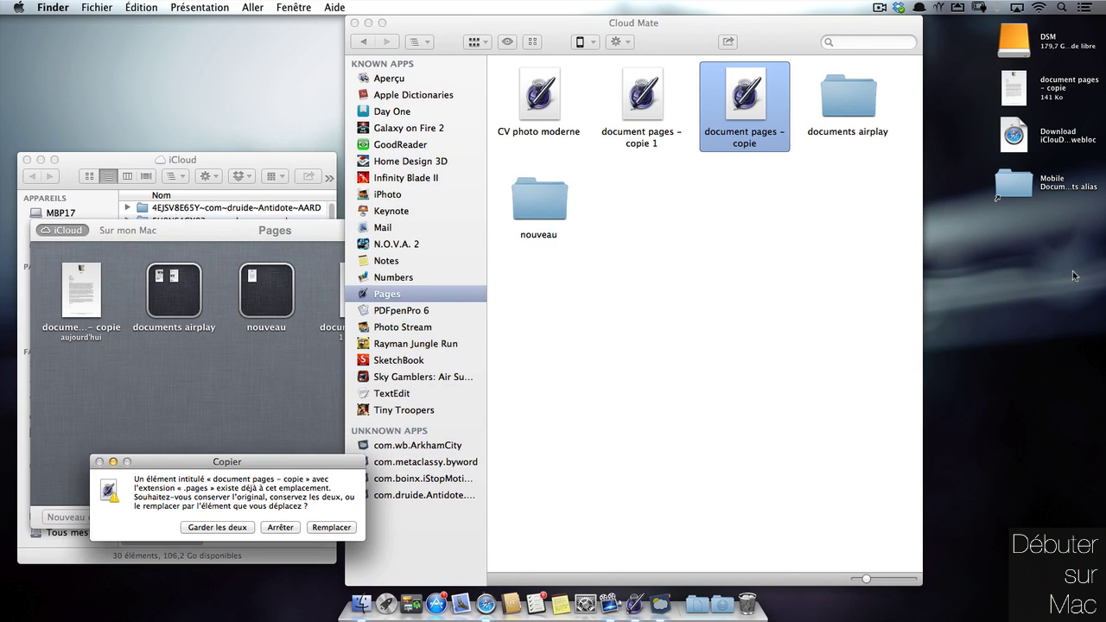
left_click(241, 528)
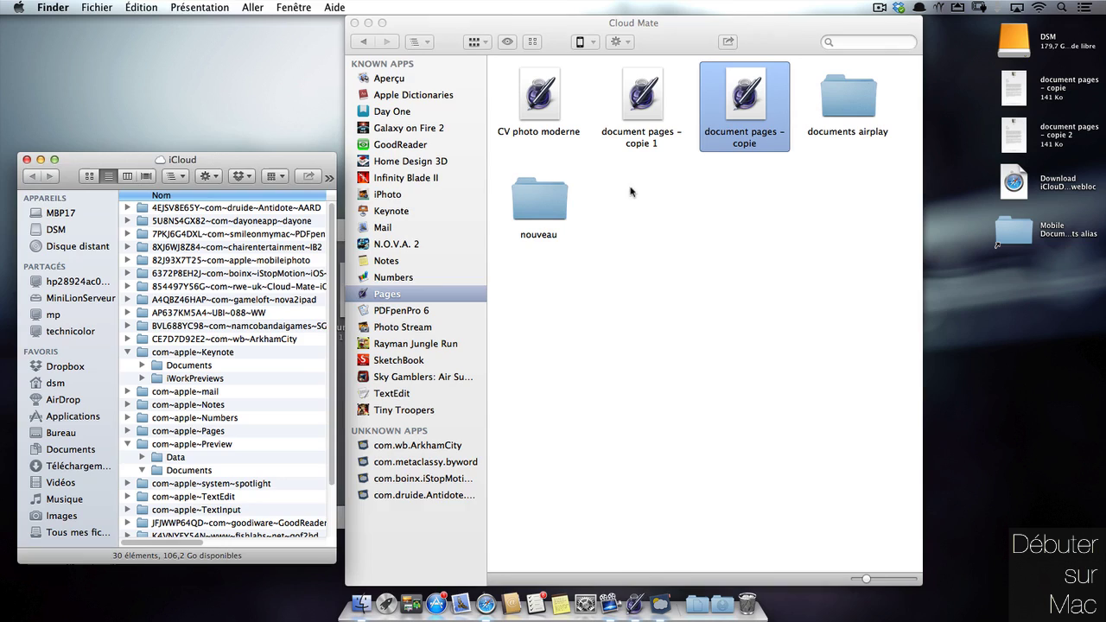
Move "document pages - copie" and "document pages - copie 2" from the desktop to the trash
left_click(622, 186)
left_click(641, 91)
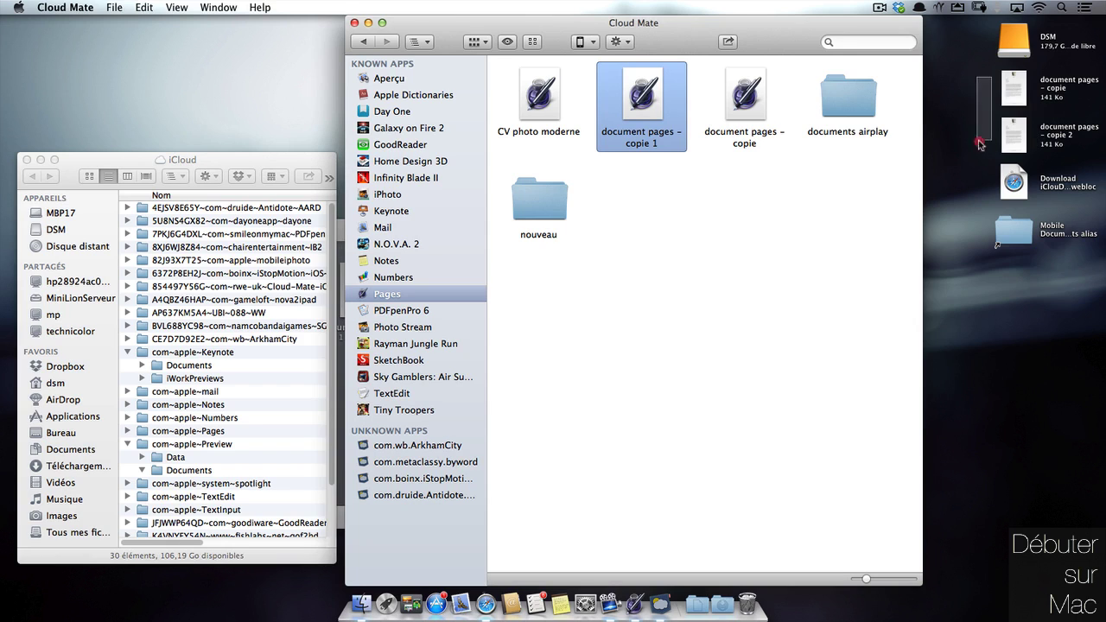
left_click_drag(993, 92, 1034, 135)
key("super+BackSpace")
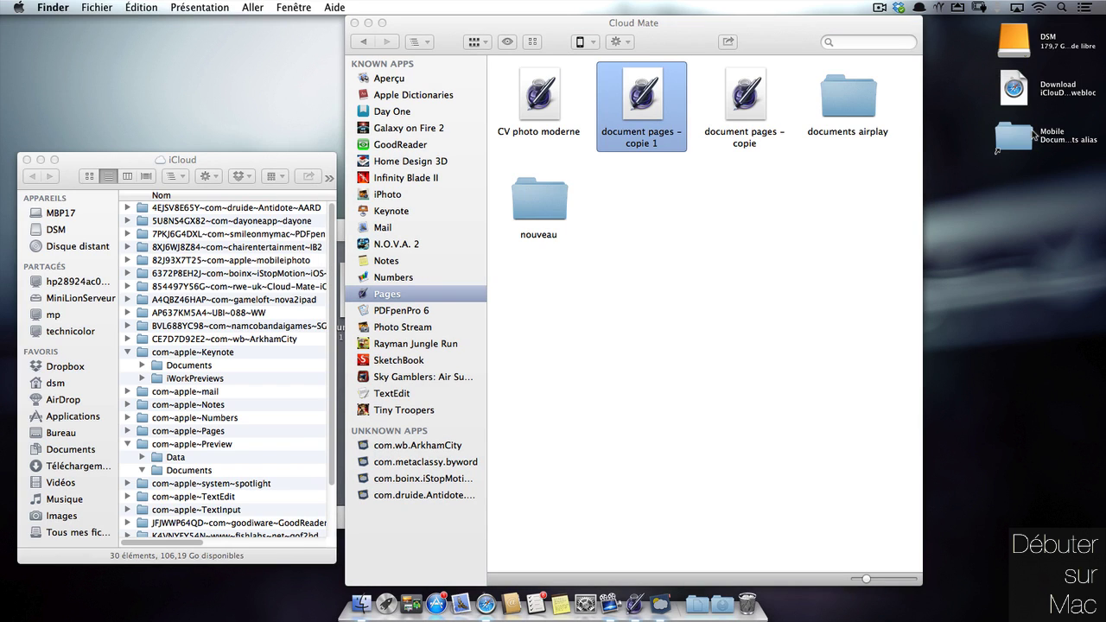
Copy the nouveau folder from Cloud Mate to the desktop, check its contents in Finder, and close that window
left_click(703, 302)
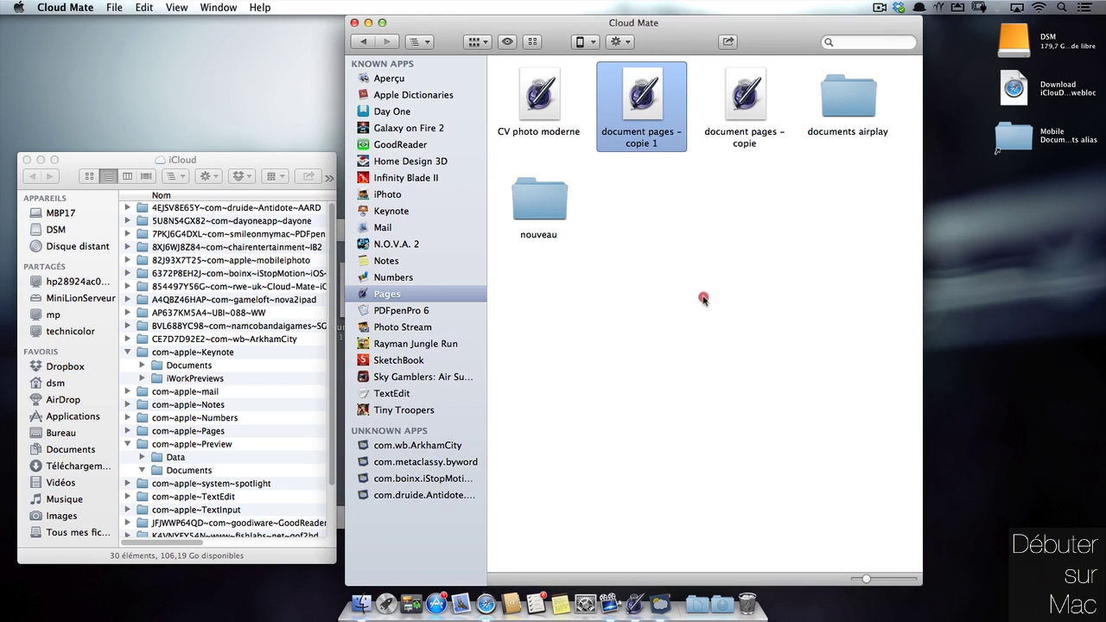
left_click(542, 205)
left_click_drag(541, 206, 1045, 235)
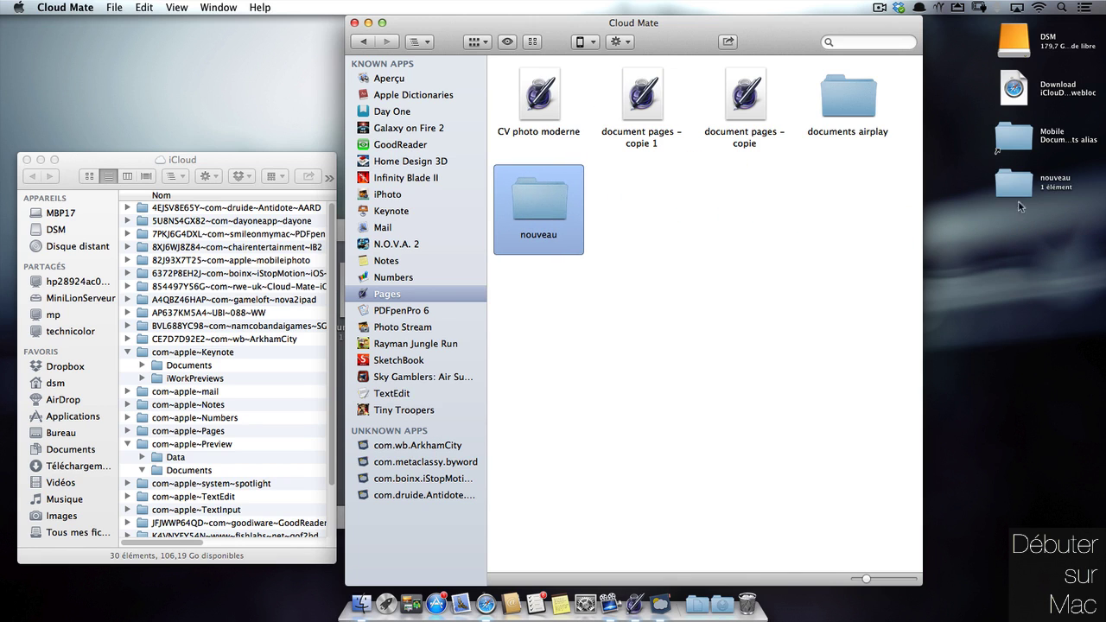
double_click(1017, 185)
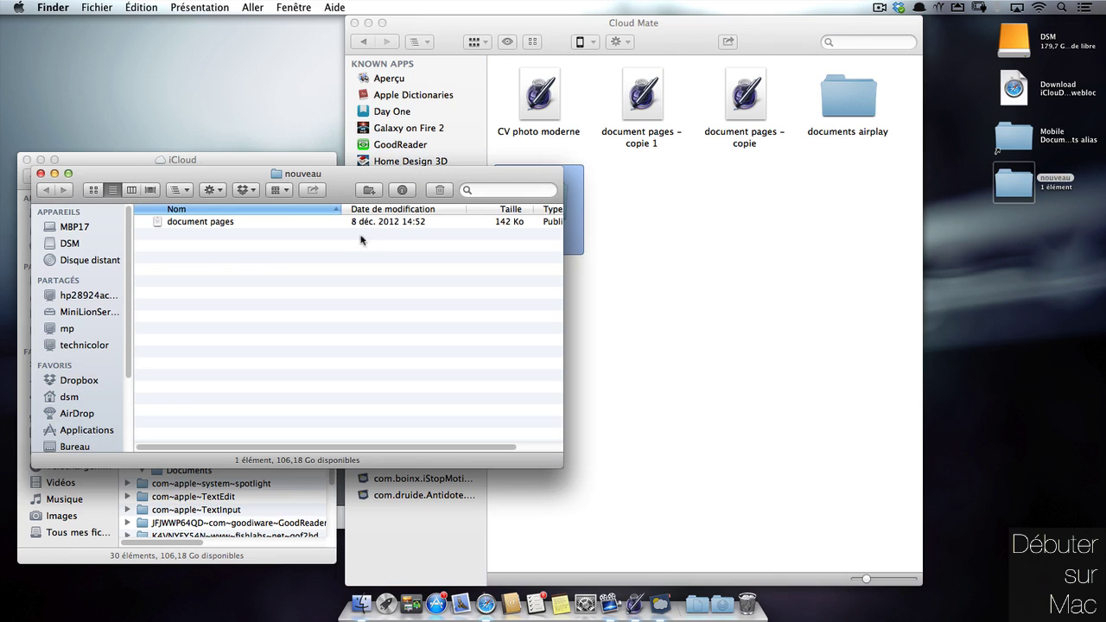
left_click(42, 173)
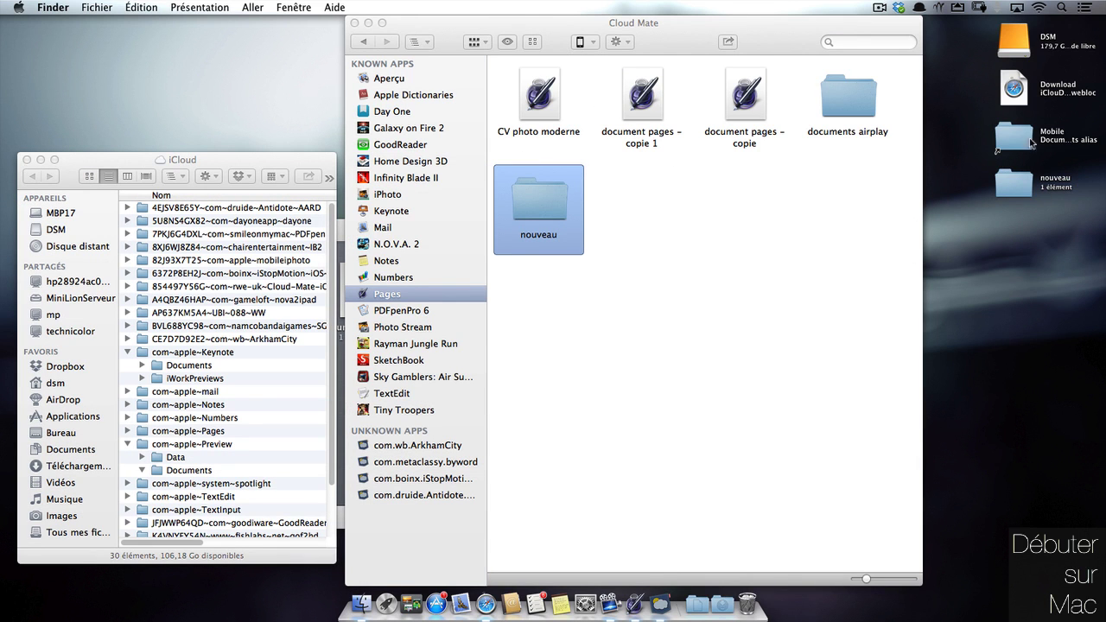
Create an untitled folder on the desktop and put two screenshots into the desktop's nouveau folder
right_click(1026, 252)
left_click(1012, 250)
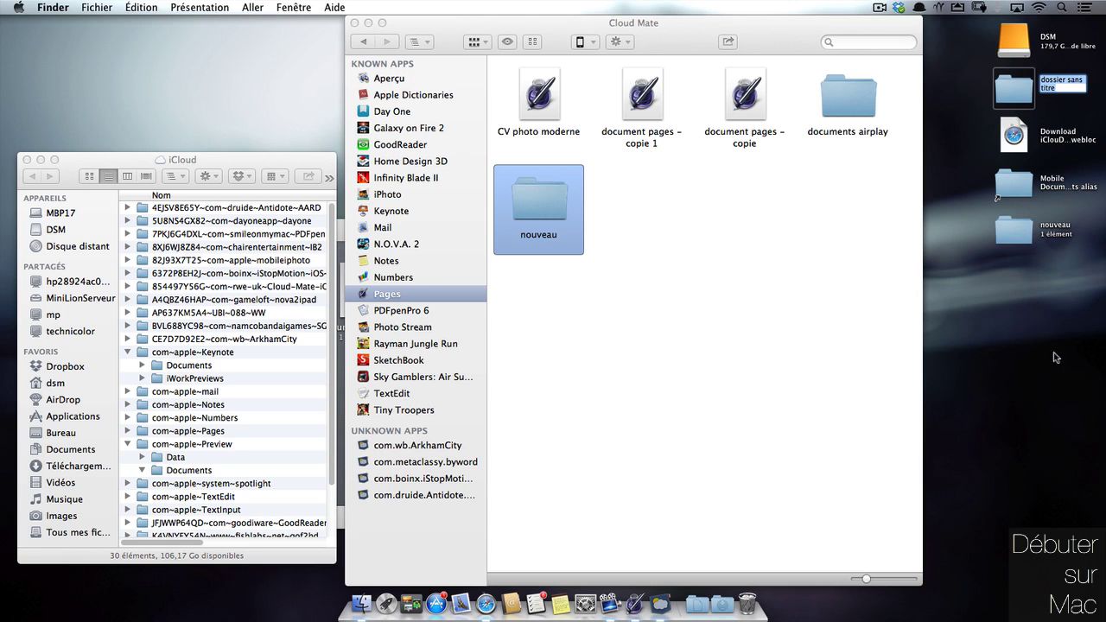
left_click_drag(1035, 133, 1024, 322)
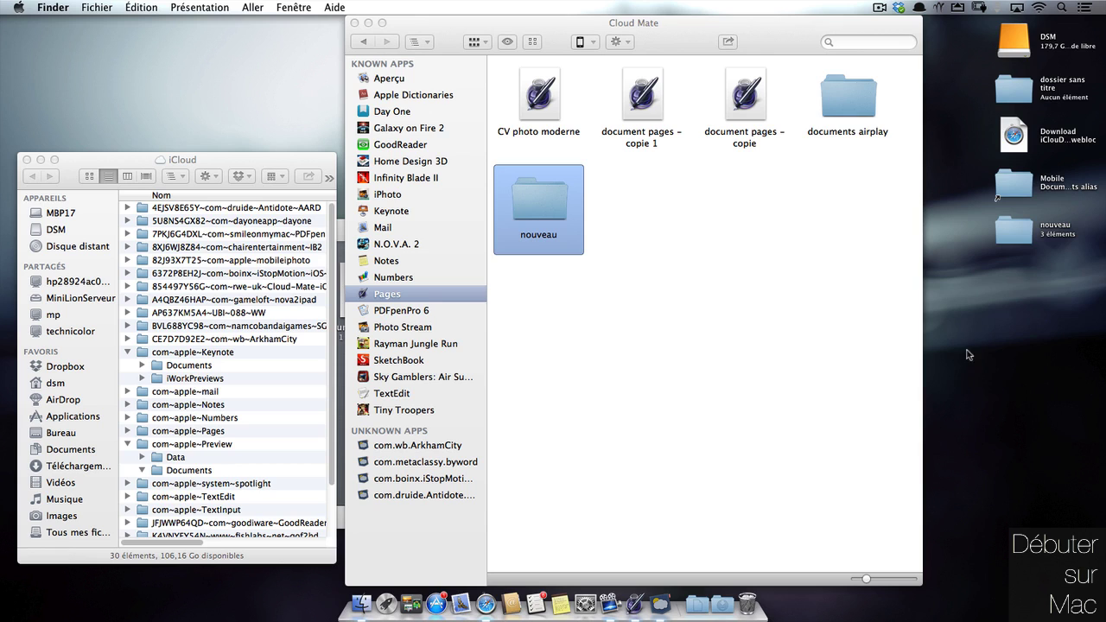
left_click(1004, 372)
Copy the desktop's nouveau folder into GoodReader's storage in Cloud Mate, check its contents, and return to the parent level
left_click(434, 147)
left_click(434, 145)
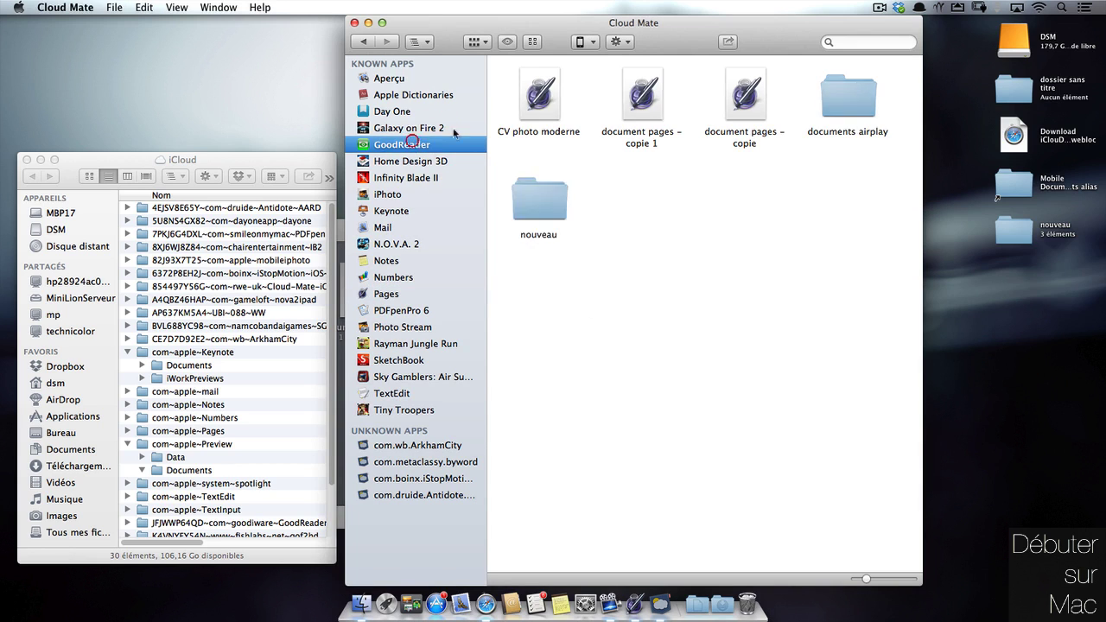
left_click_drag(1011, 229, 548, 104)
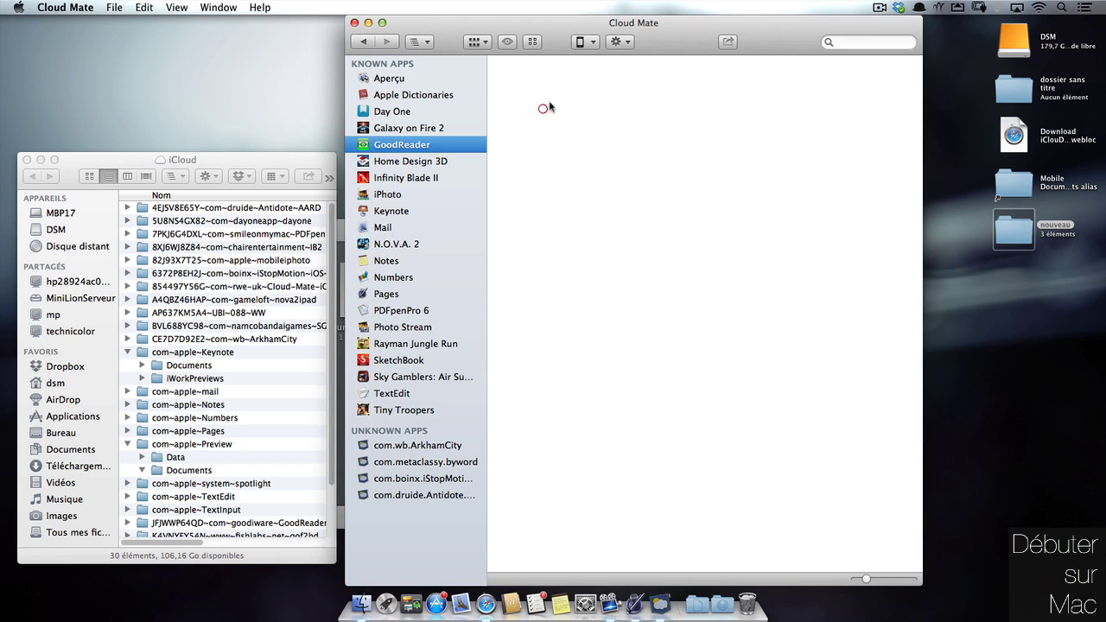
left_click(570, 207)
left_click(361, 145)
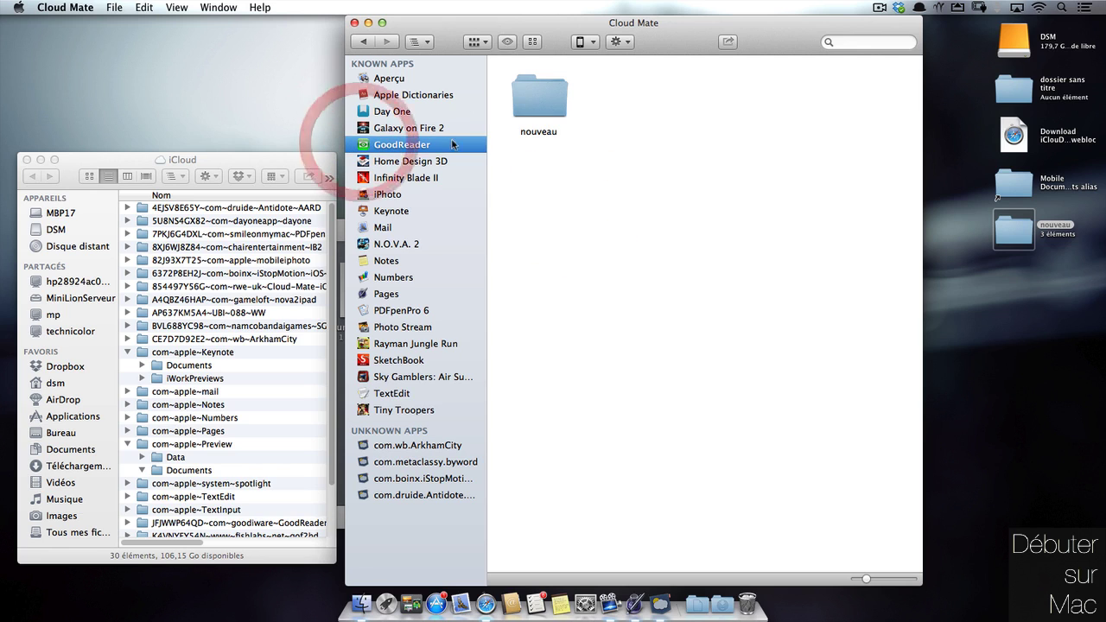
double_click(554, 96)
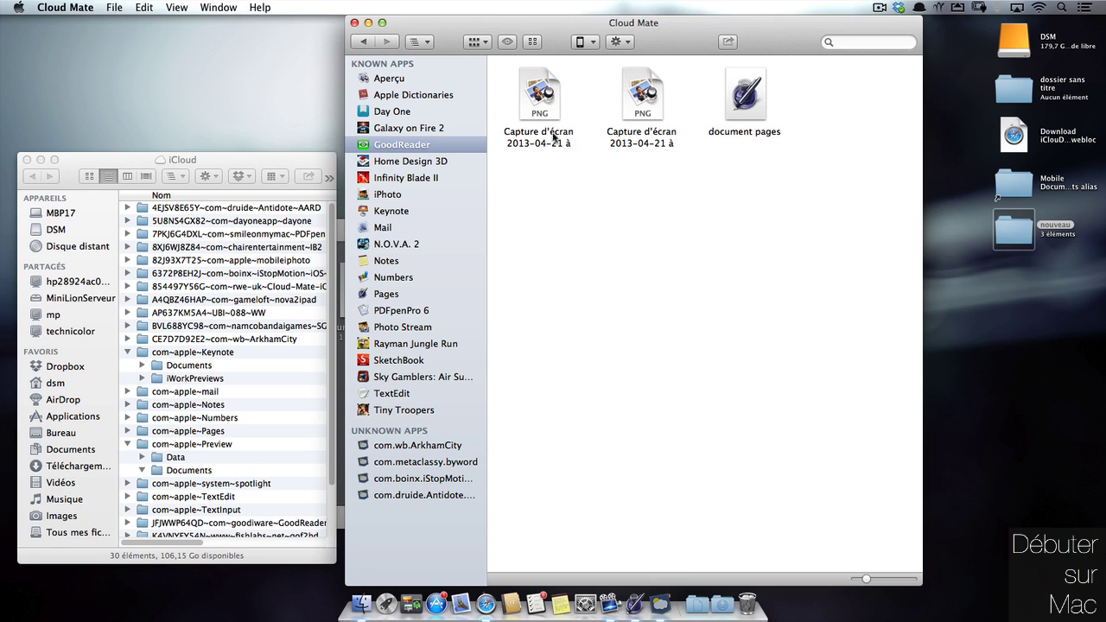
left_click(364, 41)
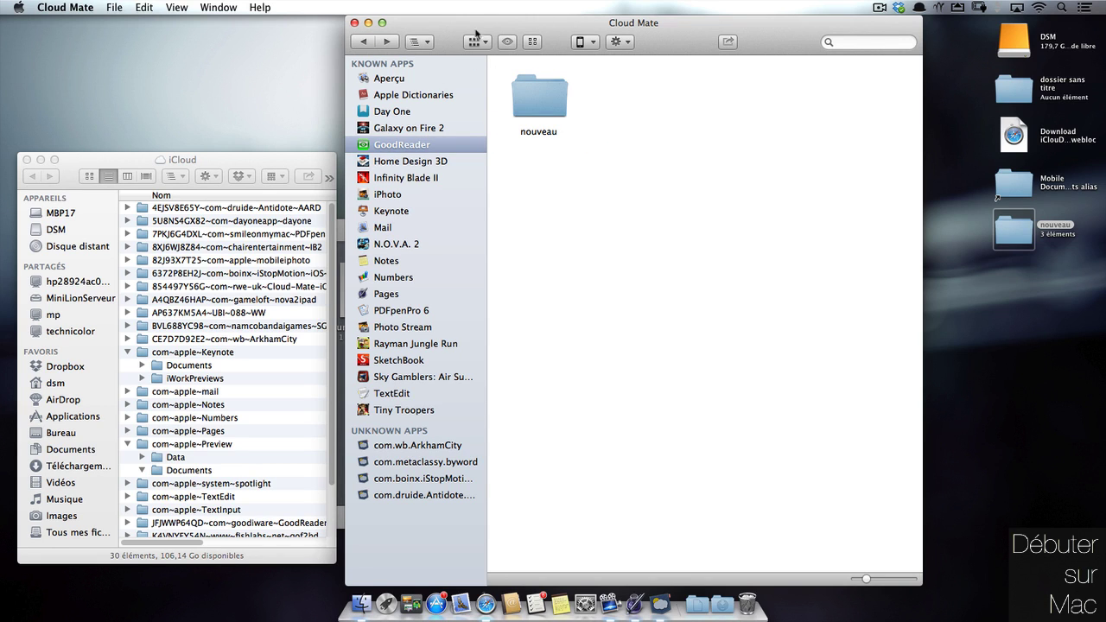
Shift the Cloud Mate window slightly and look at the available sort options without changing the order
left_click_drag(463, 29, 474, 30)
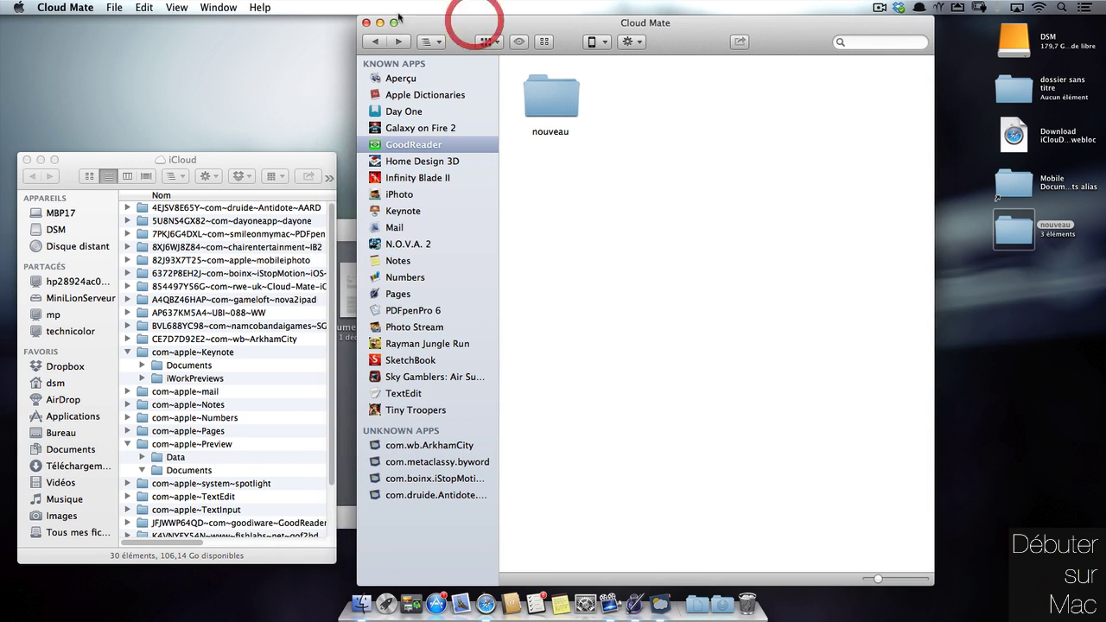
left_click(499, 43)
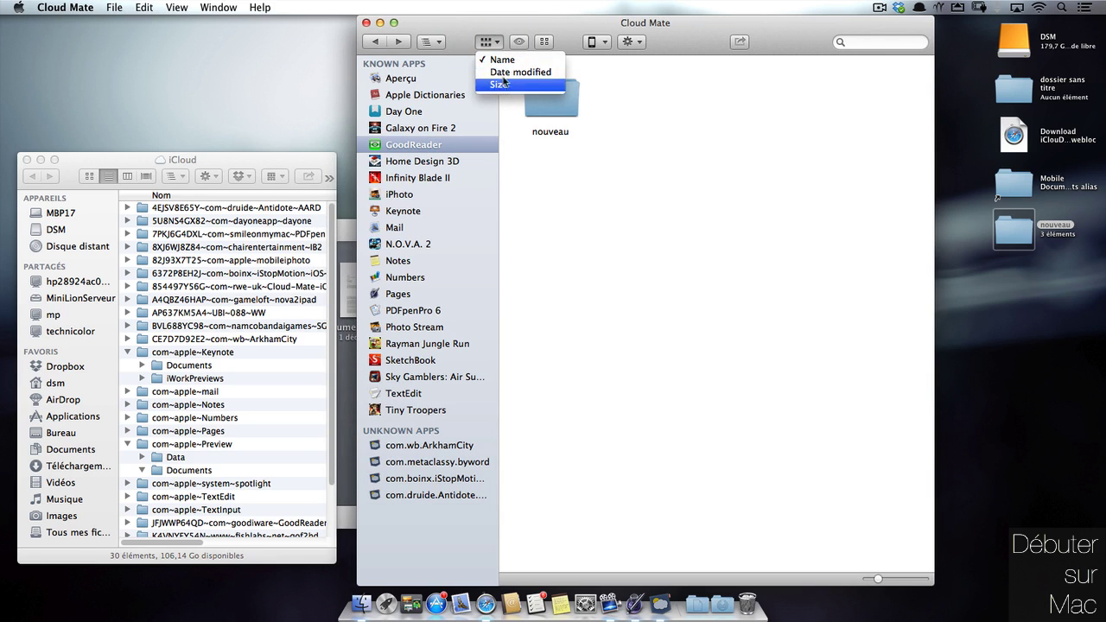
left_click(498, 44)
Reveal GoodReader's iCloud storage in Finder, position the new window over Cloud Mate, and expand nouveau to view its files
left_click(545, 41)
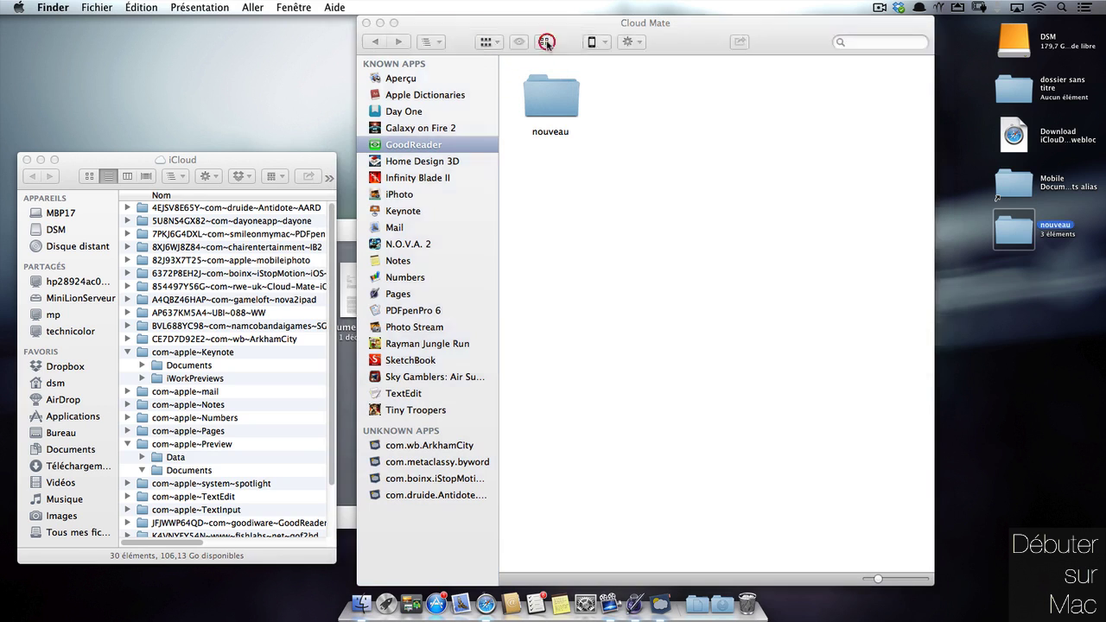
left_click_drag(562, 41, 551, 274)
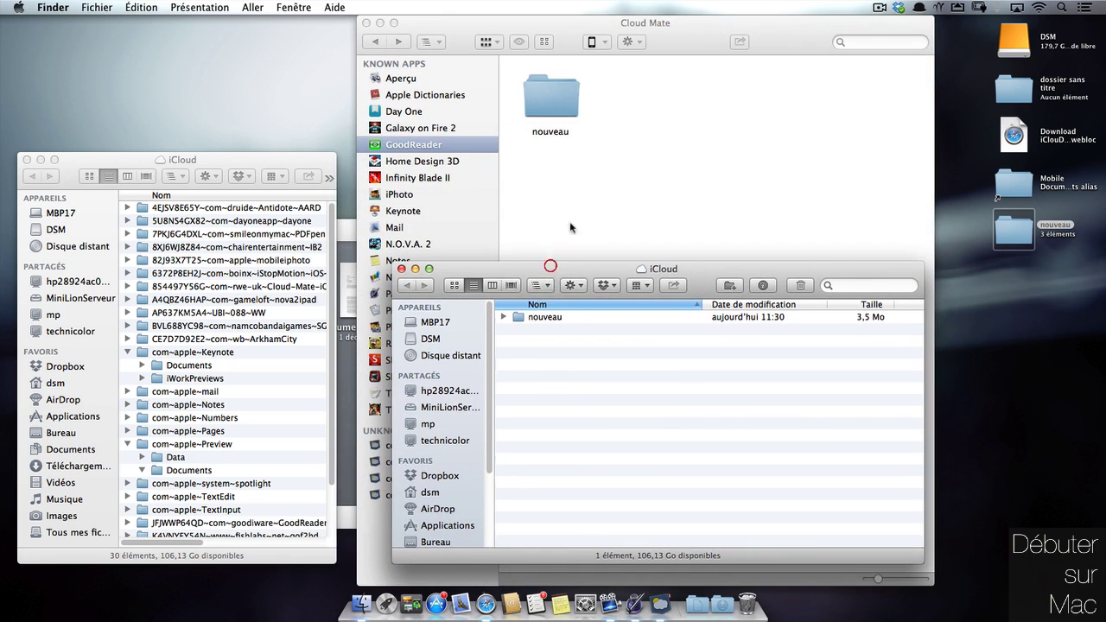
left_click(504, 318)
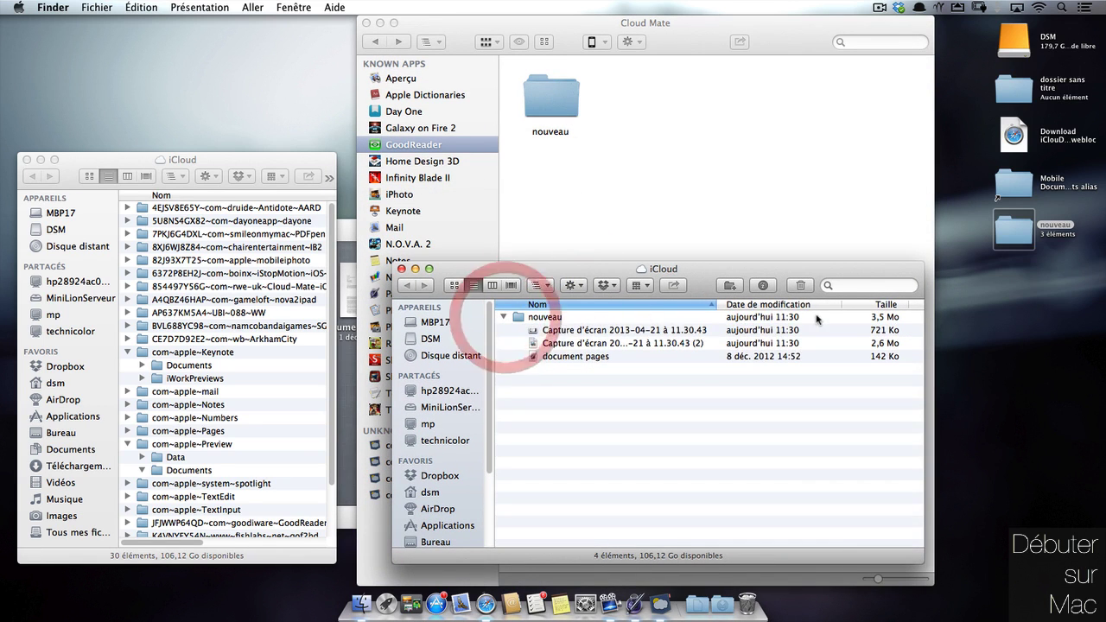
left_click(505, 318)
left_click_drag(726, 274, 725, 267)
left_click(502, 310)
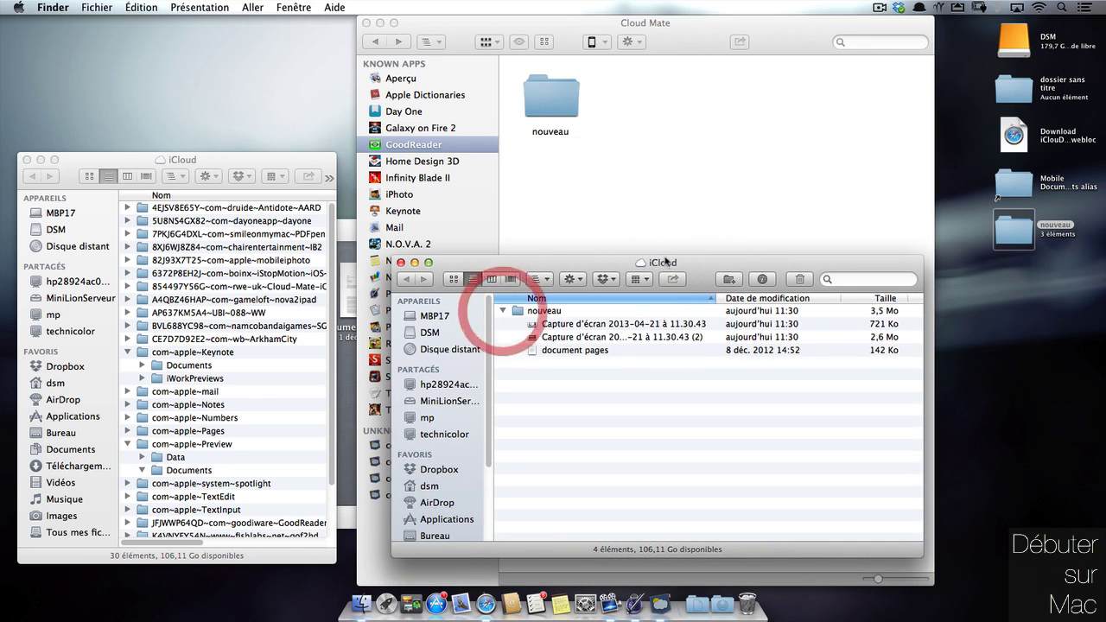
Look at the Finder actions offered for "Capture d'écran 2013-04-21 à 11.30.43", including opening it with another application
left_click(596, 324)
right_click(626, 324)
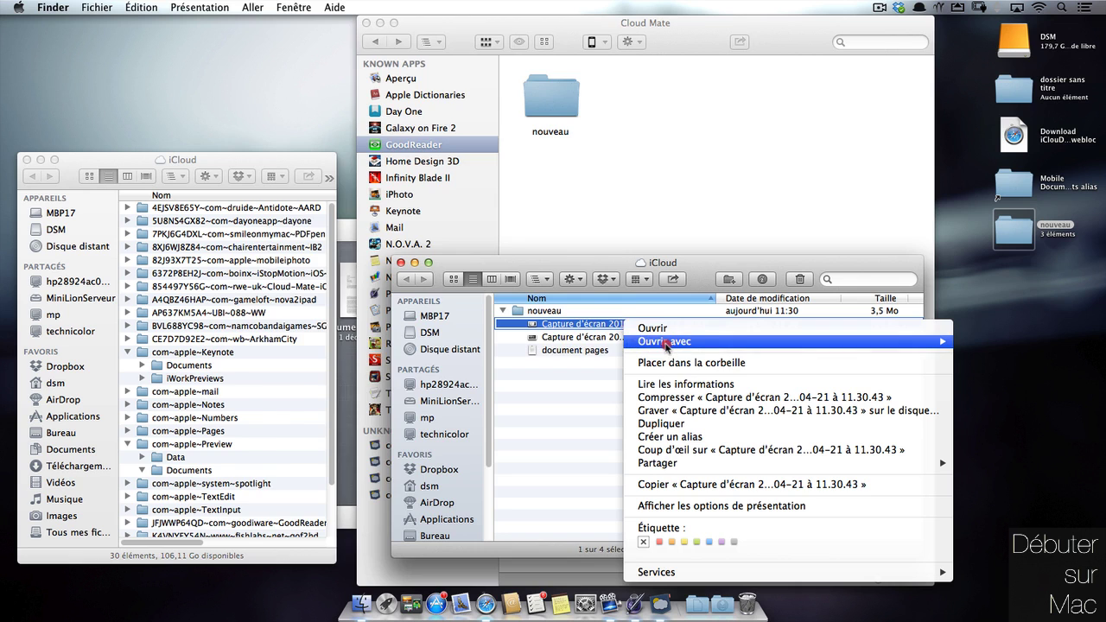
left_click(807, 173)
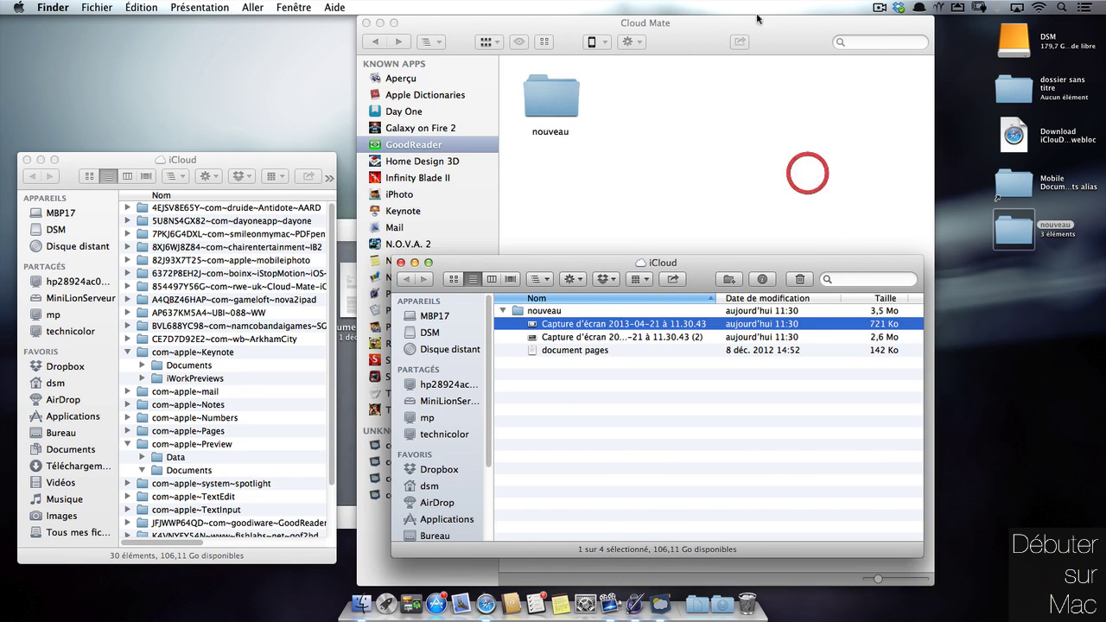
Review the action and sharing options for GoodReader's nouveau folder in Cloud Mate, then open the folder
left_click(579, 86)
left_click(625, 42)
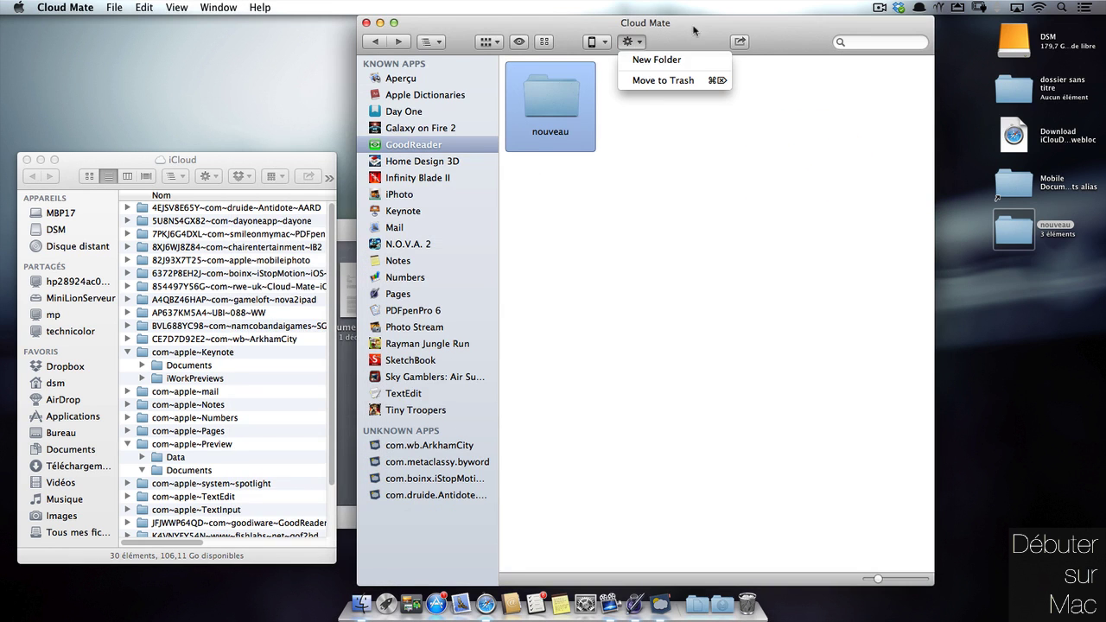
left_click(712, 83)
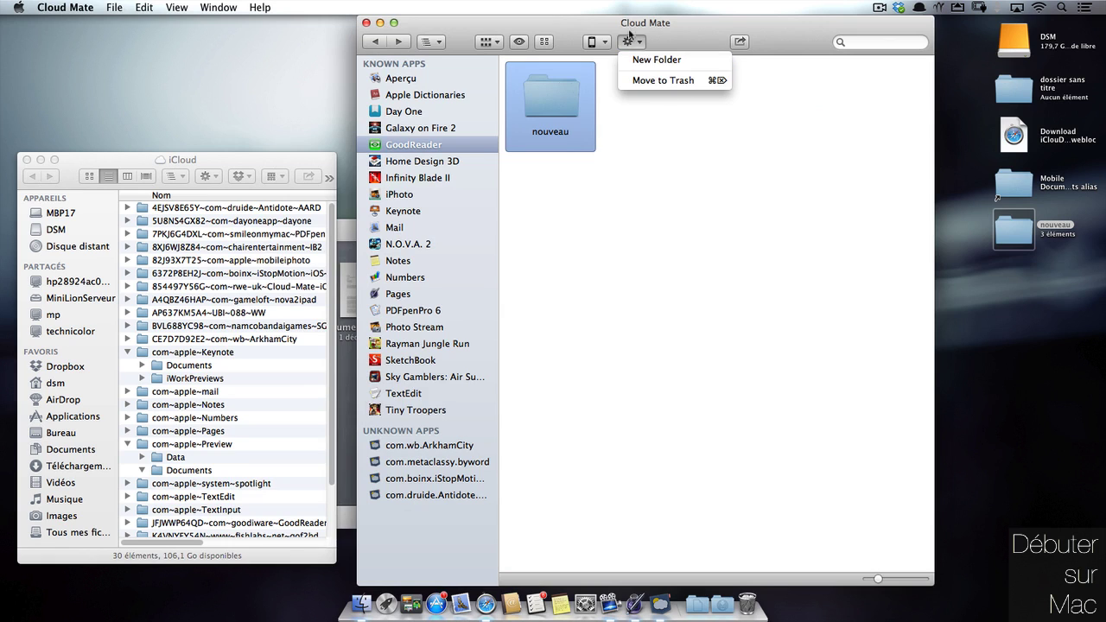
left_click(741, 43)
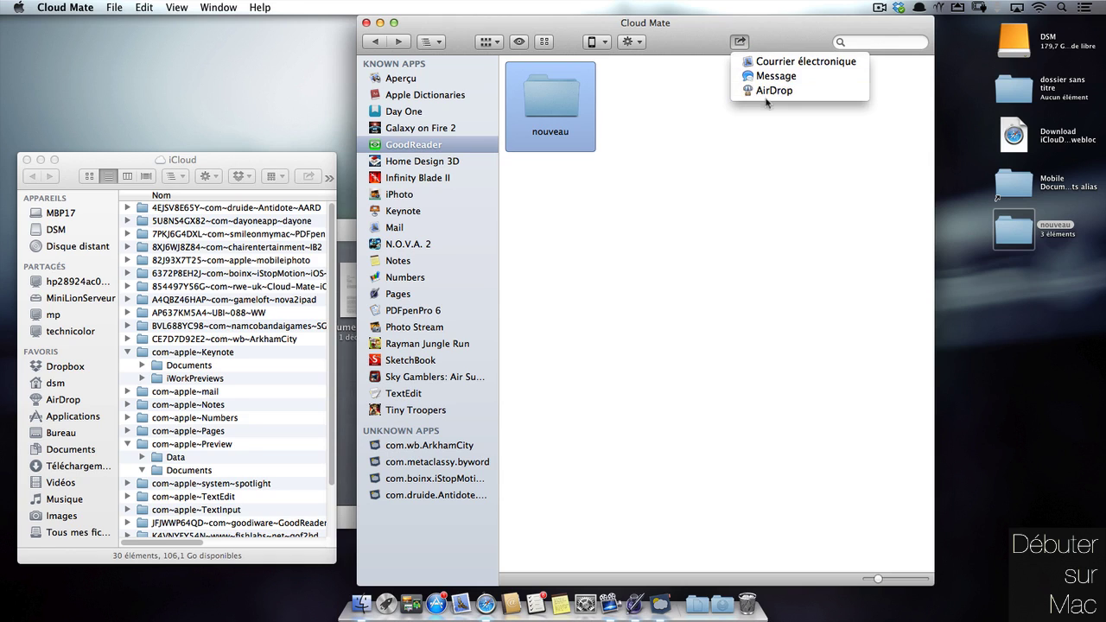
left_click(605, 168)
left_click(559, 101)
double_click(559, 101)
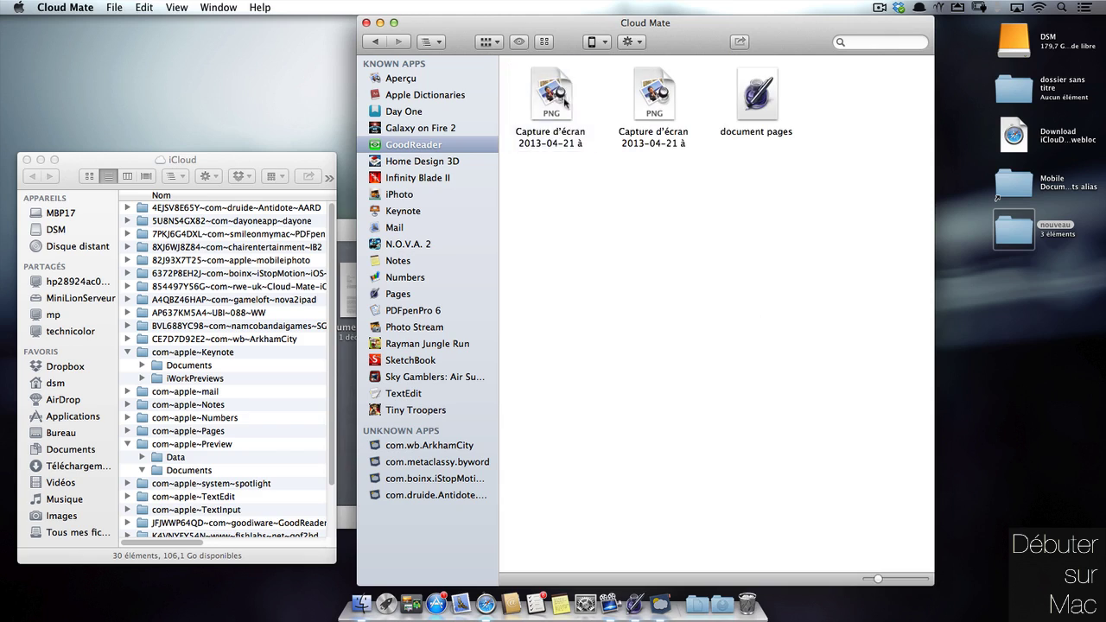
Review the sharing options for the first screenshot in GoodReader's nouveau folder and the device action Rebuild Sync Files, without applying any
left_click(740, 42)
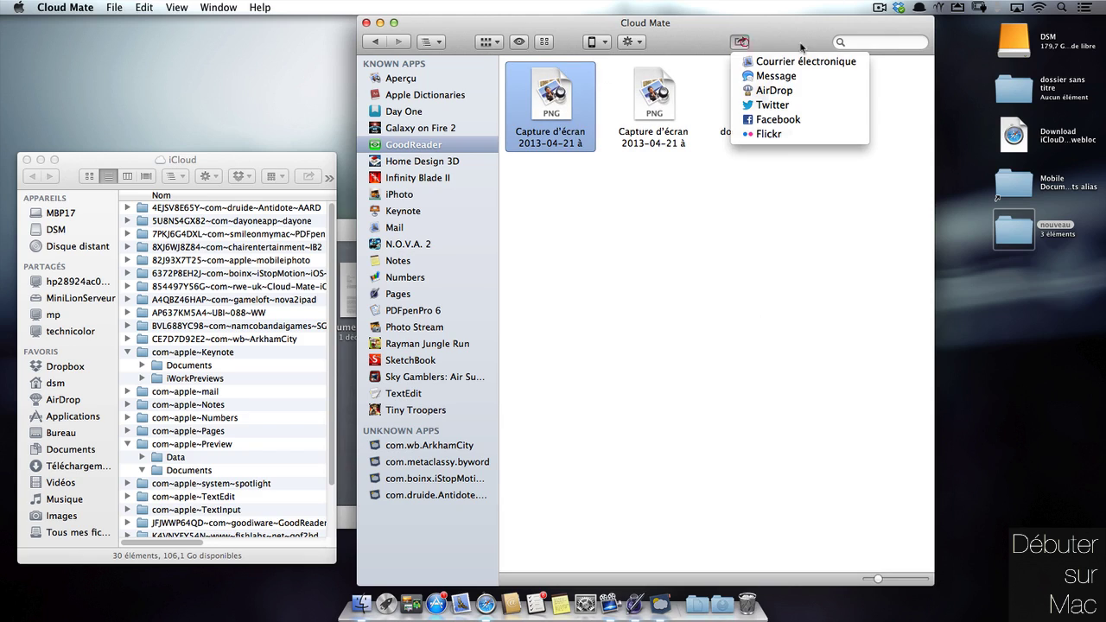
left_click(795, 78)
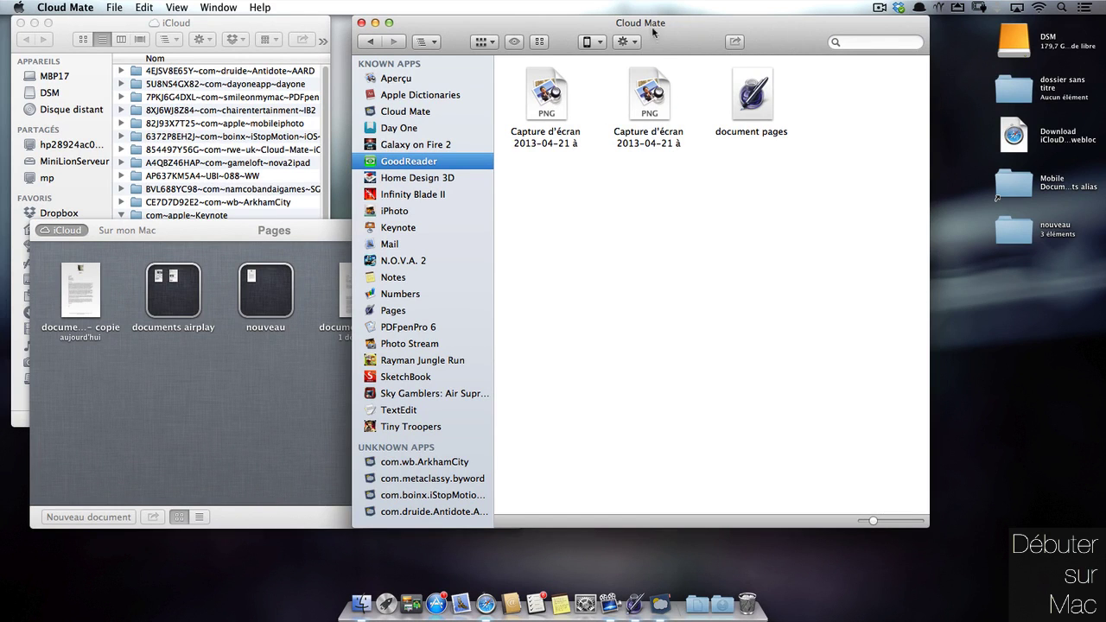
left_click(630, 42)
left_click(592, 42)
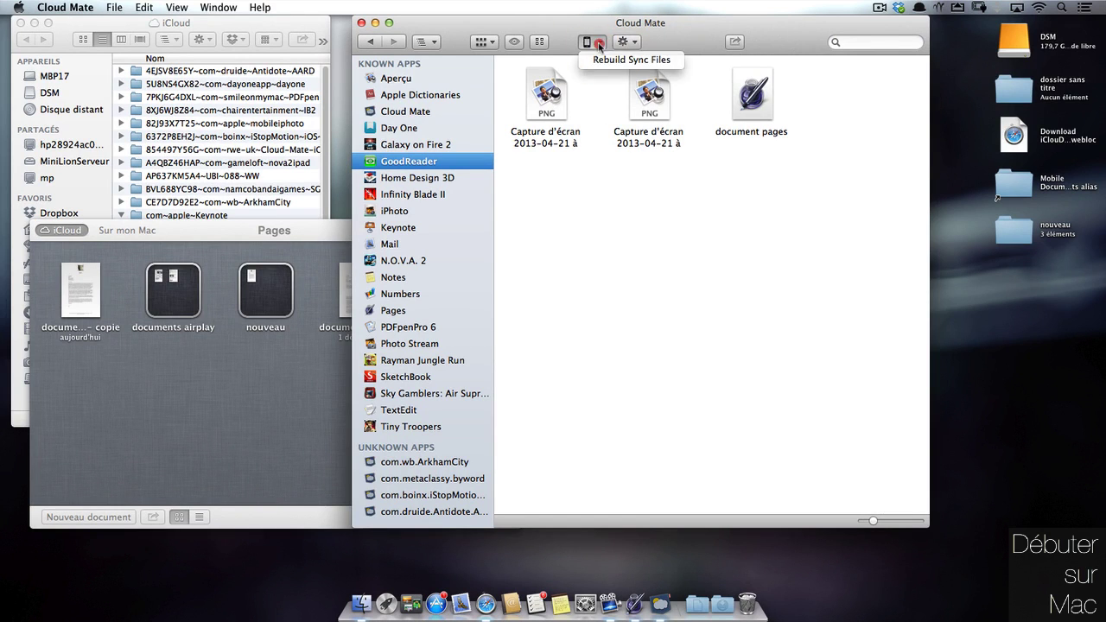
left_click(594, 45)
View the files of GoodReader's nouveau folder in Finder and open the available actions for "Capture d'écran 2013-04-21 à 11.30.43"
left_click(541, 43)
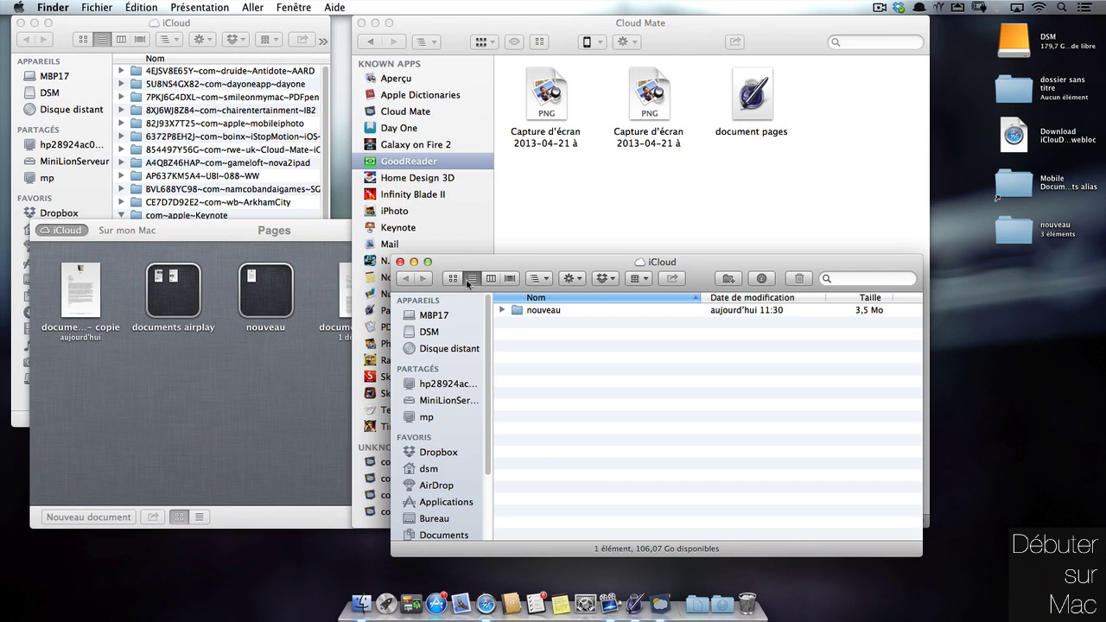
left_click(501, 311)
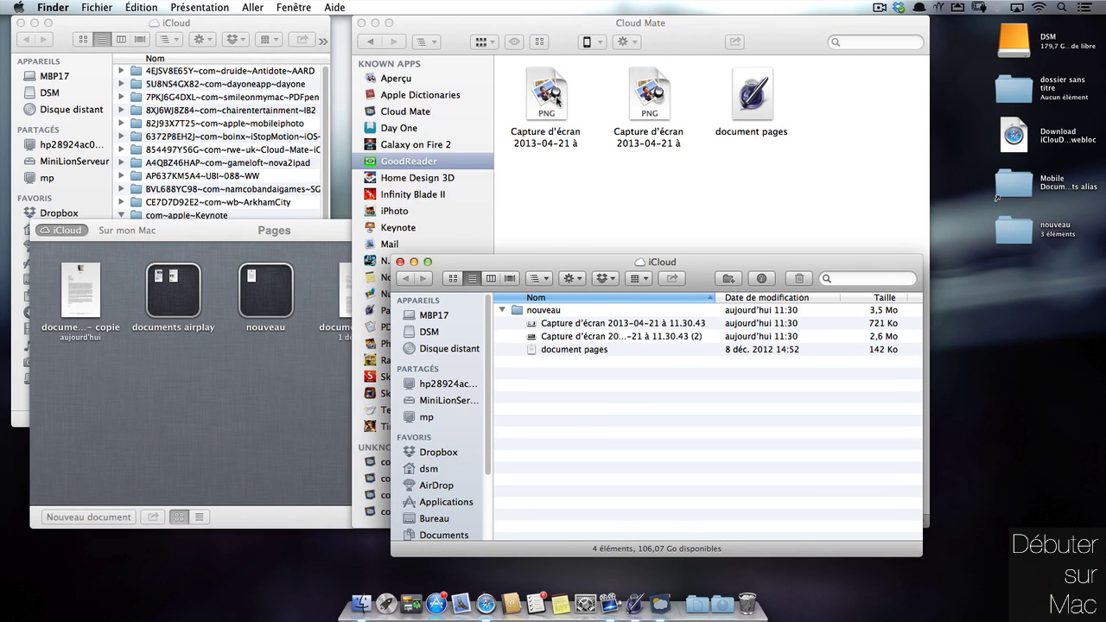
left_click(545, 101)
left_click(545, 101)
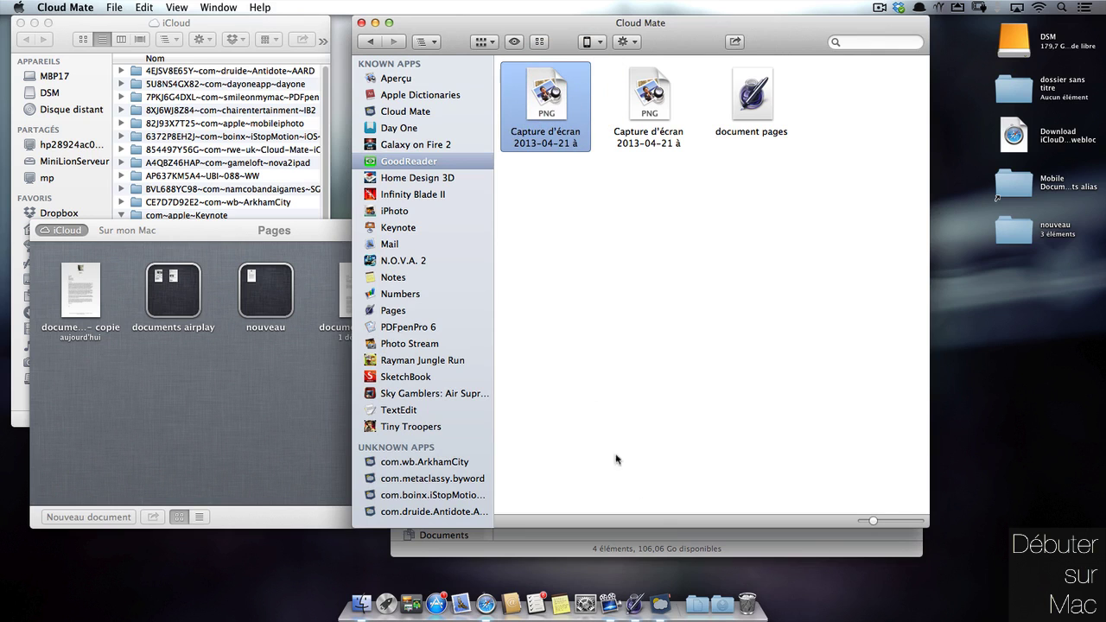
left_click(809, 553)
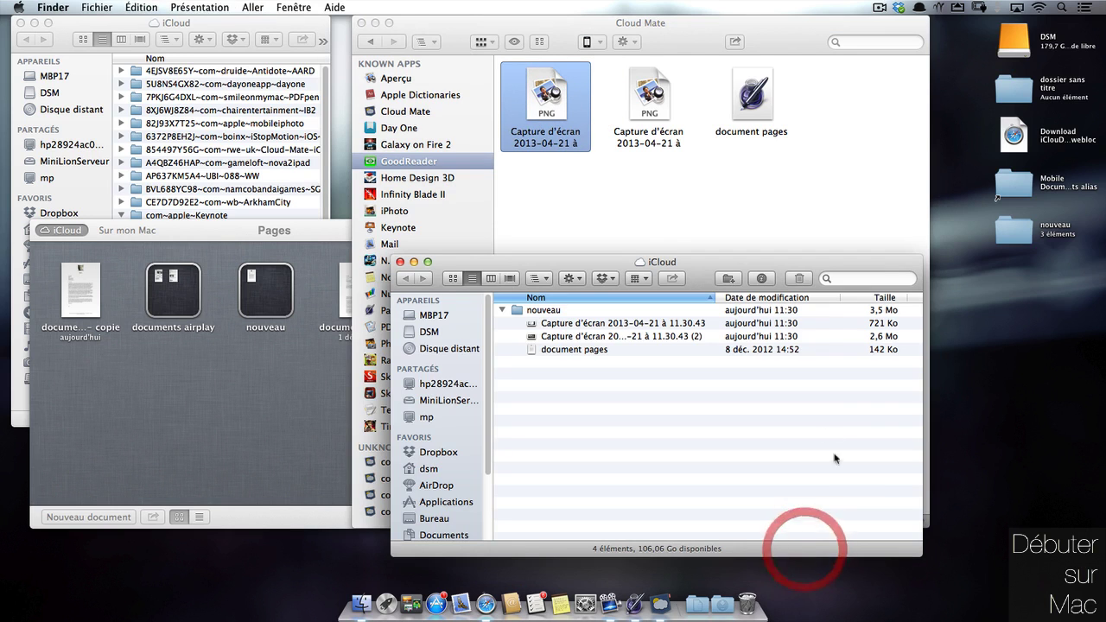
left_click(572, 324)
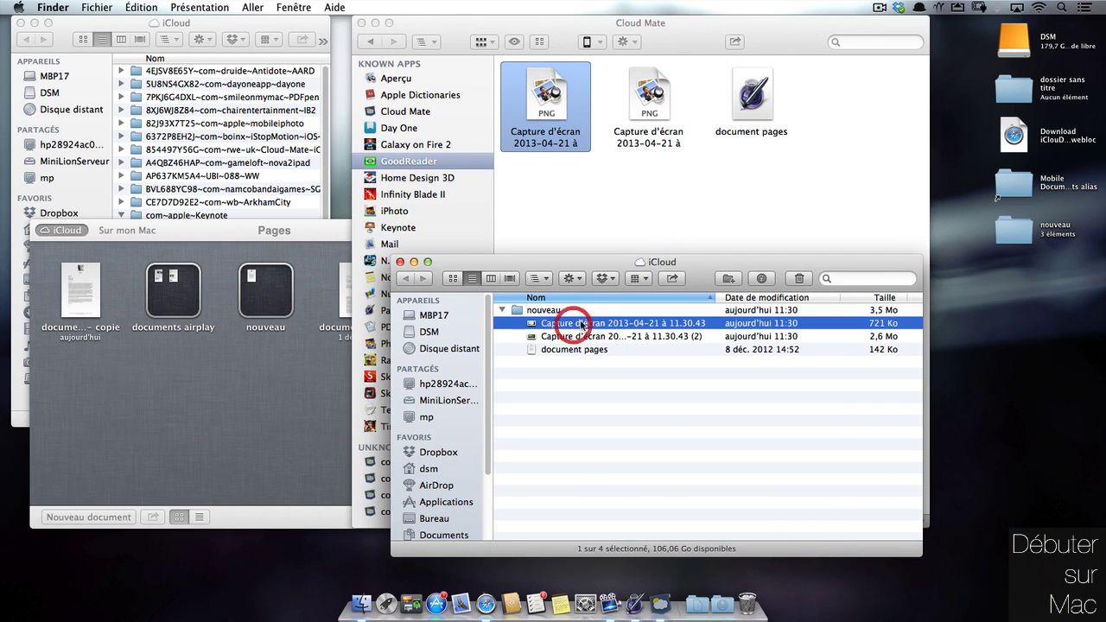
right_click(593, 323)
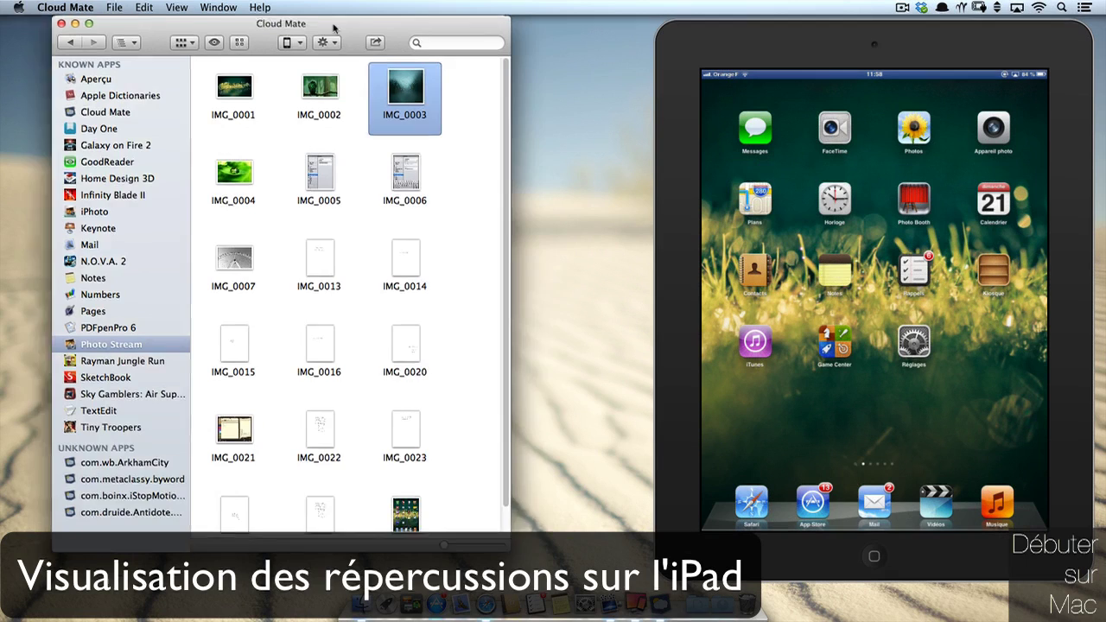
Shift the Cloud Mate window slightly and view the iCloud documents of Aperçu and PDFpenPro 6
left_click_drag(333, 29, 349, 27)
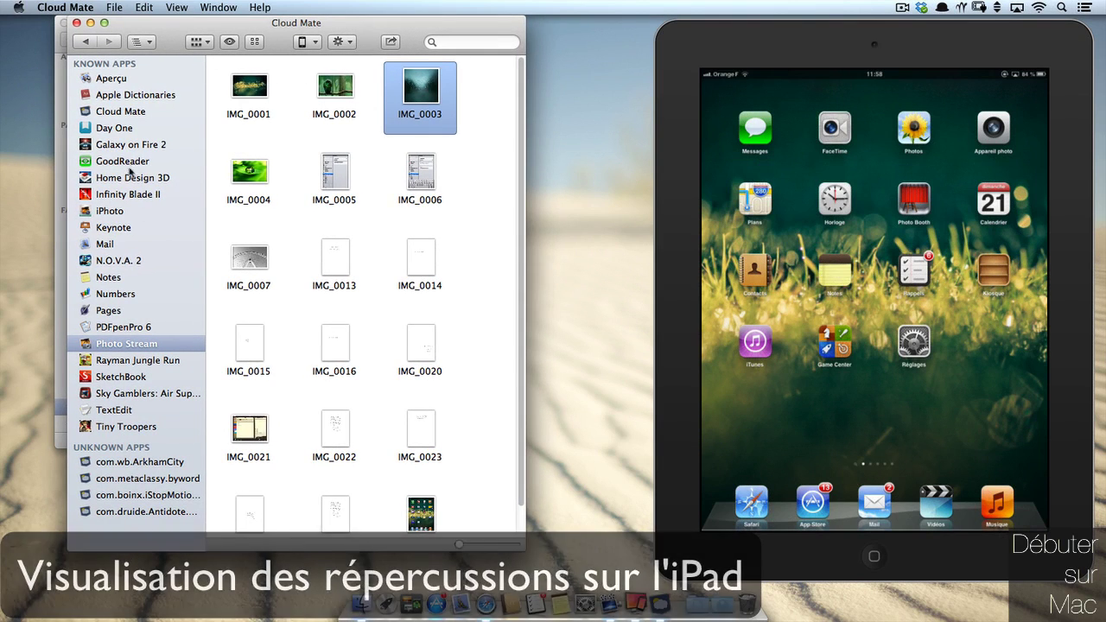
left_click(138, 81)
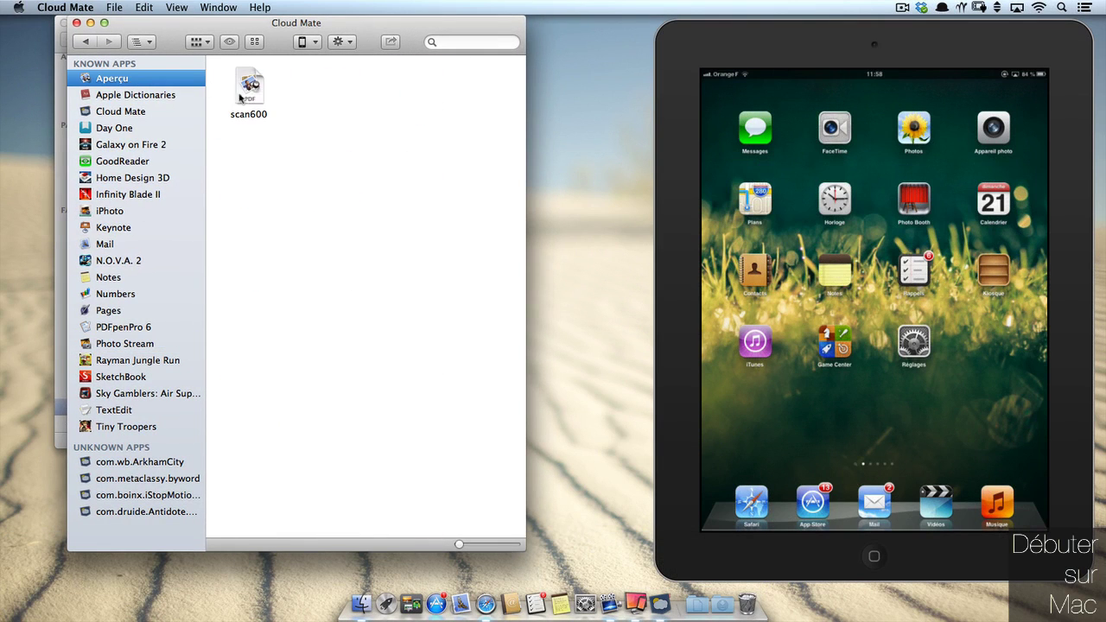
left_click(130, 328)
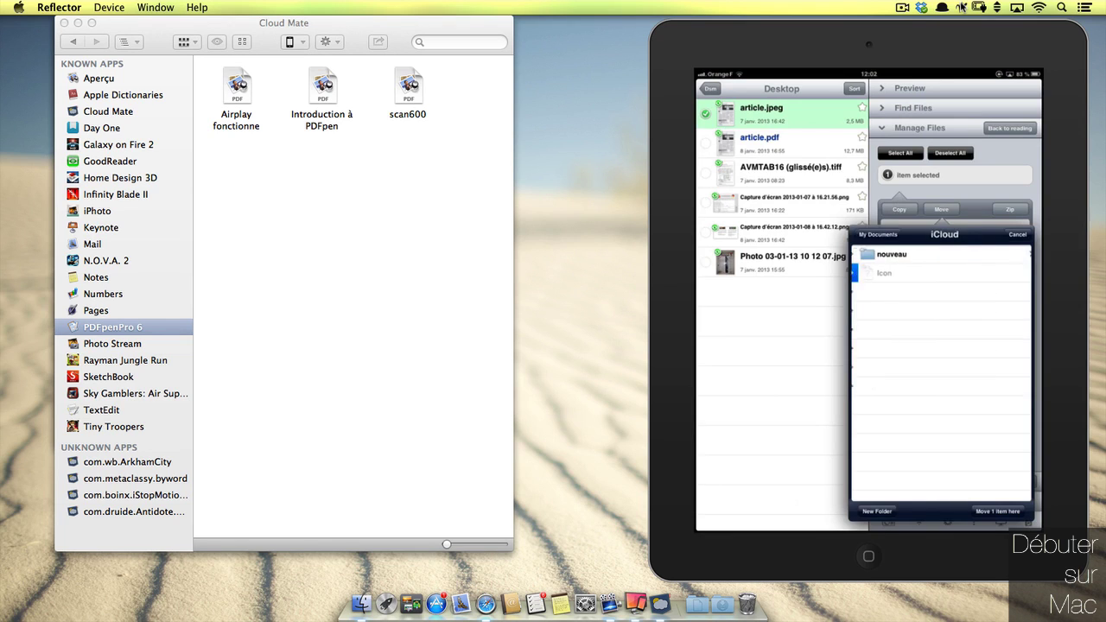
Return to Cloud Mate from the mirrored iPad and browse GoodReader's iCloud content
left_click(102, 164)
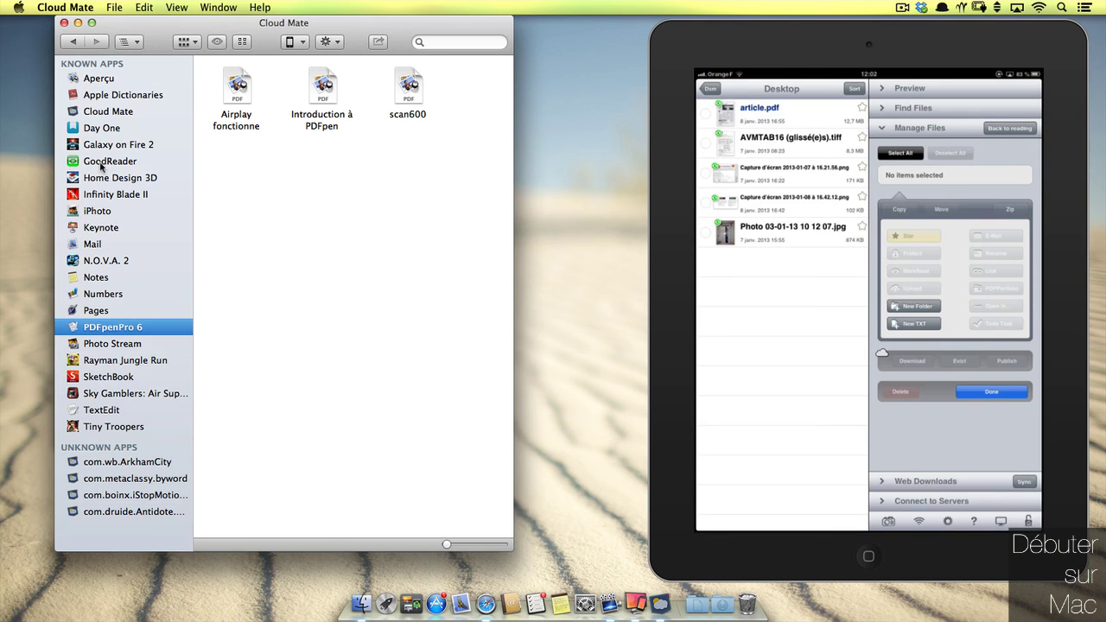
left_click(103, 164)
left_click(254, 90)
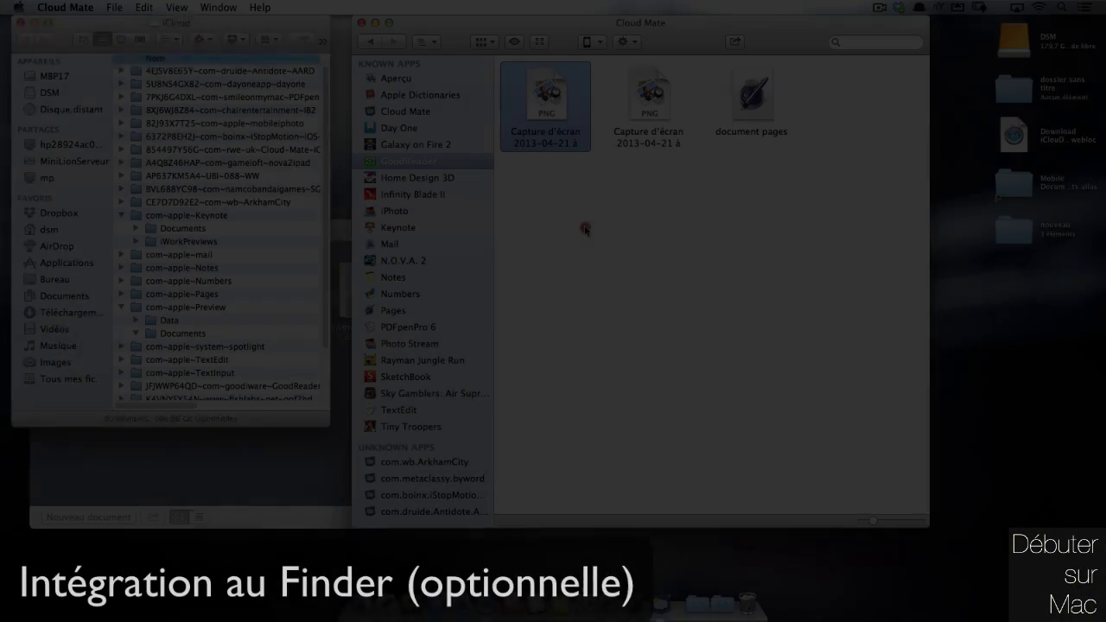
Install Cloud Mate's additional component for adding iCloud to Finder, authorising the change with the account password
left_click(69, 7)
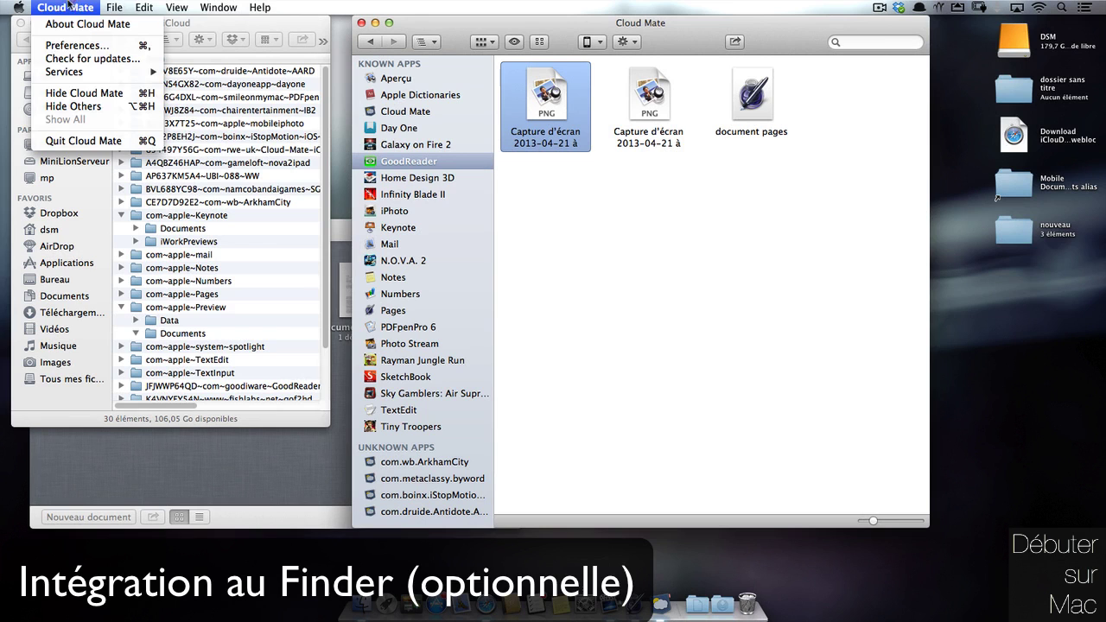
mouse_move(127, 5)
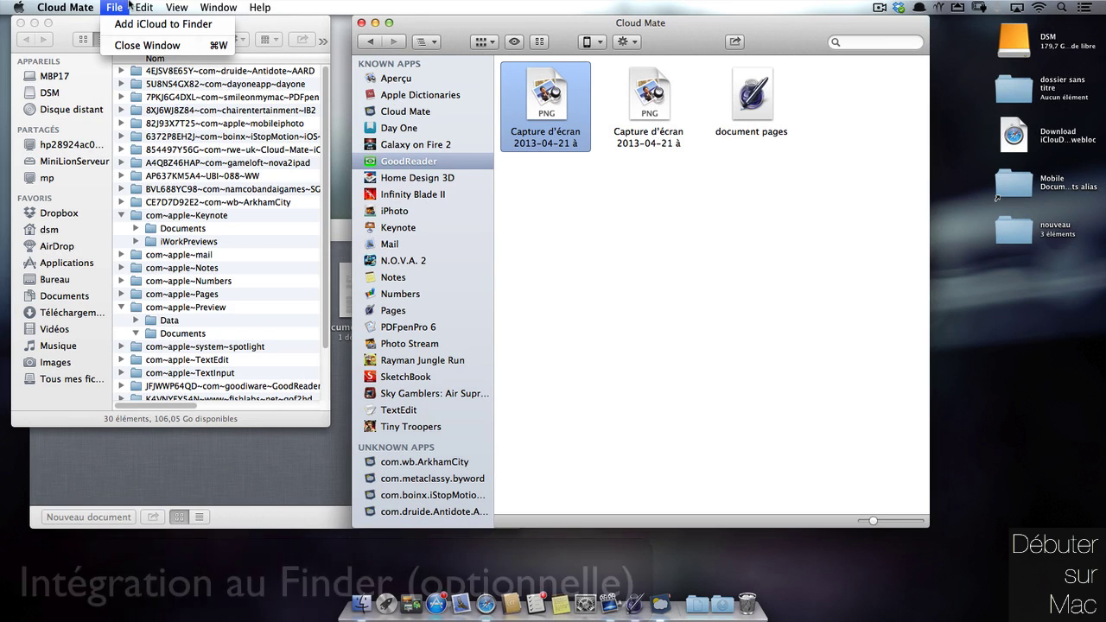
mouse_move(59, 5)
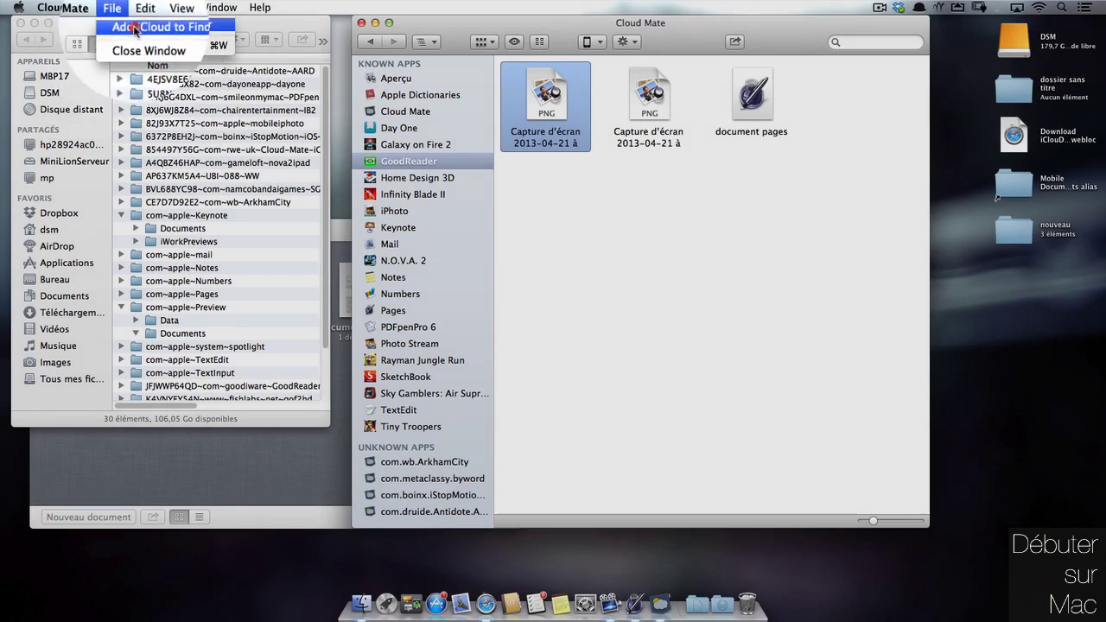
left_click(136, 24)
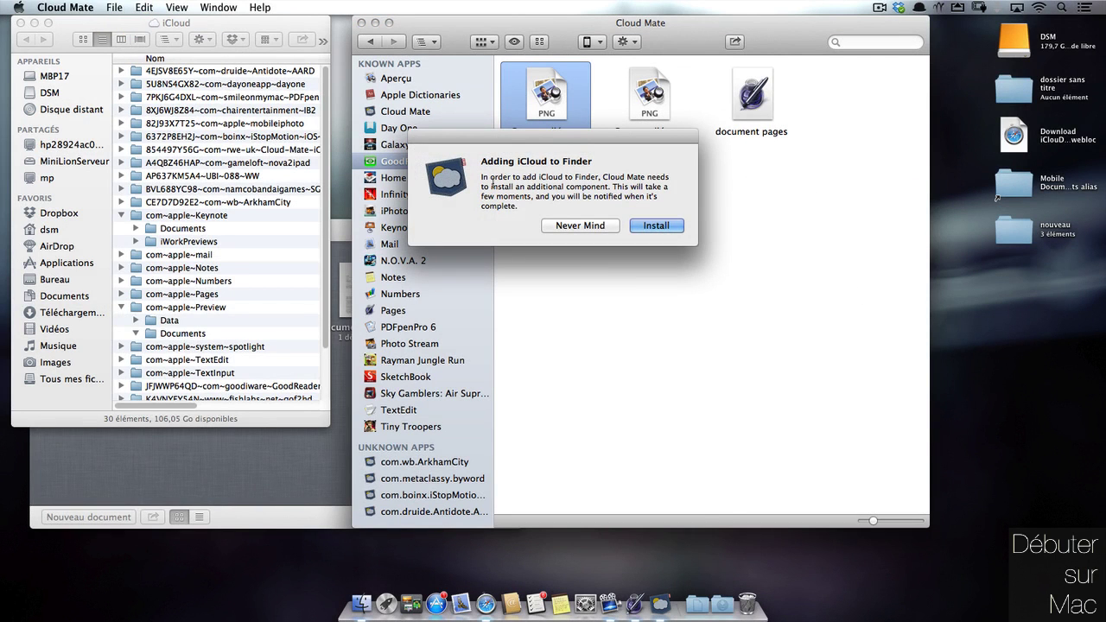
left_click(670, 232)
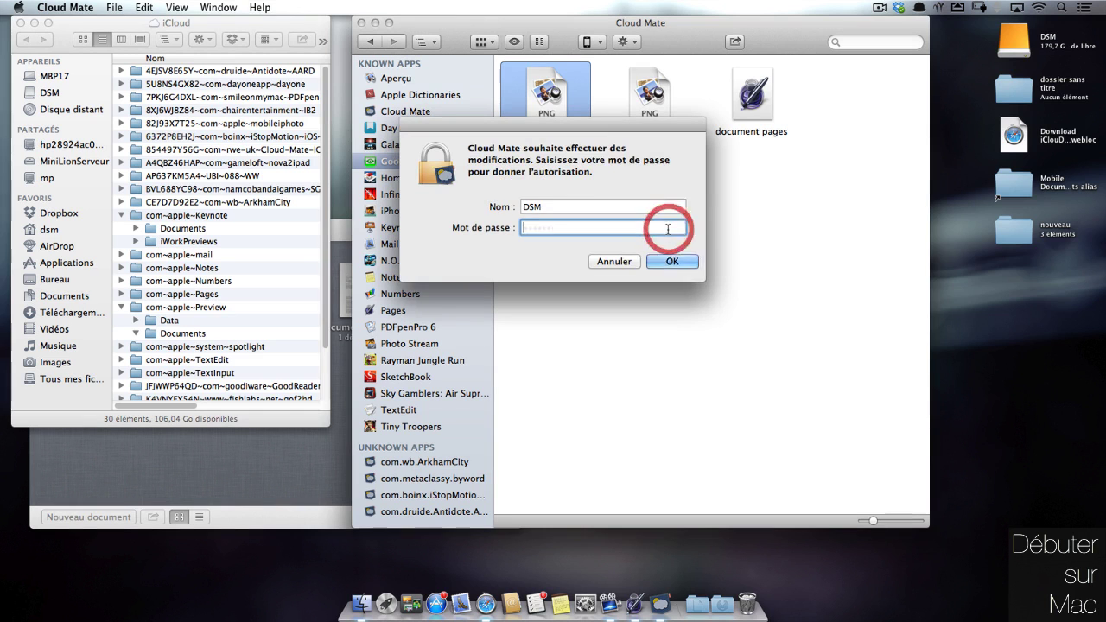
type("********")
key("Return")
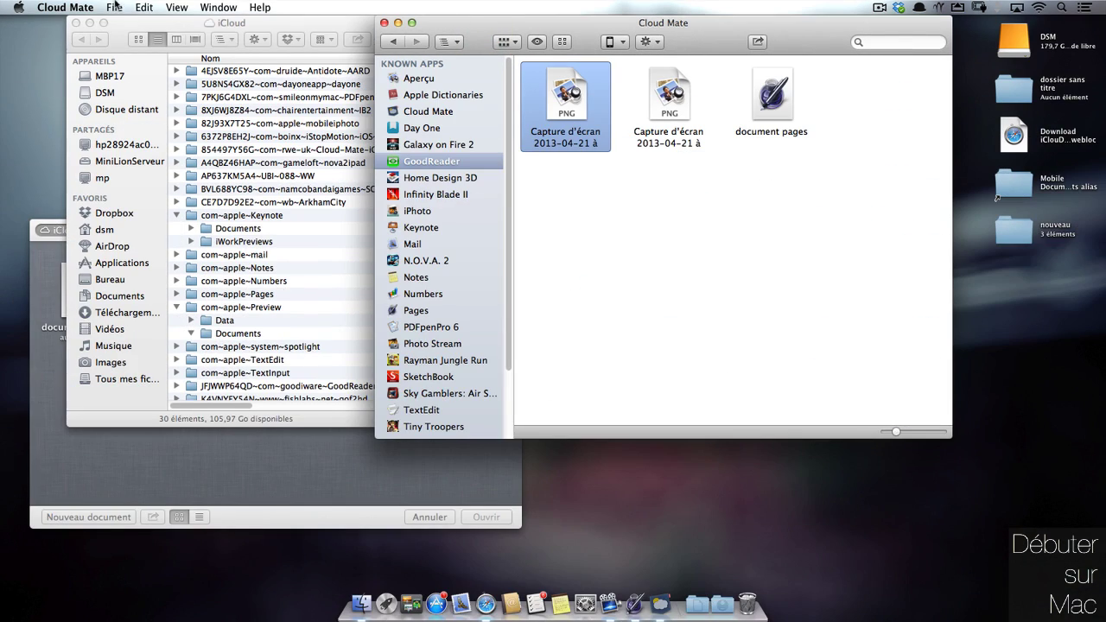
Add iCloud to Finder as a volume and expand it under MBP17 to show its app folders
left_click(115, 7)
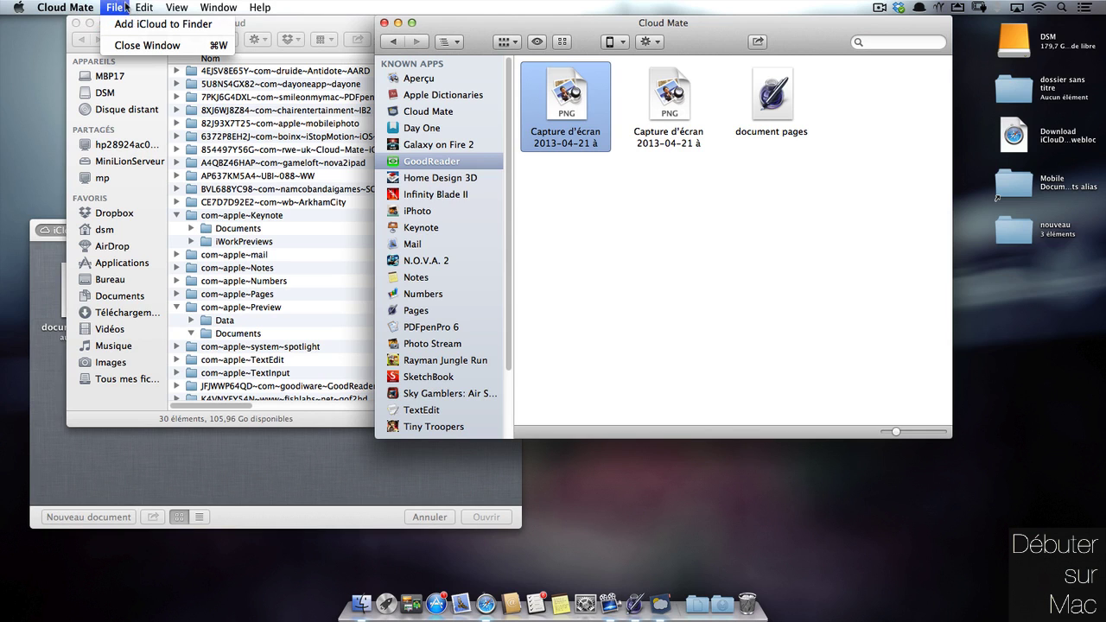
left_click(139, 23)
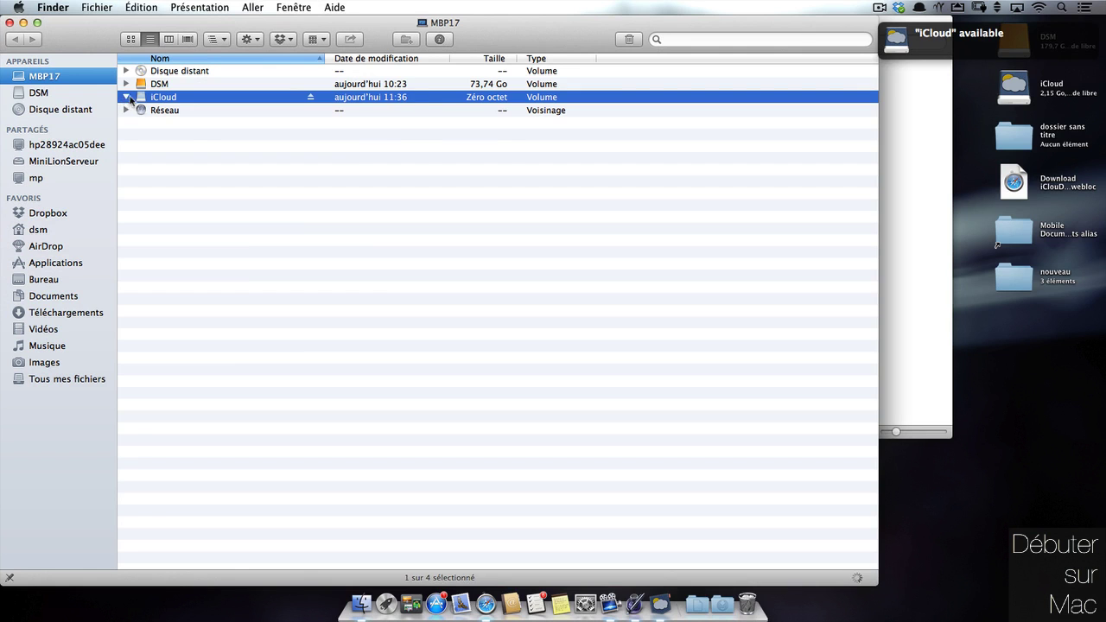
left_click(127, 96)
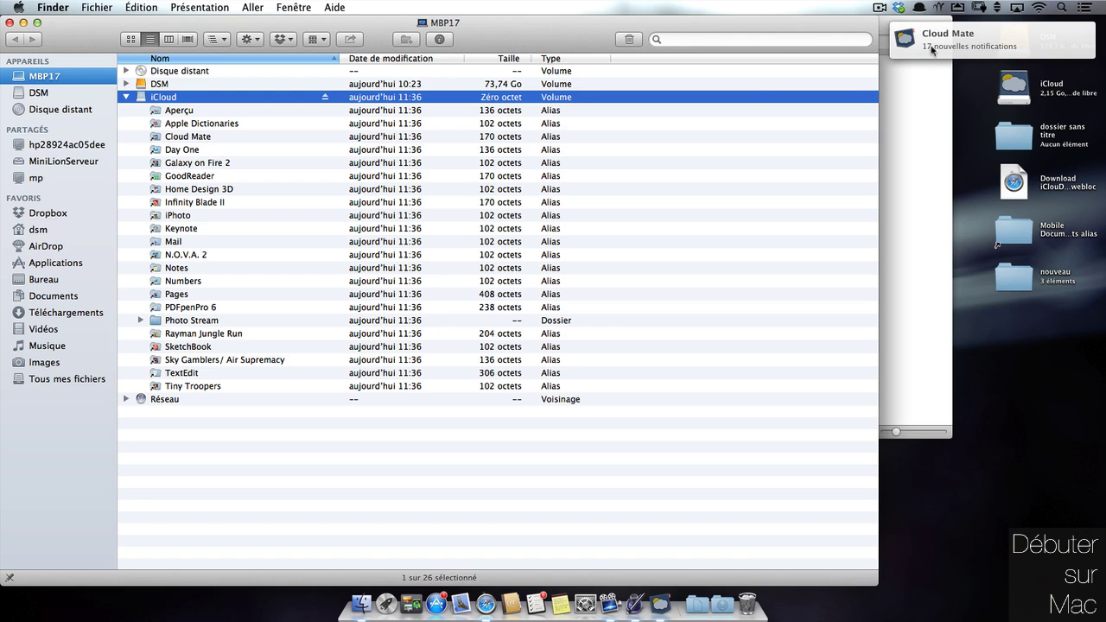
Dismiss the Cloud Mate alert, check its file-change entries in the Notification Center, and close the centre again
left_click(936, 46)
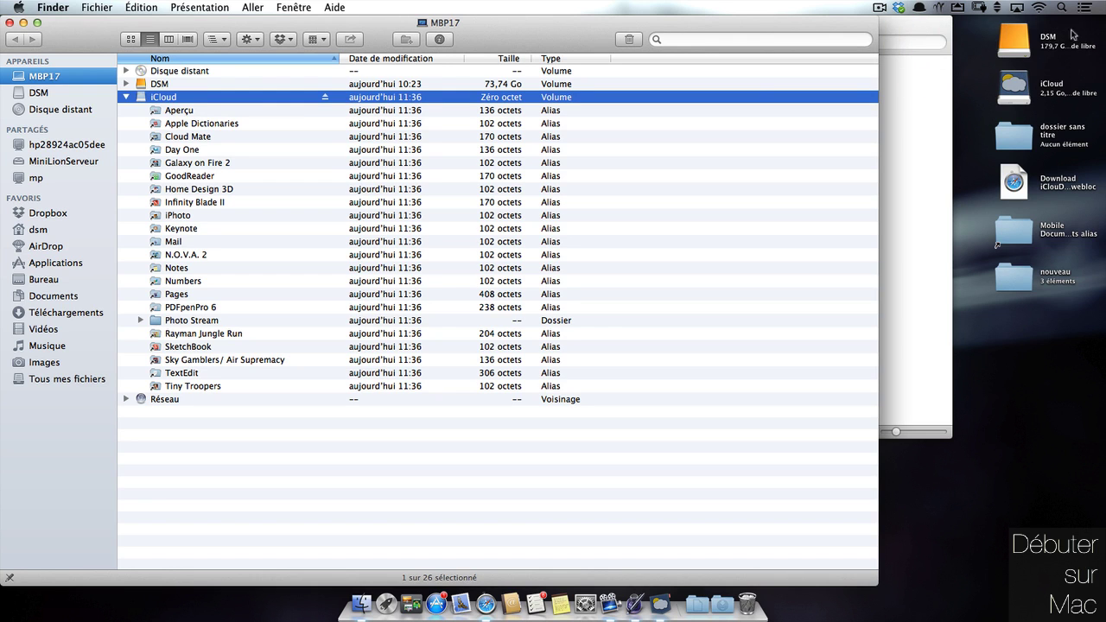
left_click(1086, 7)
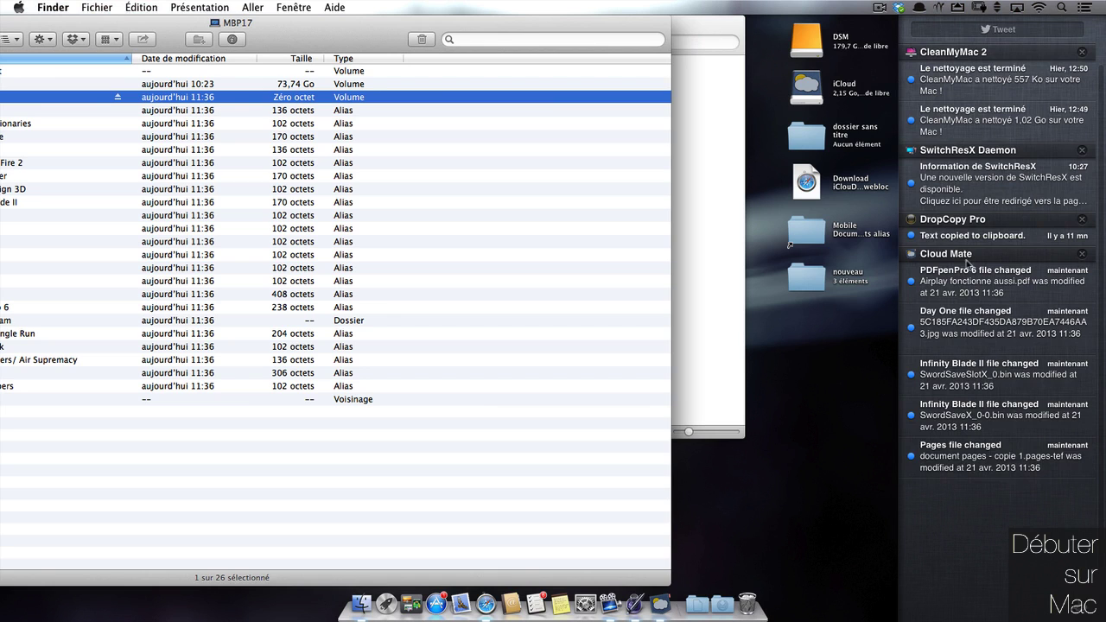
left_click(1086, 7)
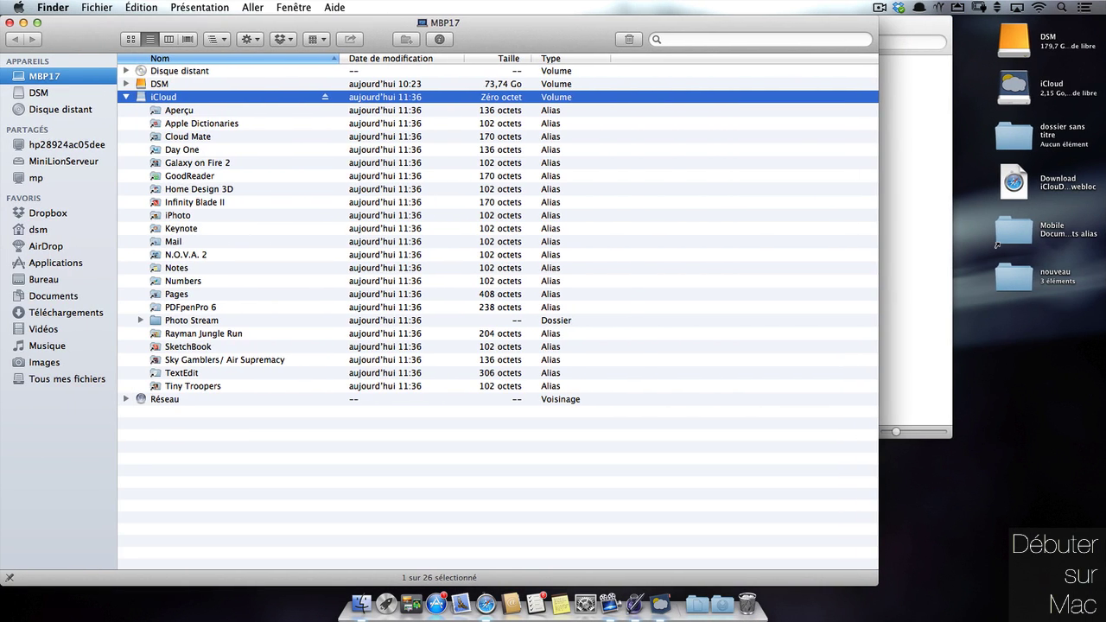
Open the iCloud volume from the desktop, and move and enlarge its window so all app entries fit
double_click(1020, 95)
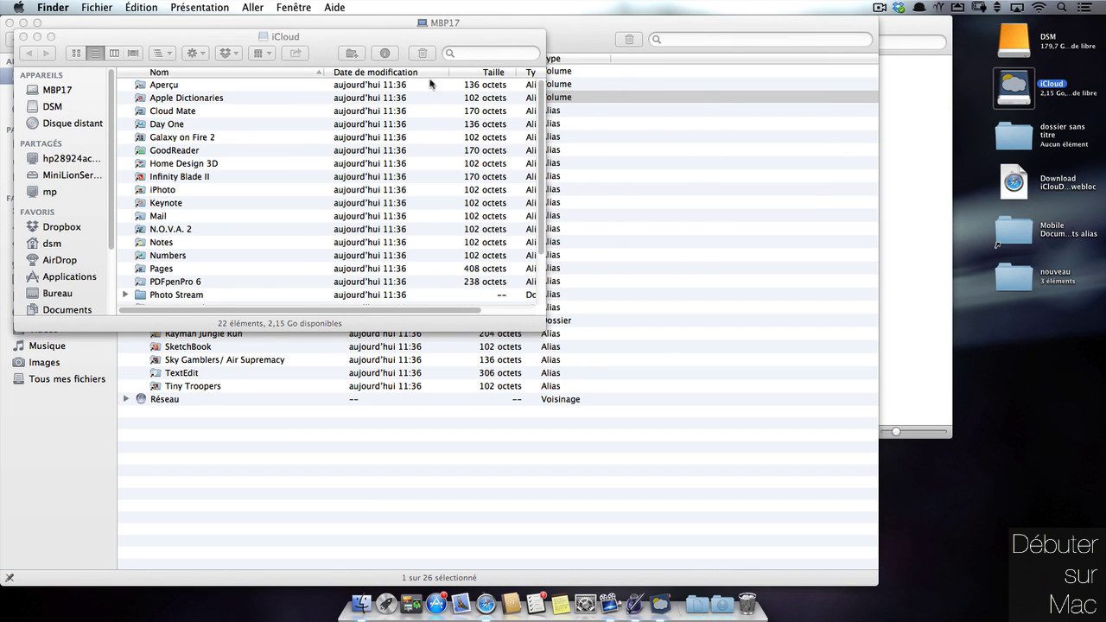
left_click_drag(309, 33, 407, 24)
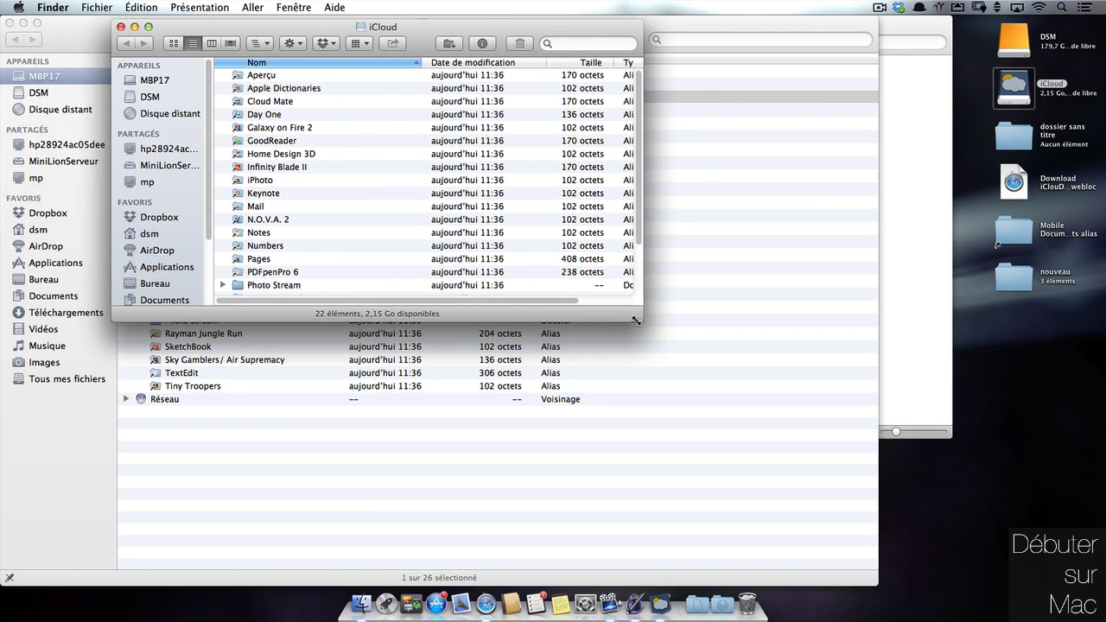
left_click_drag(636, 320, 812, 566)
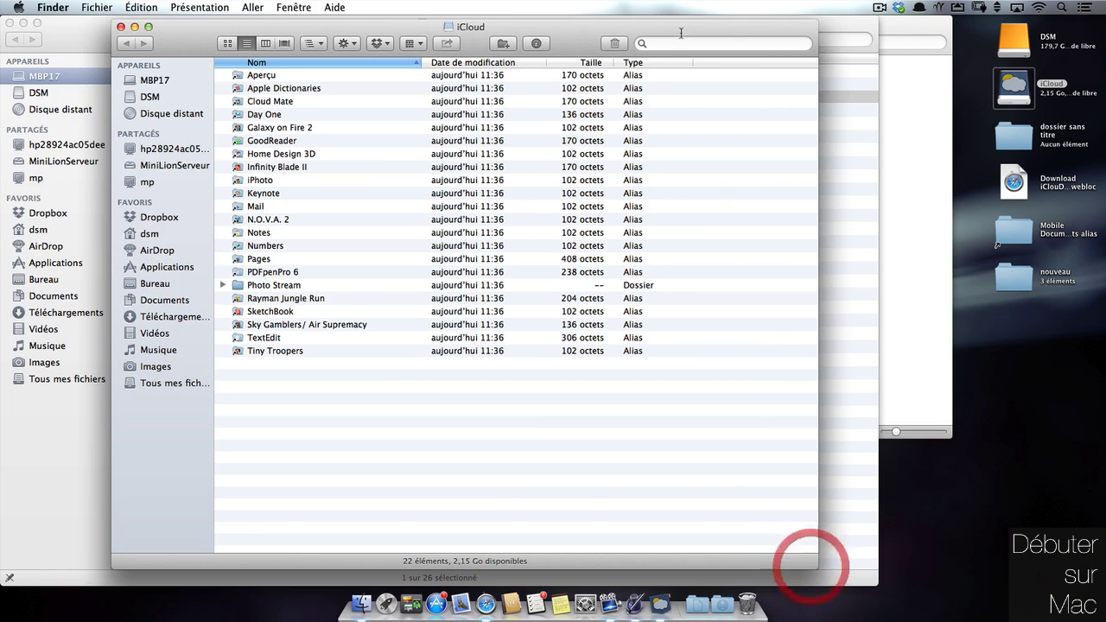
Browse the iCloud files of PDFpenPro 6 and TextEdit through the iCloud volume, and shift and narrow the window
left_click(242, 76)
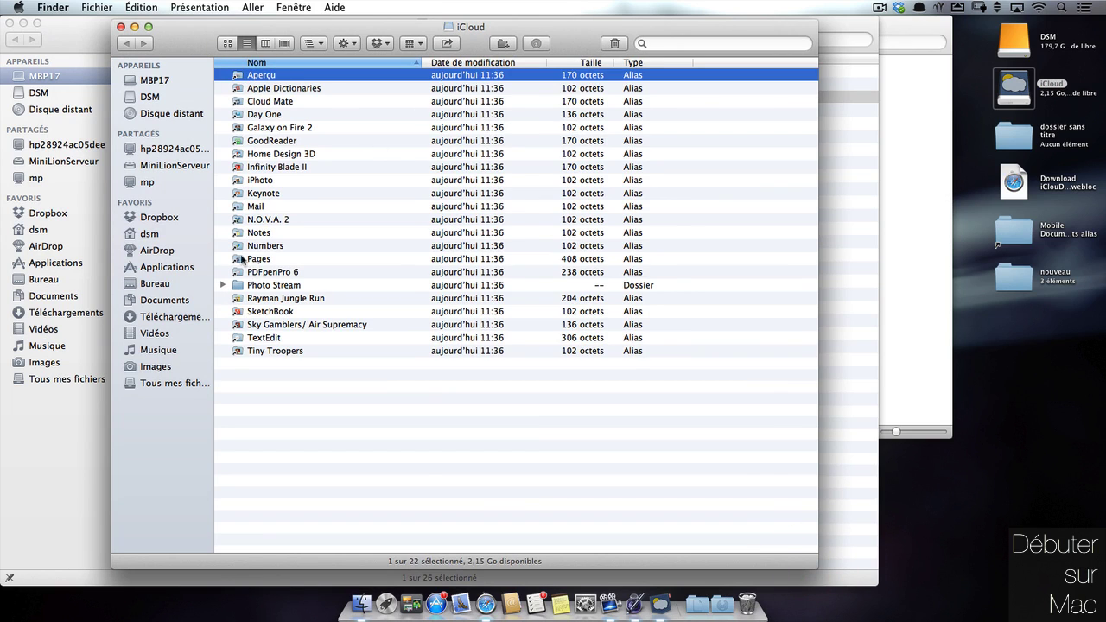
double_click(277, 273)
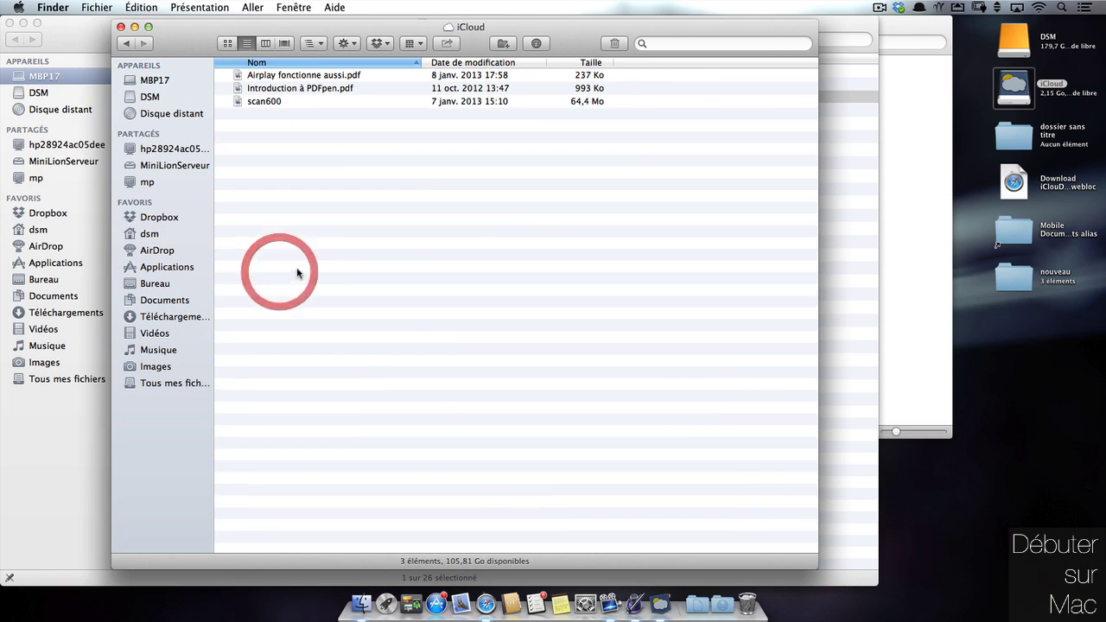
left_click(126, 43)
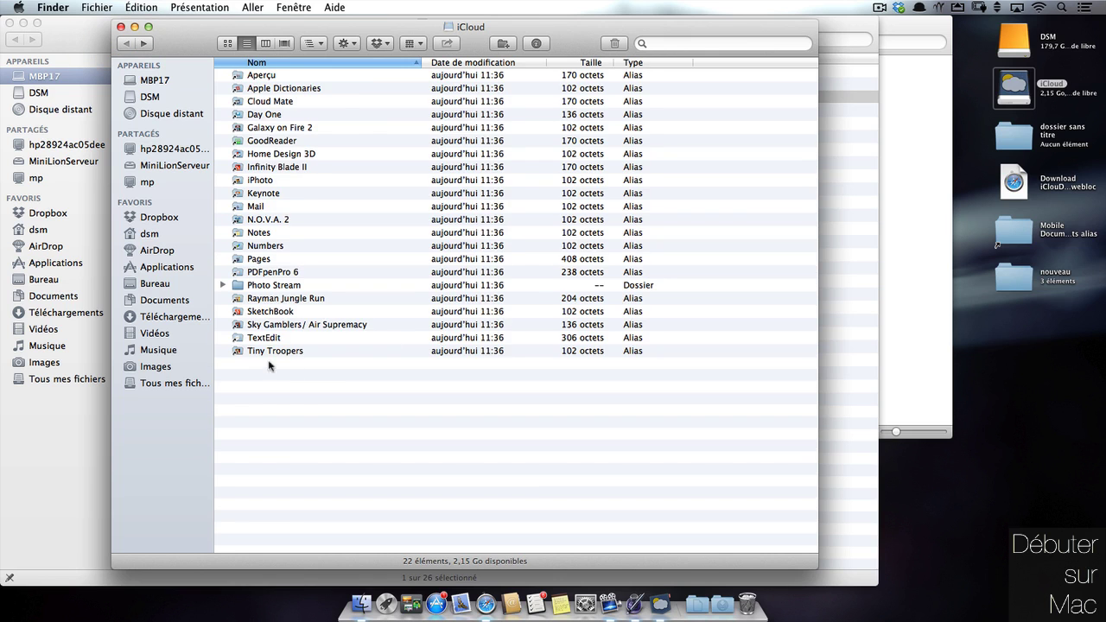
double_click(263, 338)
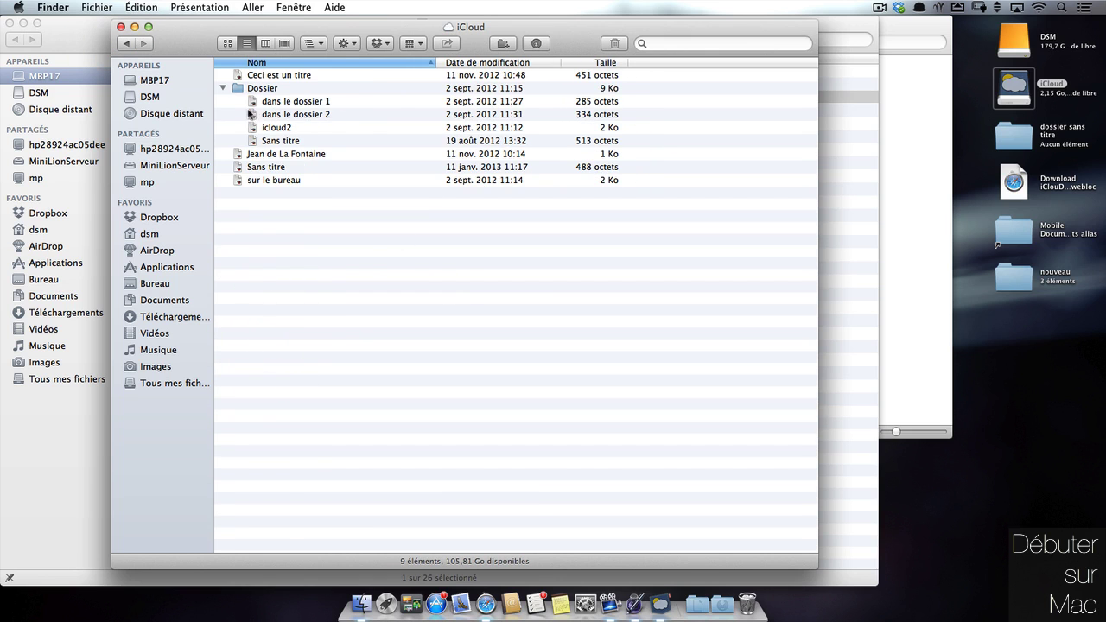
left_click_drag(227, 24, 290, 20)
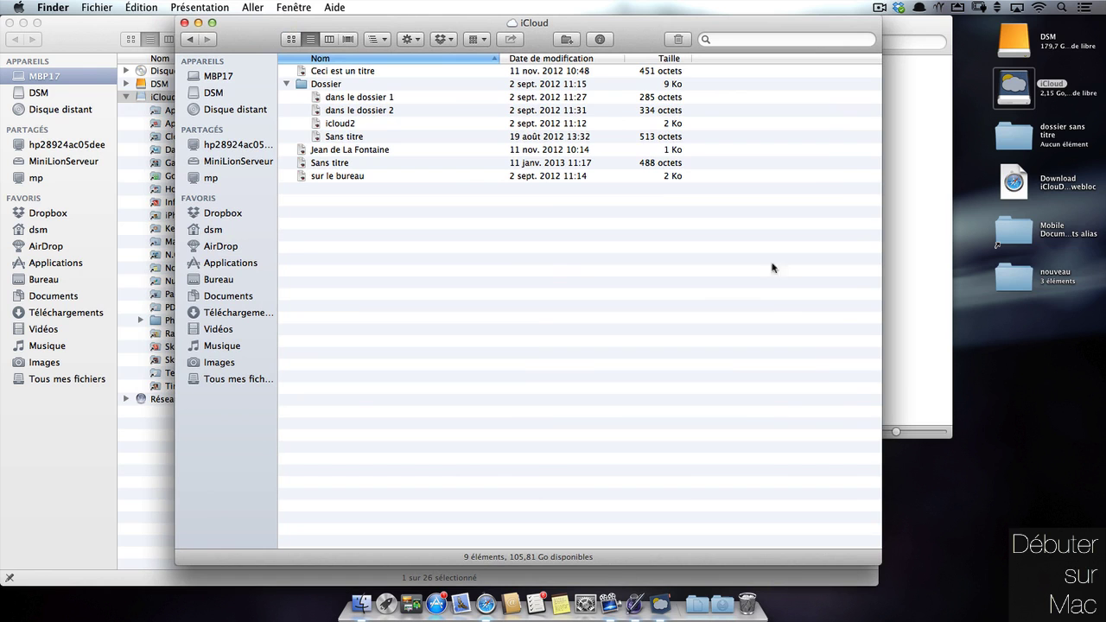
left_click_drag(882, 391, 710, 384)
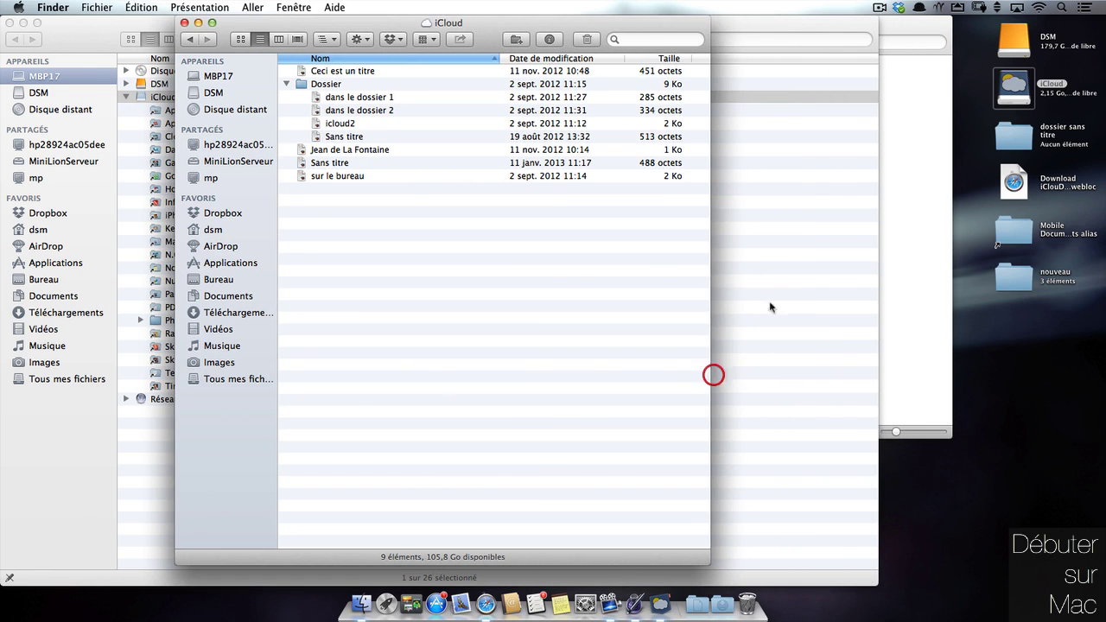
Move the TextEdit iCloud window aside, reopen the iCloud volume from the desktop, and open its Pages entry
left_click_drag(321, 24, 516, 22)
double_click(1015, 89)
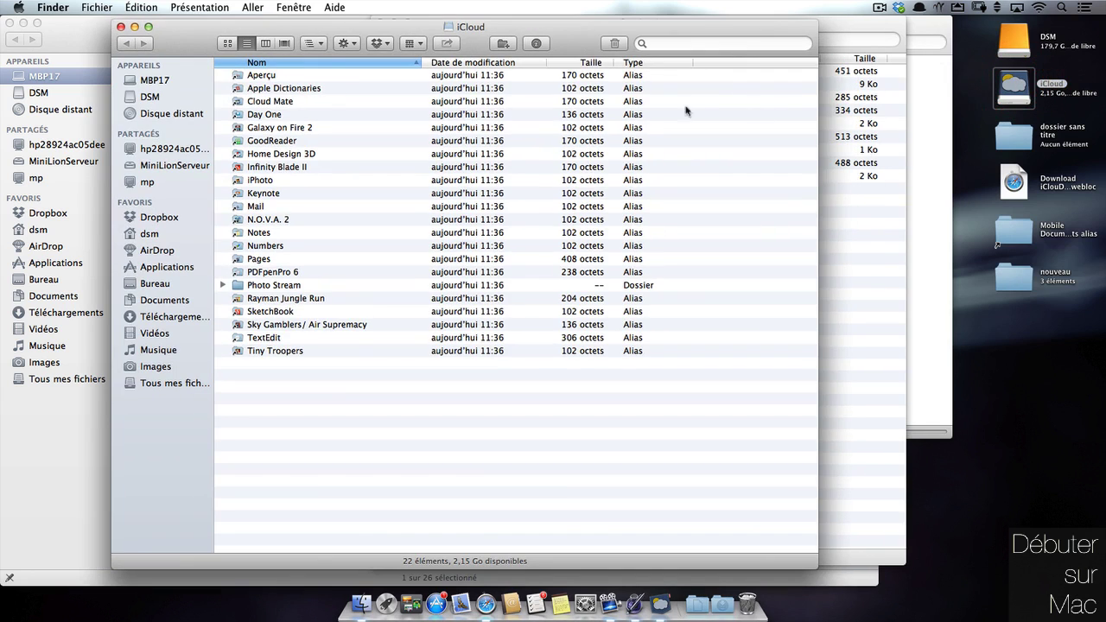
double_click(255, 209)
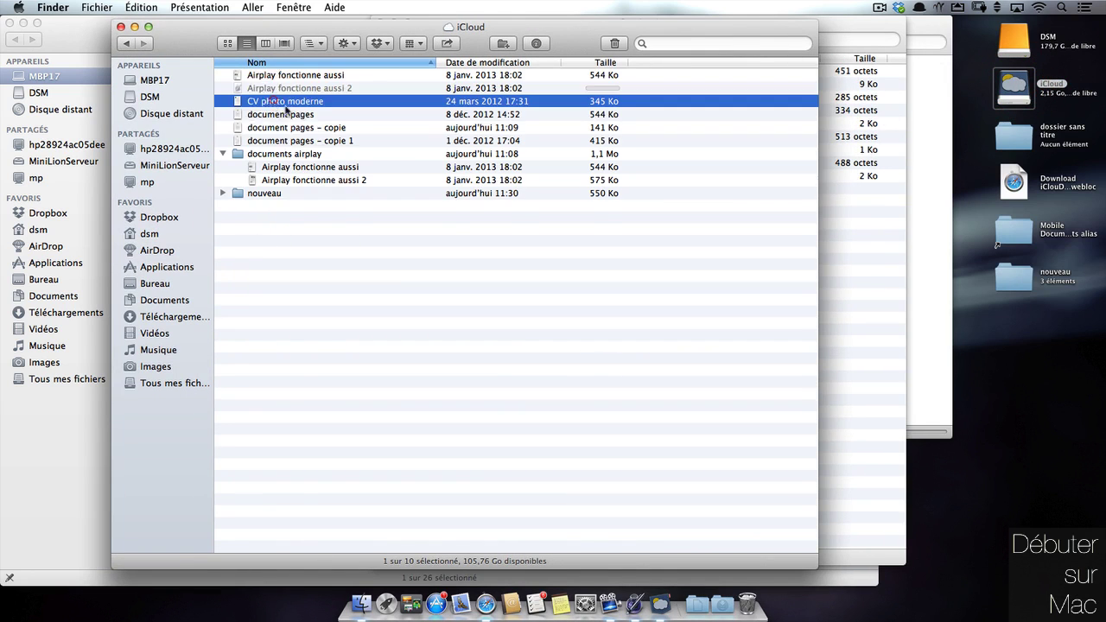
Try to move "document pages" from the Pages iCloud folder to the desktop, and cancel the move
left_click(294, 114)
left_click_drag(294, 114, 1041, 455)
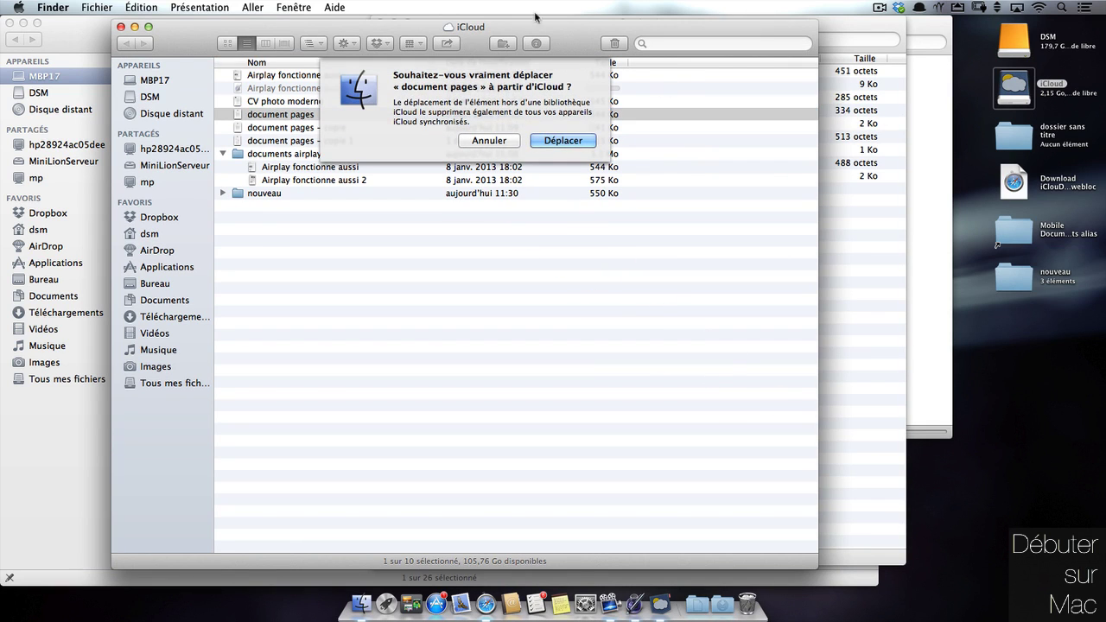
left_click(492, 141)
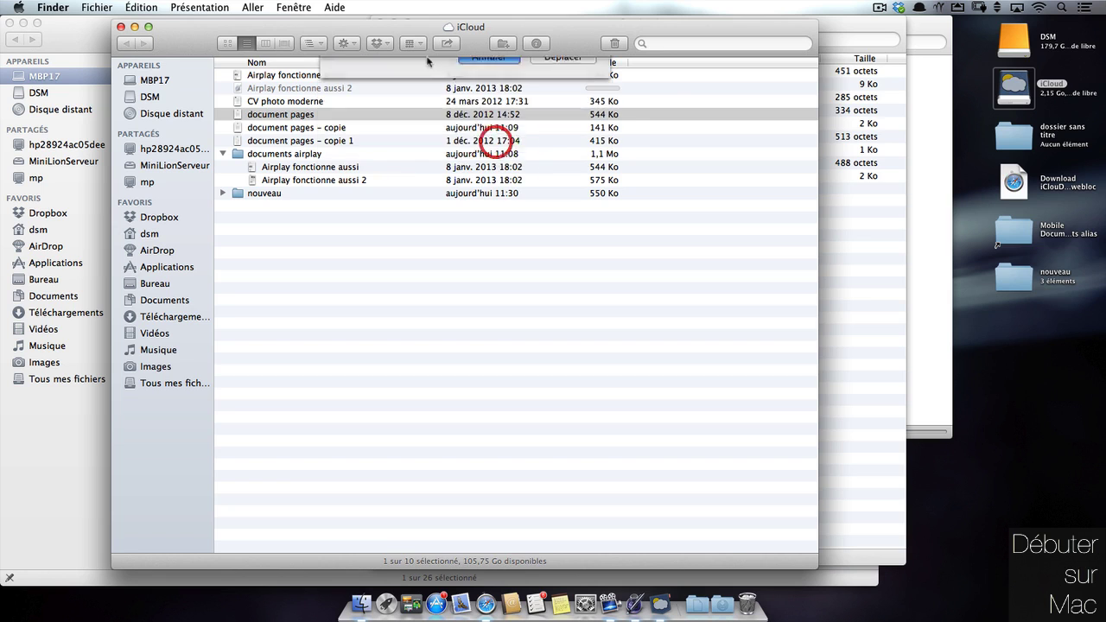
Check the commands available for "document pages", and rename the file "document pages - copie" as "document pages"
right_click(287, 117)
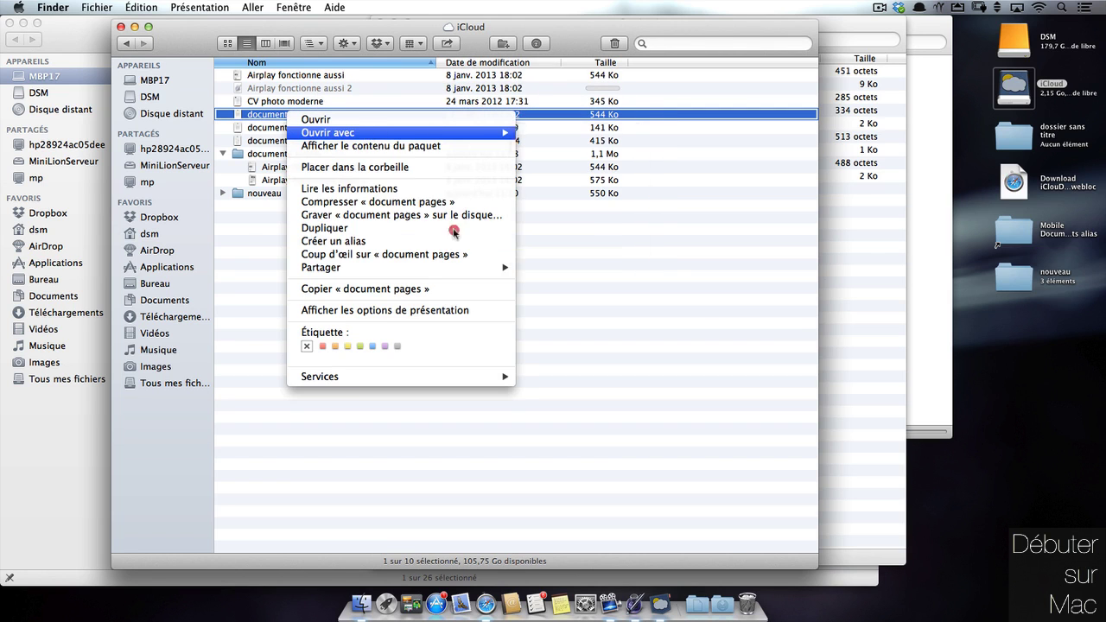
left_click(273, 234)
left_click(307, 130)
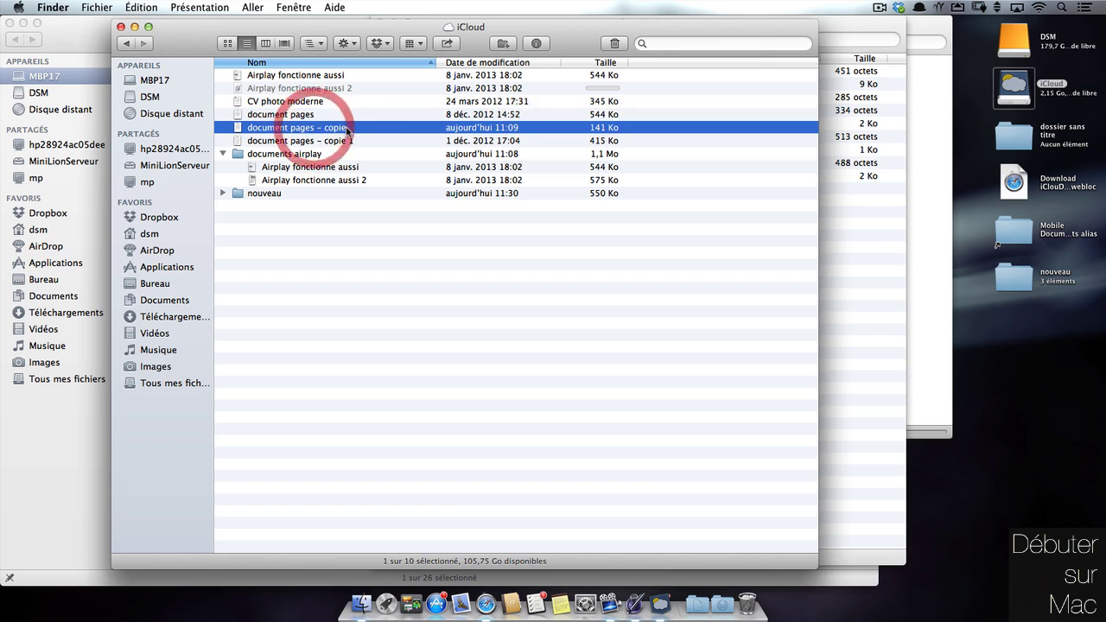
left_click(348, 129)
left_click(349, 129)
left_click(350, 129)
left_click(345, 129)
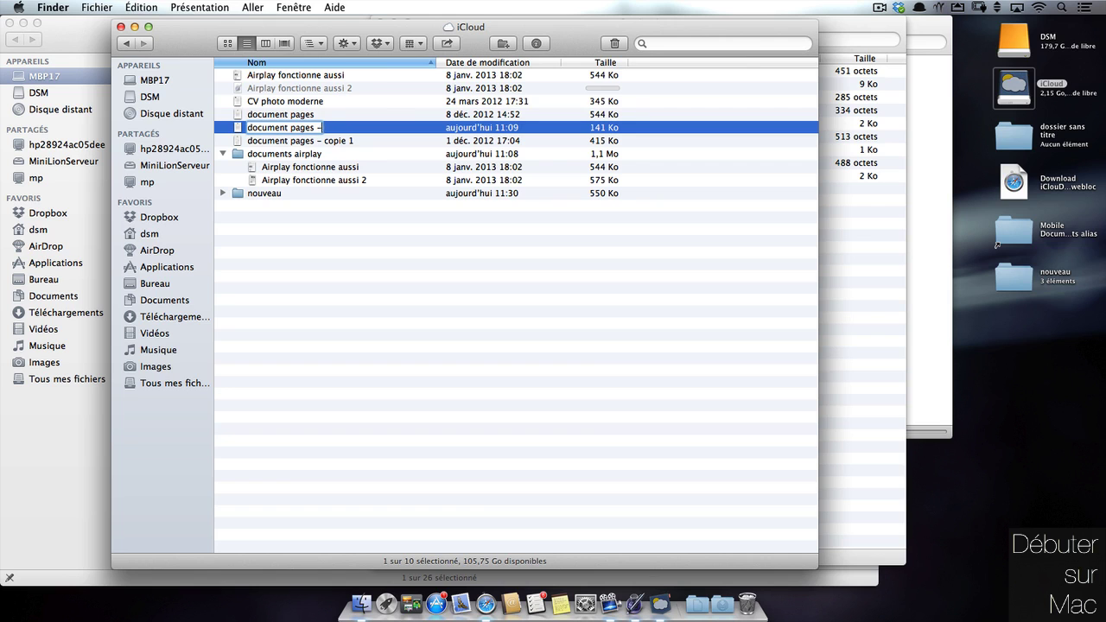
left_click(609, 419)
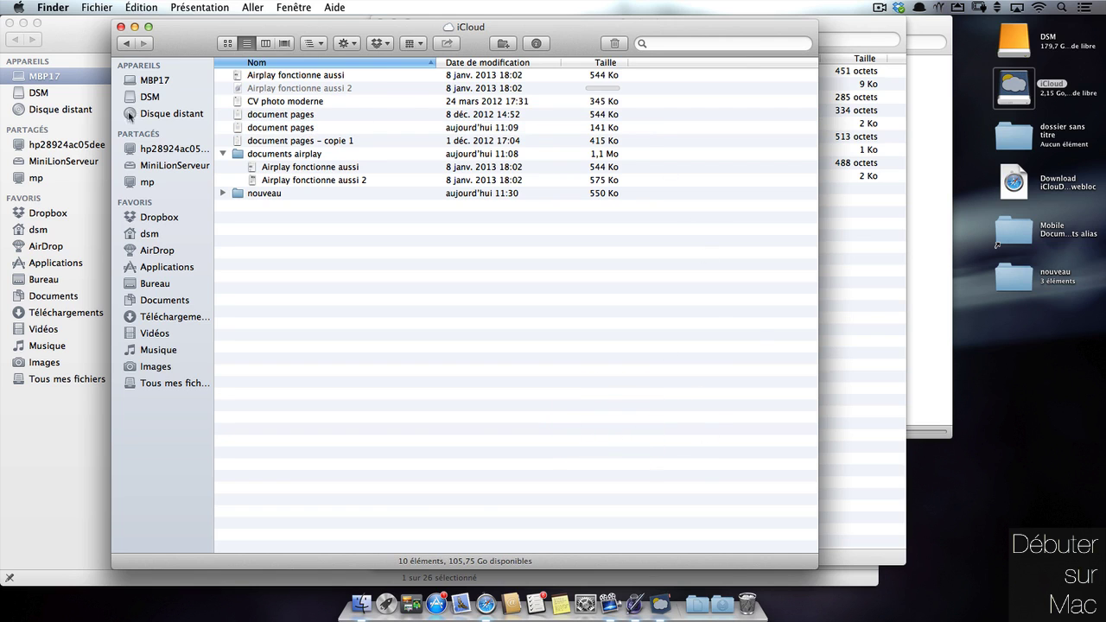
Select the second "document pages" file, review the actions available for it, and dismiss them without choosing any
left_click(250, 128)
left_click(346, 43)
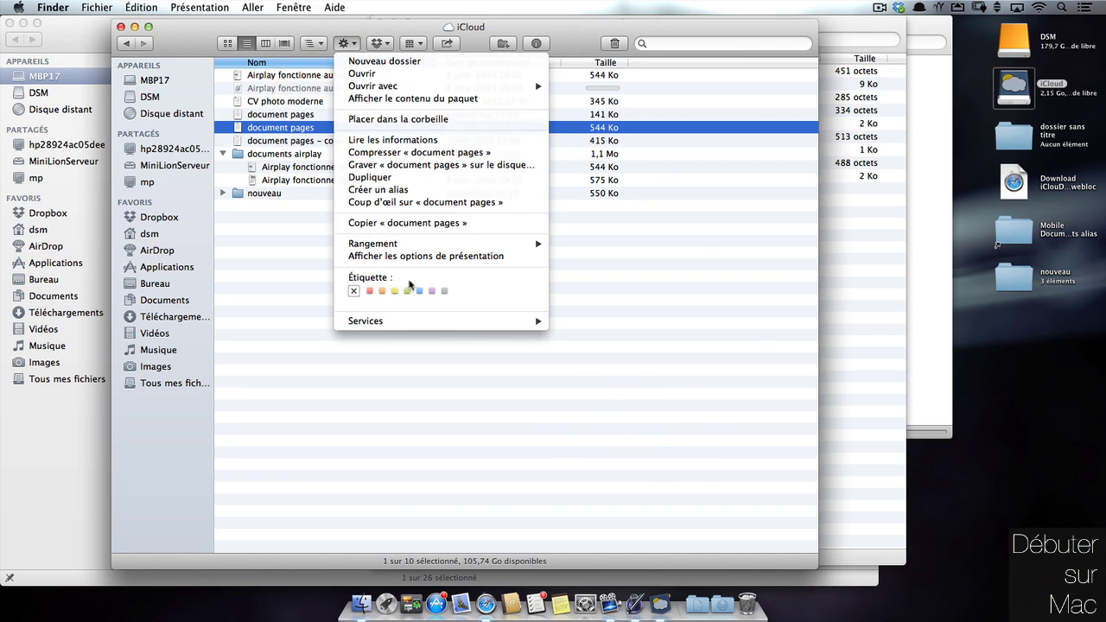
left_click(455, 386)
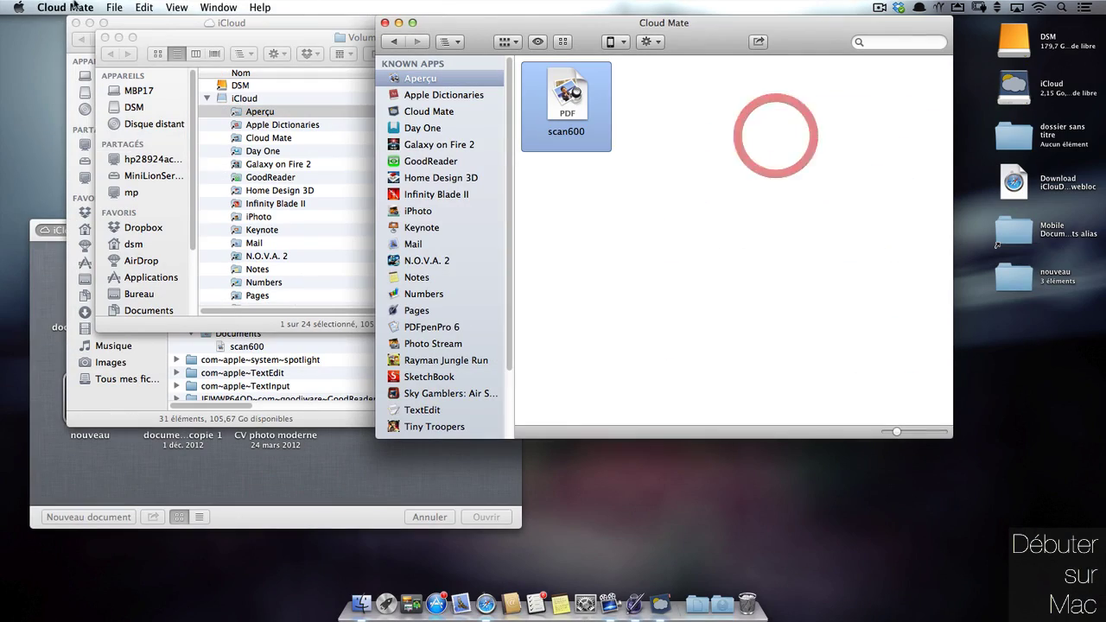
In Cloud Mate's preferences, enable Finder Integration for "When Cloud Mate starts"
left_click(65, 7)
left_click(83, 45)
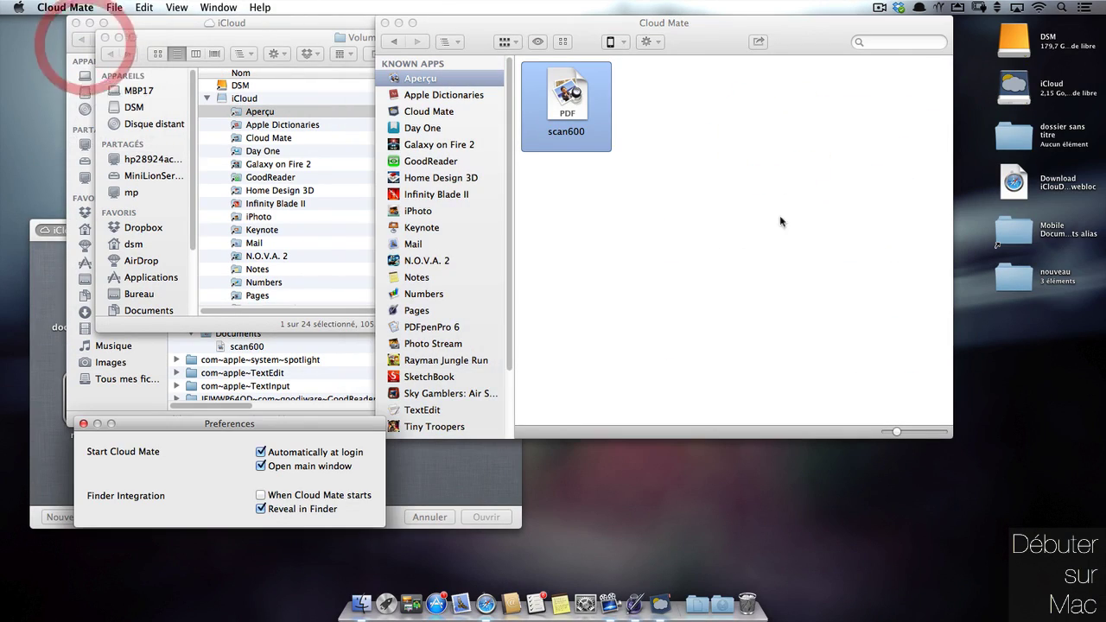
left_click(290, 498)
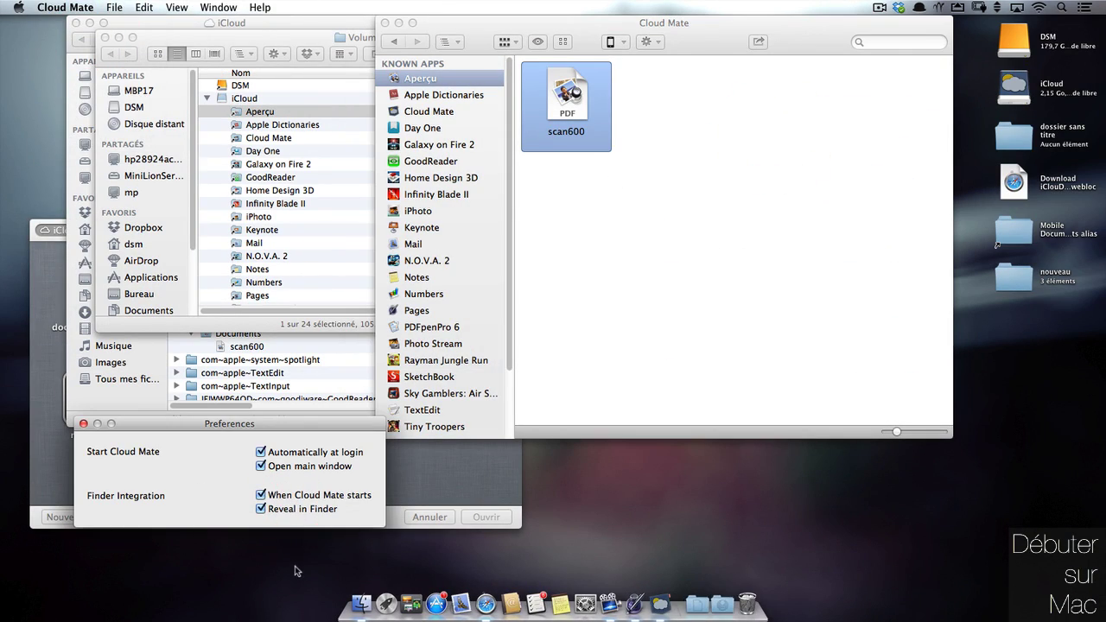
Quit Cloud Mate and relaunch it by searching for "clo" in the app launcher
right_click(660, 603)
left_click(705, 535)
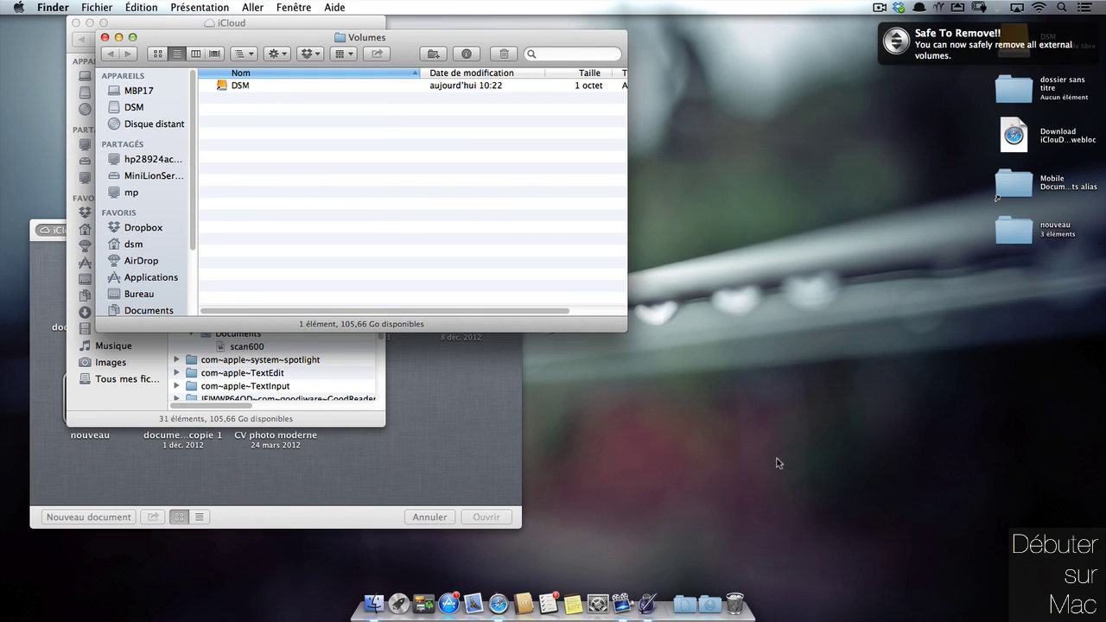
key("alt+space")
type("clo")
key("Return")
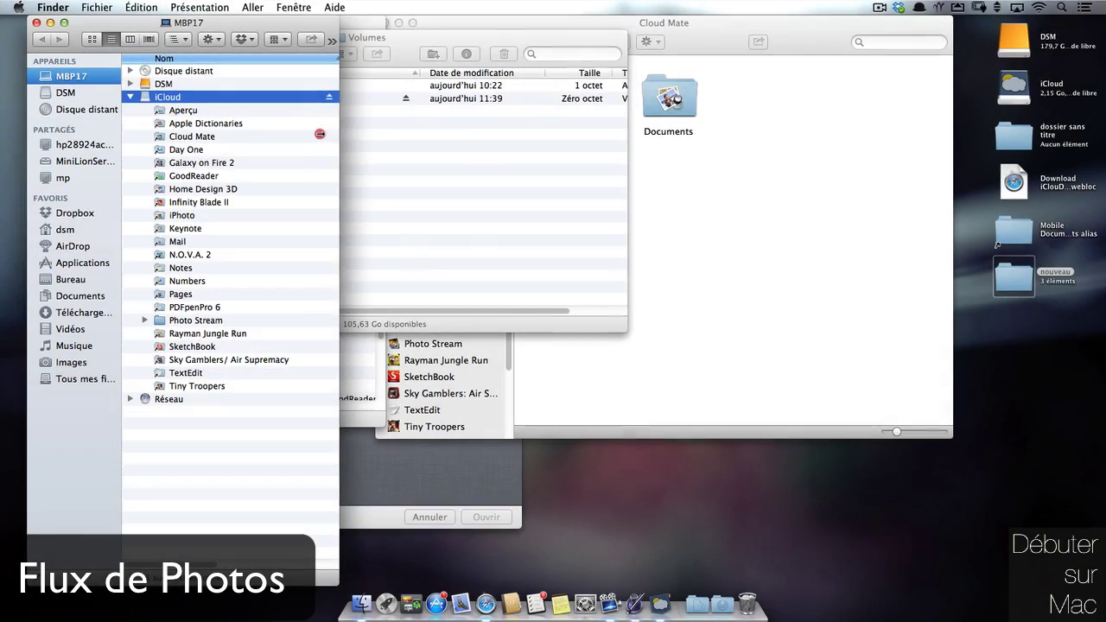
Show the Photo Stream images in Cloud Mate and enlarge its window to fit more of them
left_click(320, 134)
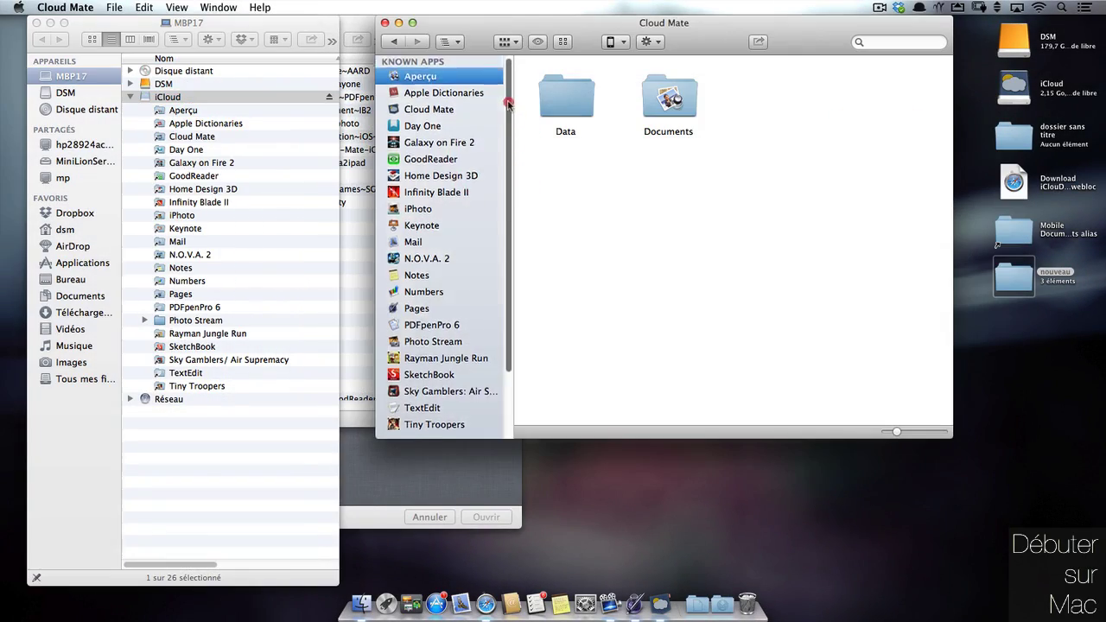
scroll(441, 259, "down", 3)
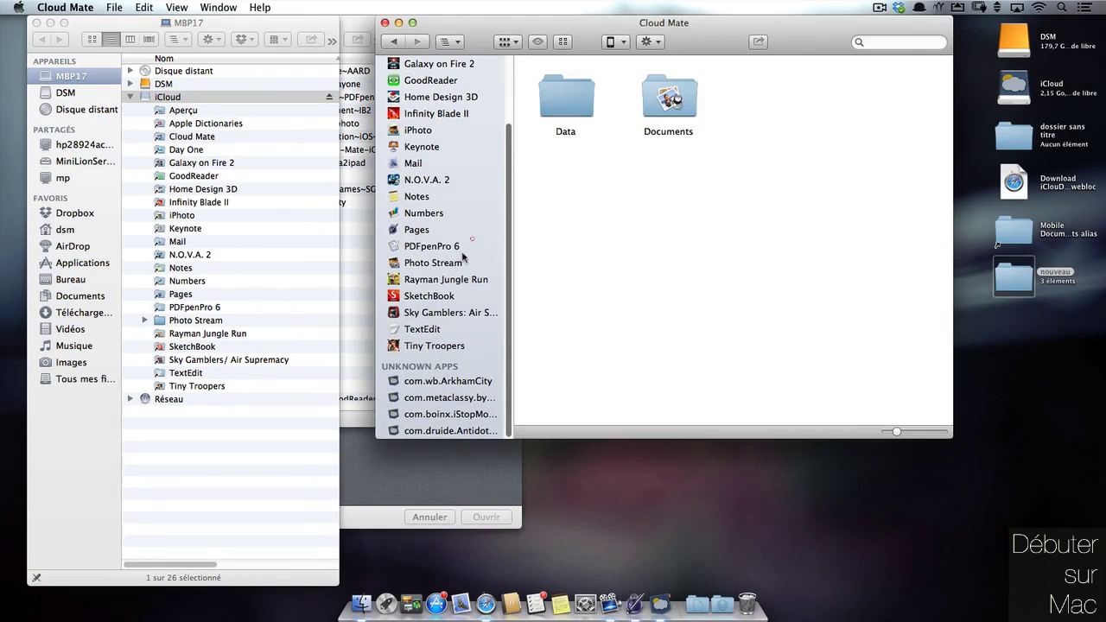
left_click(430, 267)
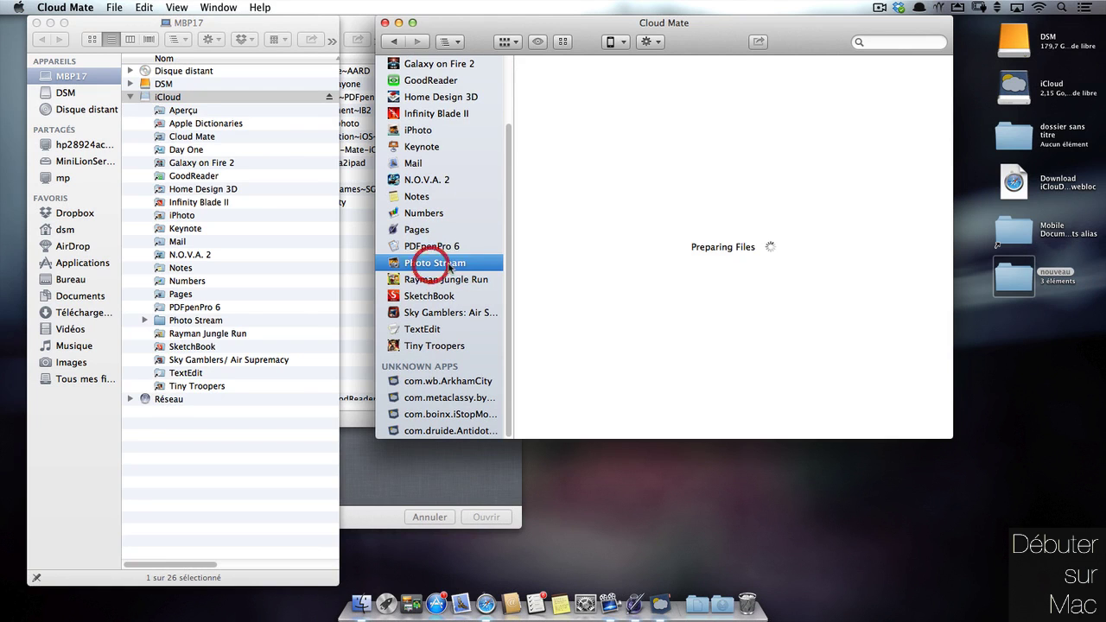
left_click_drag(948, 437, 1022, 550)
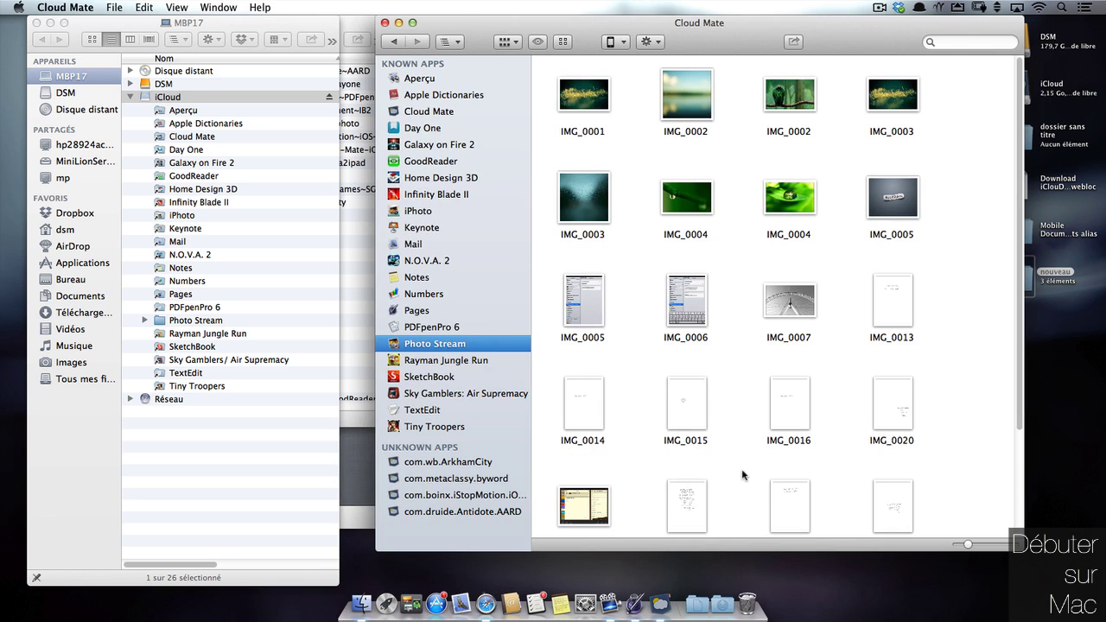
Launch Plain Cloud by searching for "plai", look through its list of iCloud app folders, and close it
key("alt+space")
type("plai")
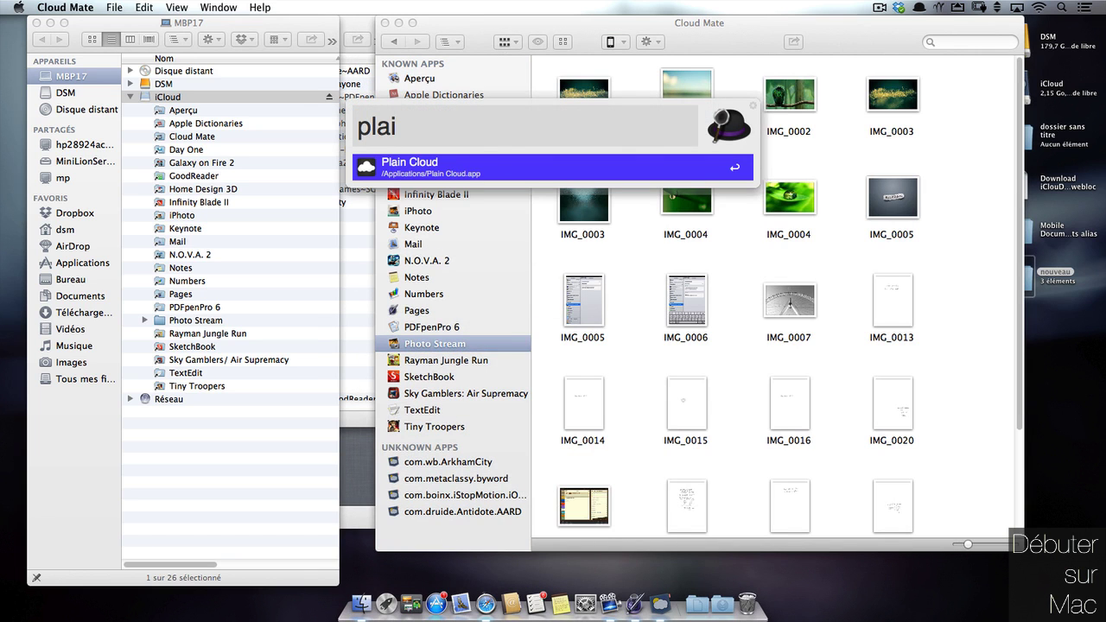
key("Return")
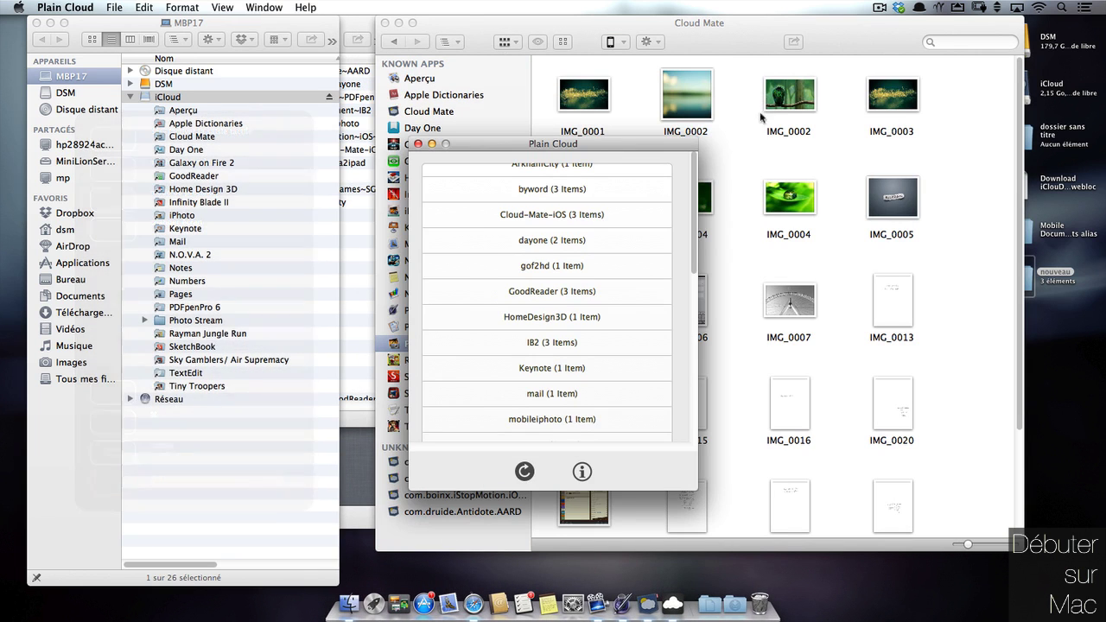
left_click_drag(694, 183, 678, 339)
left_click(419, 143)
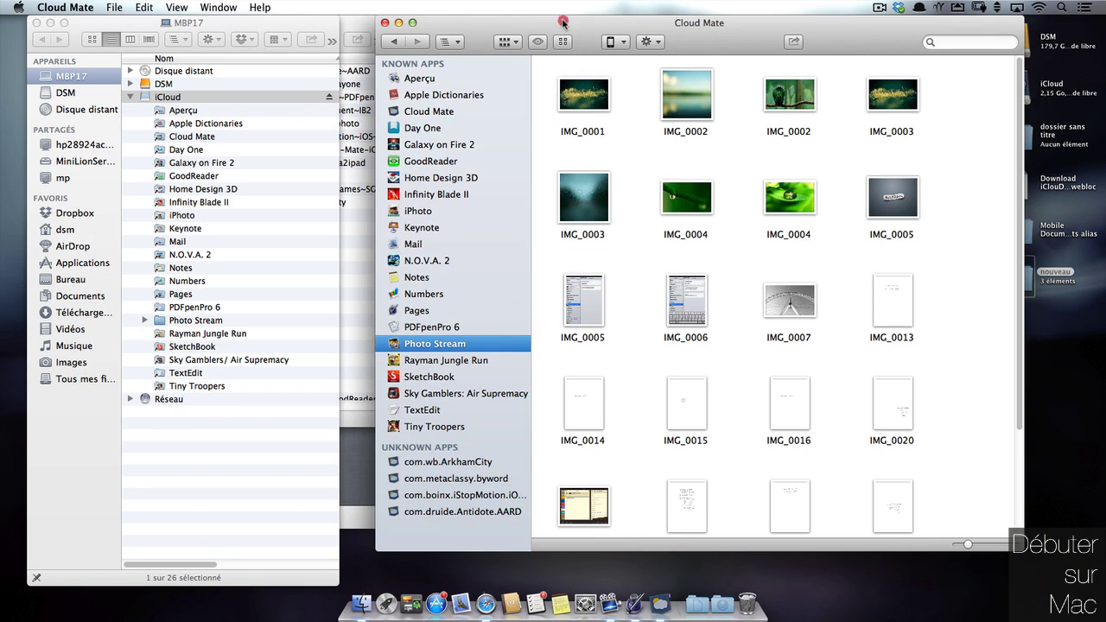
Select IMG_0001 and the second IMG_0002 in Cloud Mate's Photo Stream, and nudge the window slightly
left_click_drag(564, 33, 566, 33)
left_click(586, 104)
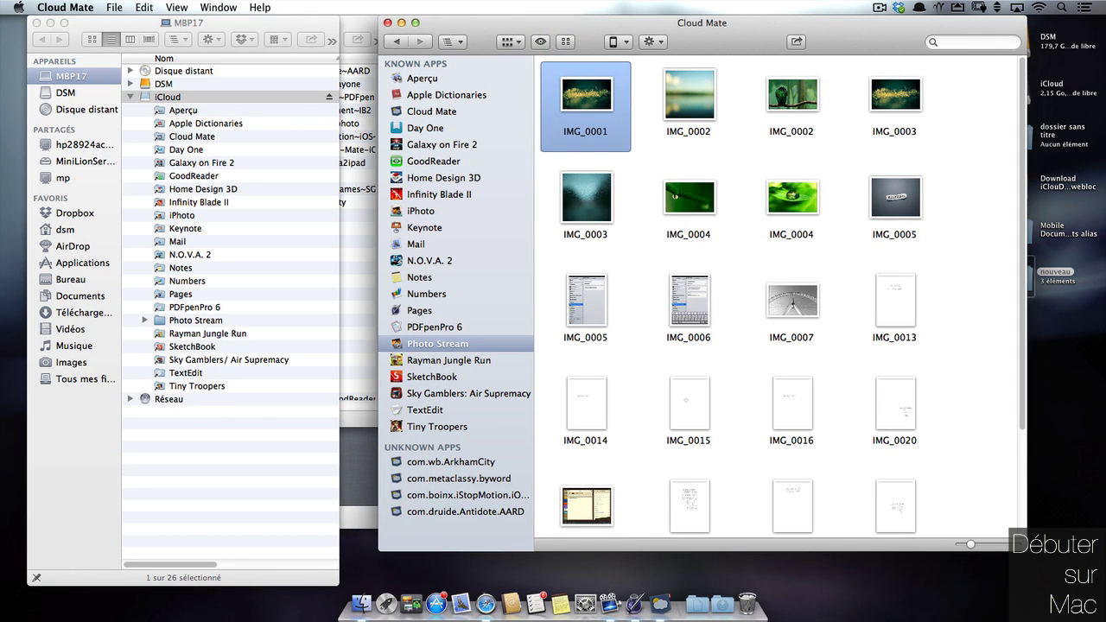
left_click(787, 103)
left_click(572, 40)
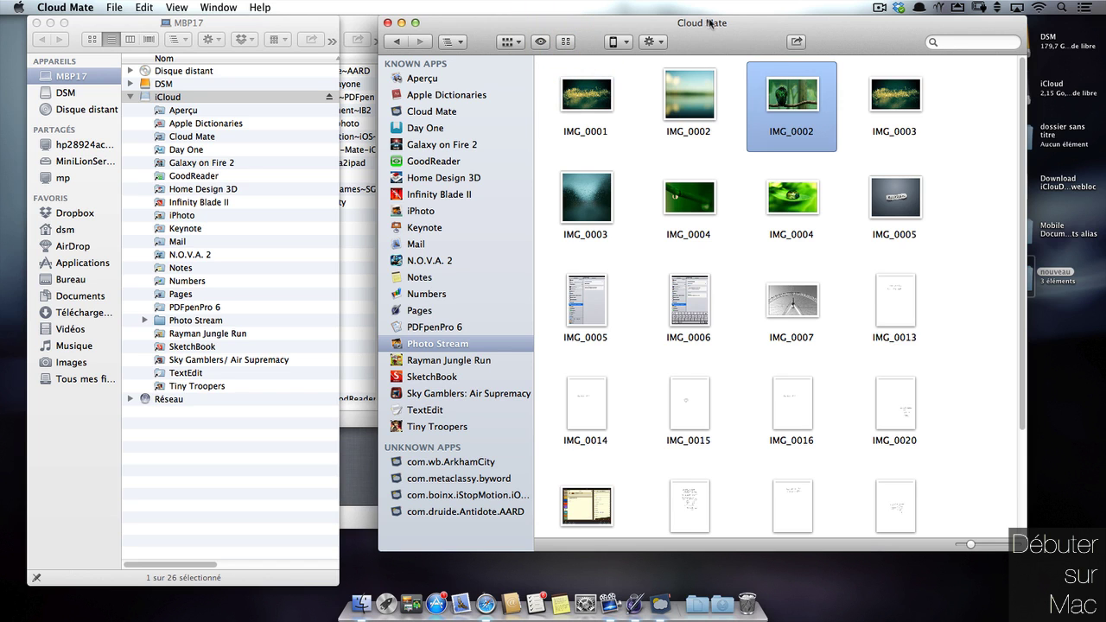
left_click_drag(708, 19, 704, 17)
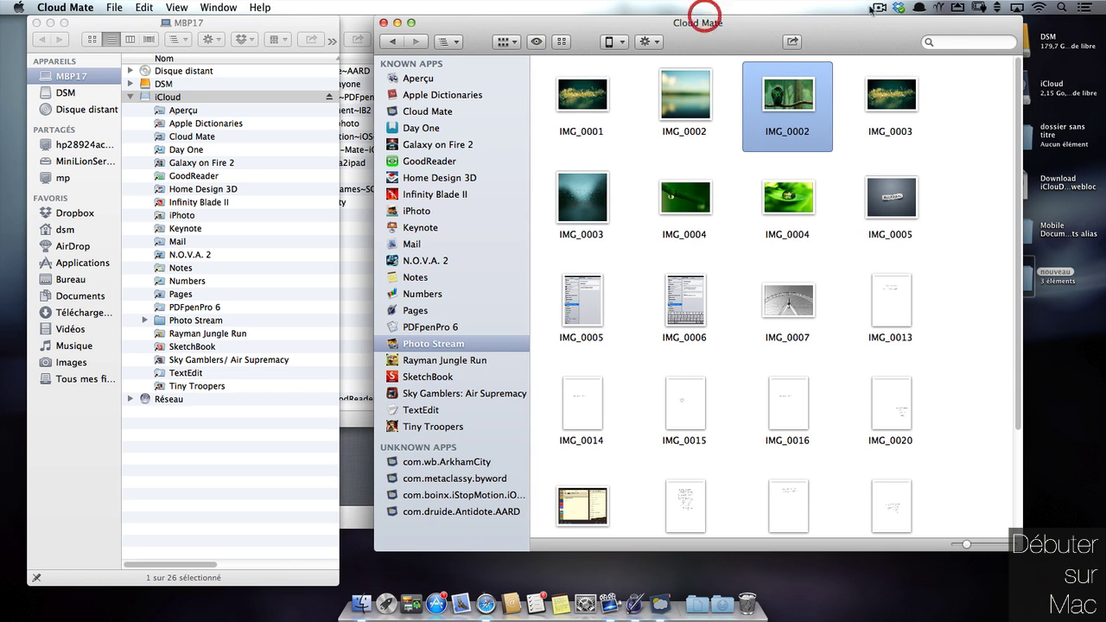
Switch to Finder, move its window, and display the Bibliothèque folder in column view
left_click(351, 26)
left_click_drag(217, 41, 434, 43)
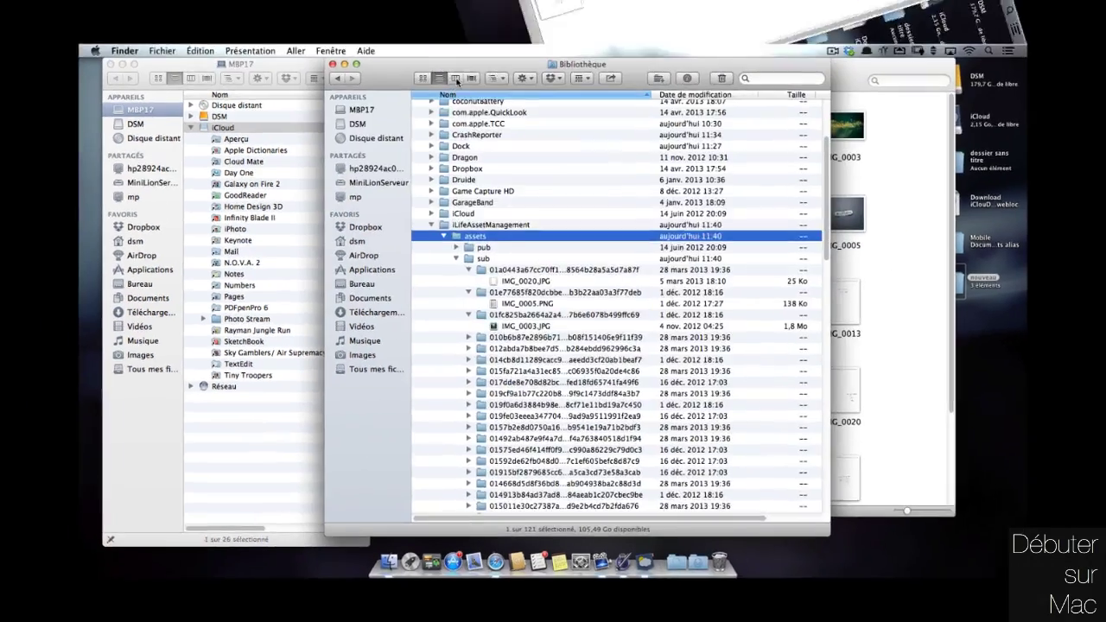
left_click(439, 39)
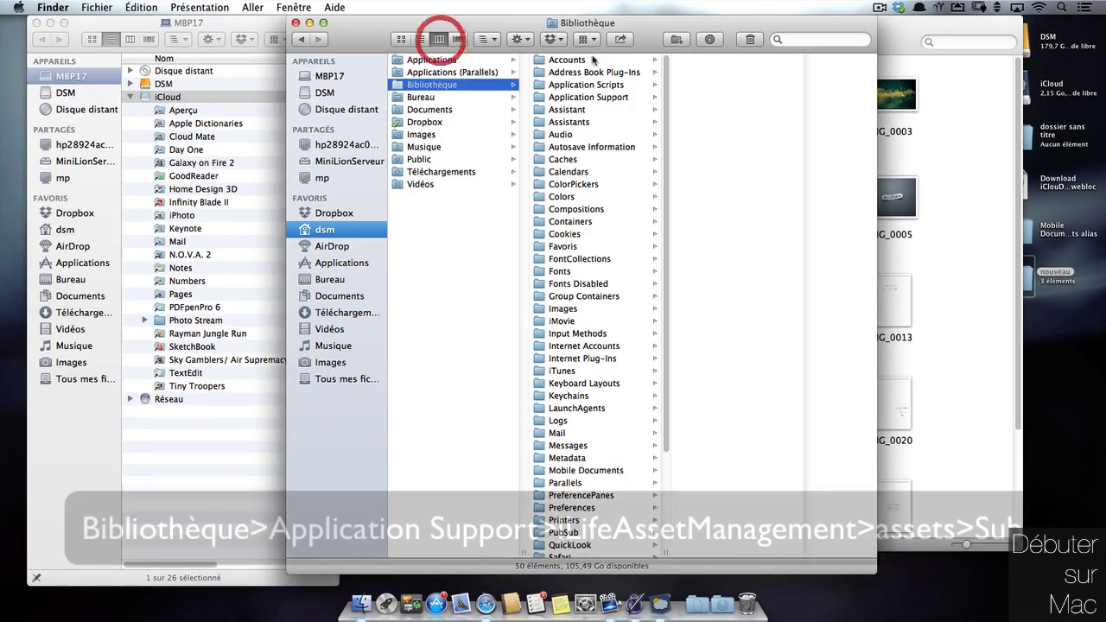
From Bibliothèque, open Application Support, iLifeAssetManagement, assets and its sub folder
left_click(602, 99)
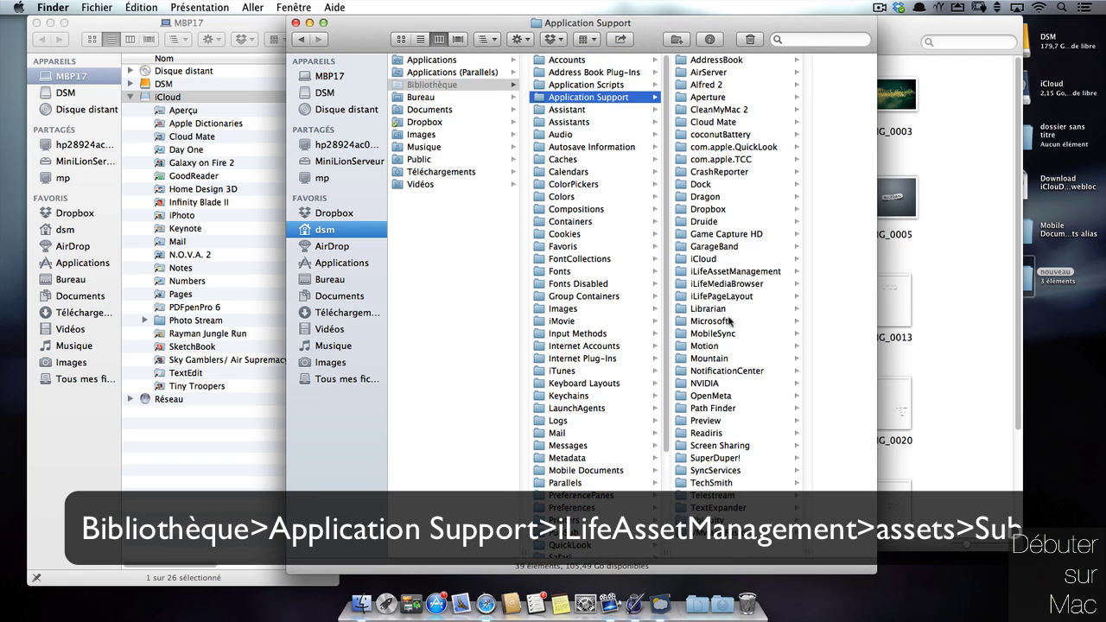
left_click(724, 270)
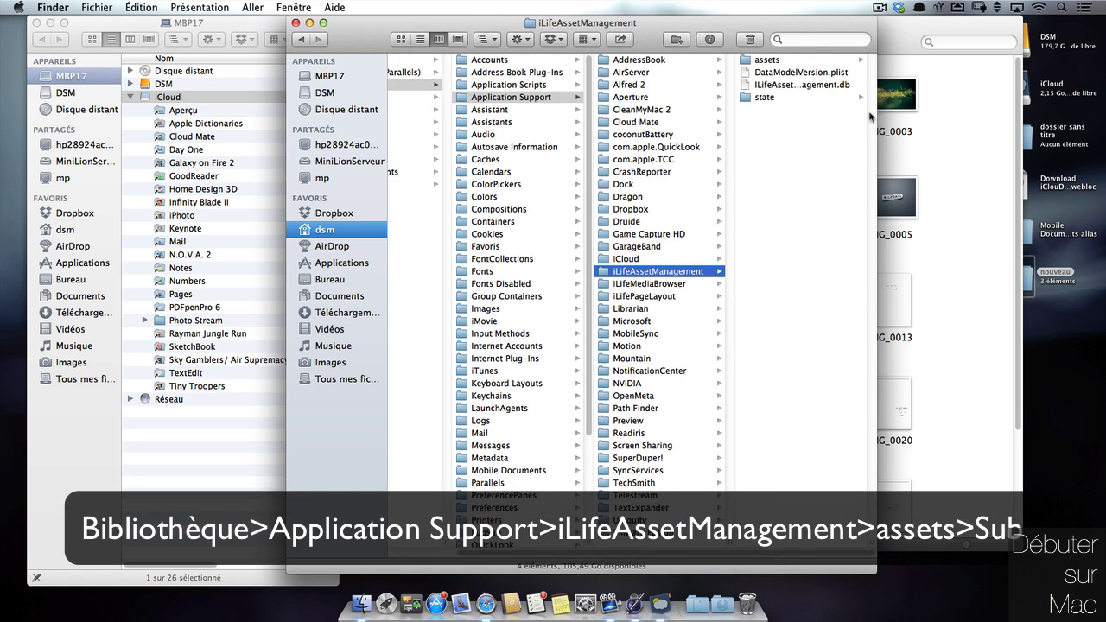
left_click(776, 59)
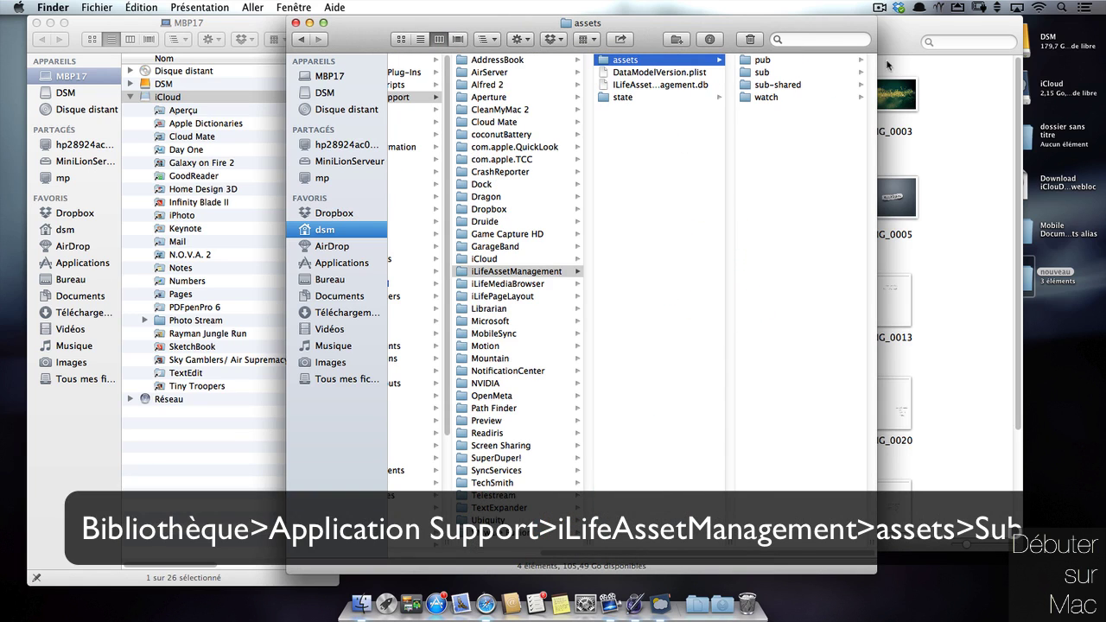
left_click(796, 74)
Preview IMG_0020.JPG in the first folder of sub and IMG_0004.JPG in the last one
left_click(830, 59)
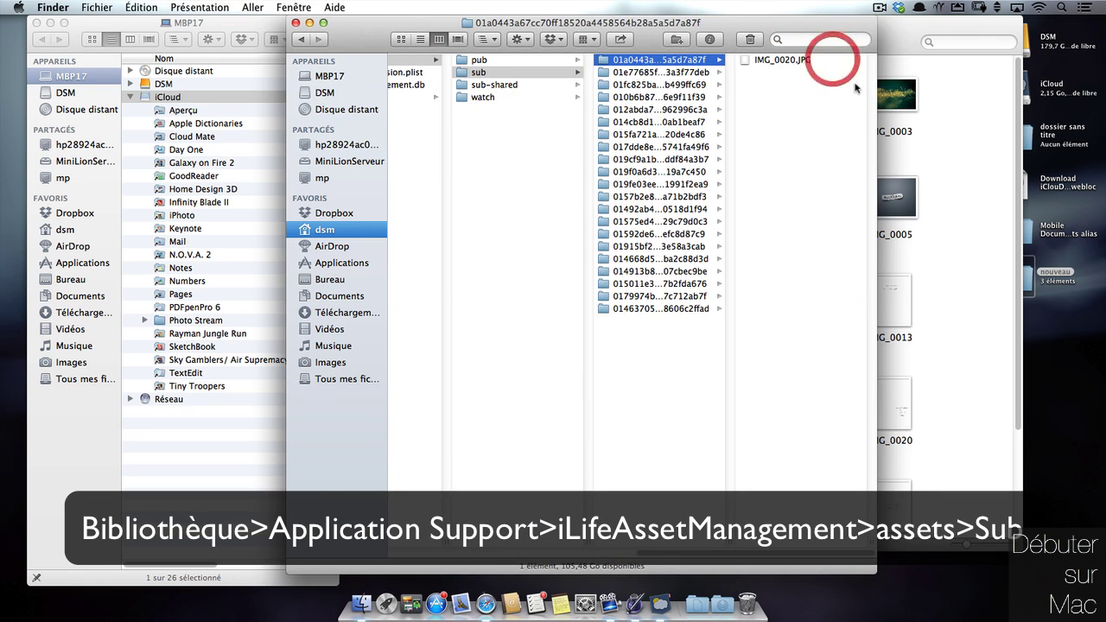
left_click(796, 59)
left_click(553, 309)
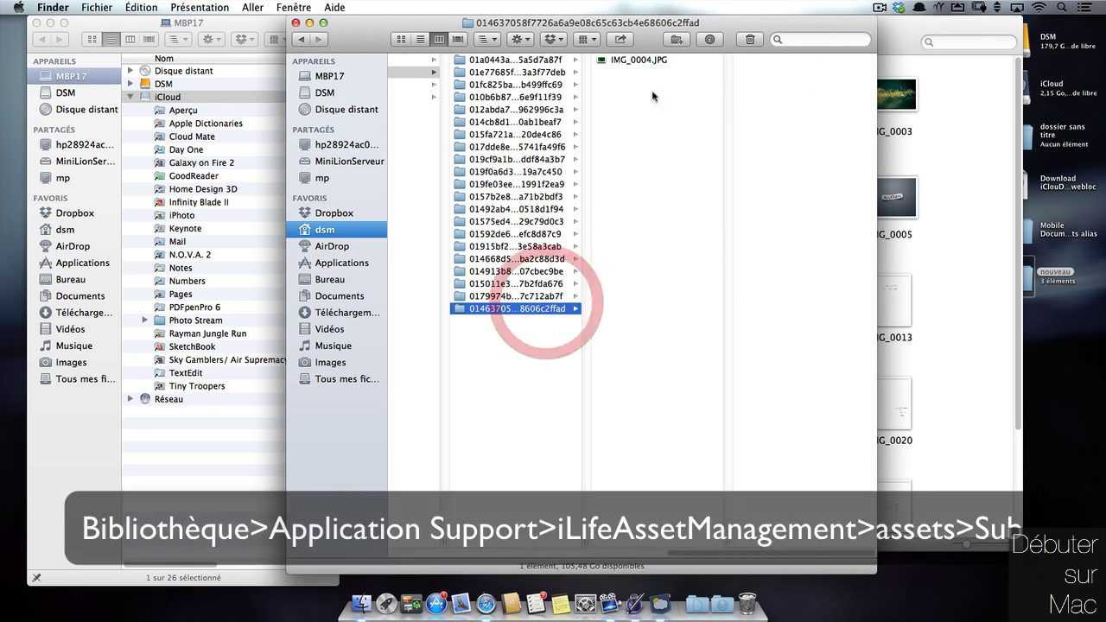
left_click(666, 59)
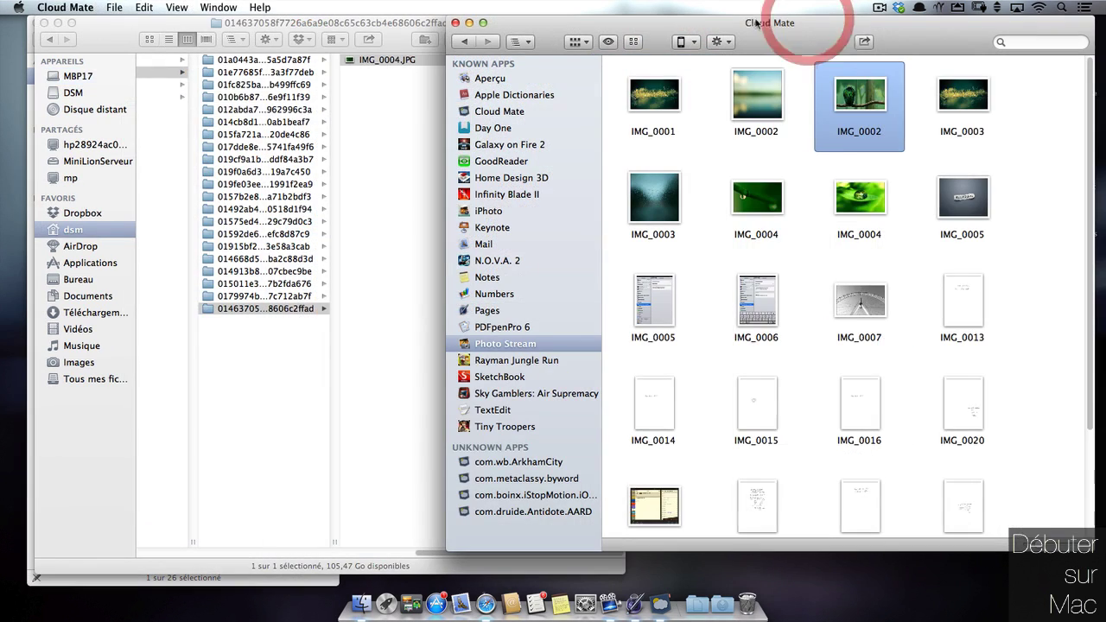
Arrange the Cloud Mate and Finder windows so the Photo Stream images and the IMG_0004.JPG preview can be compared
left_click(787, 20)
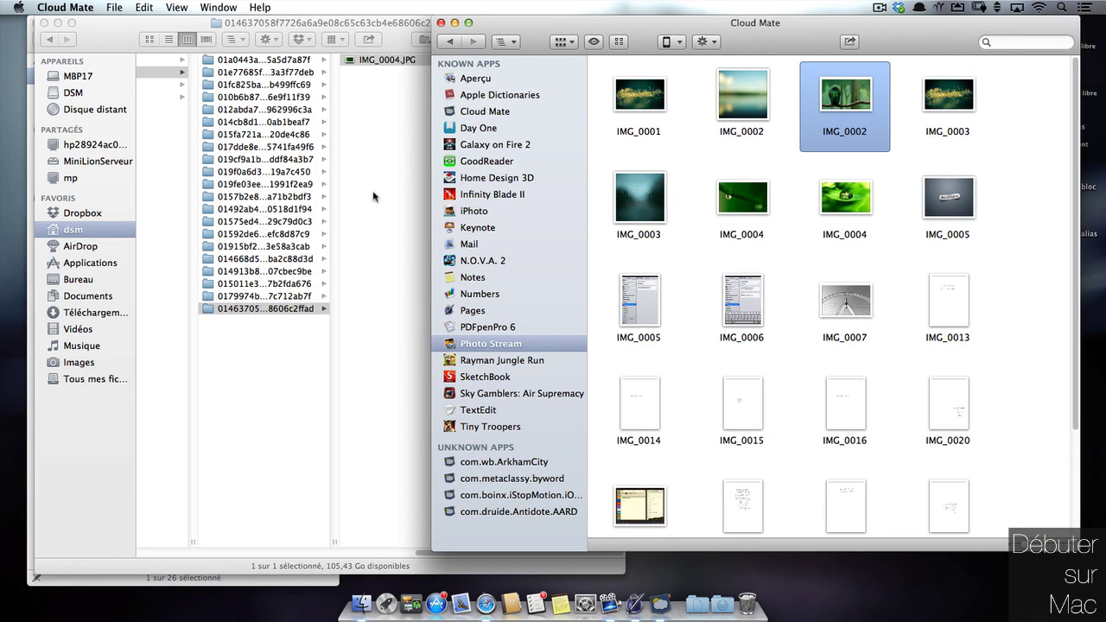
left_click(374, 24)
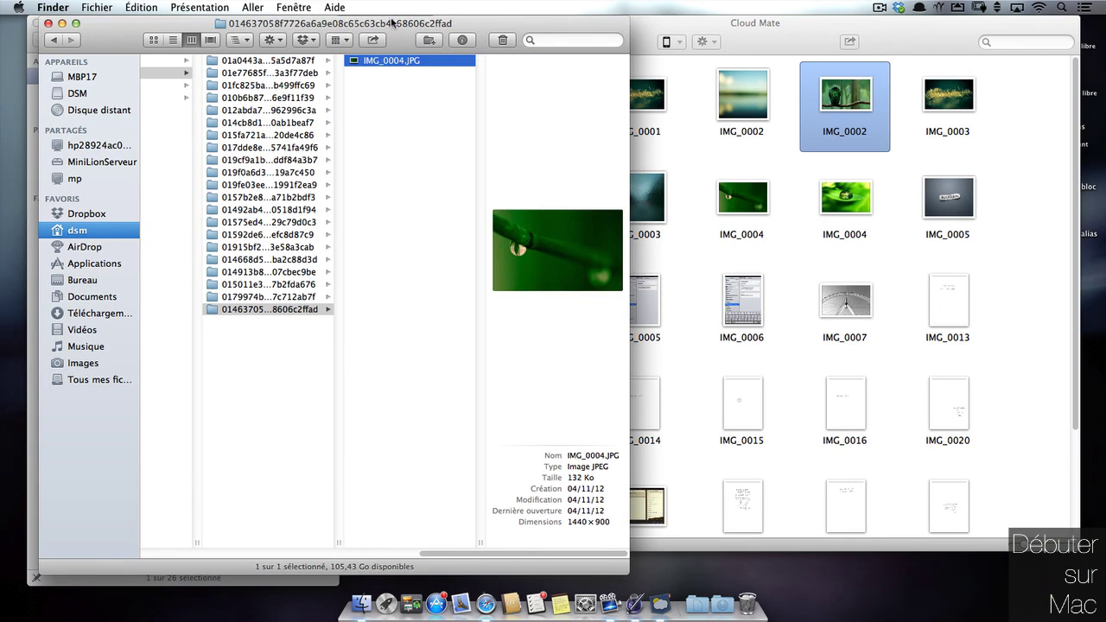
left_click_drag(393, 24, 413, 24)
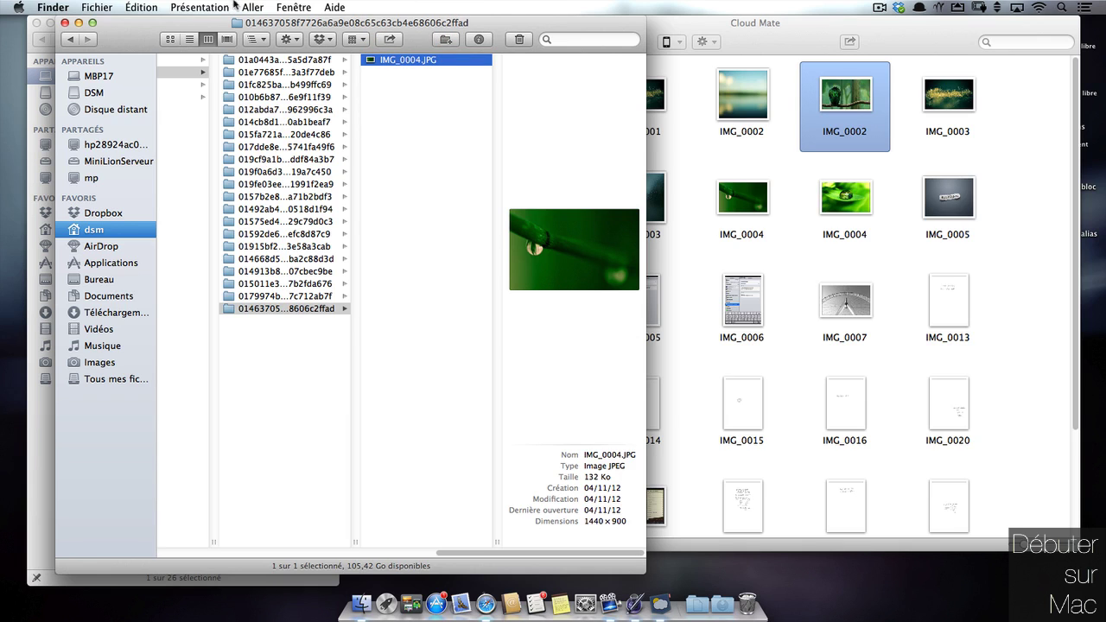
Search for .jpg files and restrict the search to the sub folder
key("super+alt+f")
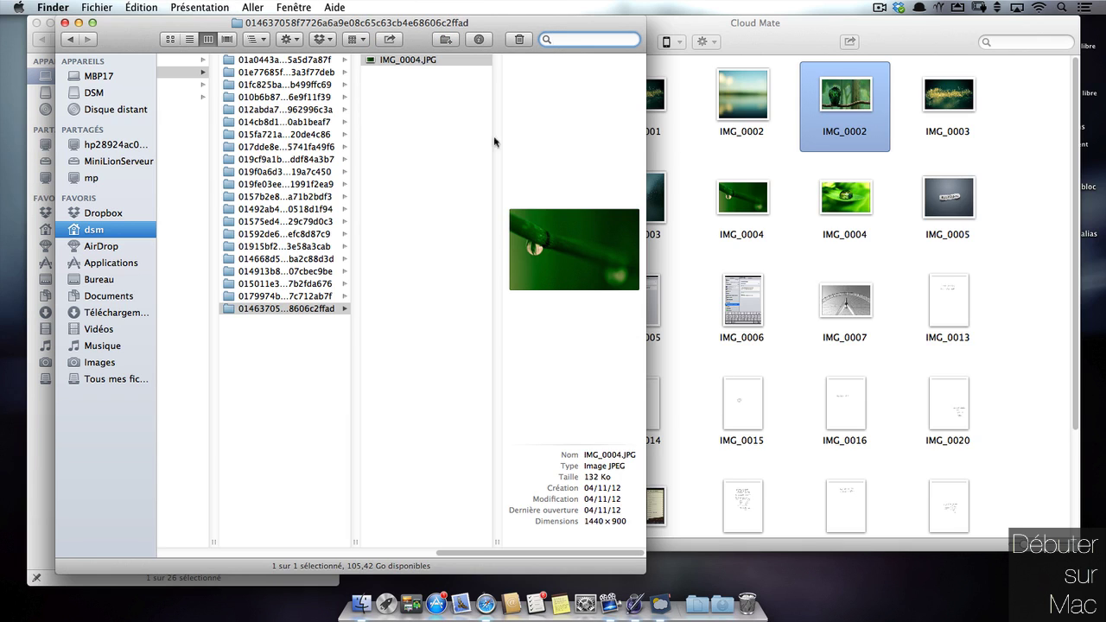
left_click(179, 75)
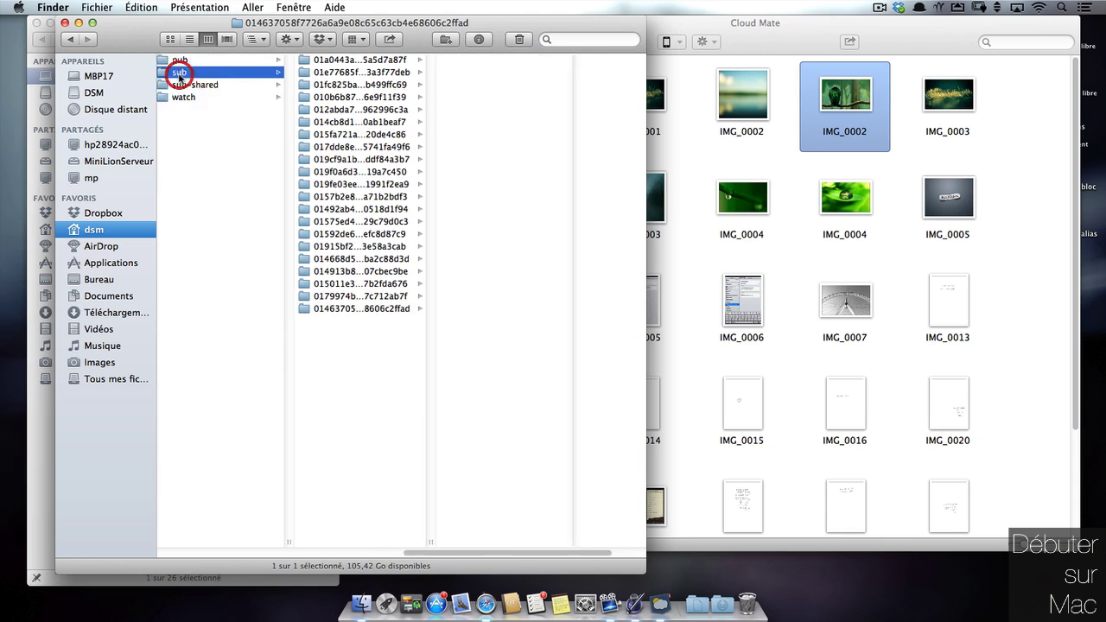
left_click(544, 40)
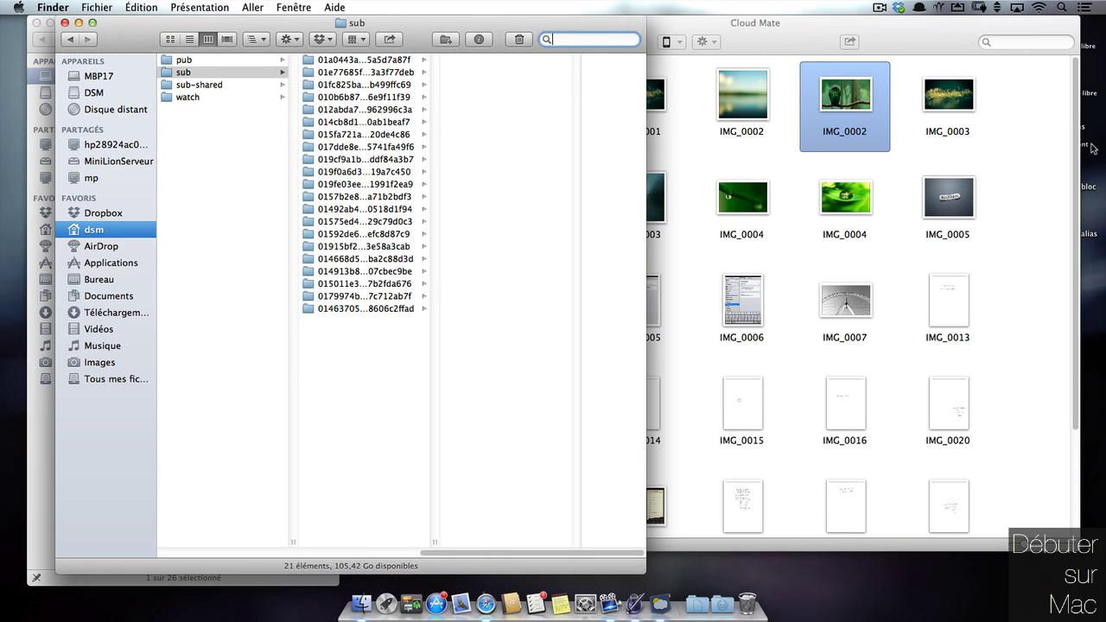
type(".jpg")
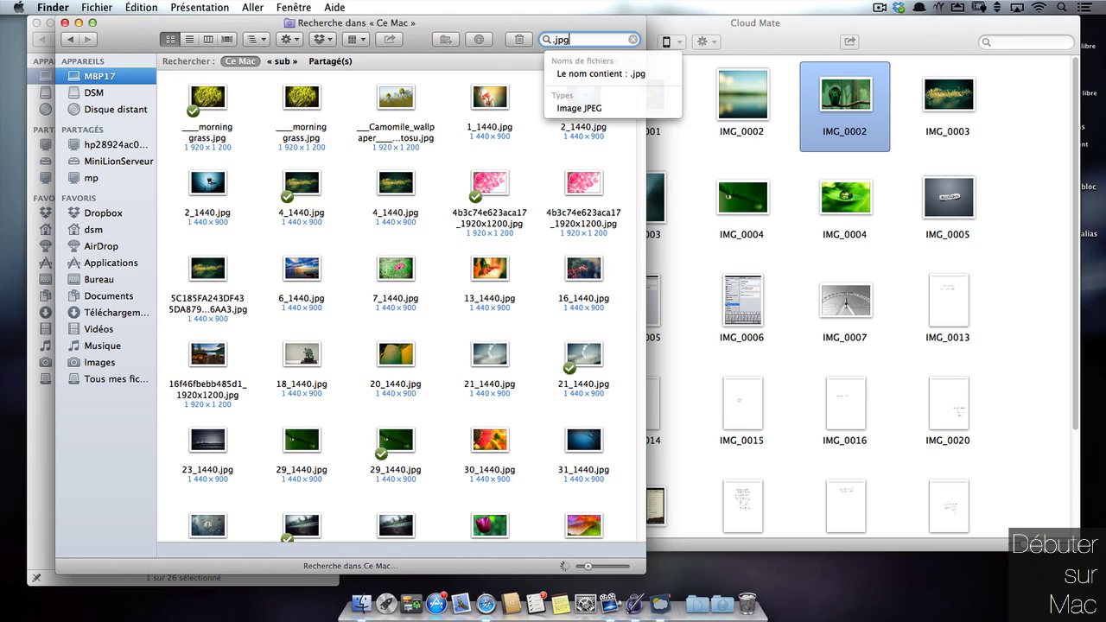
left_click(279, 61)
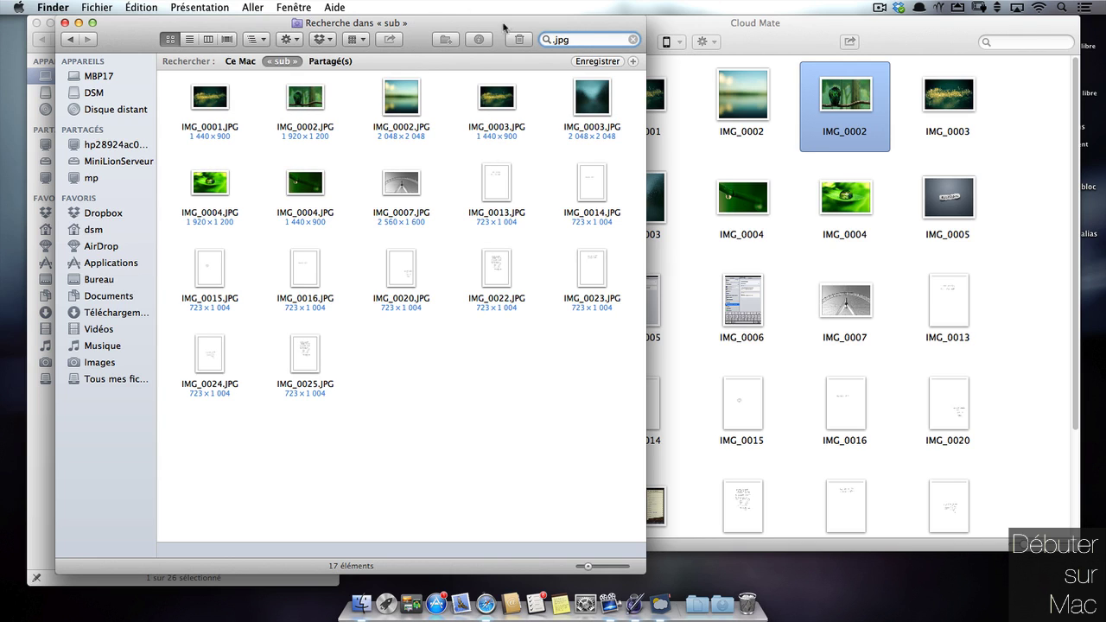
Save the .jpg search as a smart folder under its proposed name in Recherches enregistrées, view MBP17, and reopen the saved search
left_click(609, 64)
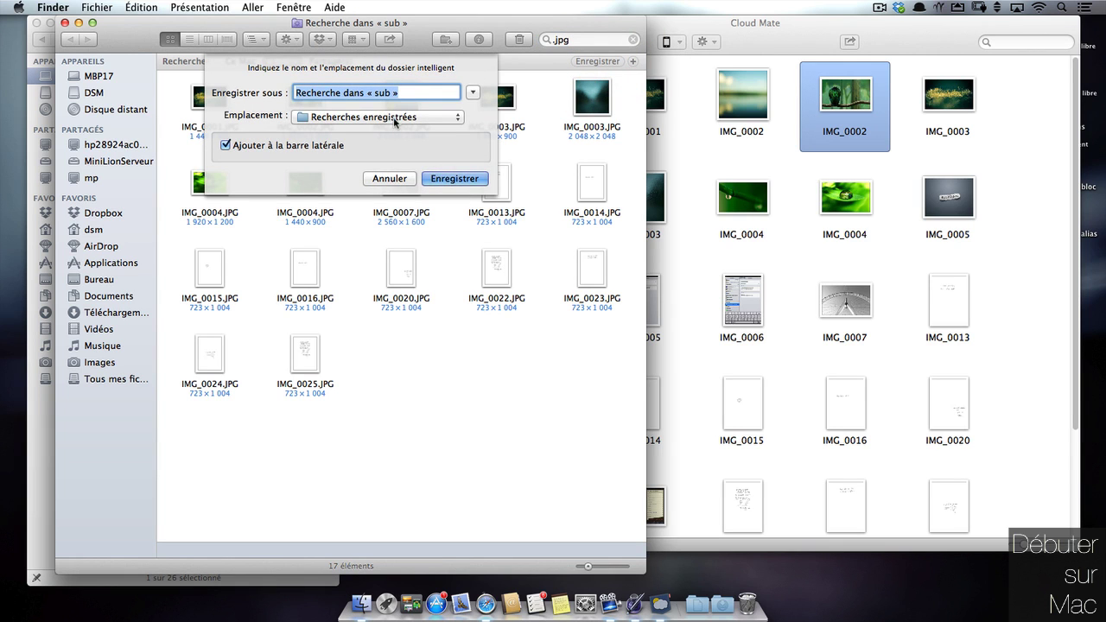
left_click(474, 178)
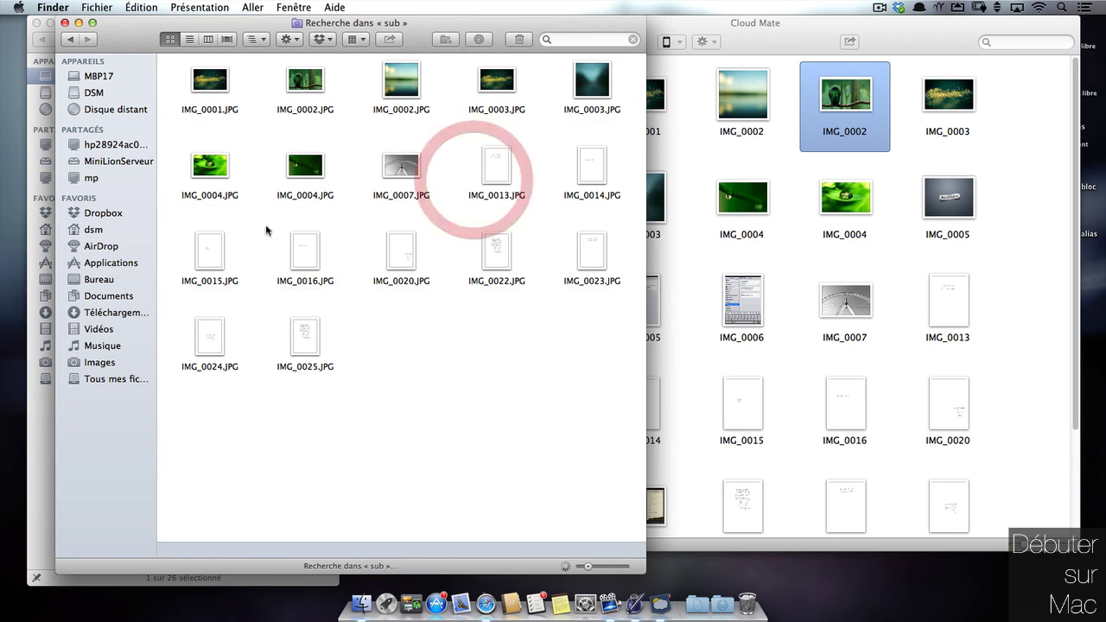
left_click(102, 463)
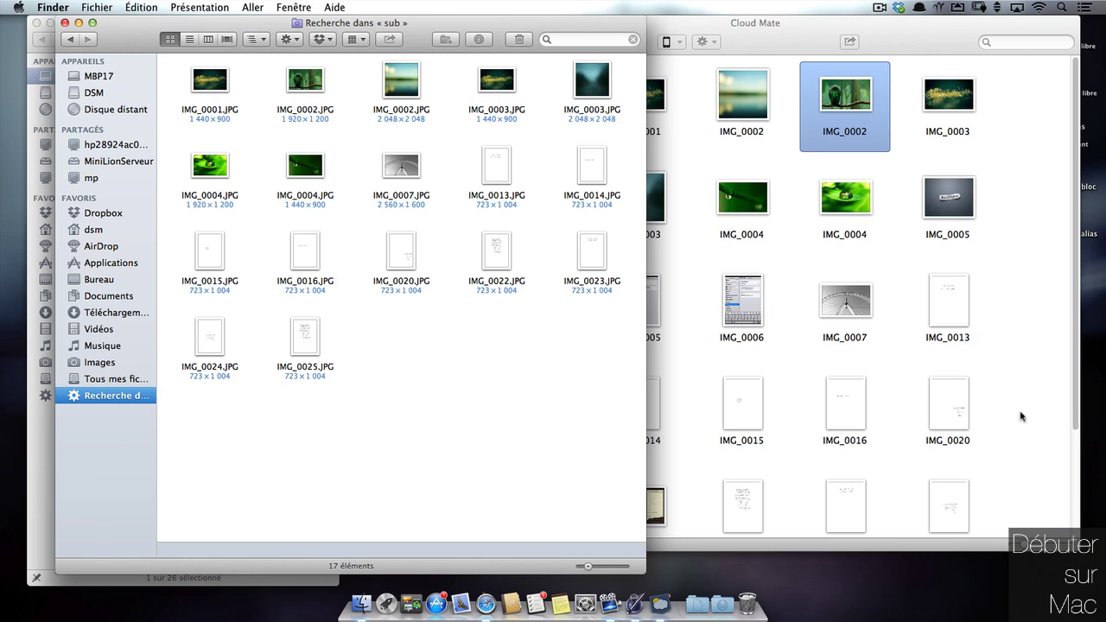
left_click(104, 76)
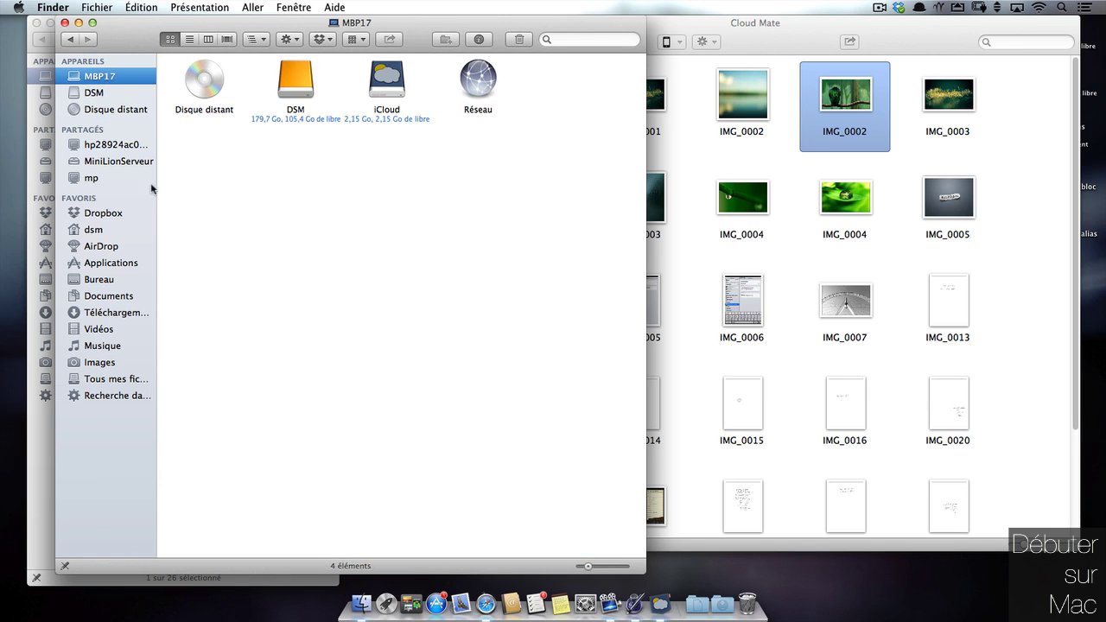
left_click(94, 397)
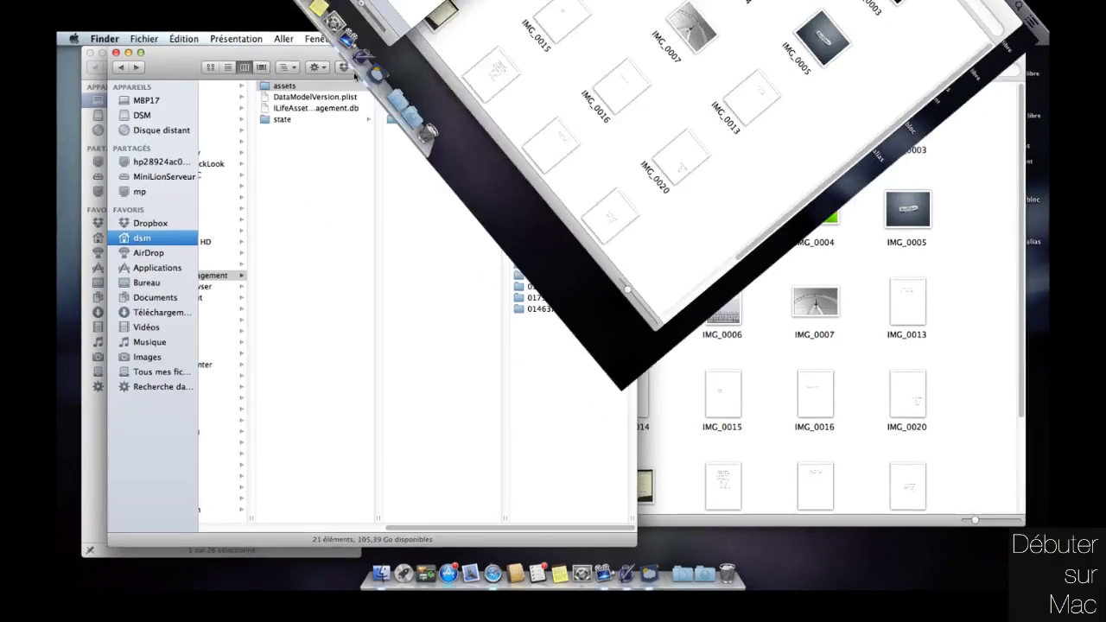
Return to the sub folder and search only within it for .png files
left_click(384, 73)
left_click(568, 39)
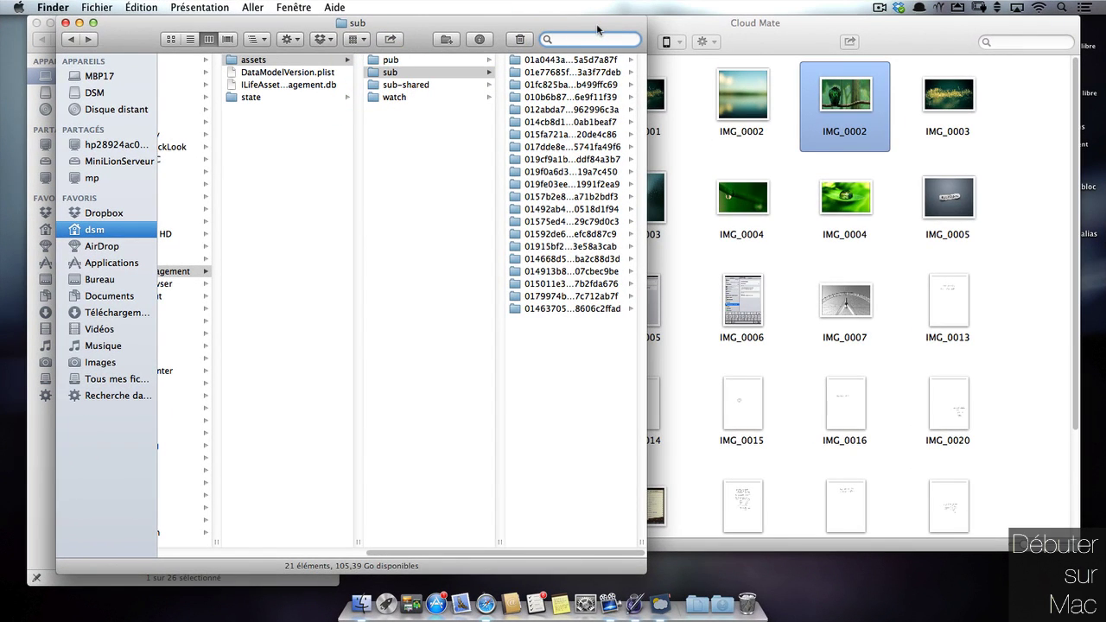
type(".png")
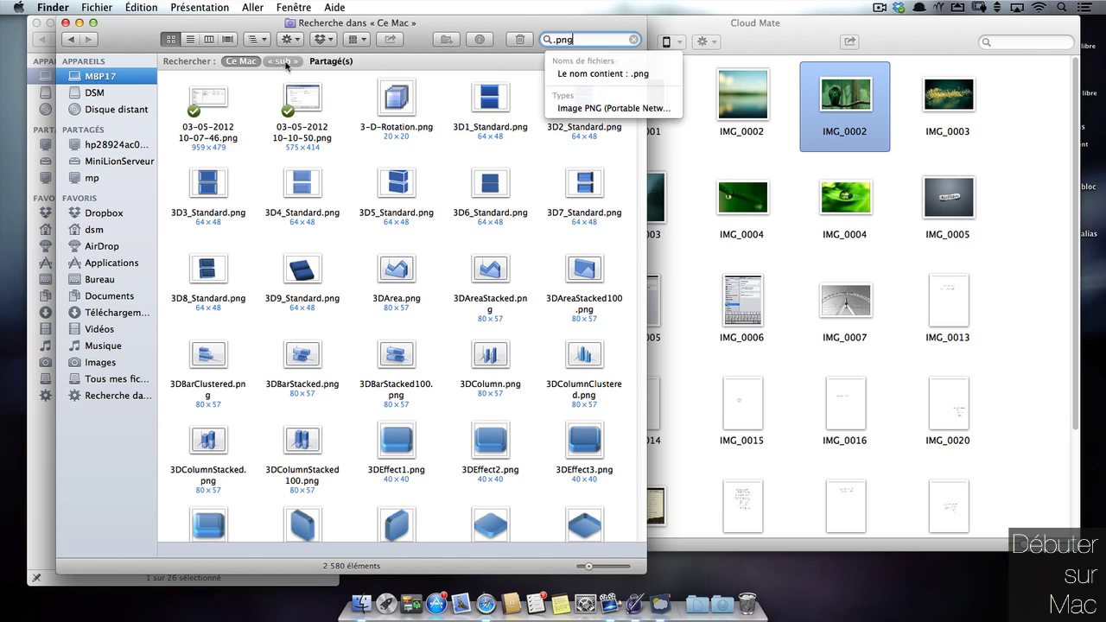
left_click(284, 61)
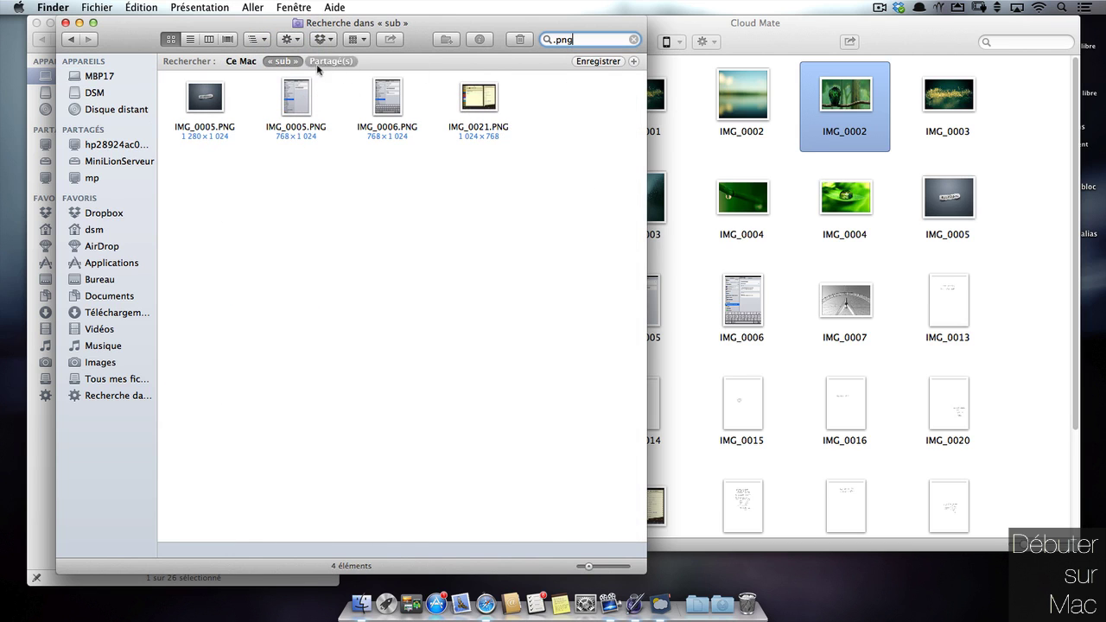
Save the .png search as a smart folder named capture ios in Recherches enregistrées
left_click(599, 62)
type("capture ios")
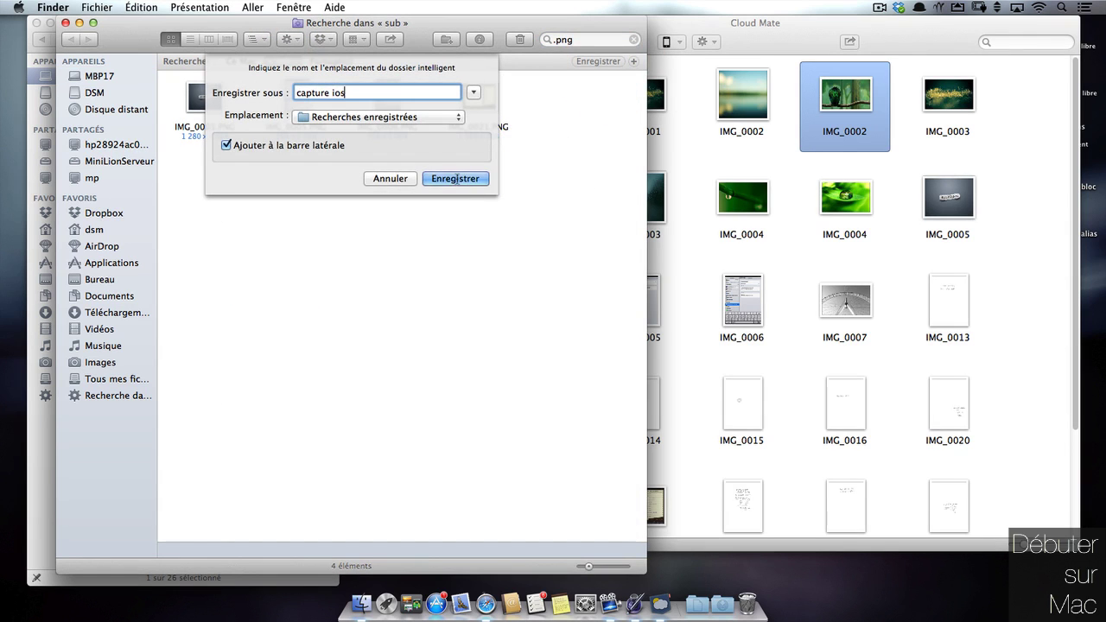
left_click(455, 178)
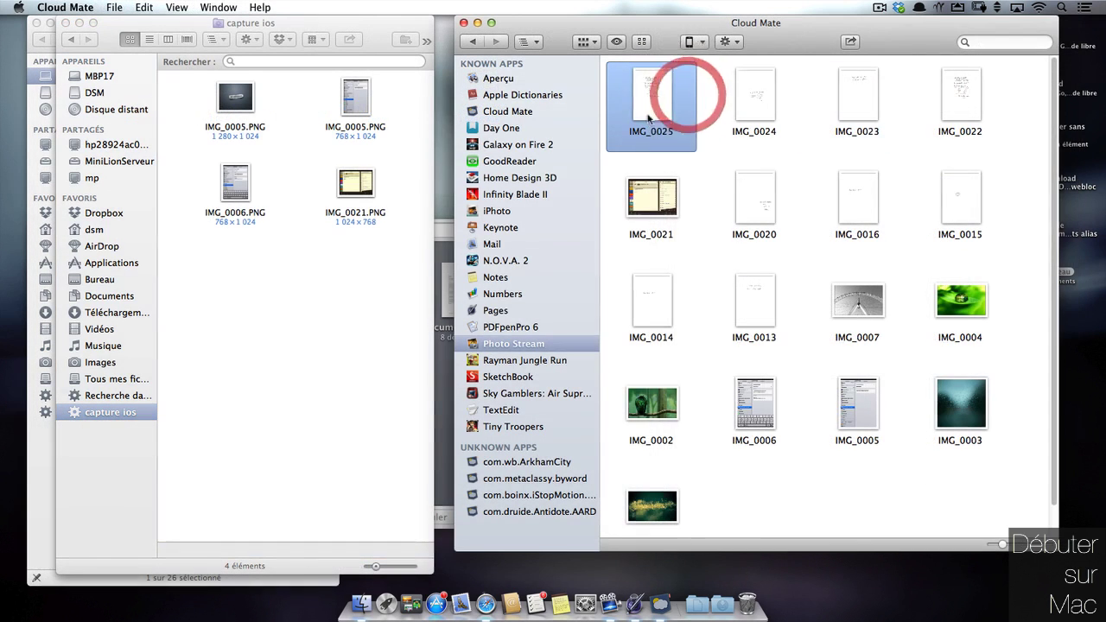
Copy IMG_0021 from Cloud Mate's Photo Stream to the desktop, and try moving the first IMG_0005.PNG out of the capture ios folder
left_click(657, 196)
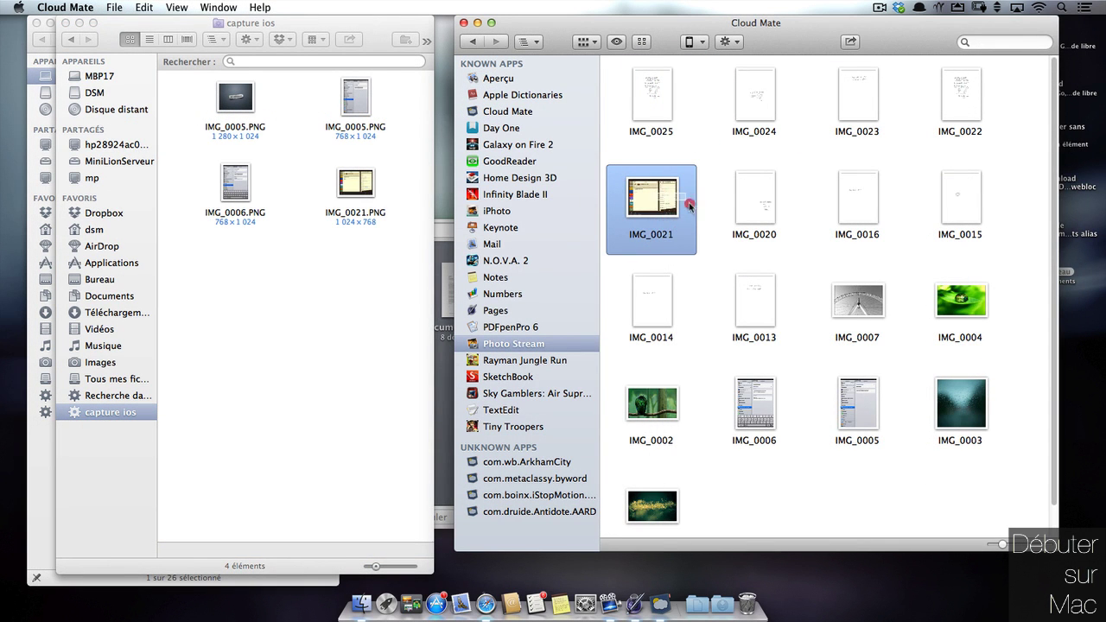
left_click_drag(661, 213, 1080, 341)
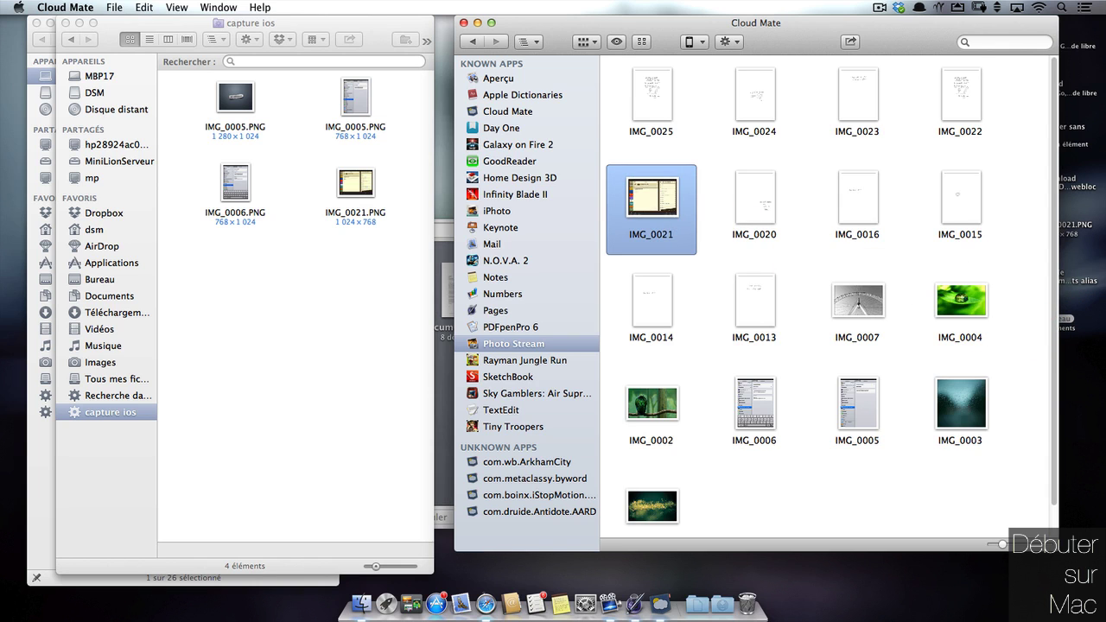
left_click_drag(235, 100, 451, 115)
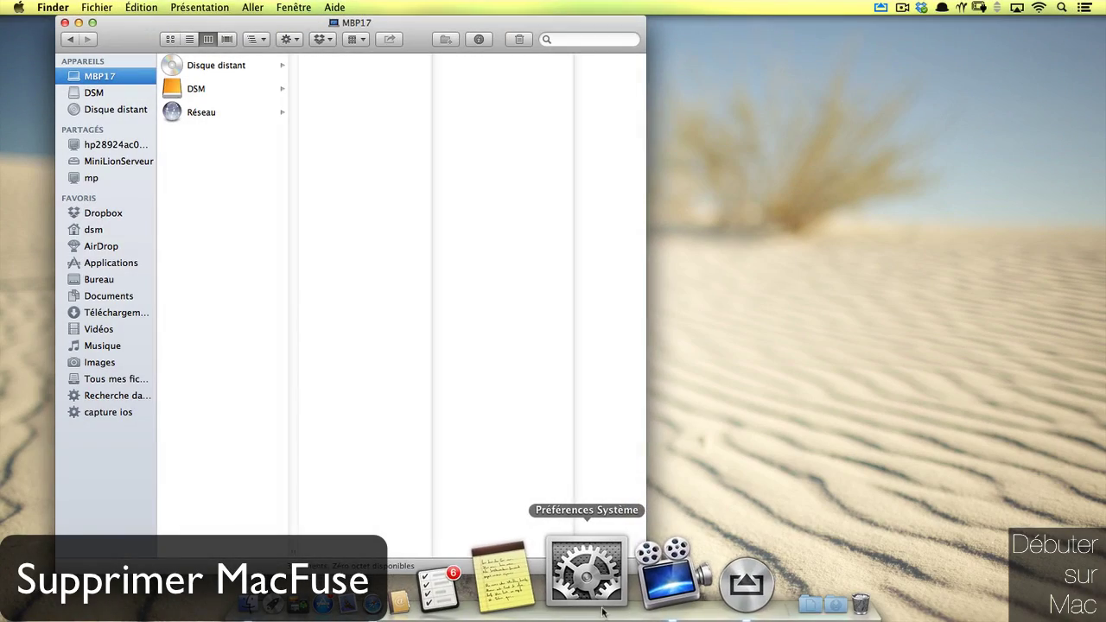
Open the FUSE for OS X pane in Préférences Système and shift its window slightly aside
left_click(604, 596)
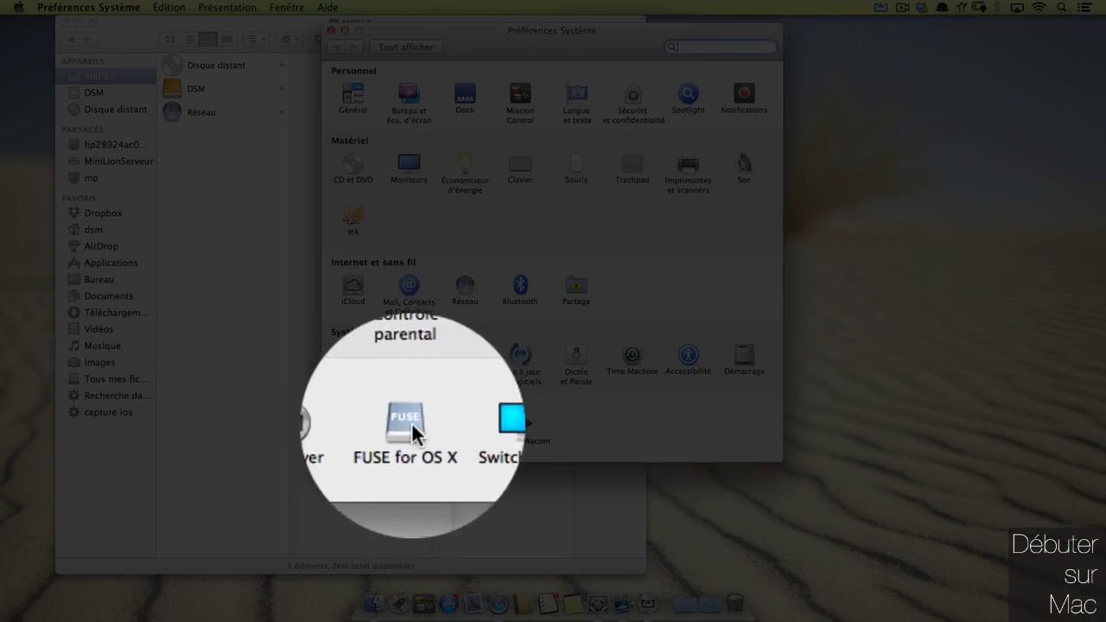
left_click(406, 423)
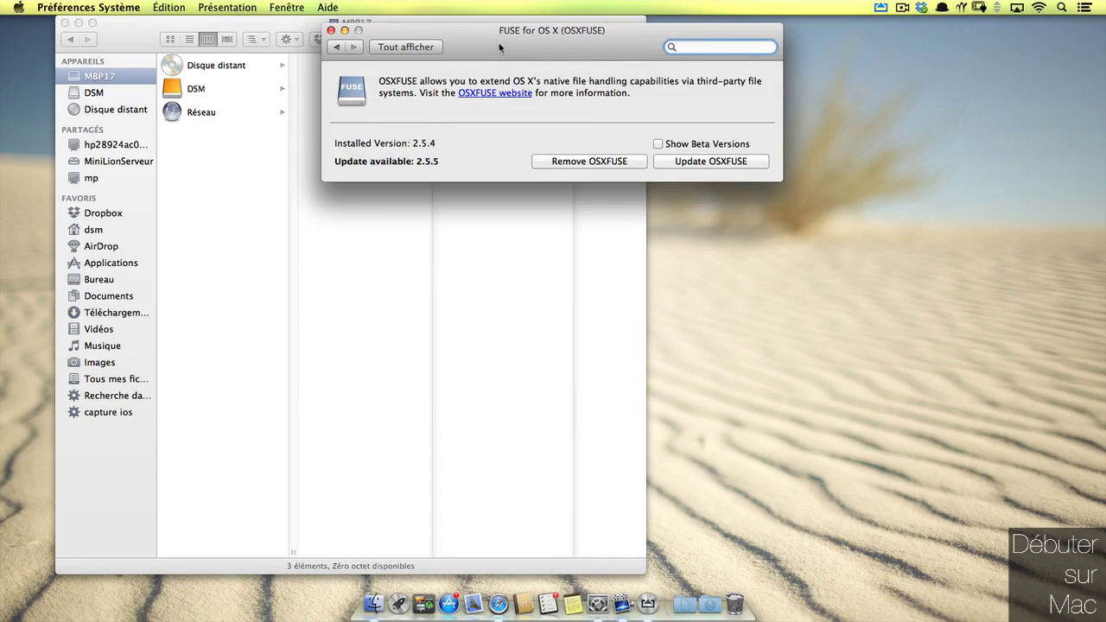
left_click_drag(500, 47, 540, 48)
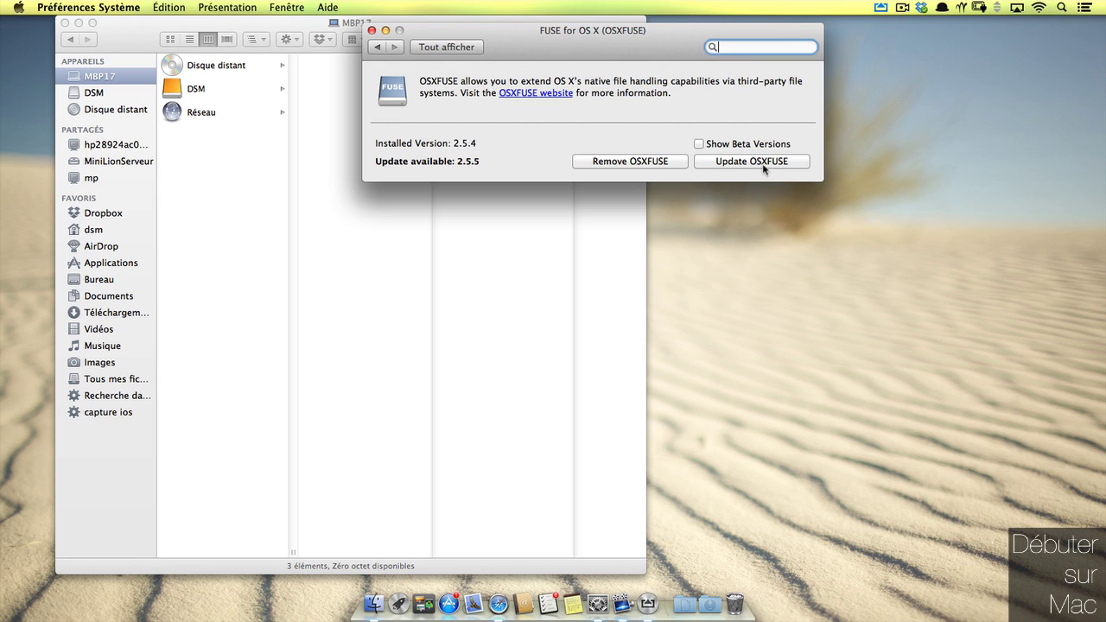
Remove OSXFUSE, authorizing the change with the account password, and move the preferences window slightly aside
left_click(611, 162)
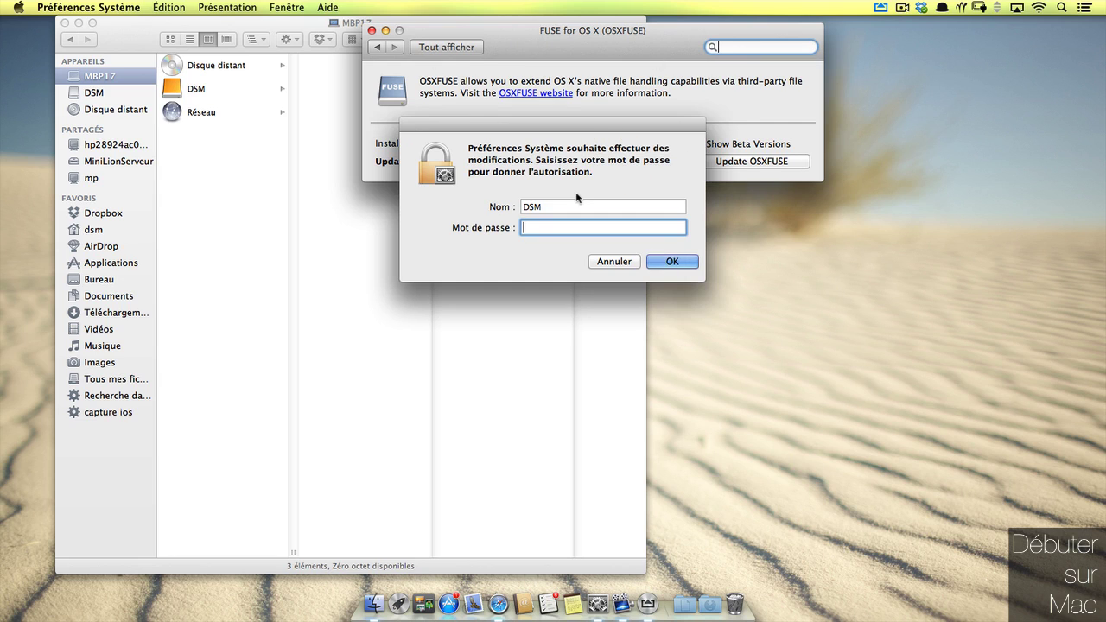
type("•••••••")
key("Return")
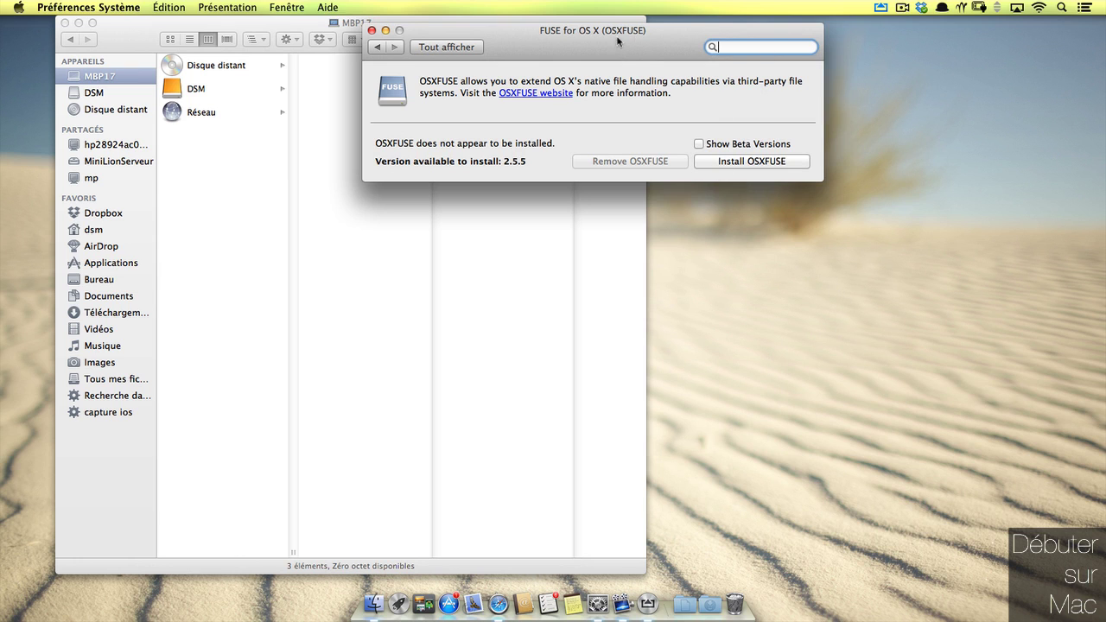
left_click_drag(631, 55, 681, 63)
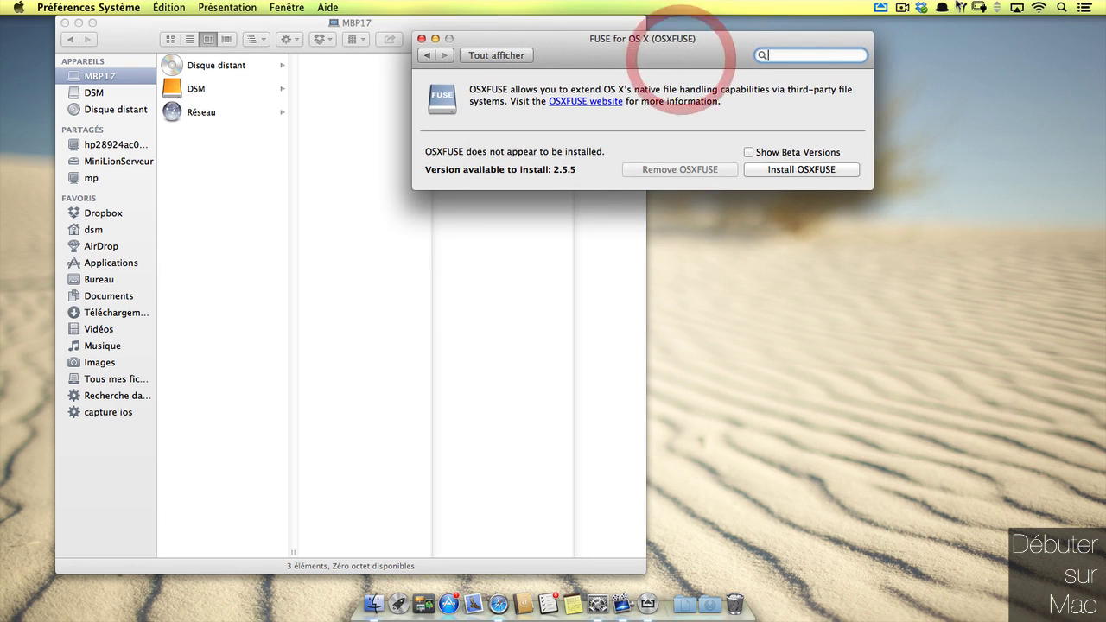
Delete the FUSE for OS X pane from Préférences Système, authorizing the change with the account password
left_click(430, 54)
right_click(497, 436)
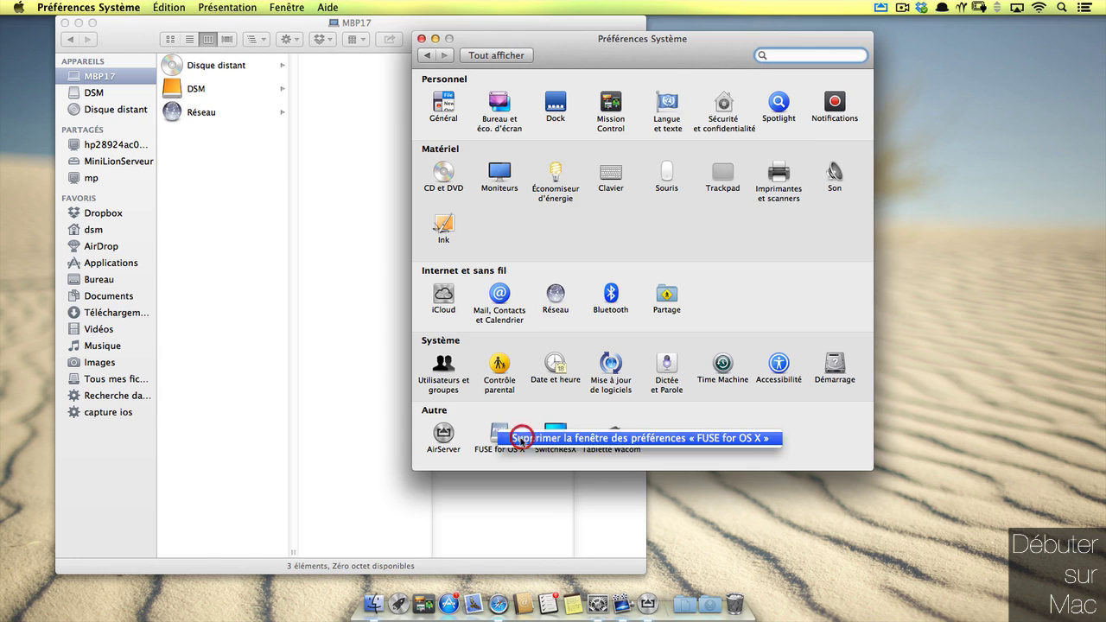
left_click(522, 439)
type("•")
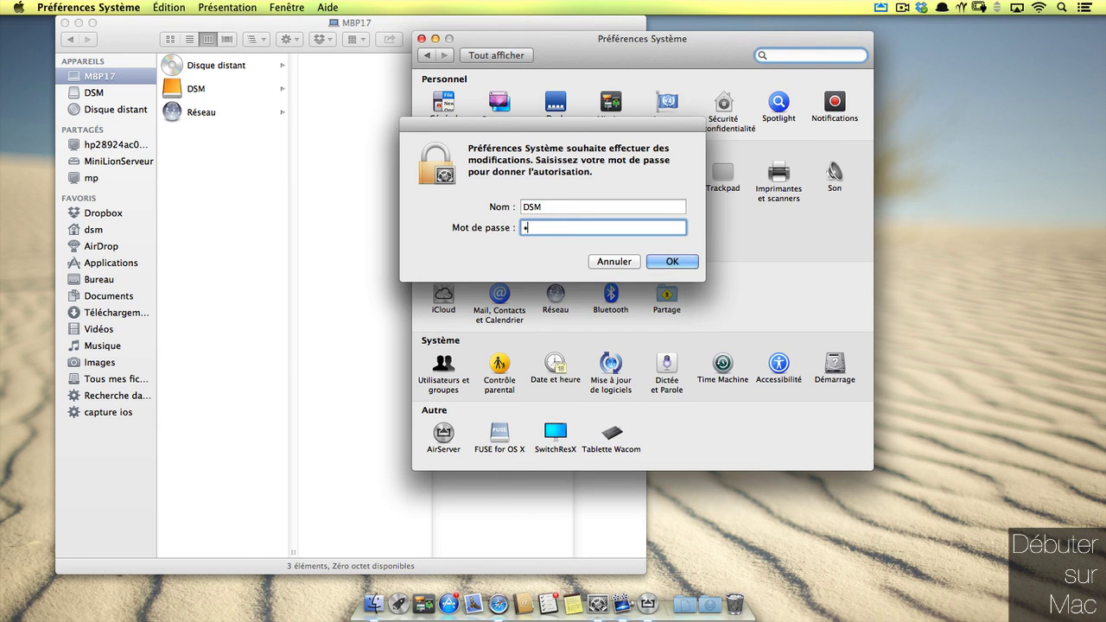
type("••••••")
key("Return")
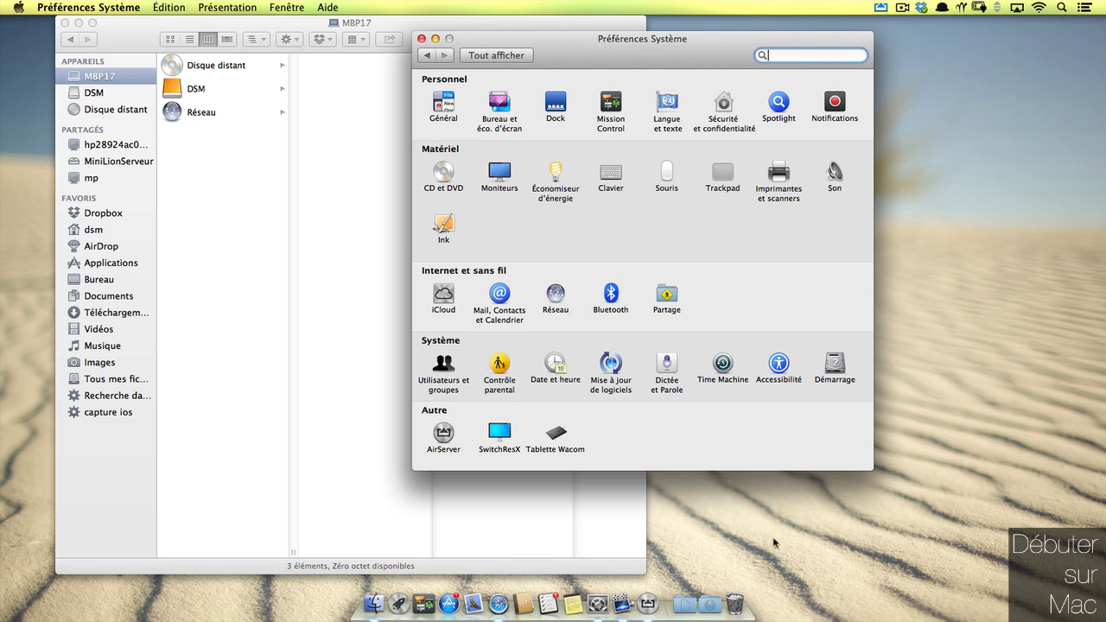
Launch Cloud Mate by searching for "clou" and decline installing the component that adds iCloud to Finder
left_click(815, 542)
key("alt+space")
type("clo")
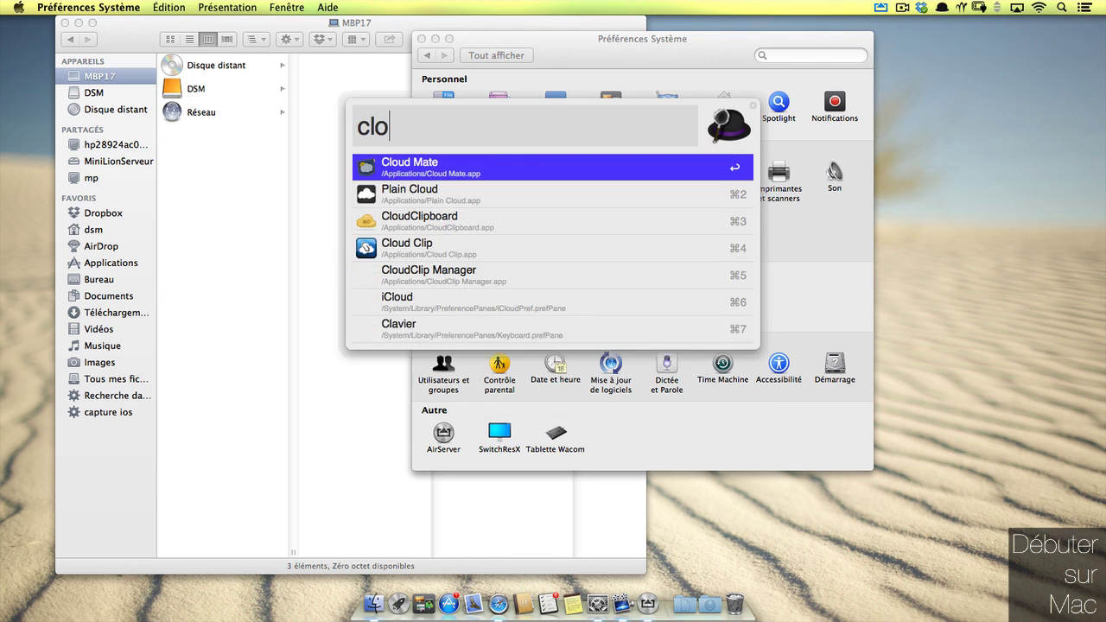
type("u")
key("Return")
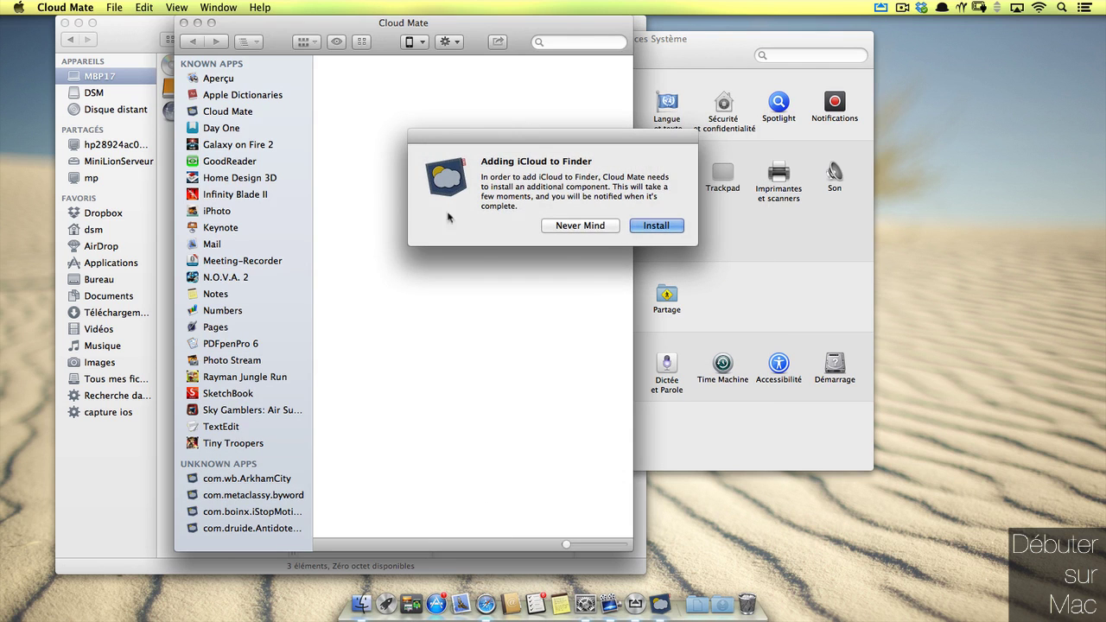
left_click(592, 227)
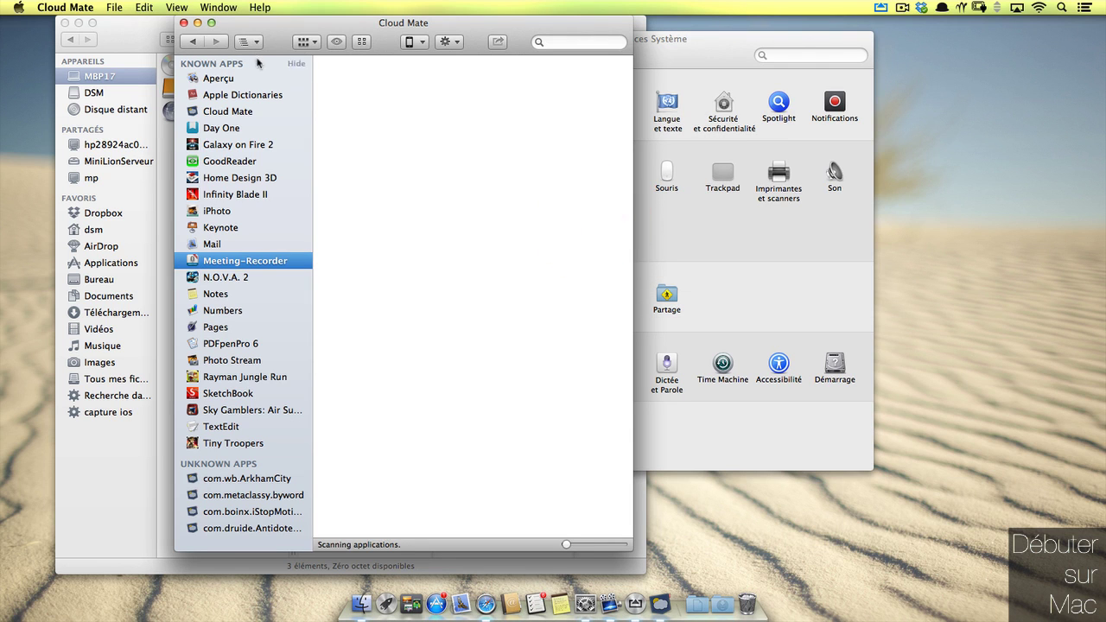
Turn off Cloud Mate's automatic start at login in its preferences and close them
key("super+comma")
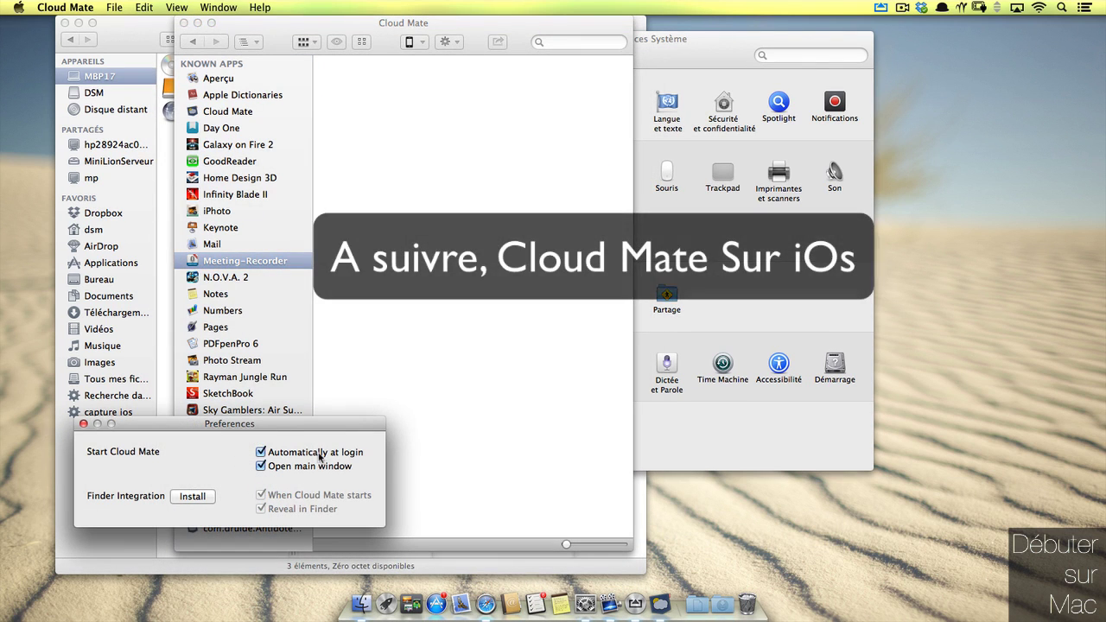
left_click(319, 453)
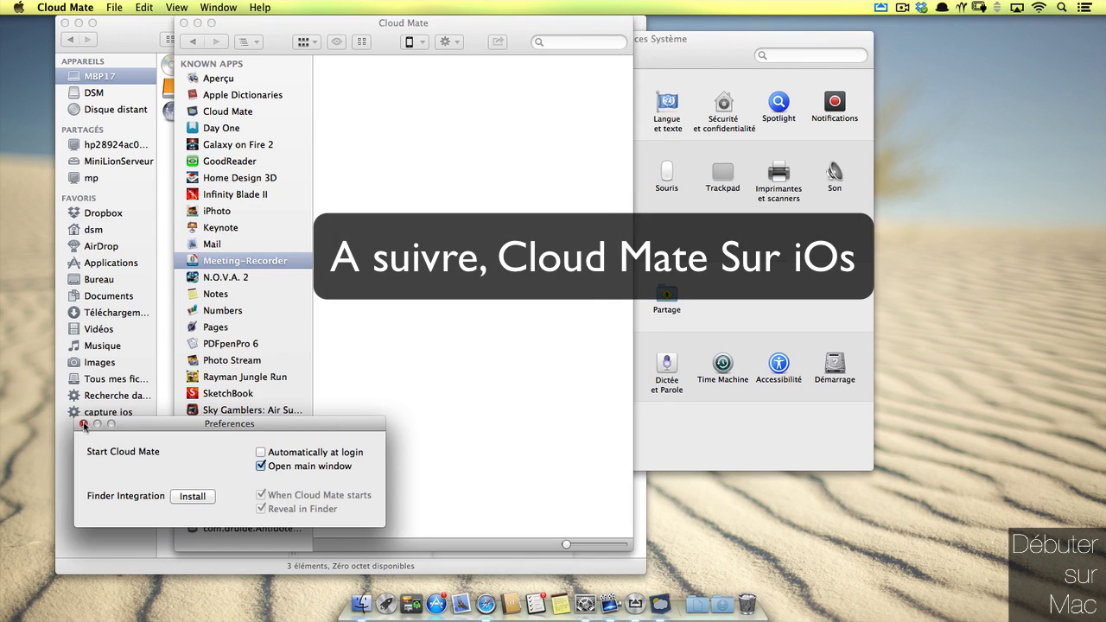
left_click(84, 424)
left_click(560, 369)
Browse the iCloud contents of Aperçu, Apple Dictionaries, Cloud Mate and Galaxy on Fire 2
left_click(253, 81)
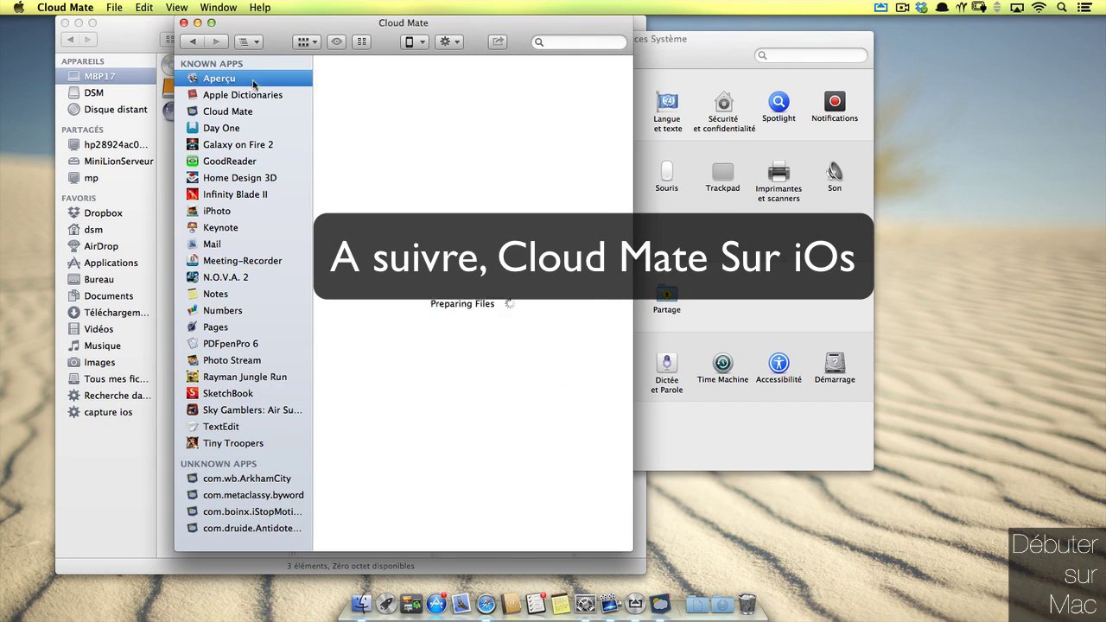
left_click(247, 93)
left_click(235, 110)
left_click(226, 144)
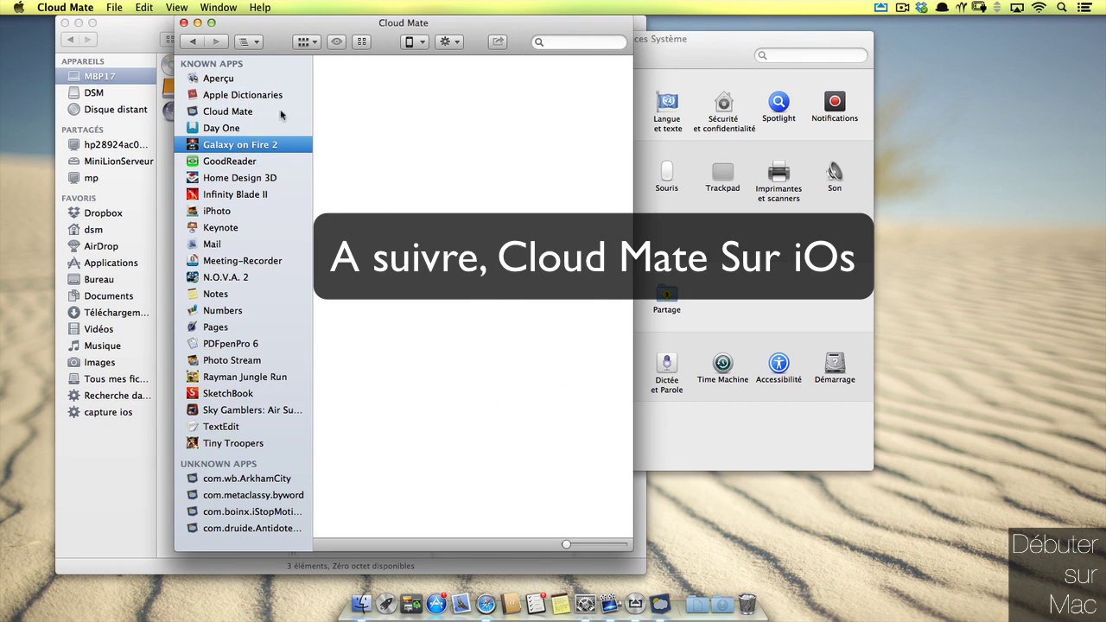